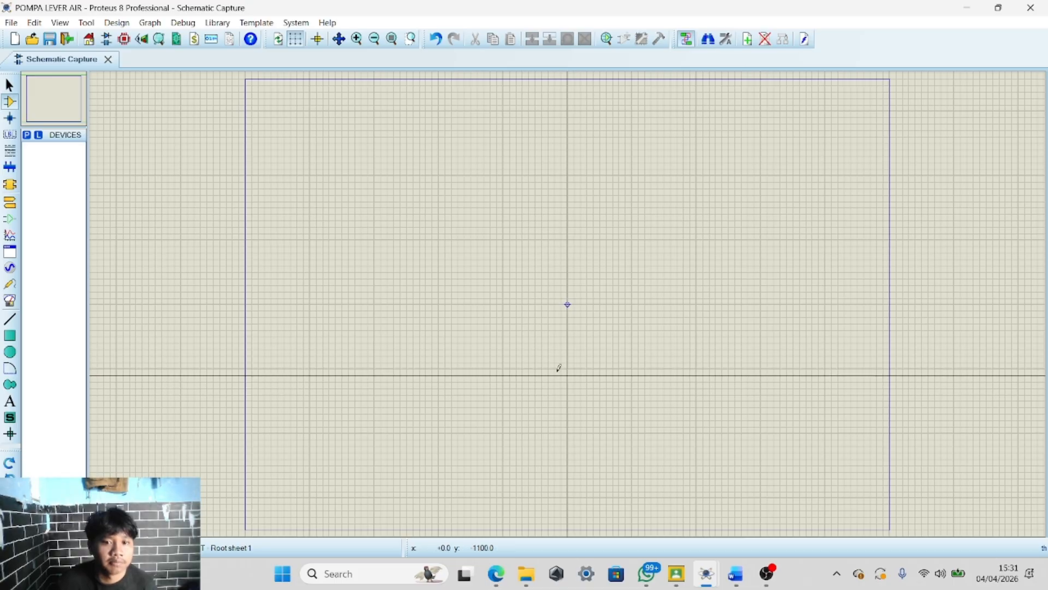
scroll(594, 322, down, 2)
scroll(566, 299, up, 3)
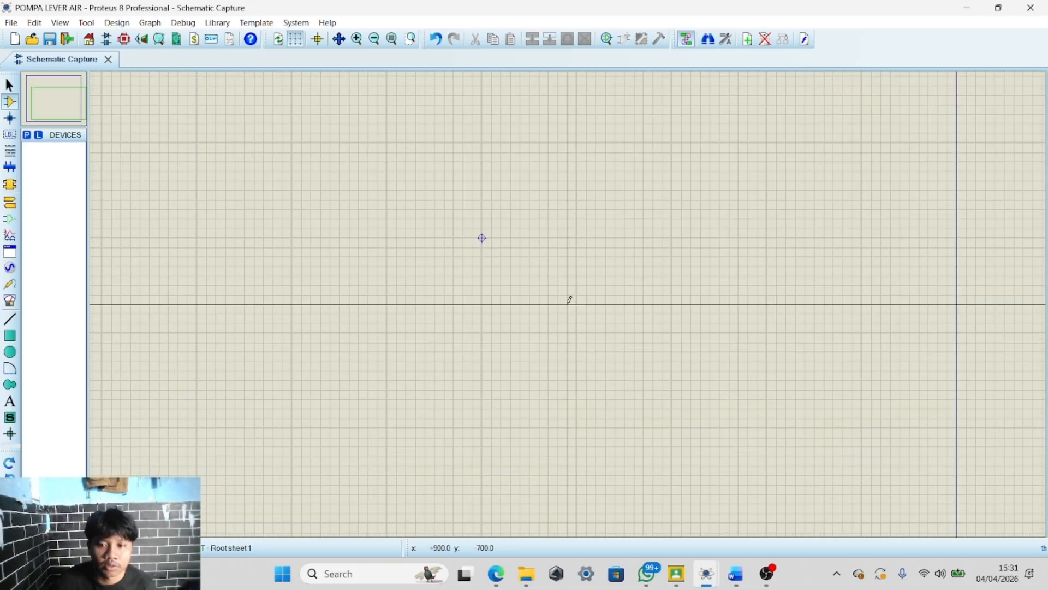
scroll(567, 281, down, 1)
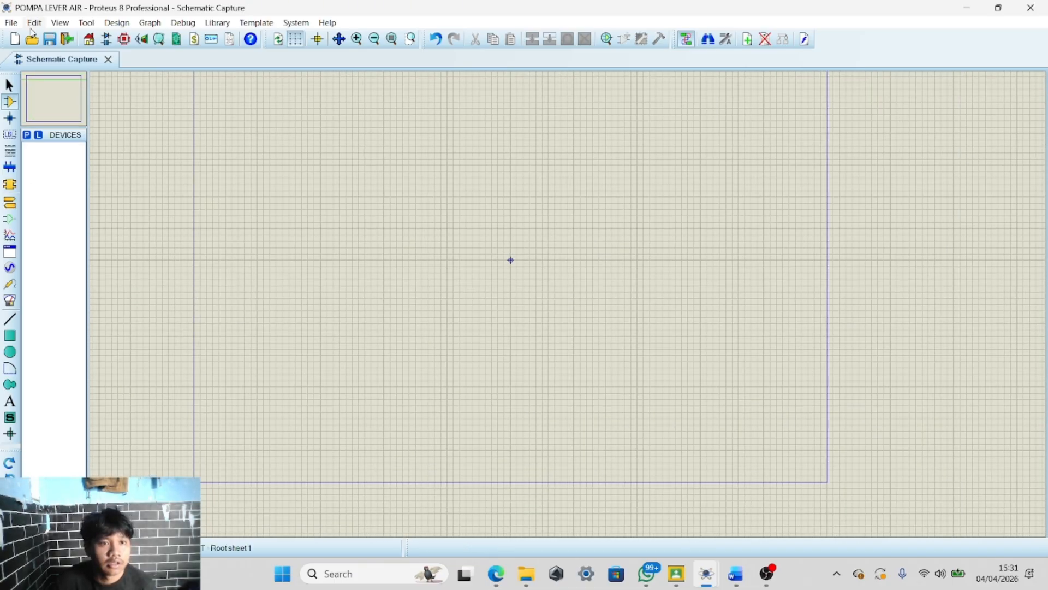
scroll(493, 258, down, 2)
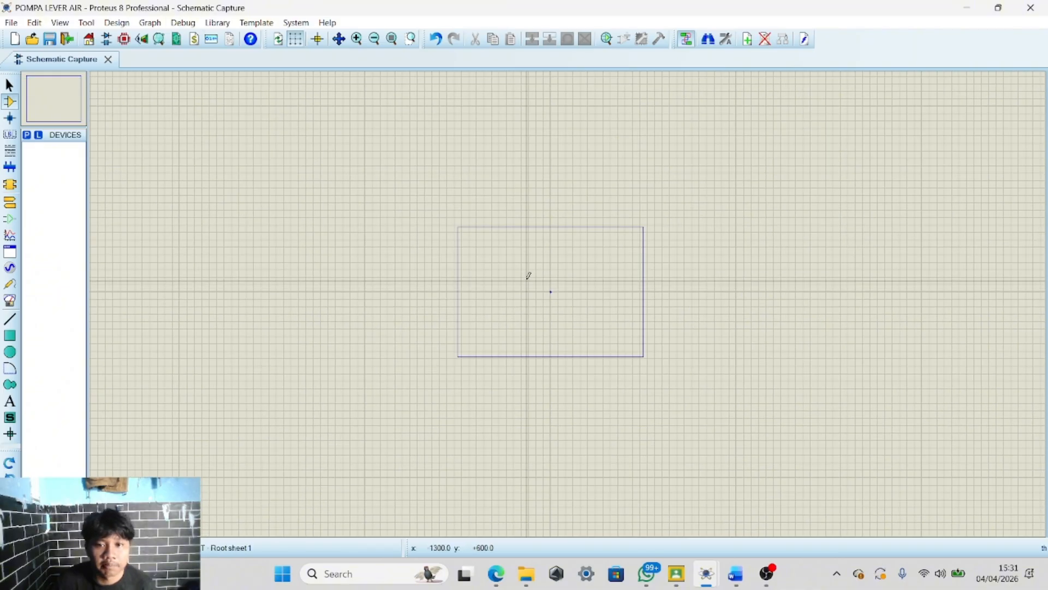
scroll(577, 293, up, 2)
scroll(577, 294, down, 2)
scroll(384, 290, up, 1)
scroll(418, 287, down, 1)
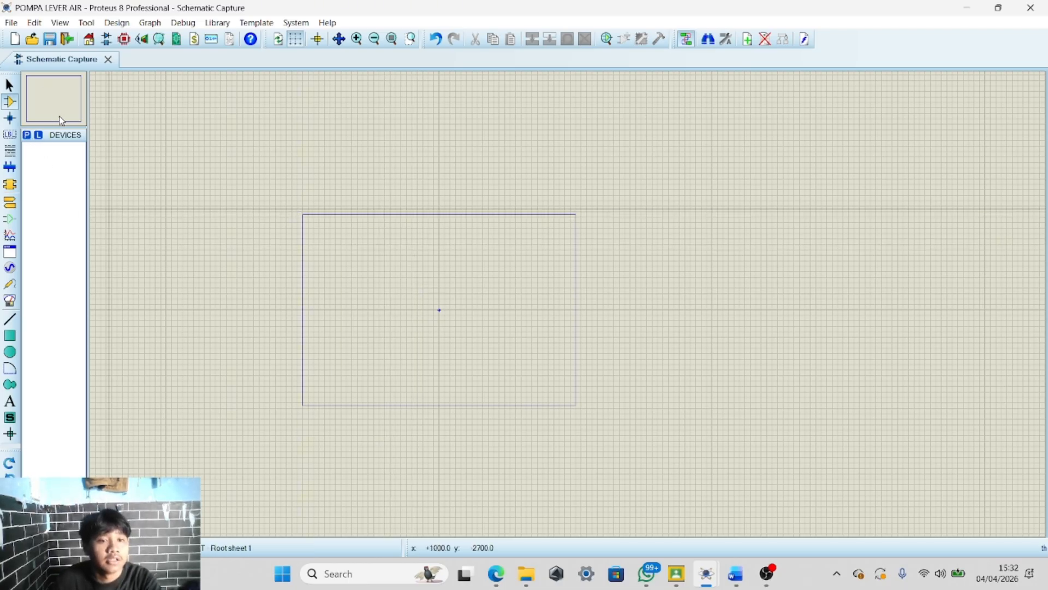
Search the device library for BATTERY and add the multi-cell BATTERY from the DEVICE library to the devices list
click(27, 137)
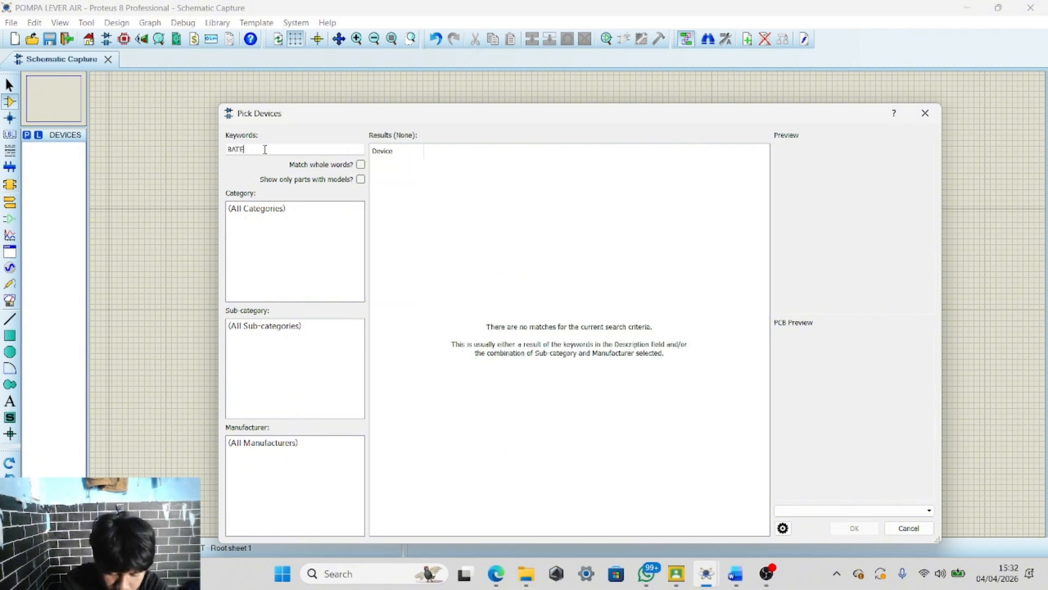
text(ERY)
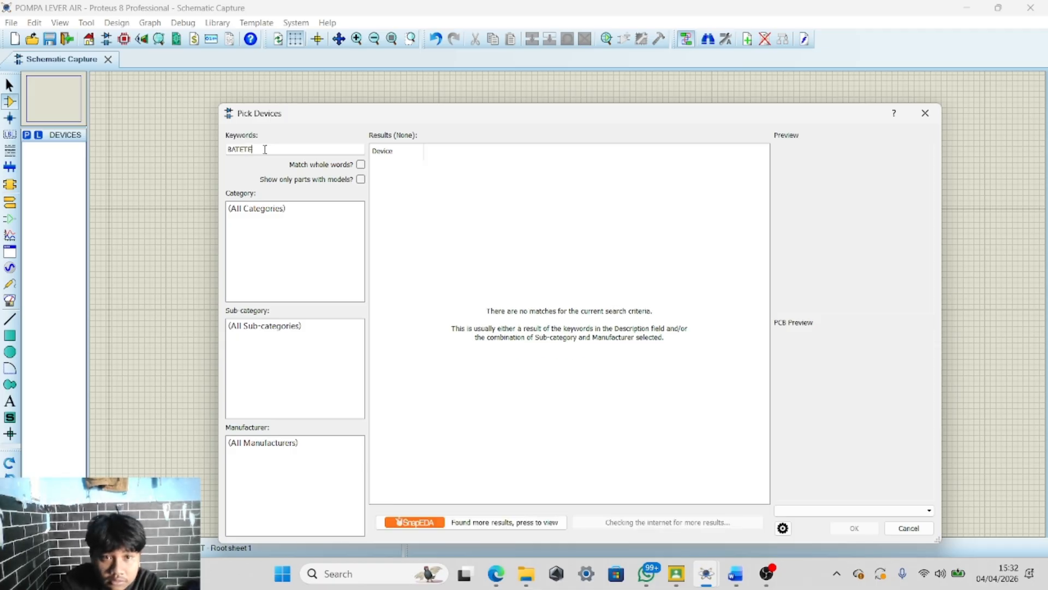
key(BackSpace)
key(BackSpace)
key(BackSpace)
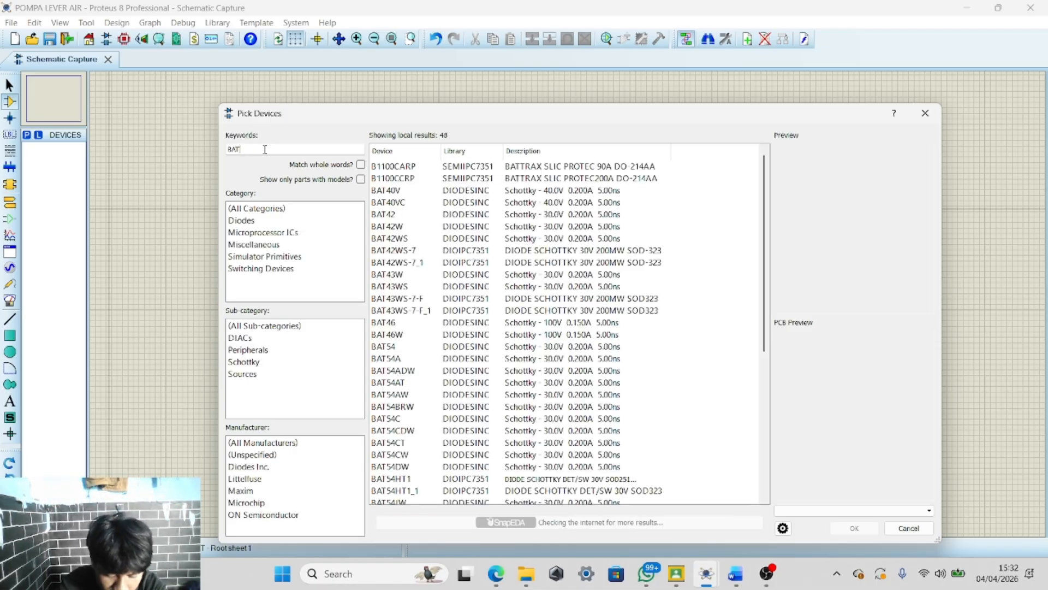
text(T)
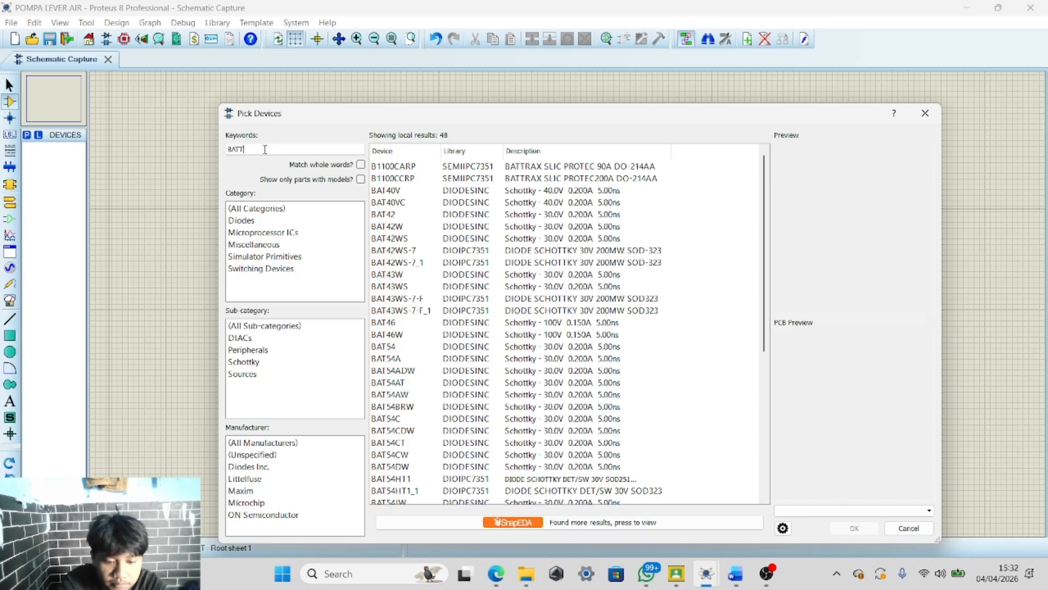
text(ERY)
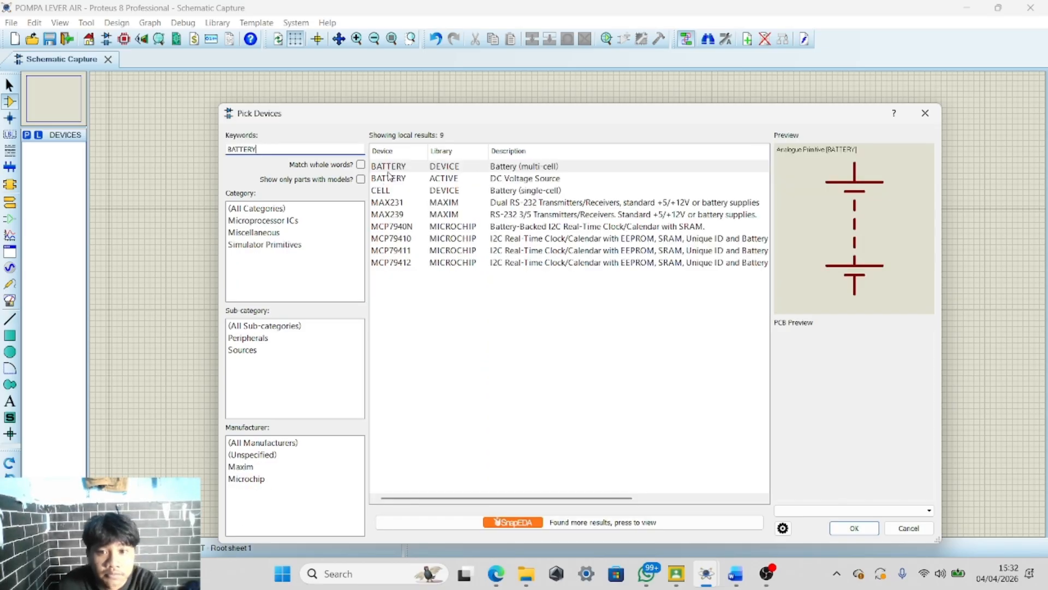
click(405, 167)
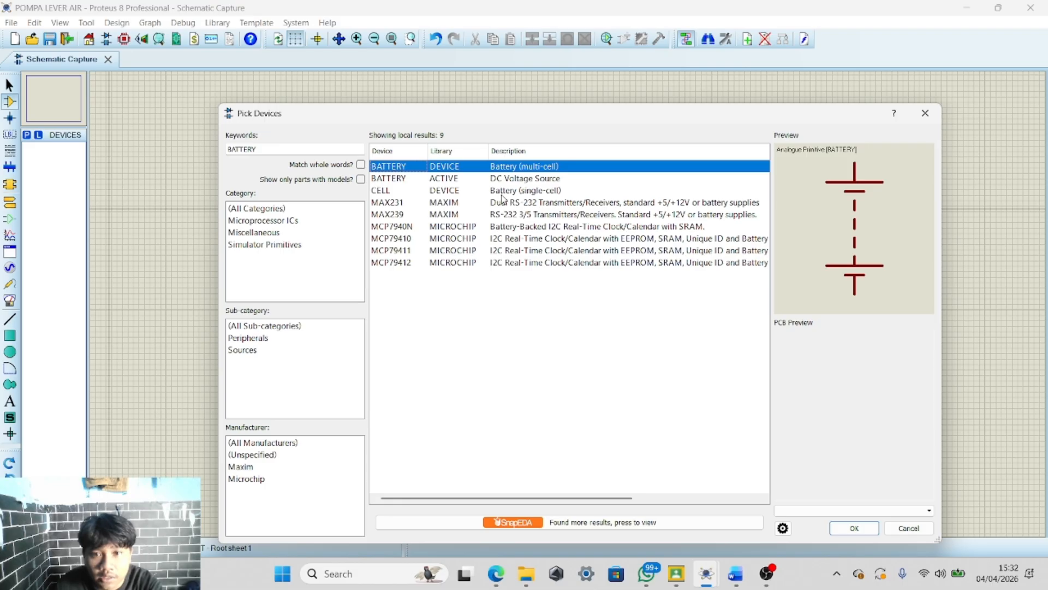
click(471, 182)
click(470, 167)
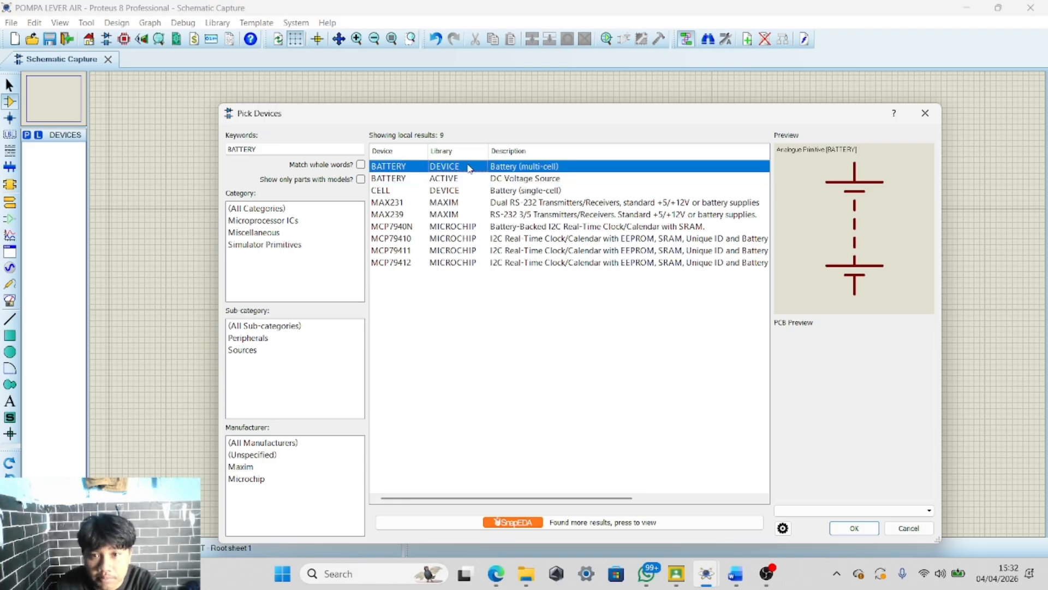
click(852, 528)
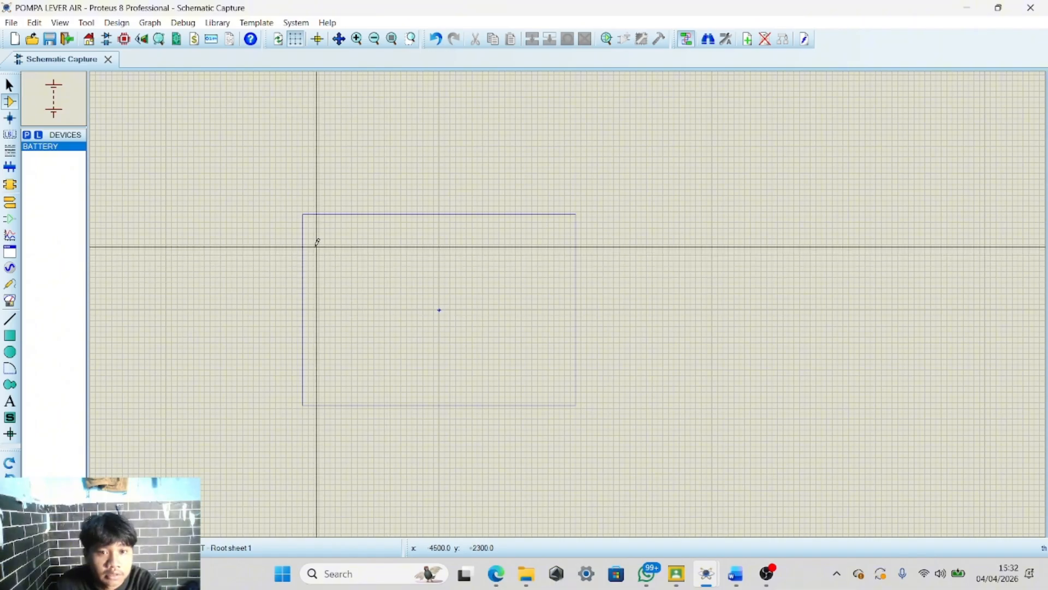
Search for BUTTON and add the SPST push BUTTON from the ACTIVE library to the devices list
click(27, 135)
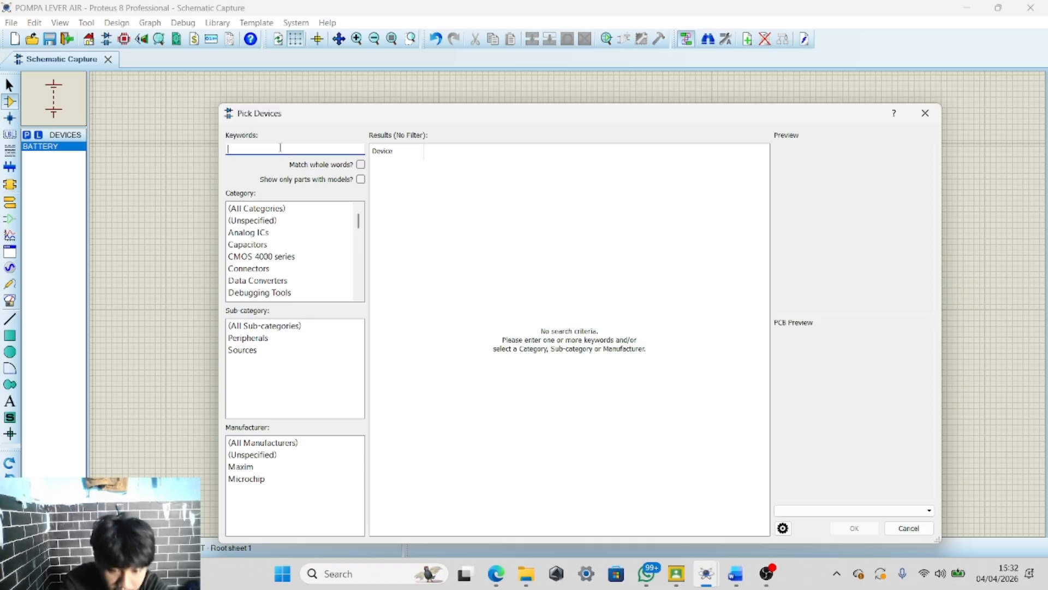
text(BLTTON)
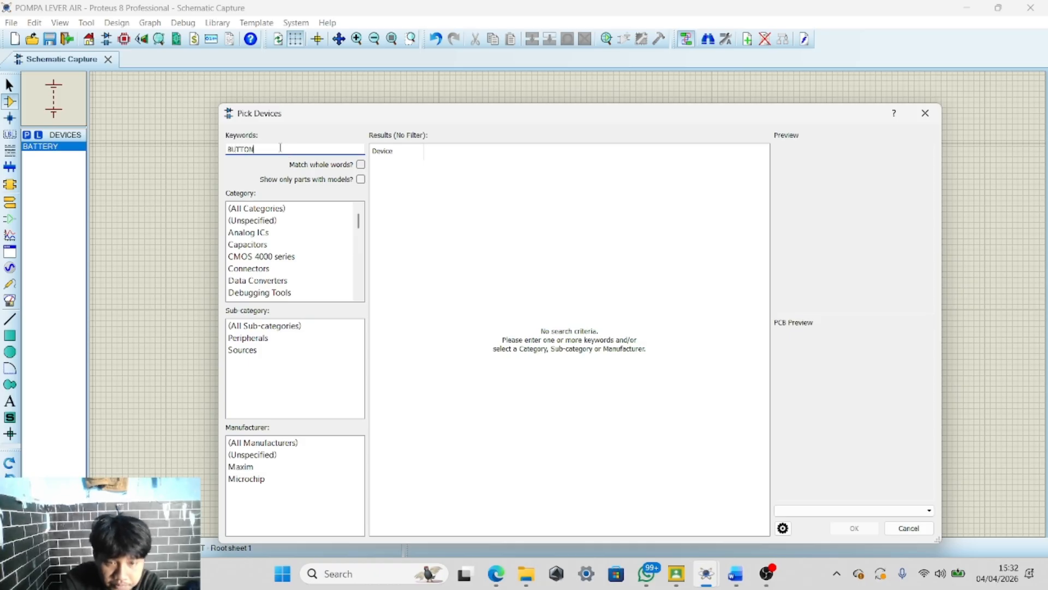
click(443, 167)
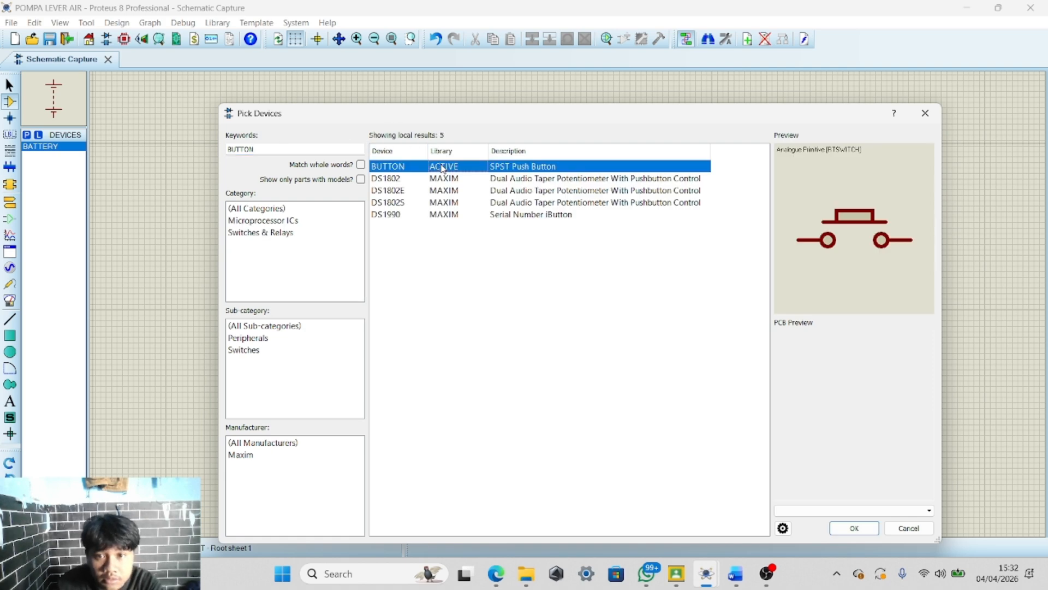
click(855, 528)
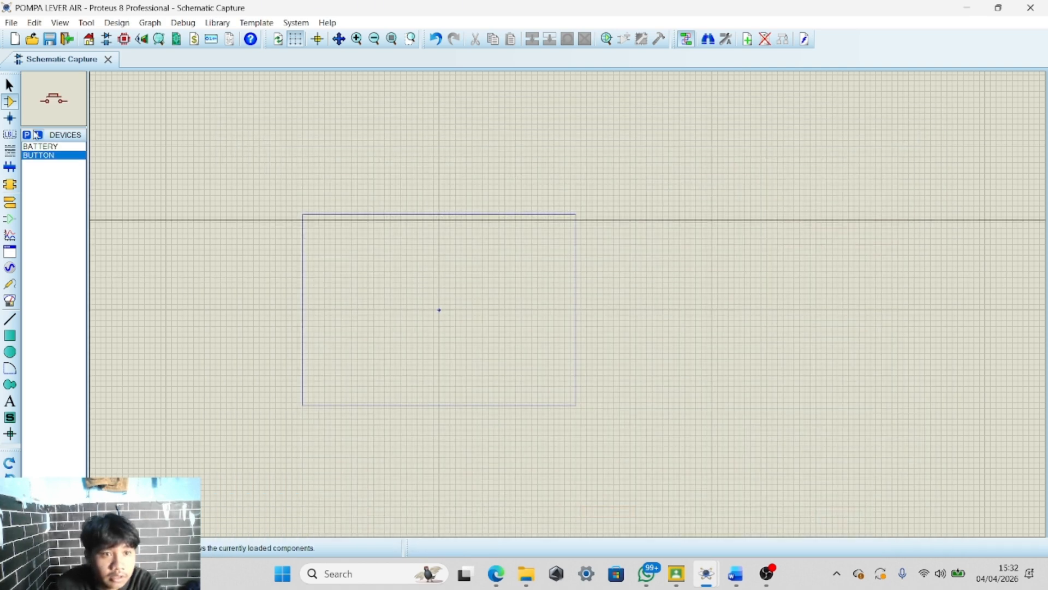
Search for LAMP and add the animated LAMP from the ACTIVE library to the devices list
click(26, 135)
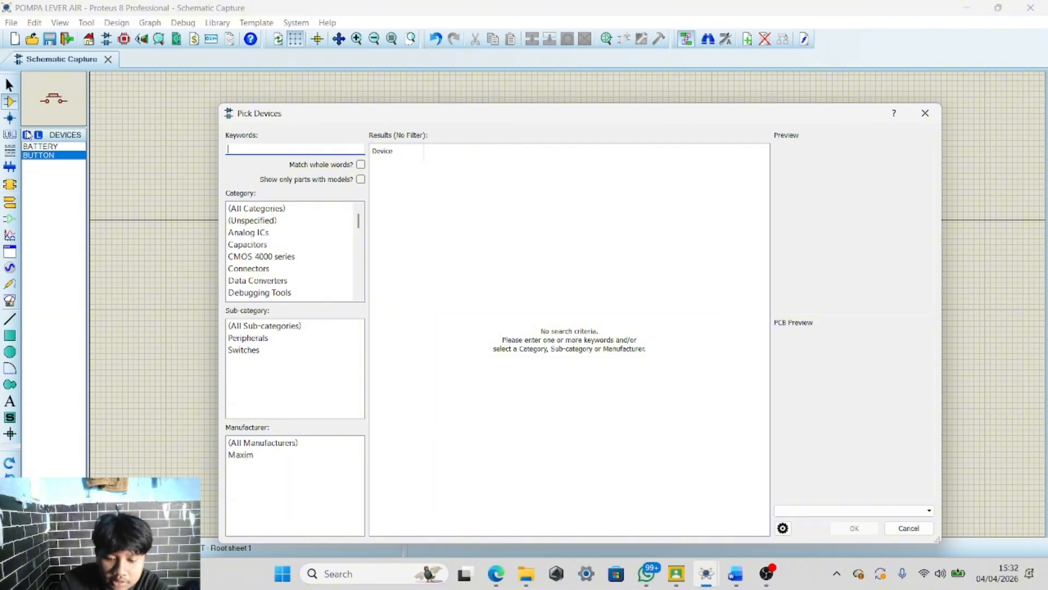
text(AMP)
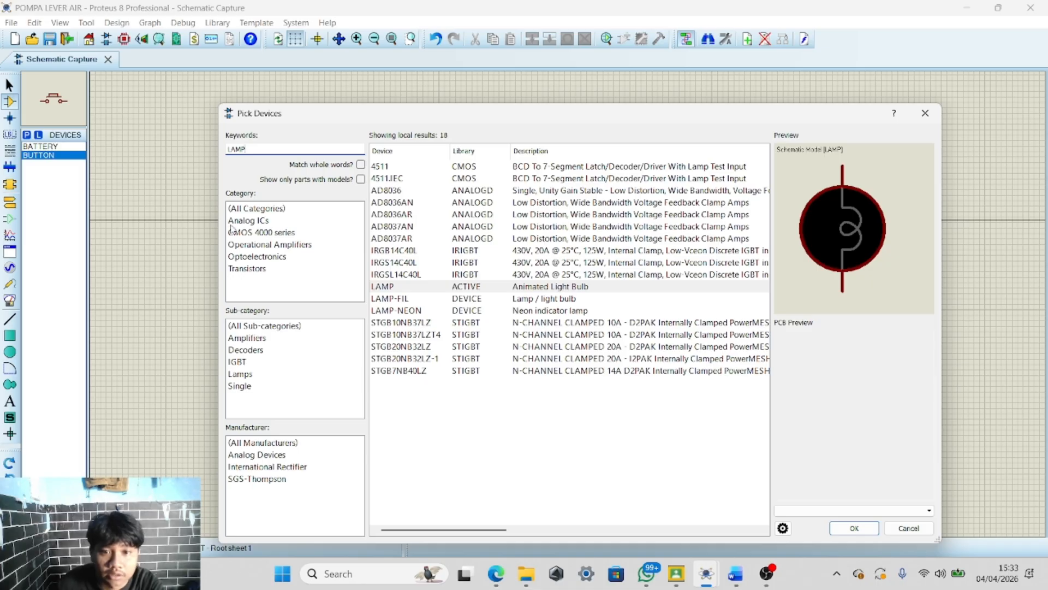
click(855, 527)
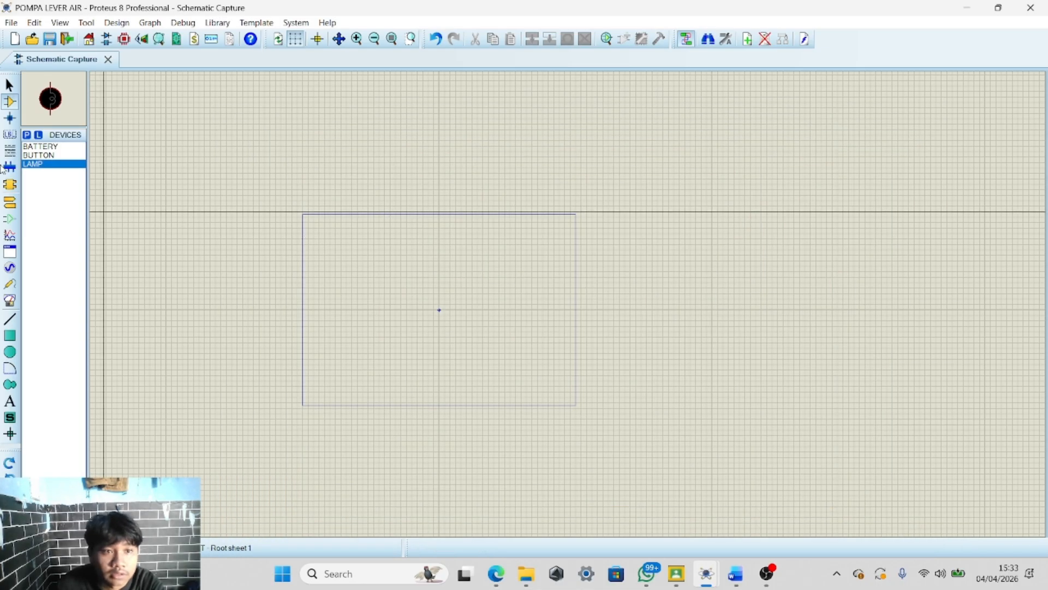
Search for BC557 and add the BC557 PNP transistor to the devices list
click(26, 134)
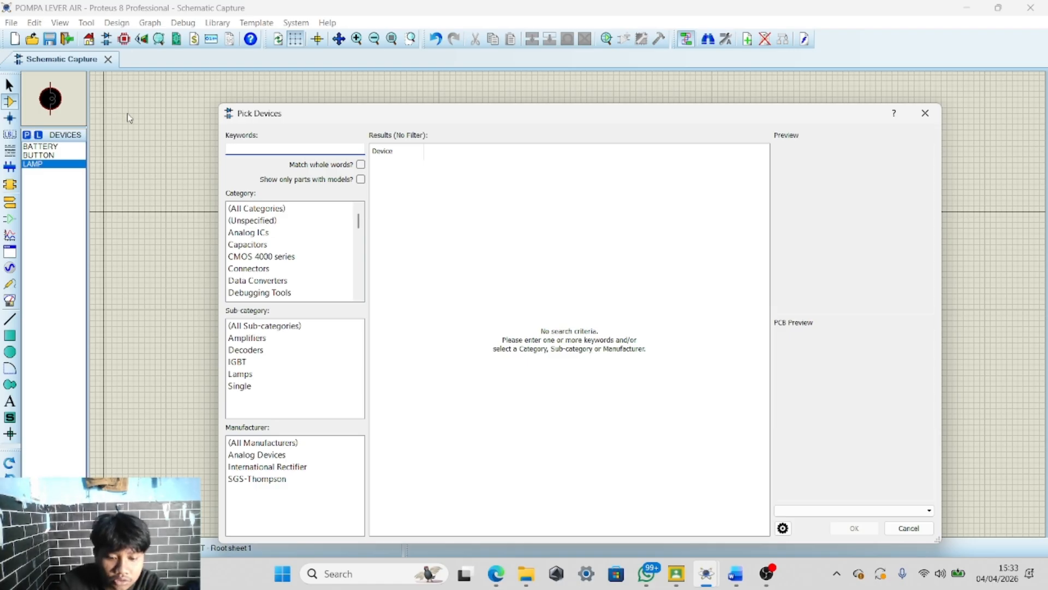
text(BC)
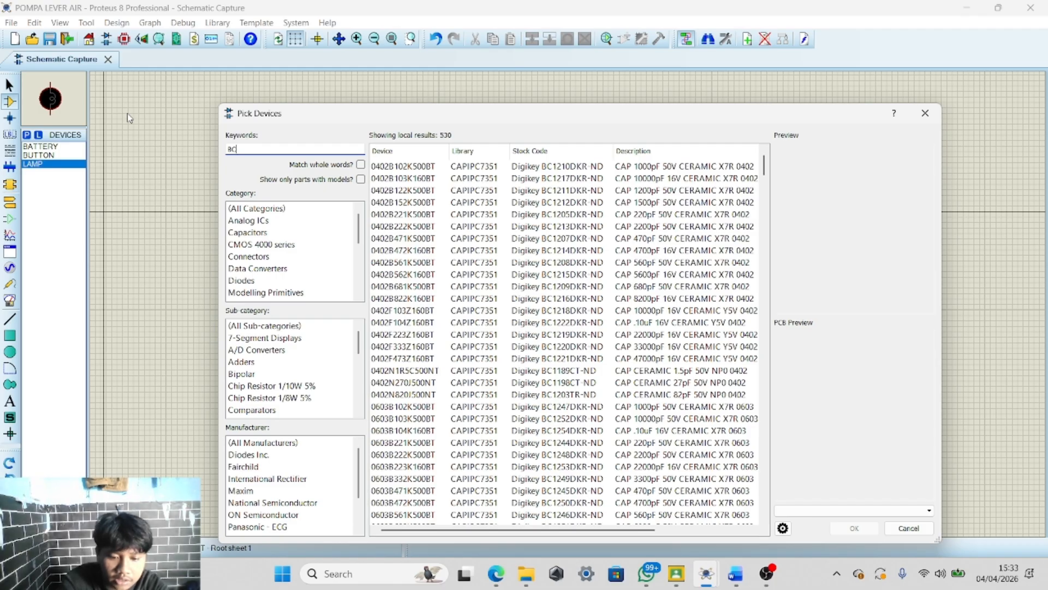
text(S5)
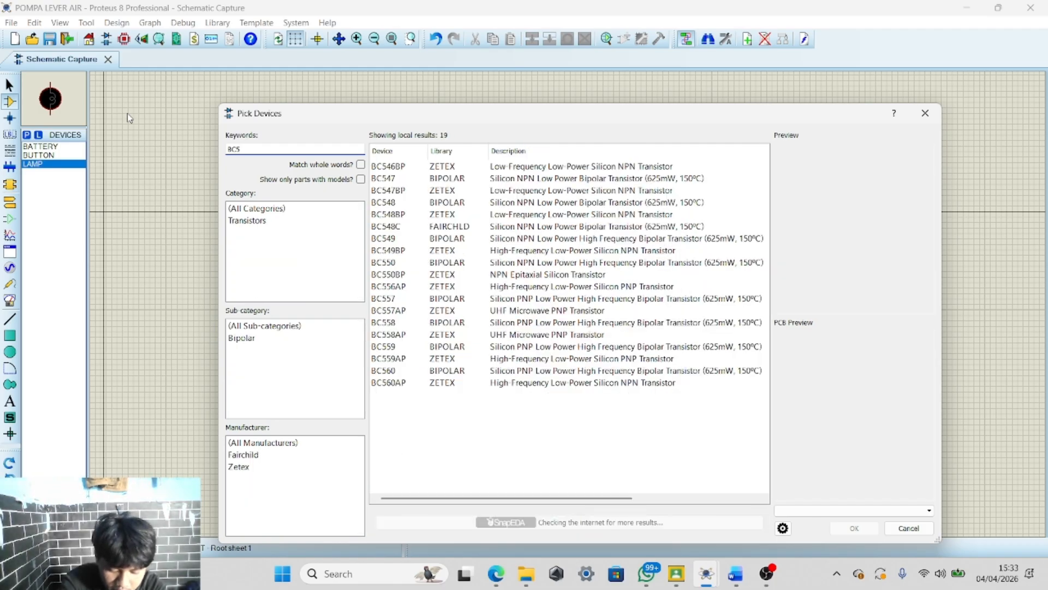
text(7)
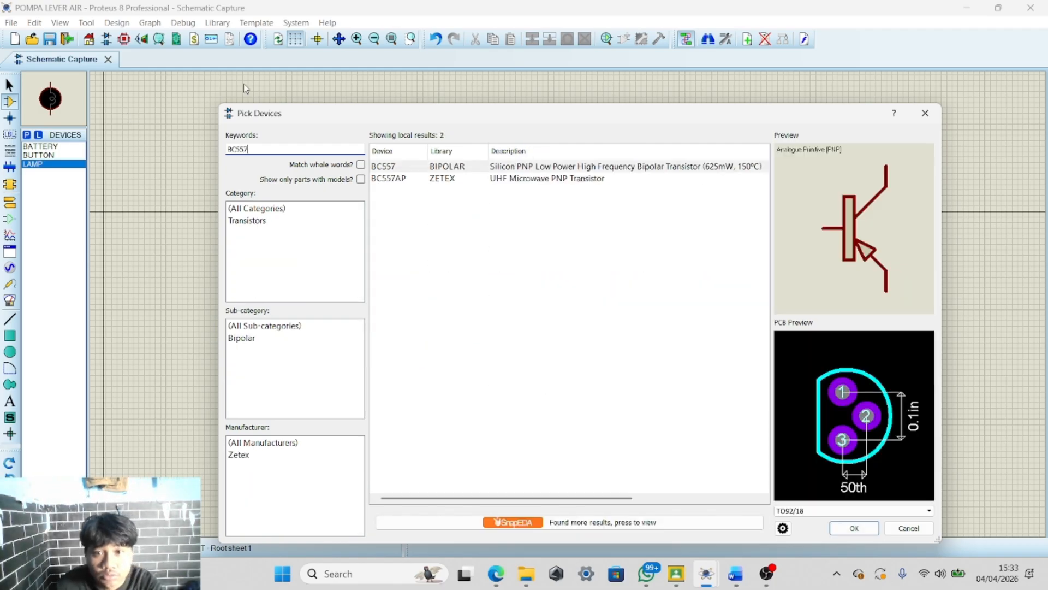
click(854, 529)
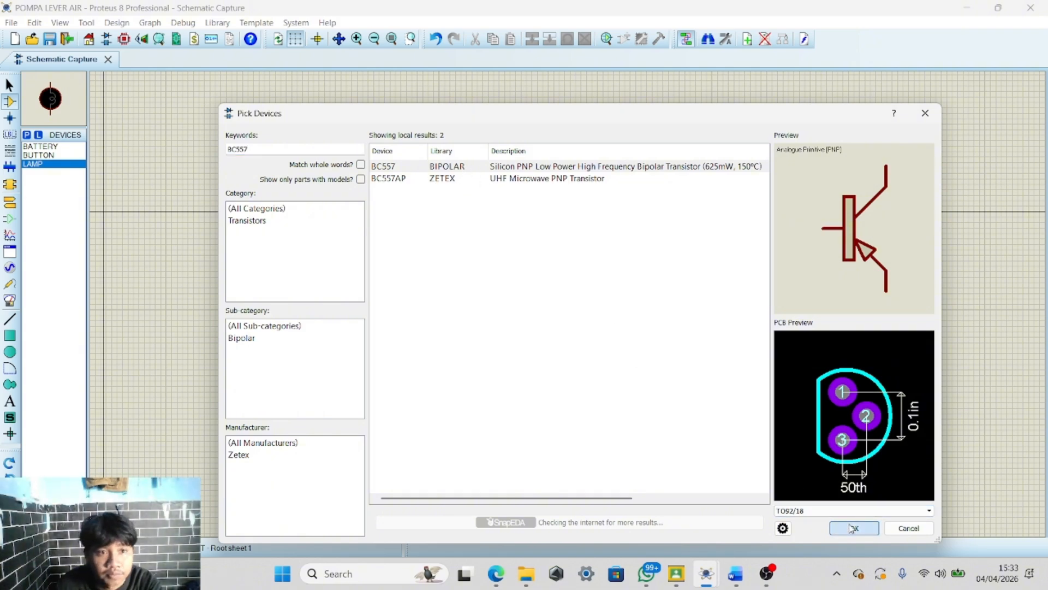
Search for BC547 and add the BC547 NPN transistor to the devices list
click(26, 134)
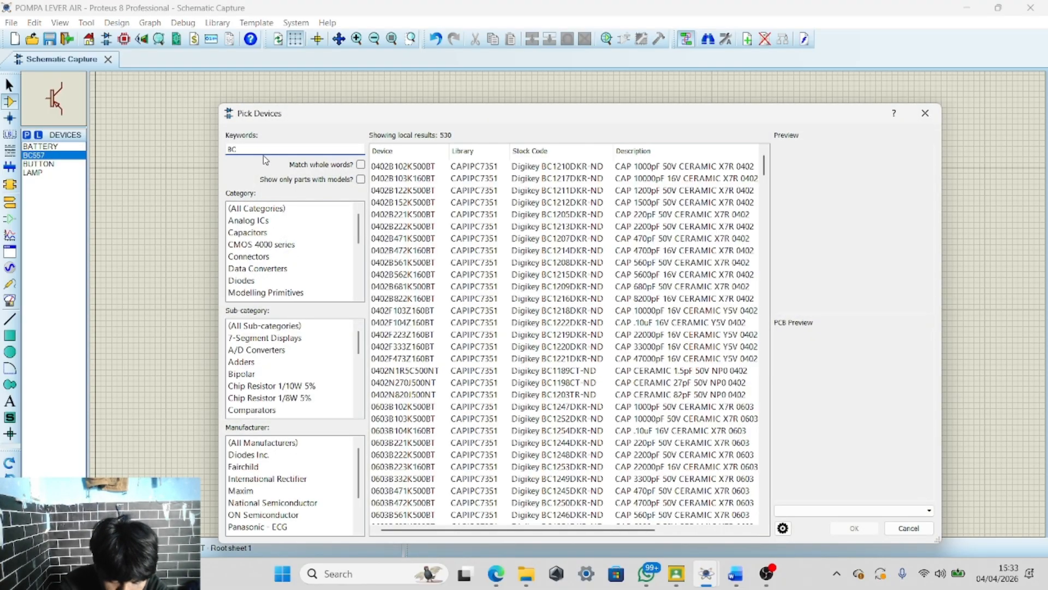
text(BC%$&)
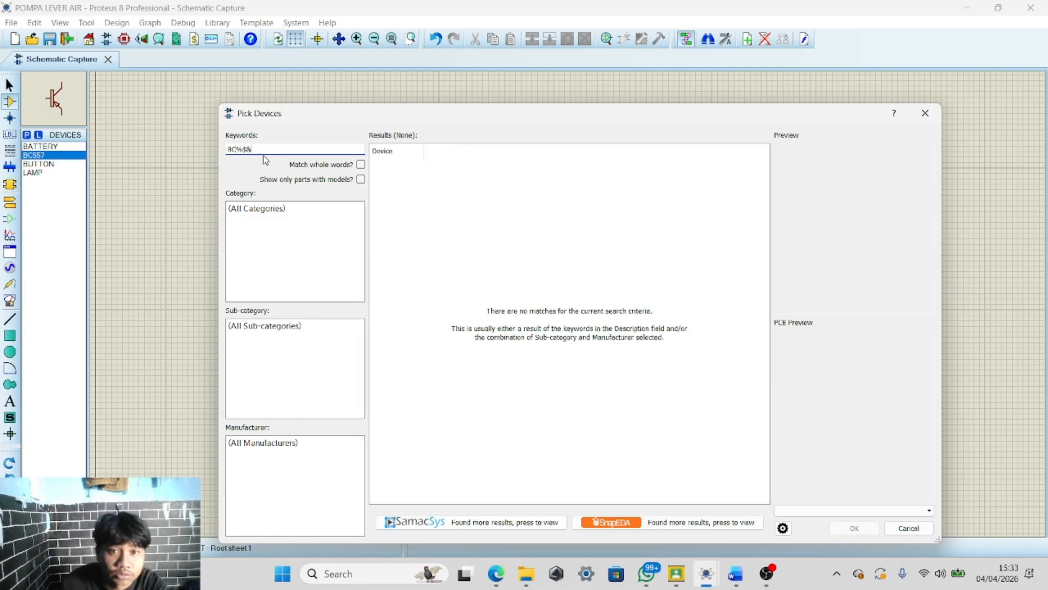
key(BackSpace)
key(BackSpace)
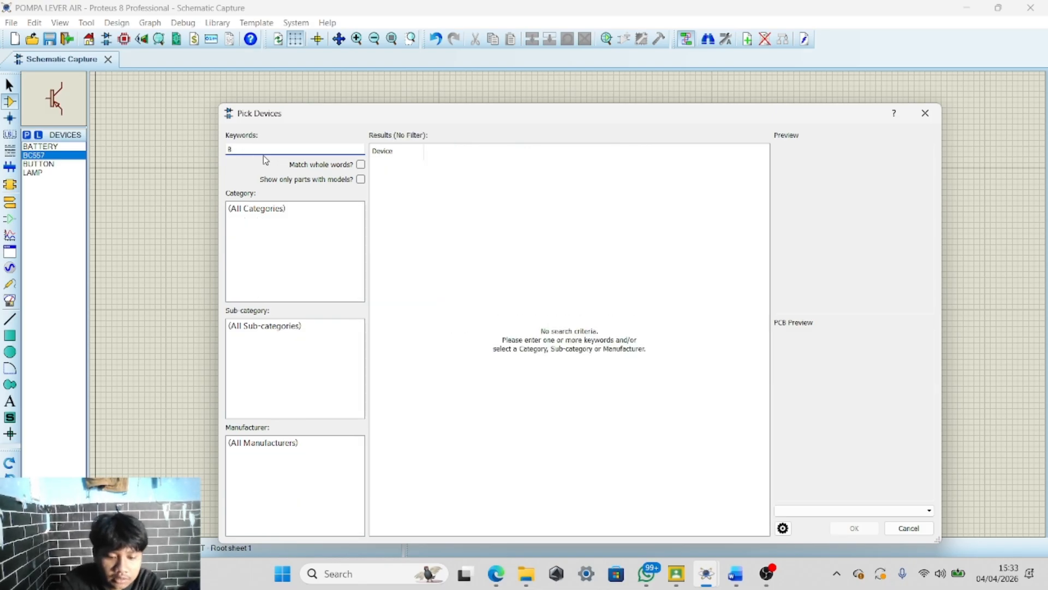
text(C547)
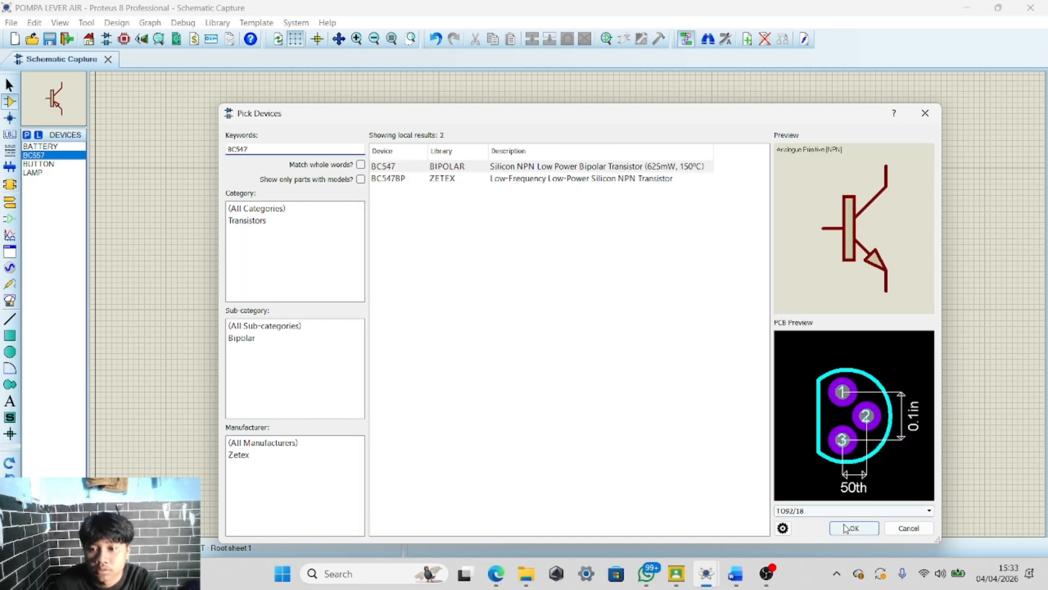
click(854, 528)
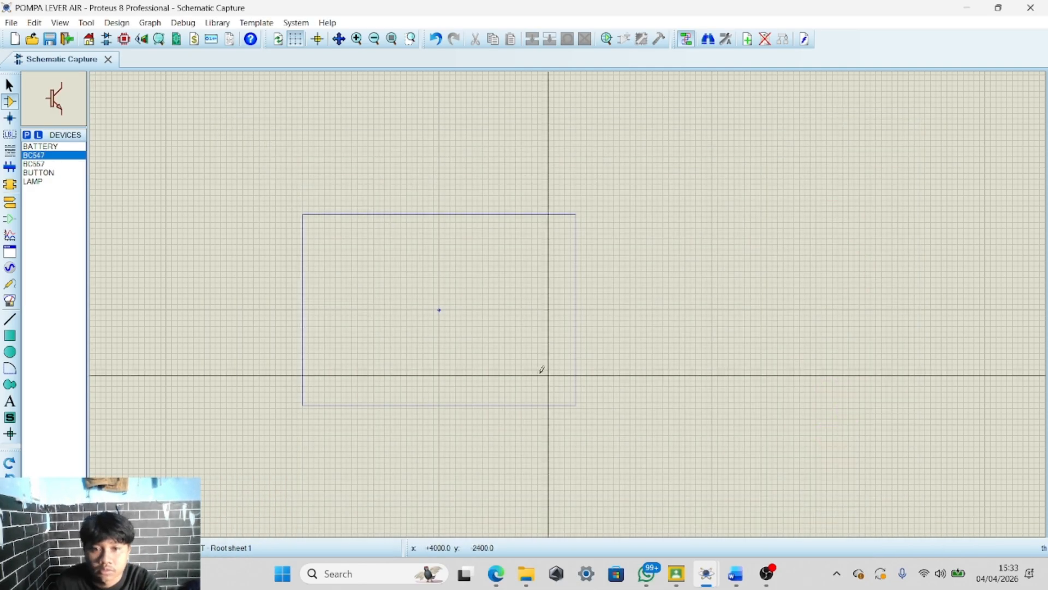
Search for RELAY and add the animated RELAY from the ACTIVE library to the devices list
click(26, 135)
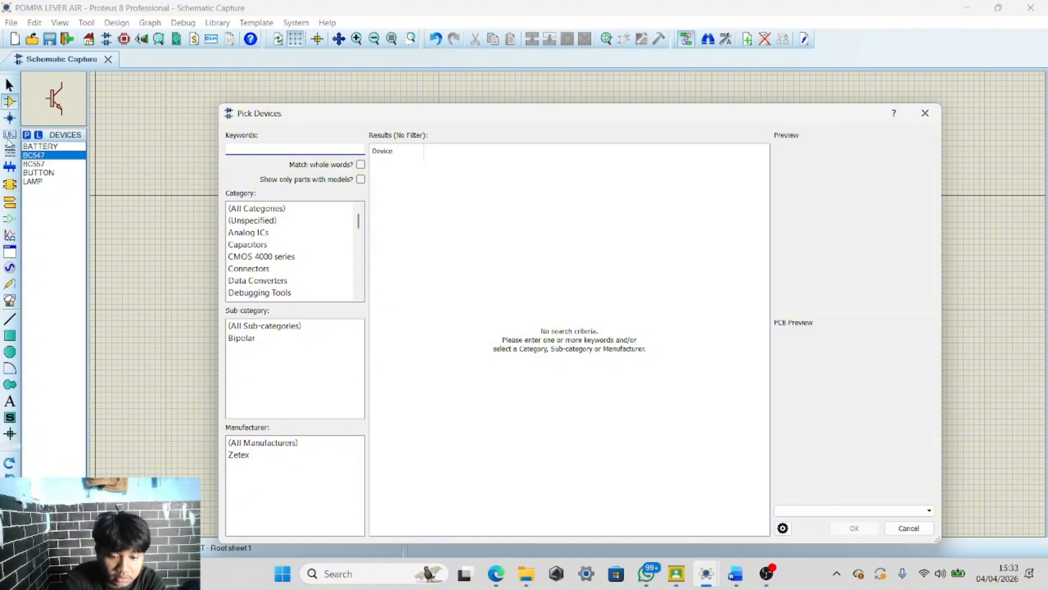
text(RELAY)
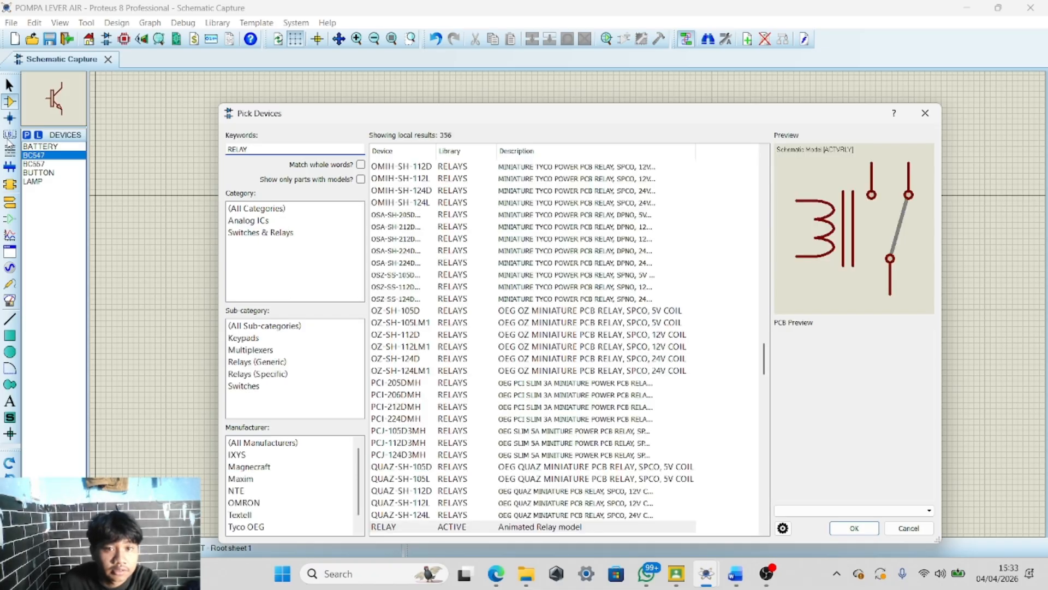
click(852, 530)
Search for RESISTOR and add the RESISTOR device to the devices list
click(27, 136)
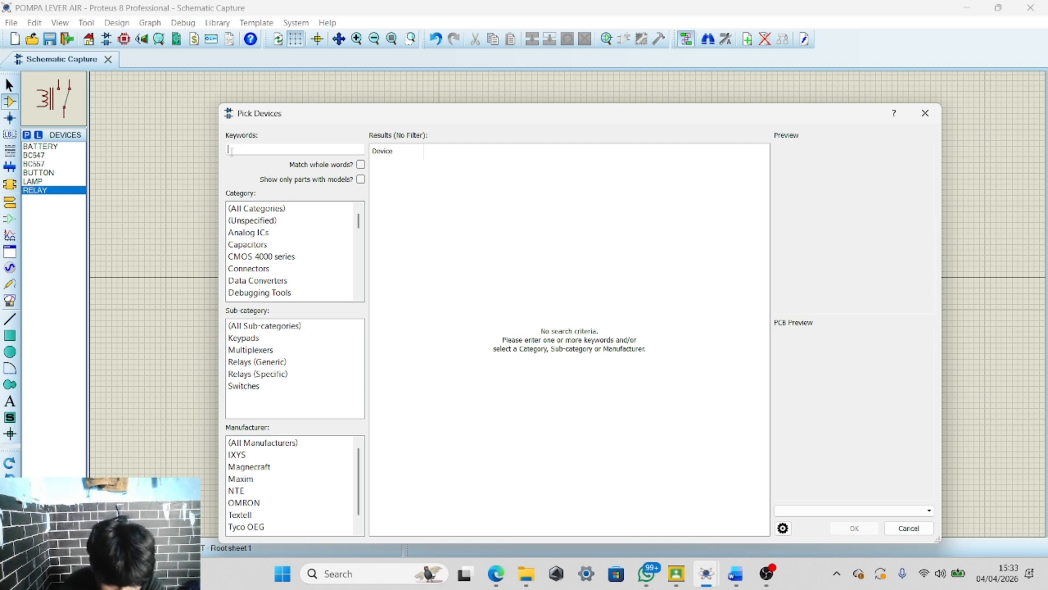
text(RF)
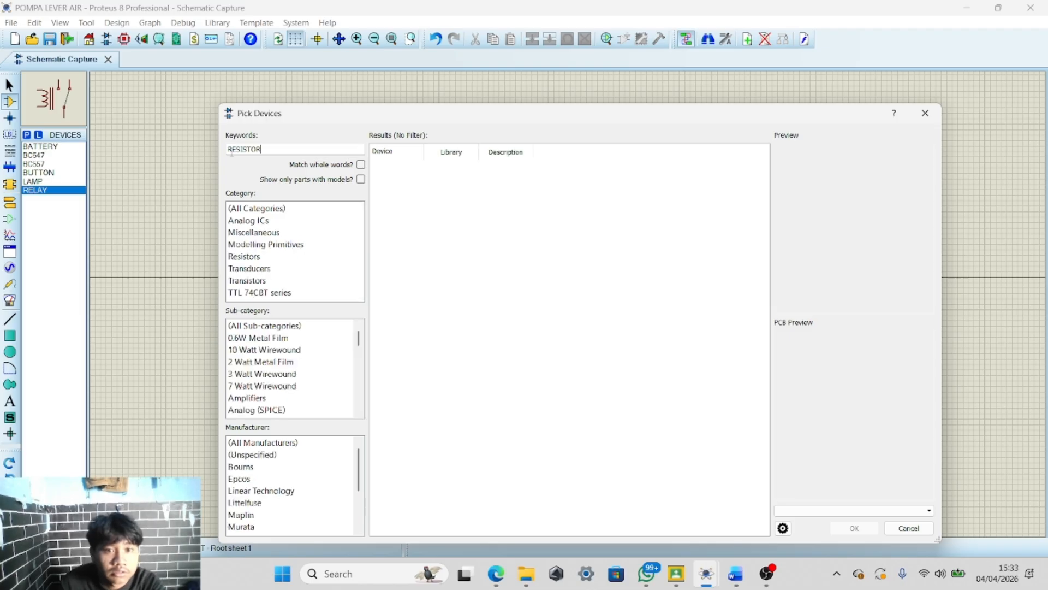
click(872, 525)
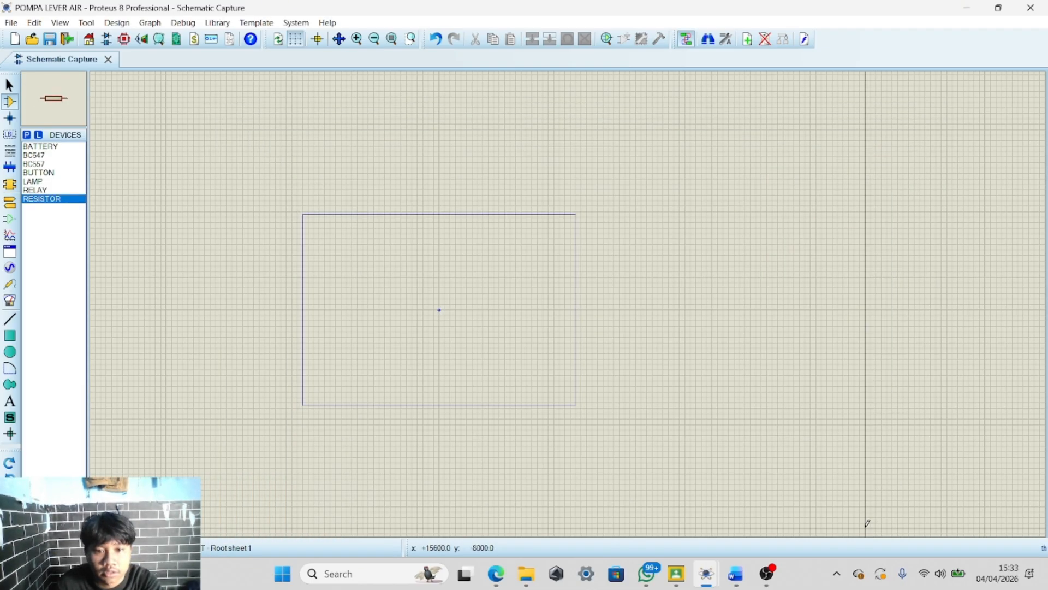
Search for SWITCH and add the SWITCH device to the devices list
click(27, 135)
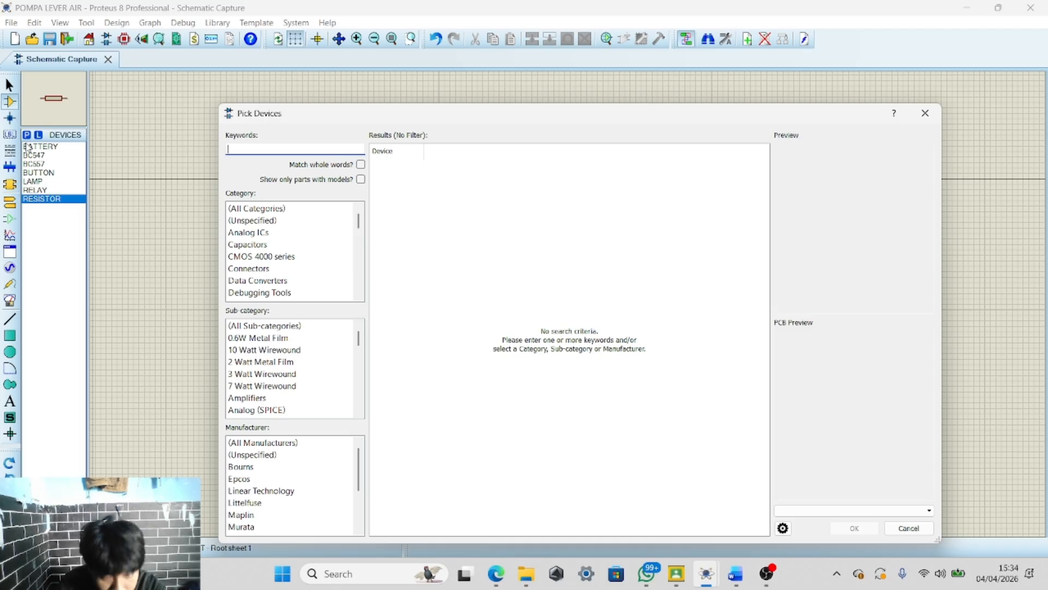
text(SWITCH)
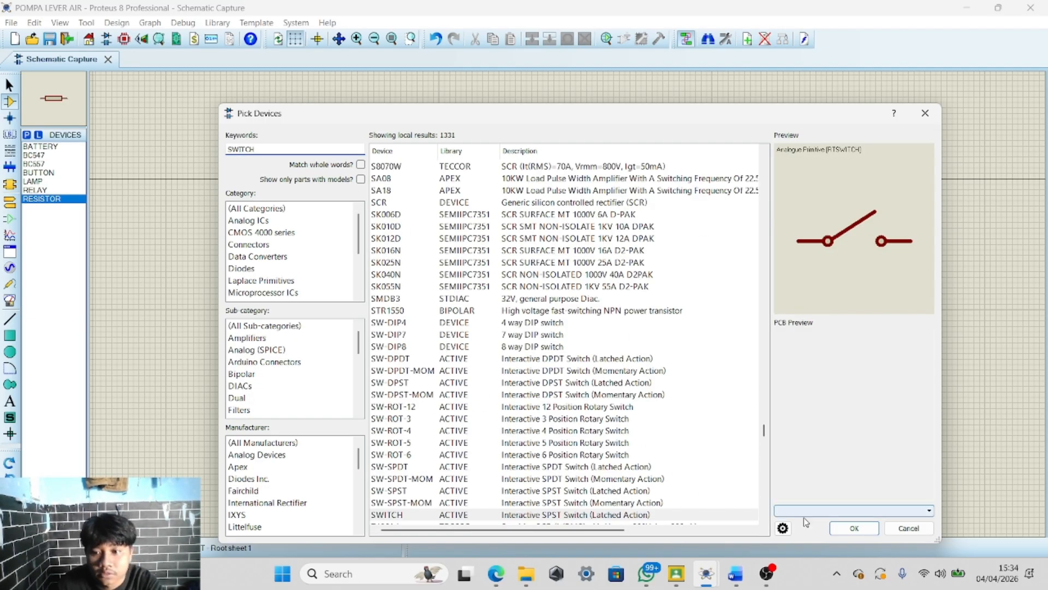
click(848, 523)
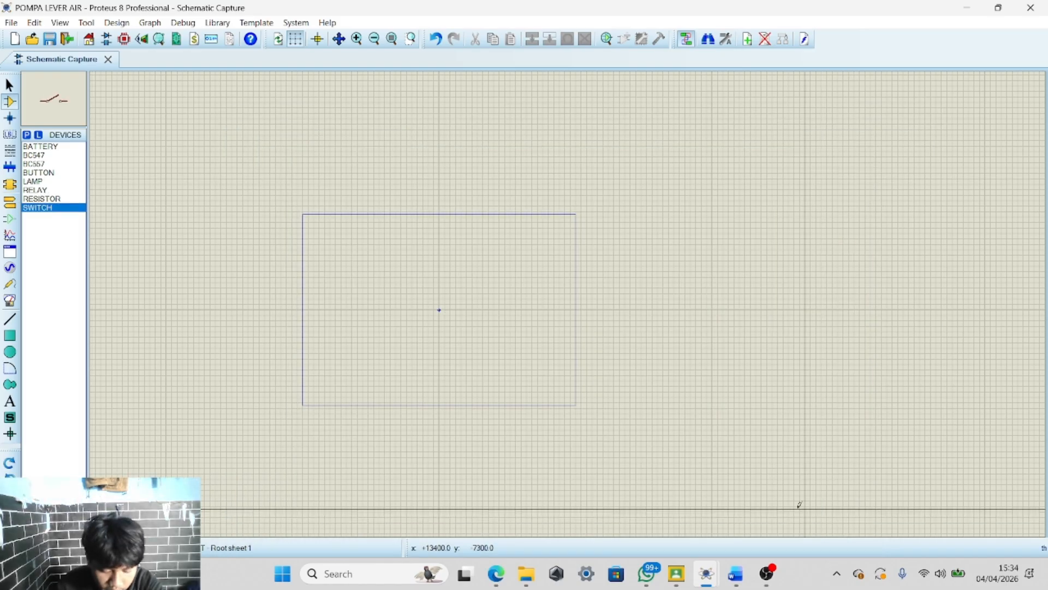
Search for LED-RED and add the animated red LED from the ACTIVE library to the devices list
click(27, 135)
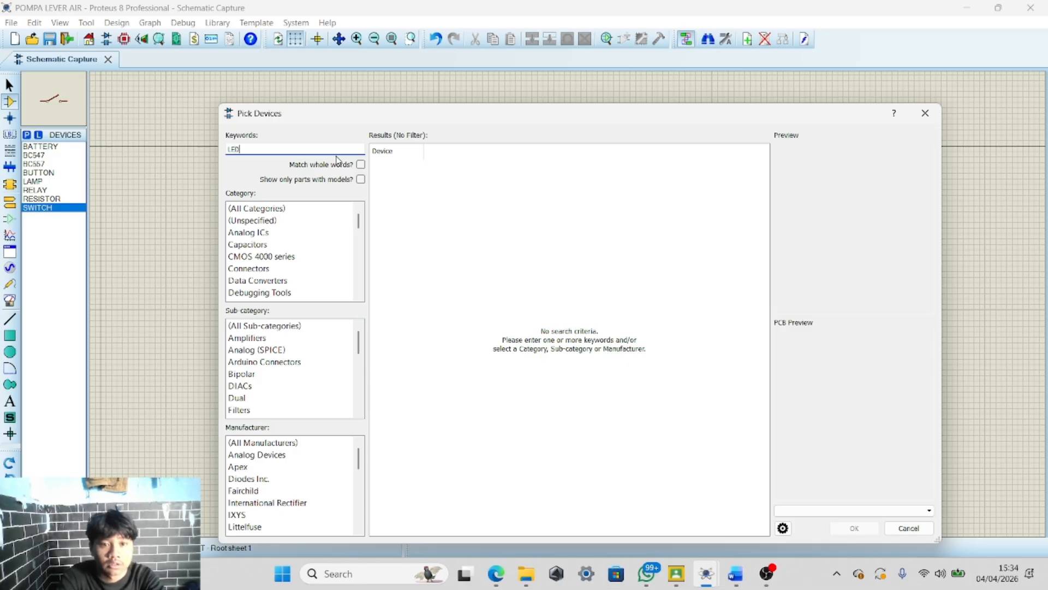
text(LED-RED)
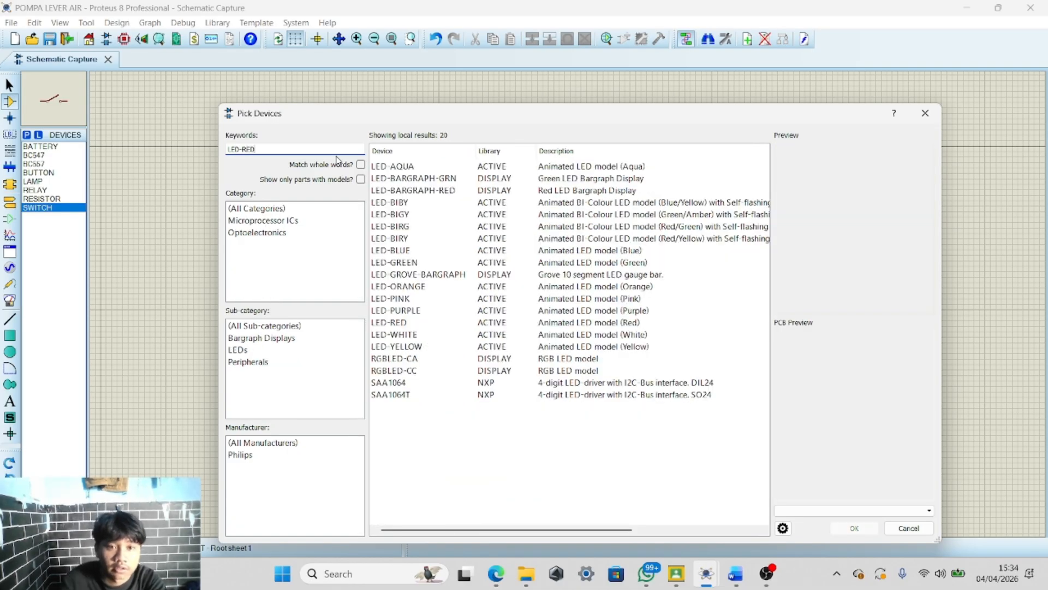
click(415, 168)
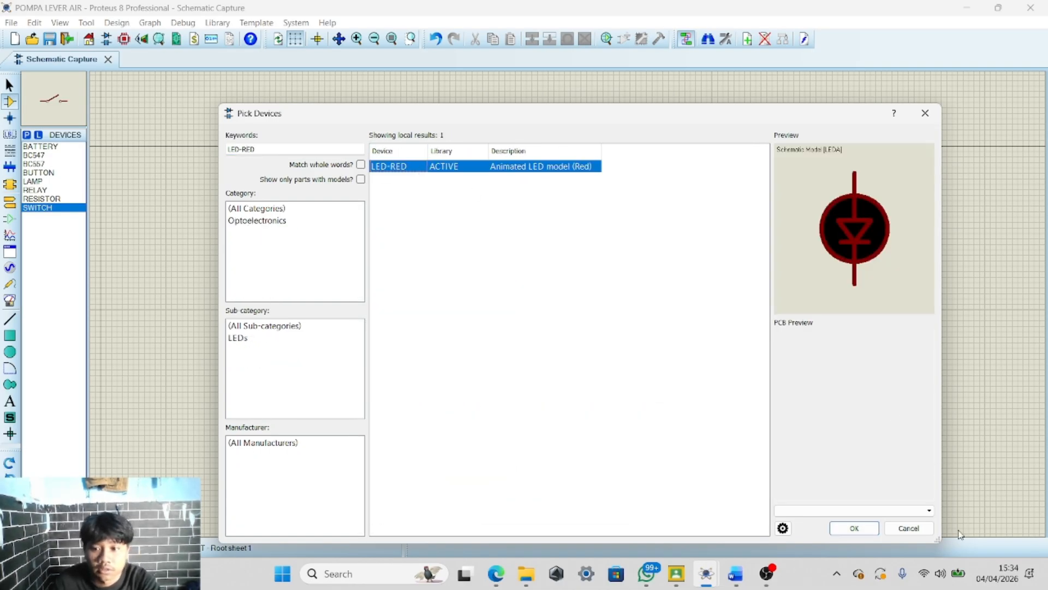
click(876, 529)
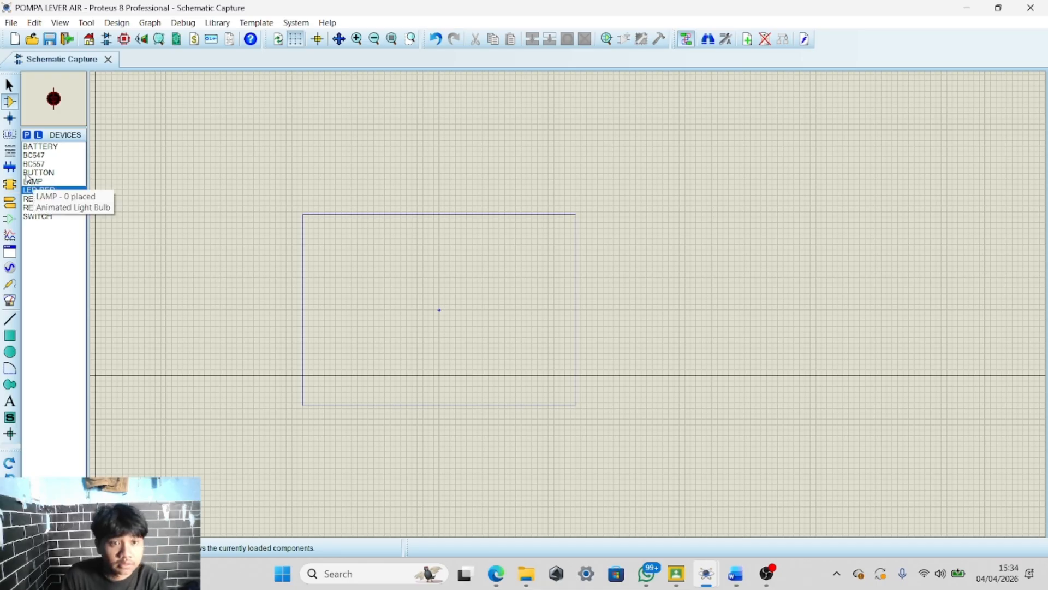
Place the 9V battery BAT1 on the schematic sheet
scroll(568, 298, down, 2)
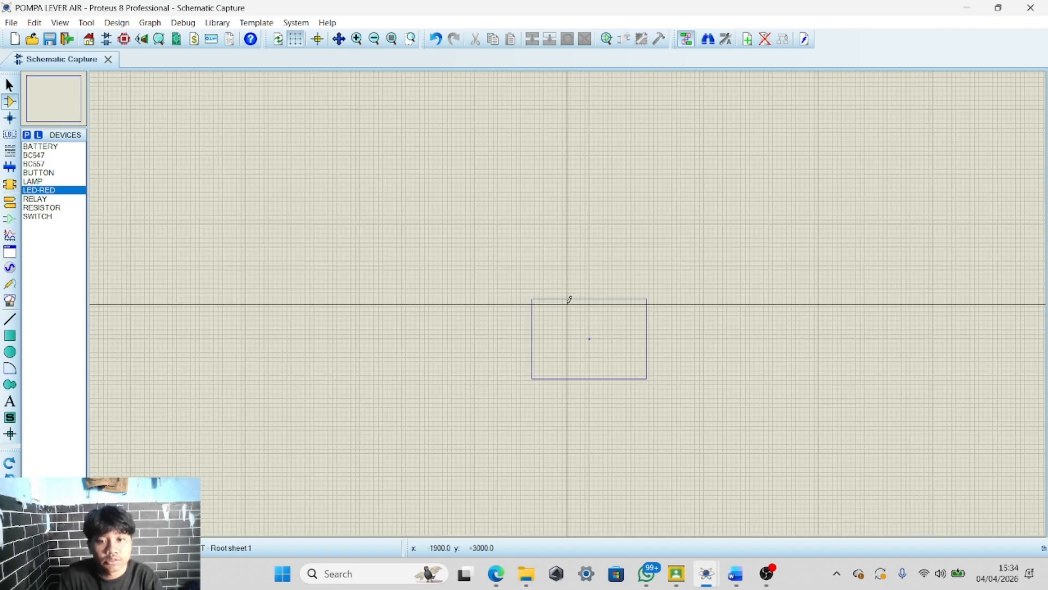
scroll(567, 295, up, 4)
scroll(568, 295, down, 3)
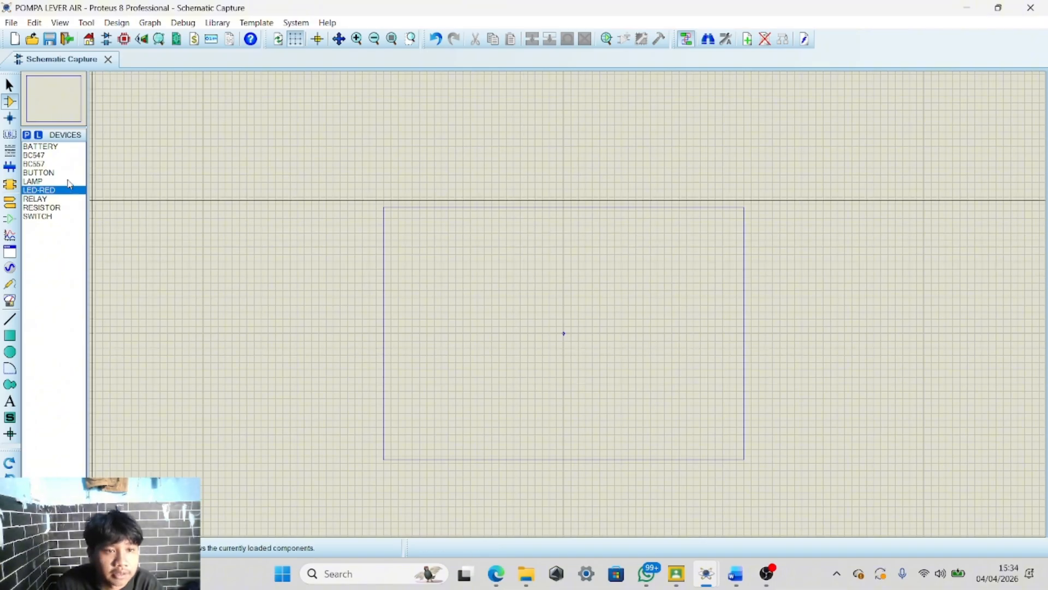
click(61, 151)
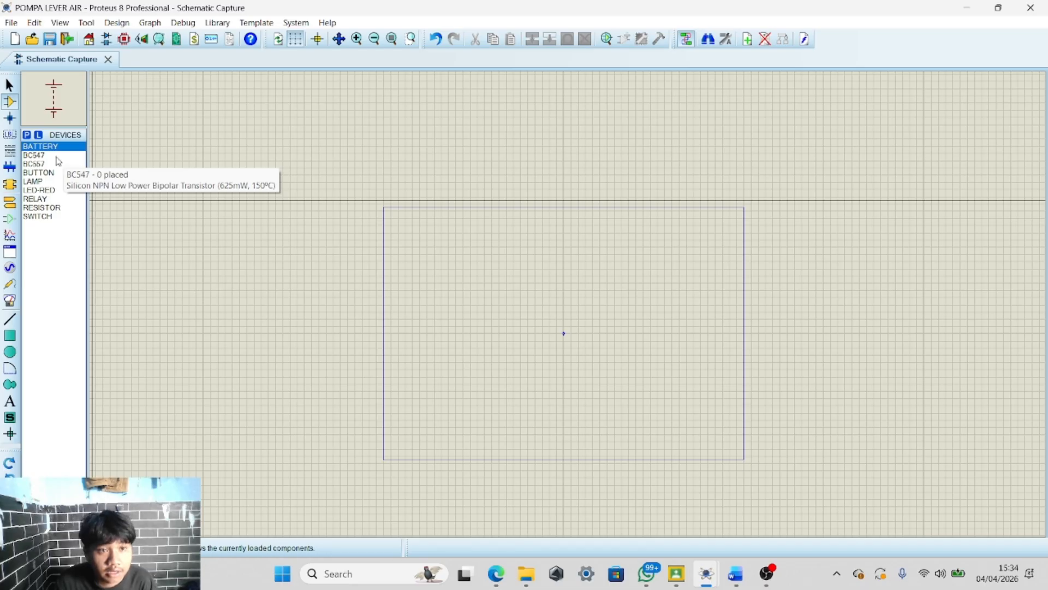
click(55, 155)
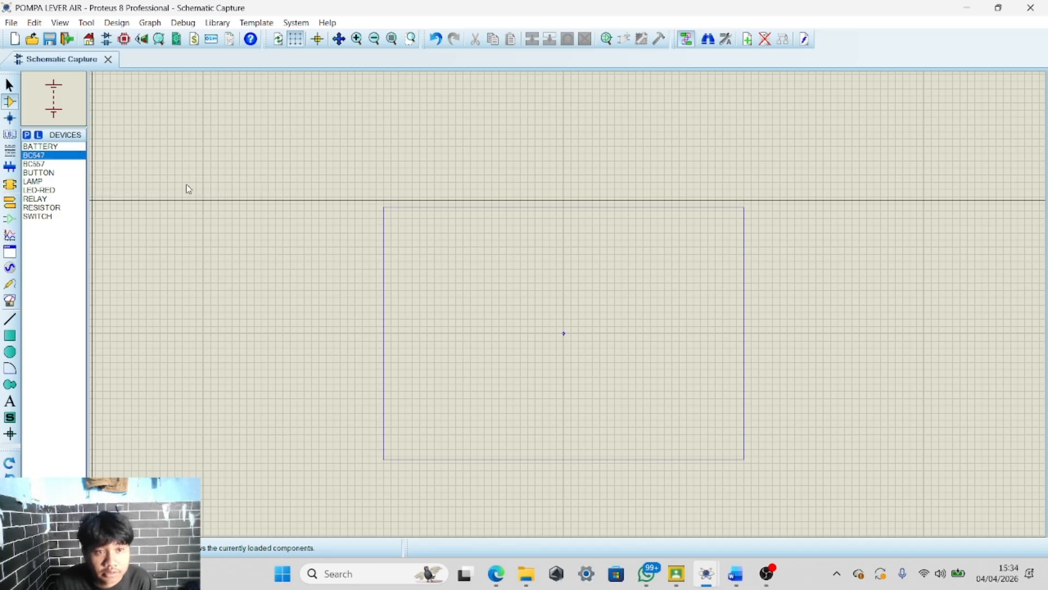
click(54, 146)
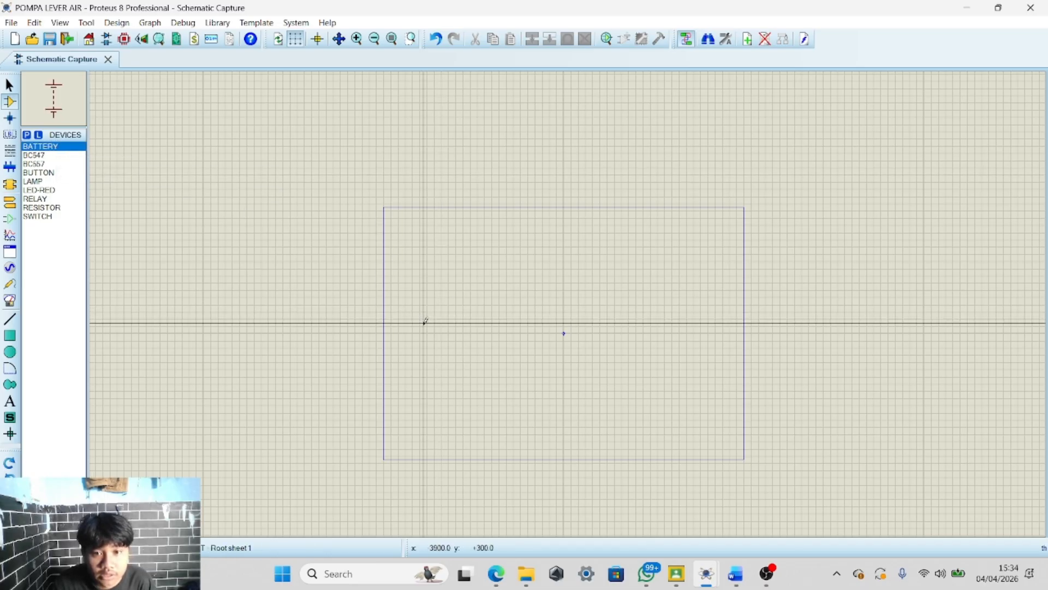
scroll(421, 331, up, 1)
scroll(582, 302, down, 2)
scroll(607, 297, up, 2)
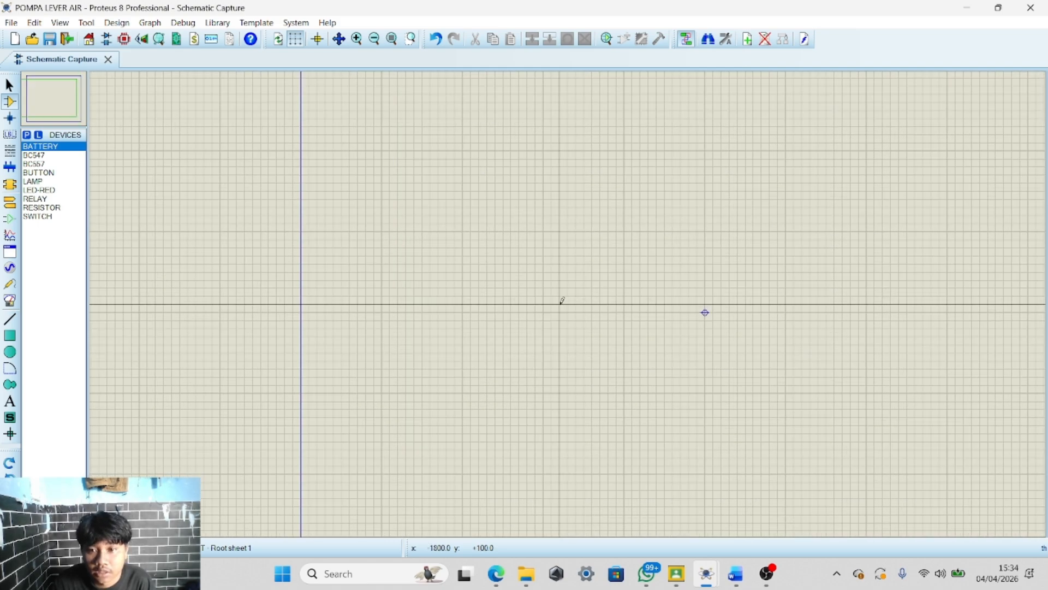
click(382, 296)
click(365, 281)
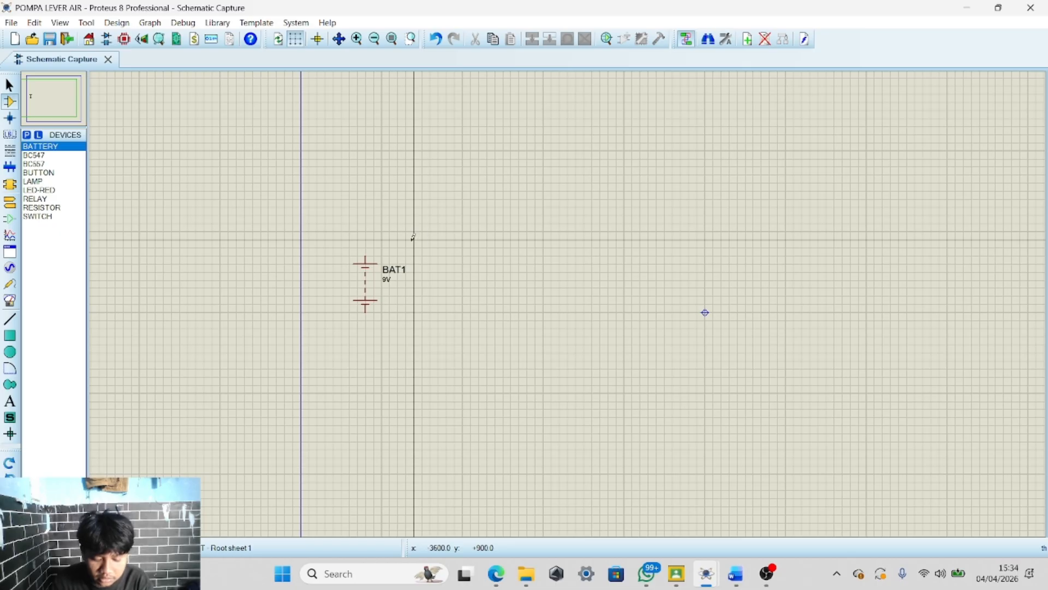
Draw a wire from the battery's positive terminal up and to the right
click(365, 257)
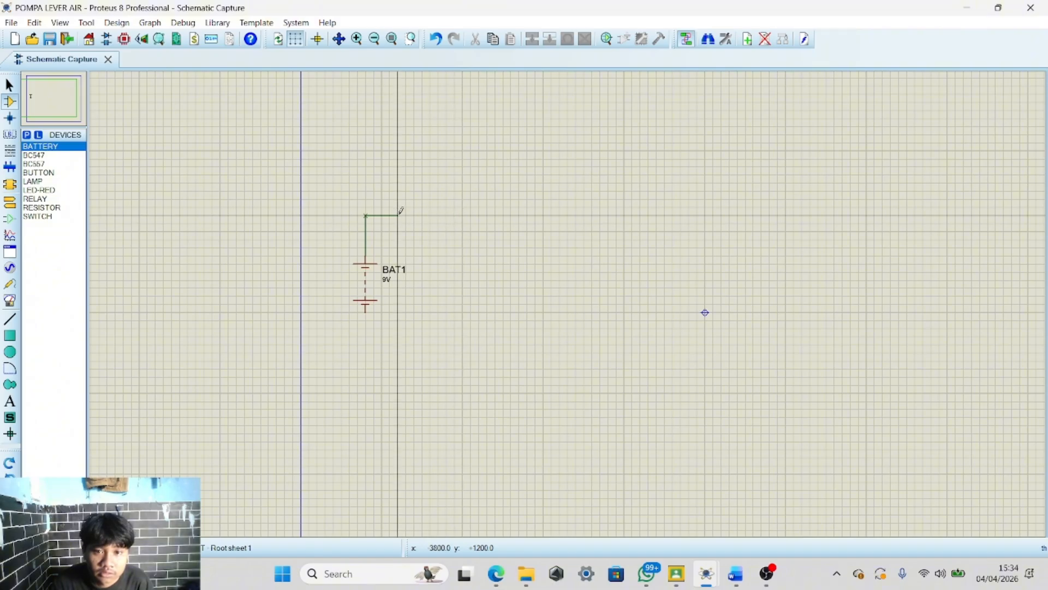
double_click(398, 214)
Draw a short wire downward from the battery's negative terminal
scroll(382, 317, down, 1)
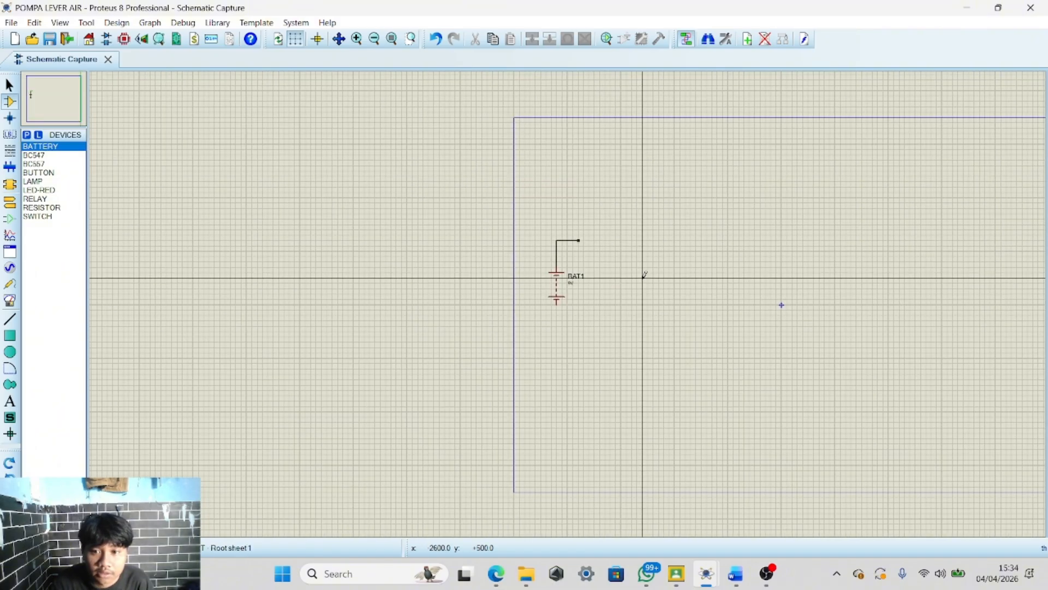
scroll(644, 275, up, 1)
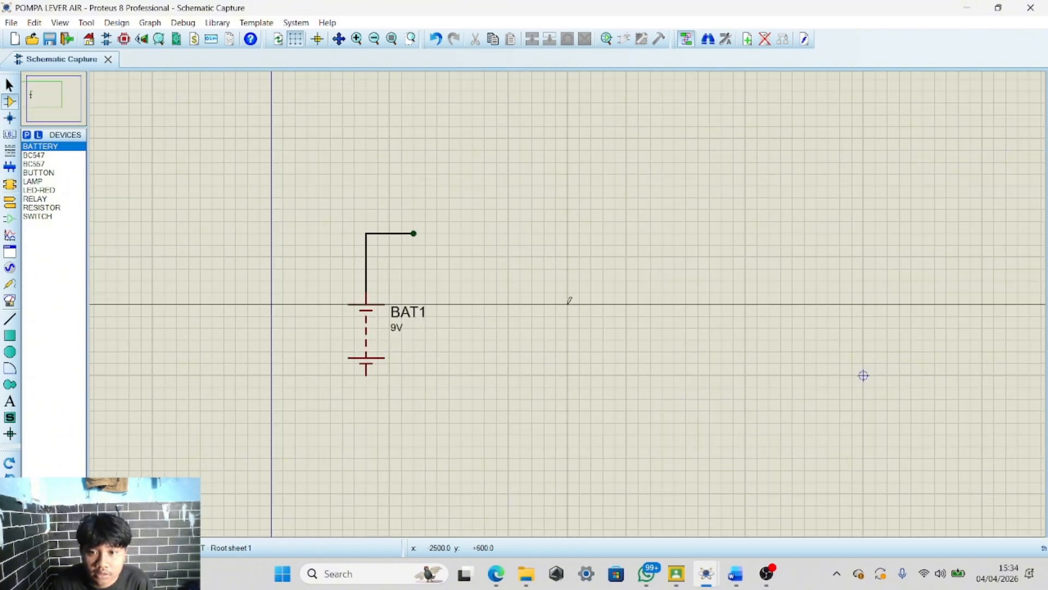
click(367, 374)
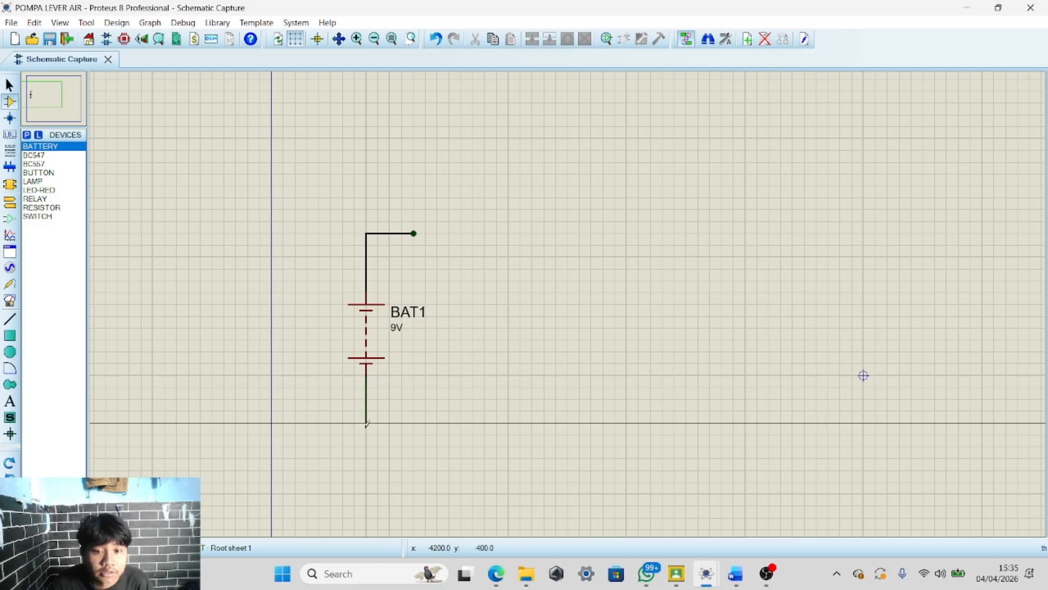
click(366, 423)
Place a GROUND terminal at the end of the battery's lower wire
right_click(421, 395)
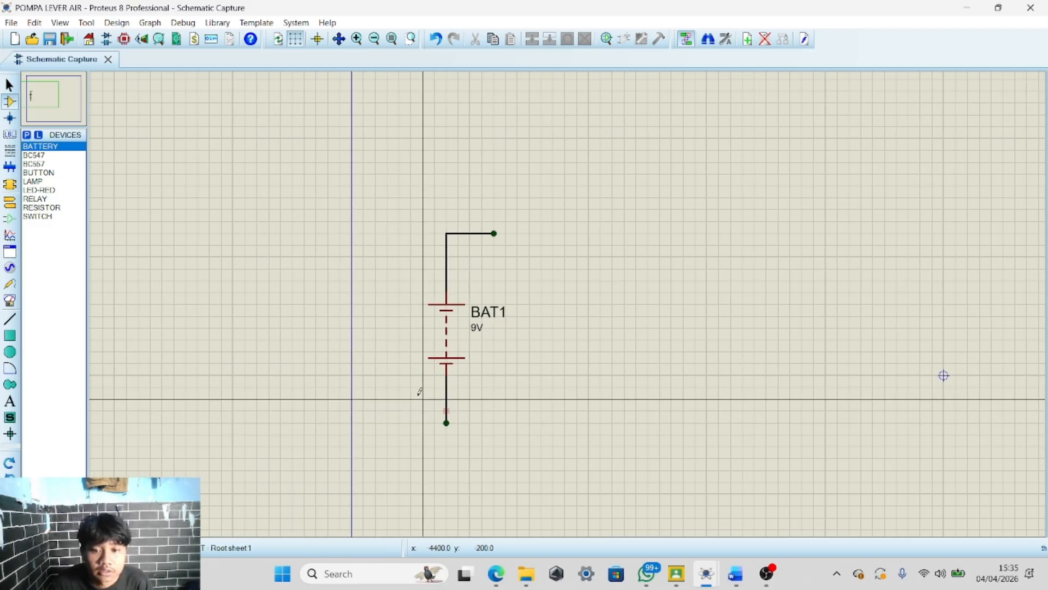
right_click(422, 397)
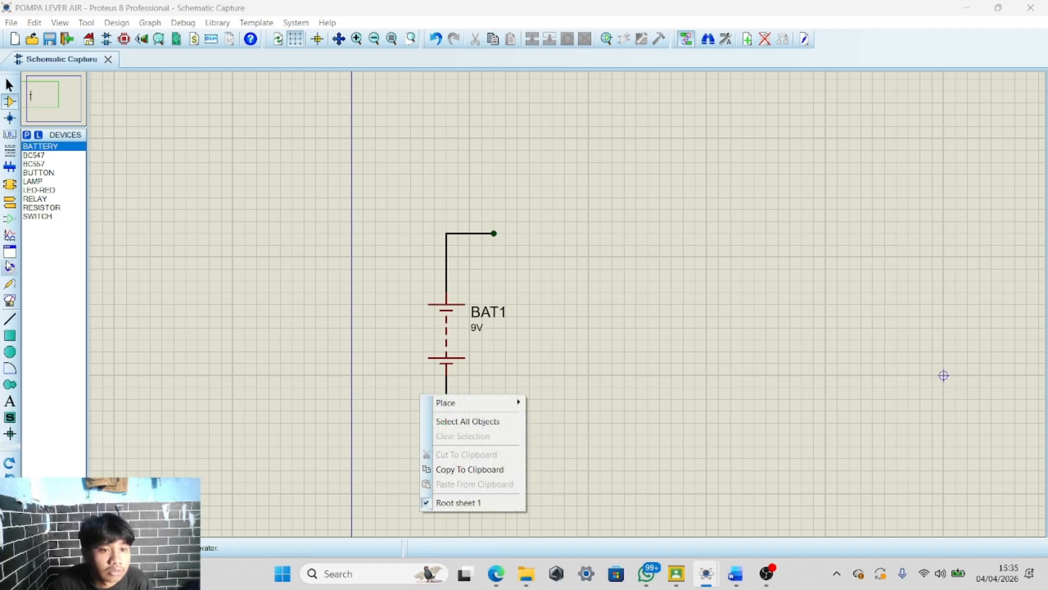
click(10, 201)
click(38, 190)
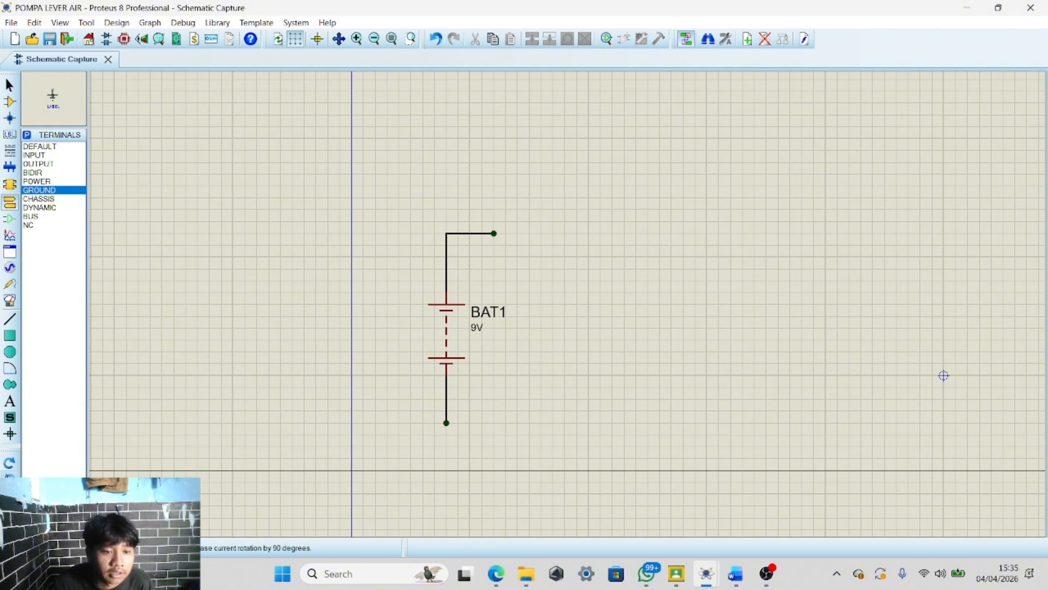
click(446, 437)
Extend the battery's upper wire further to the right and then down
scroll(529, 265, down, 1)
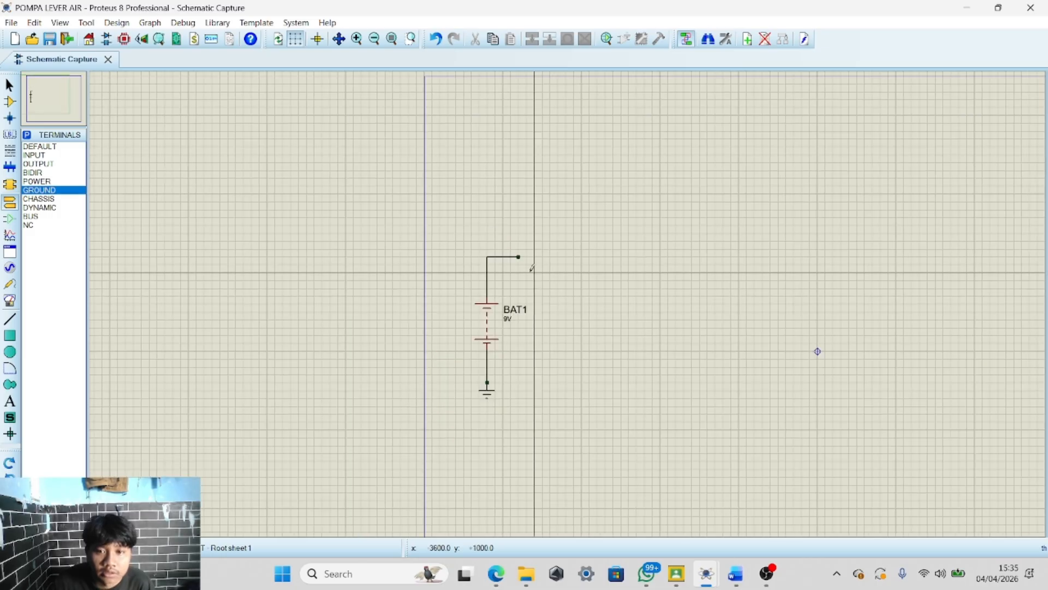
scroll(566, 297, up, 1)
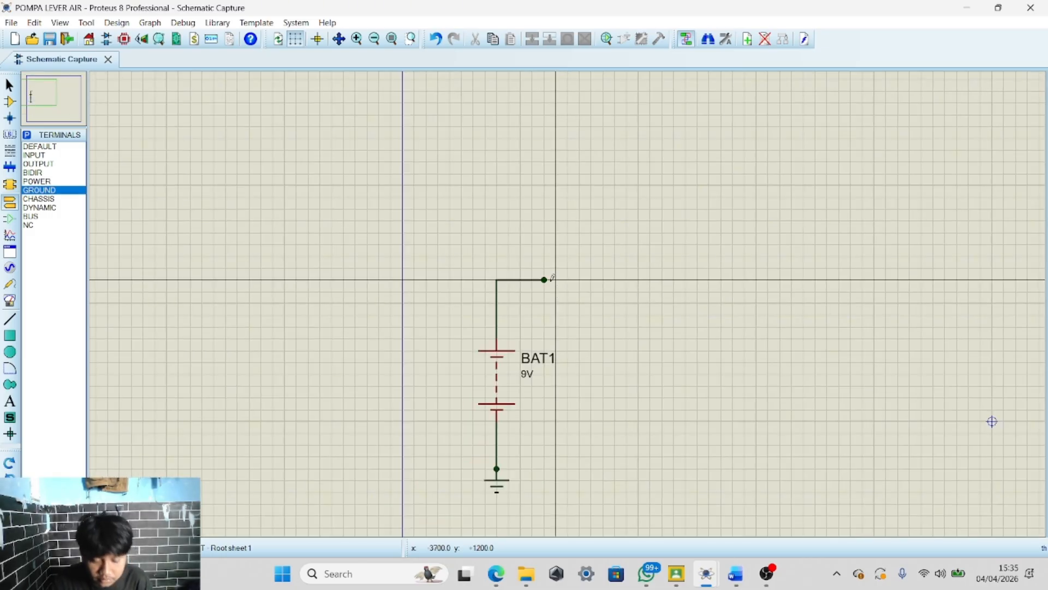
click(545, 279)
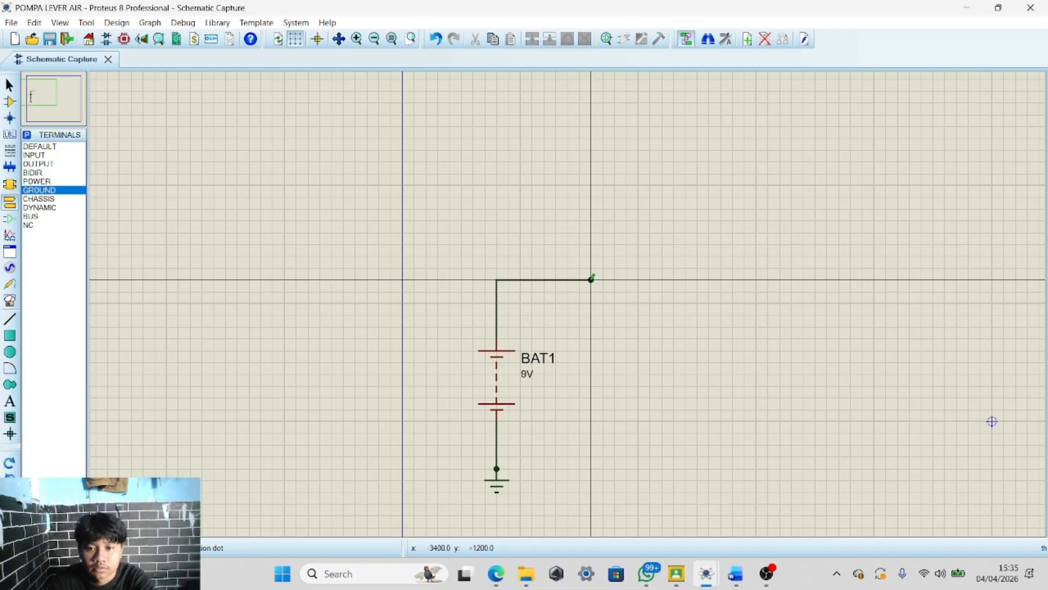
double_click(591, 280)
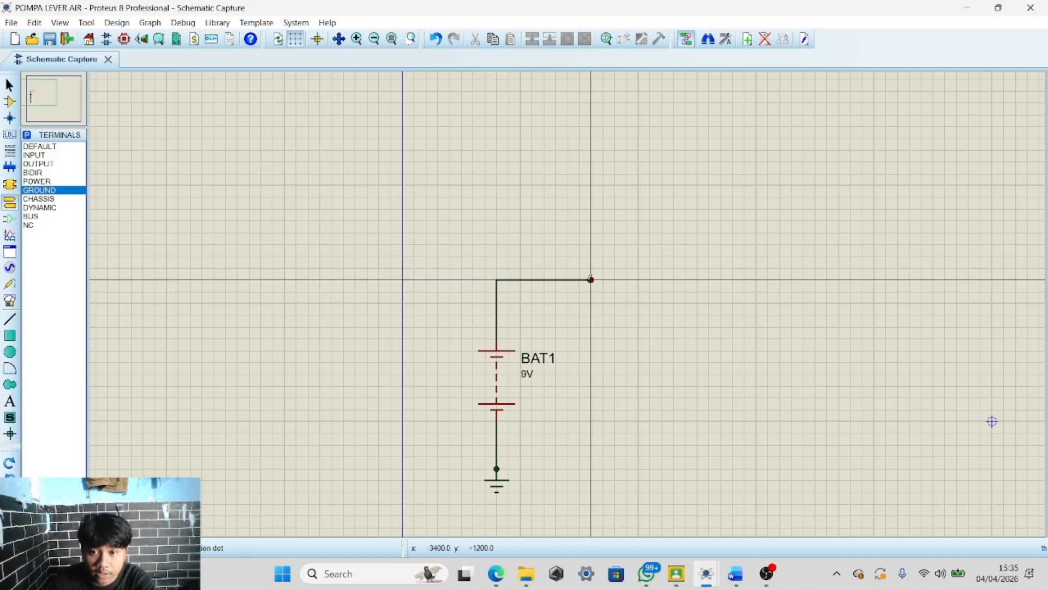
click(590, 279)
scroll(591, 399, down, 2)
scroll(573, 318, up, 1)
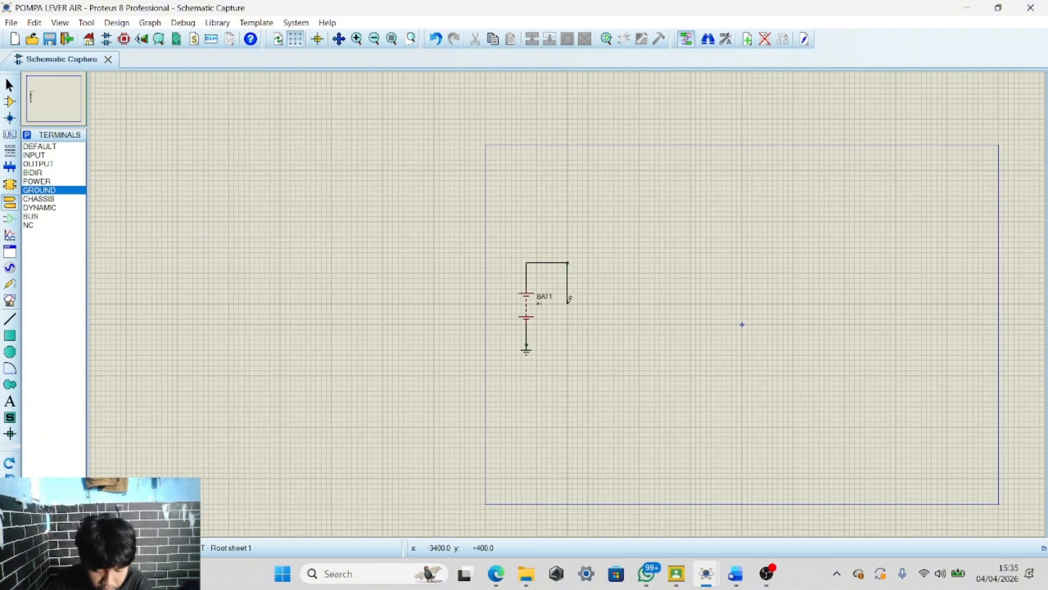
double_click(567, 339)
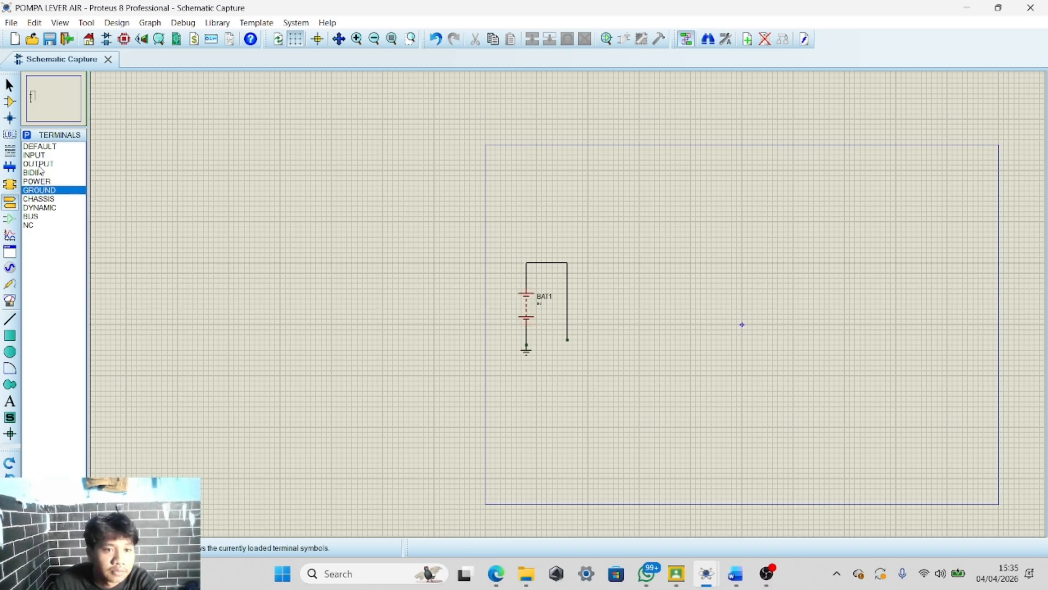
click(10, 101)
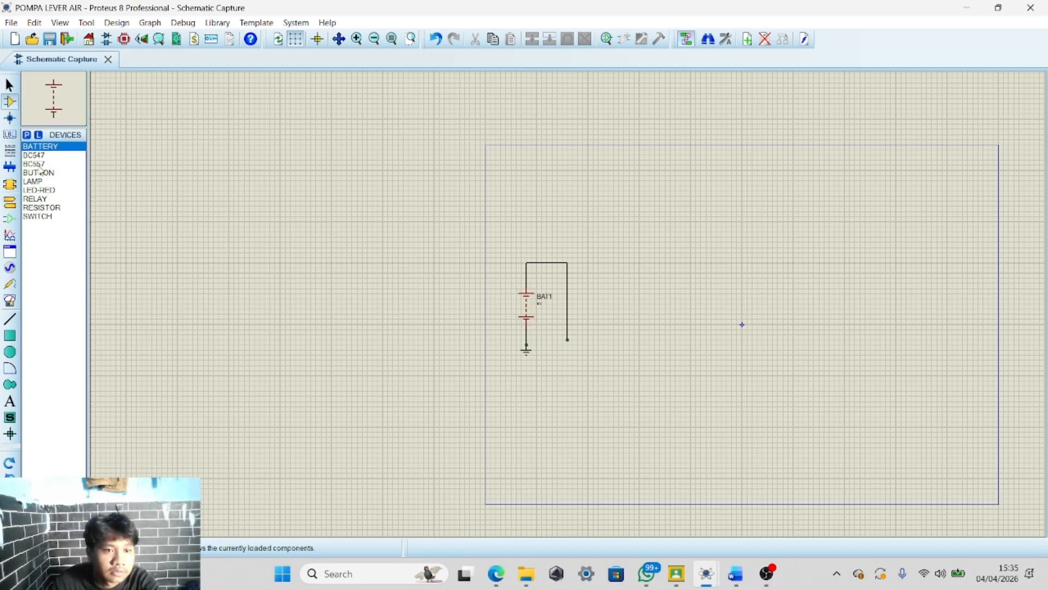
click(34, 155)
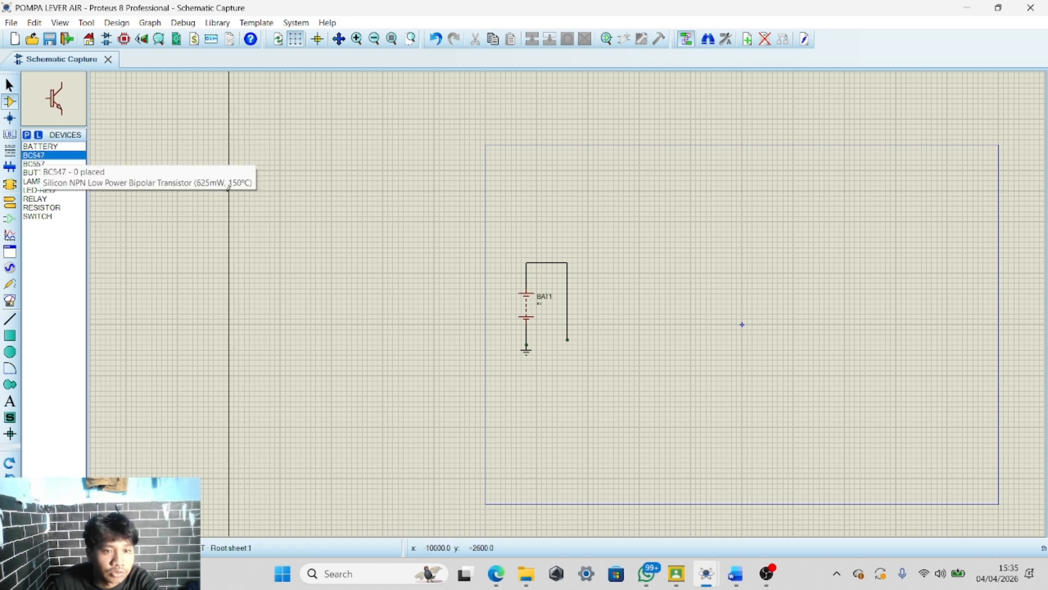
click(574, 352)
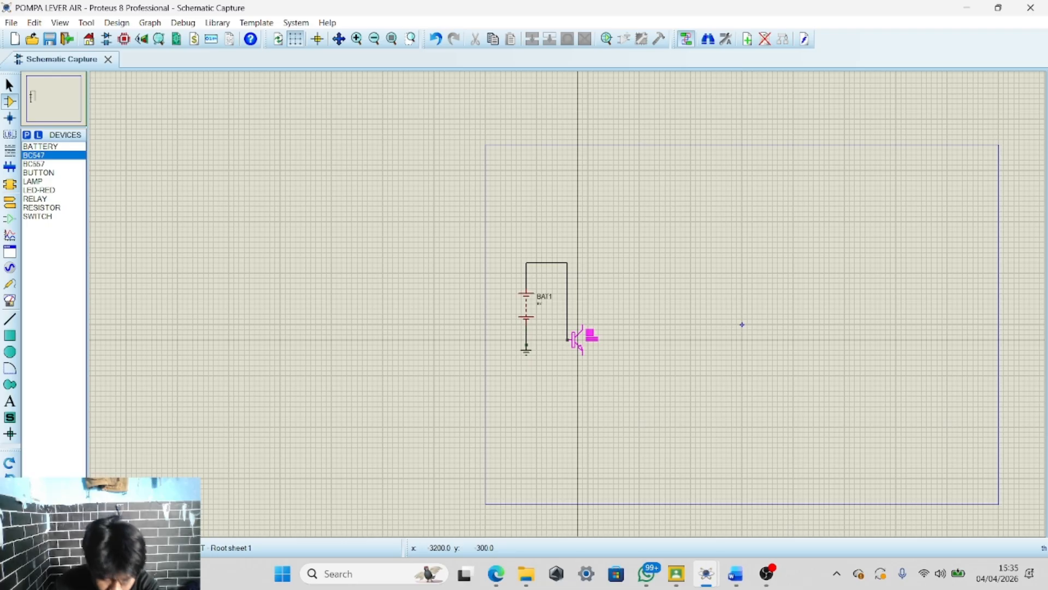
key(Escape)
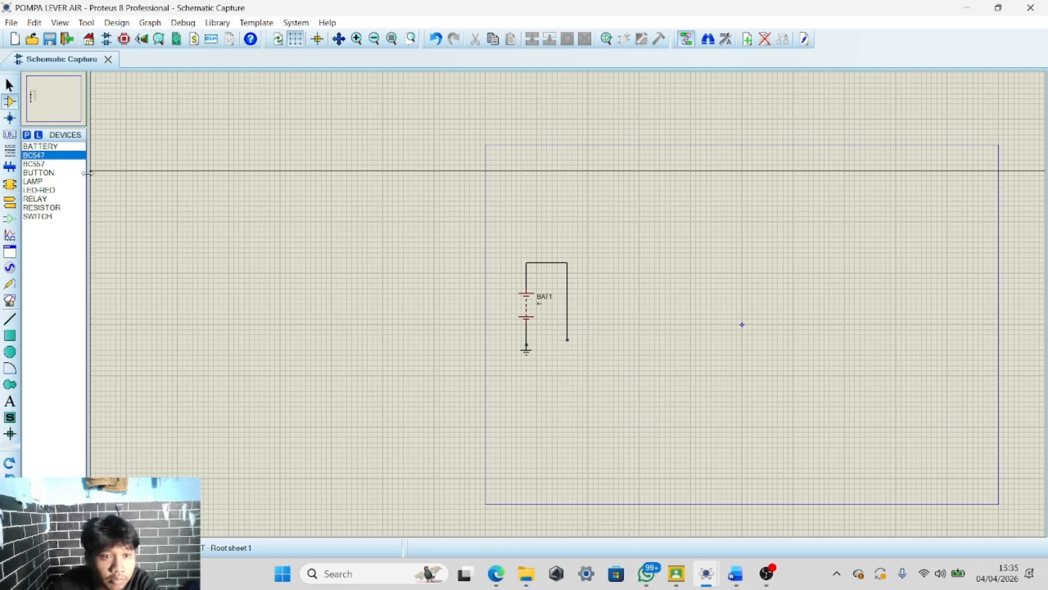
click(50, 172)
click(50, 164)
click(52, 147)
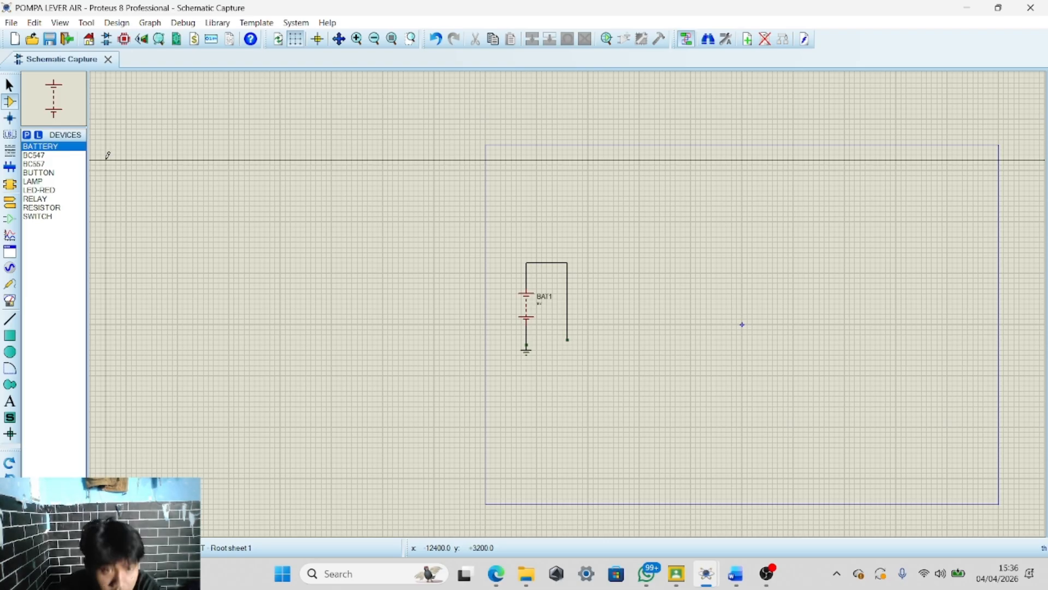
Search for ALTERNATOR and add the animated ALTERNATOR AC source to the devices list
click(27, 135)
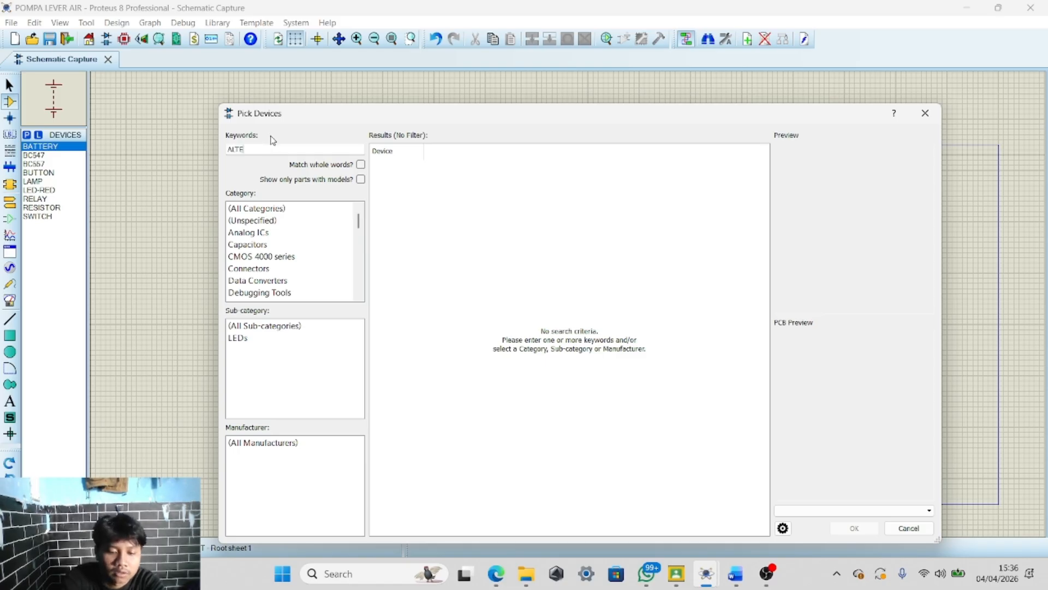
text(ALTERNATOR)
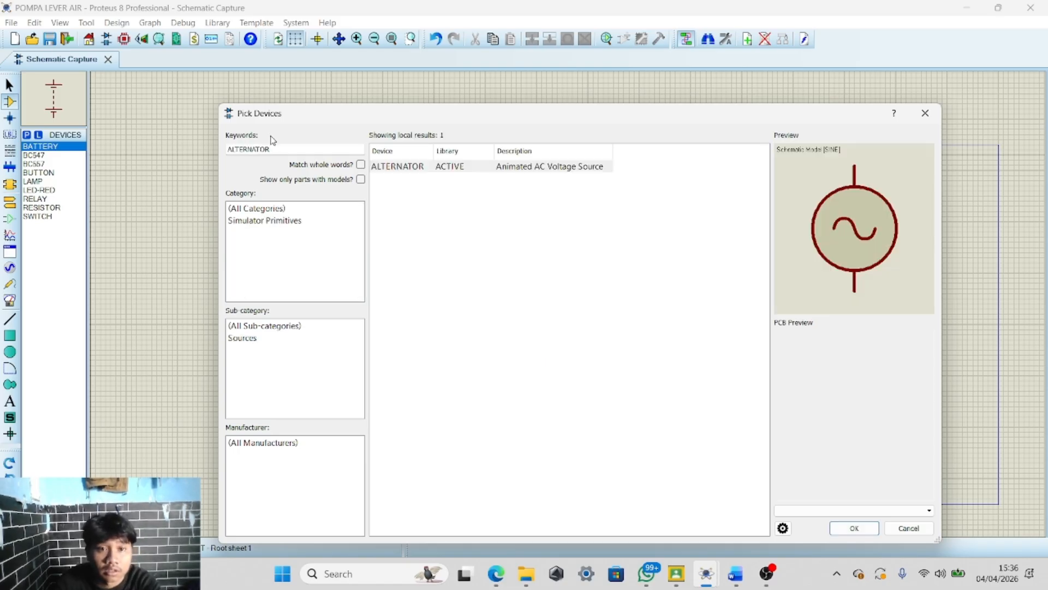
click(860, 534)
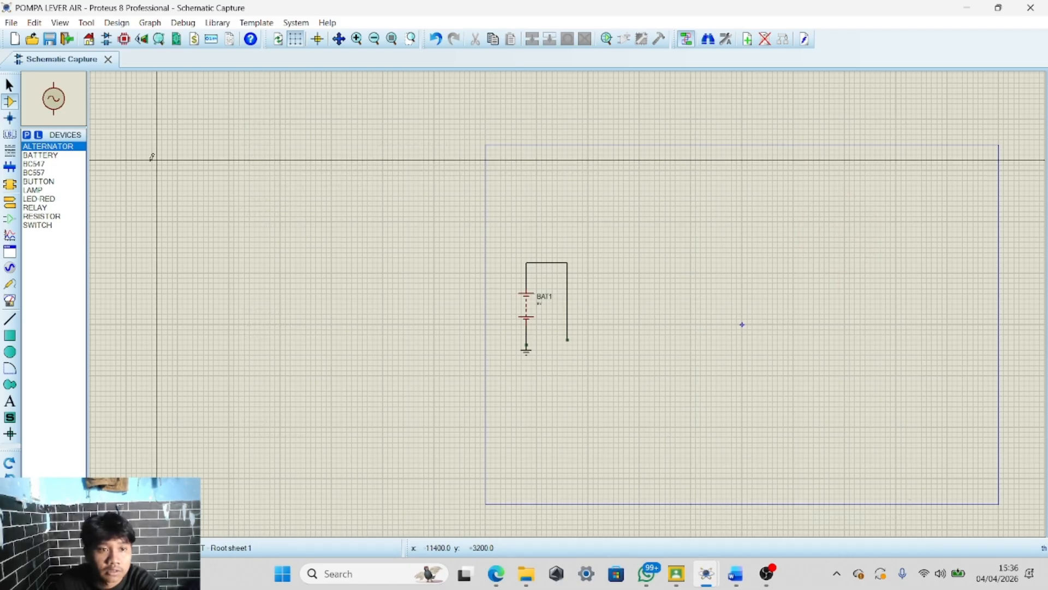
Place a BUTTON rotated 90 degrees just below the end of the battery's right-hand wire
click(27, 136)
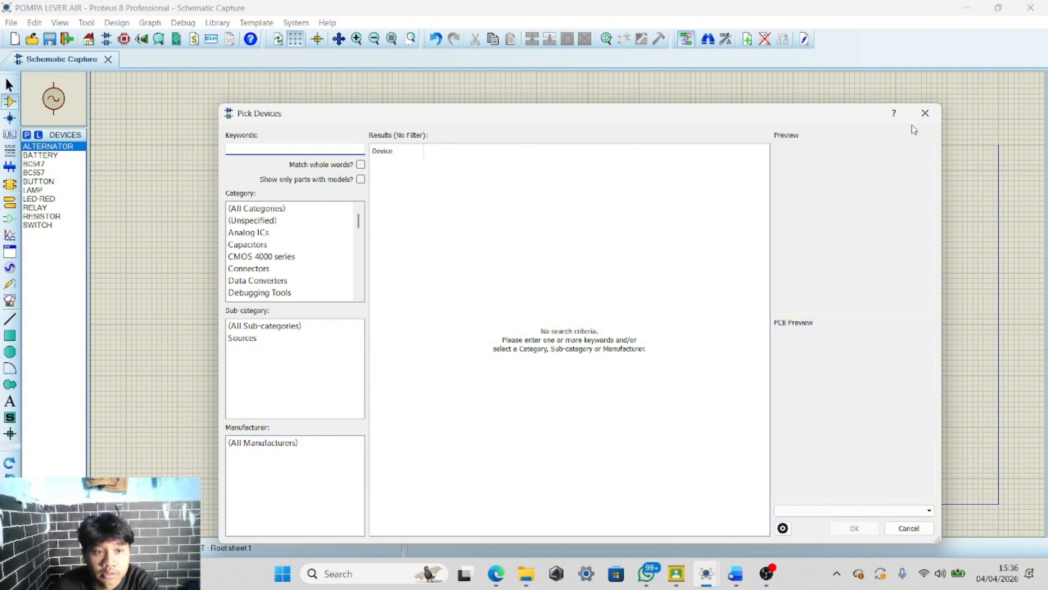
click(925, 113)
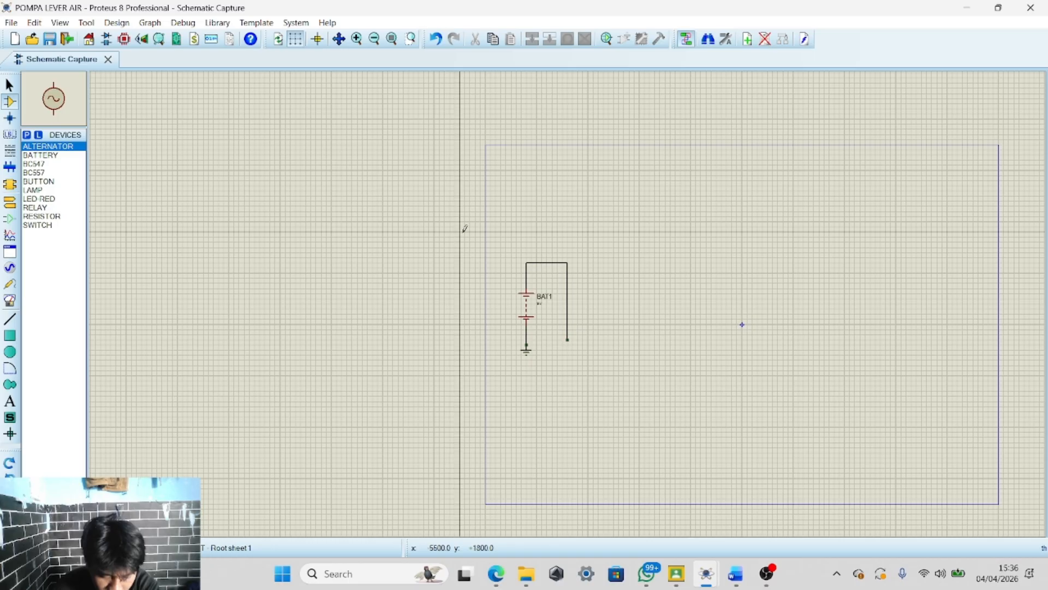
click(57, 225)
click(58, 218)
click(57, 210)
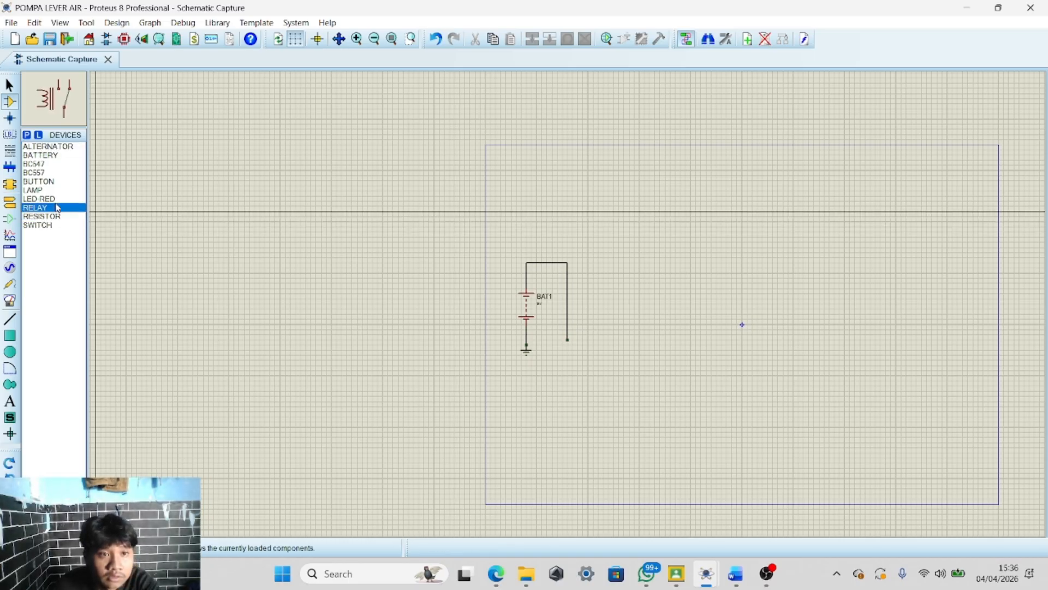
click(57, 199)
click(58, 191)
click(62, 182)
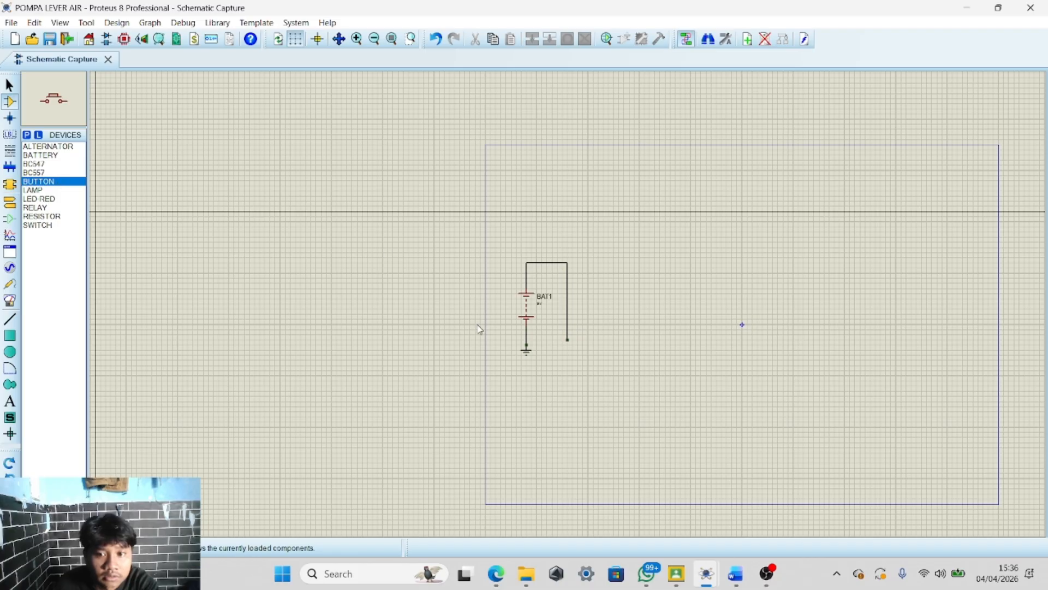
scroll(566, 354, up, 3)
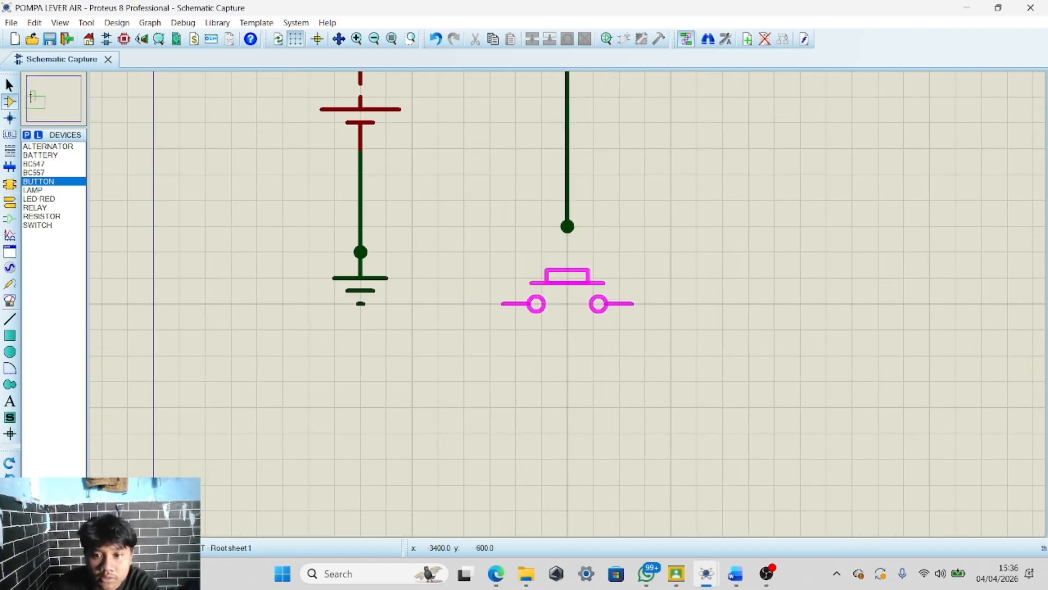
scroll(567, 295, down, 3)
scroll(568, 295, up, 3)
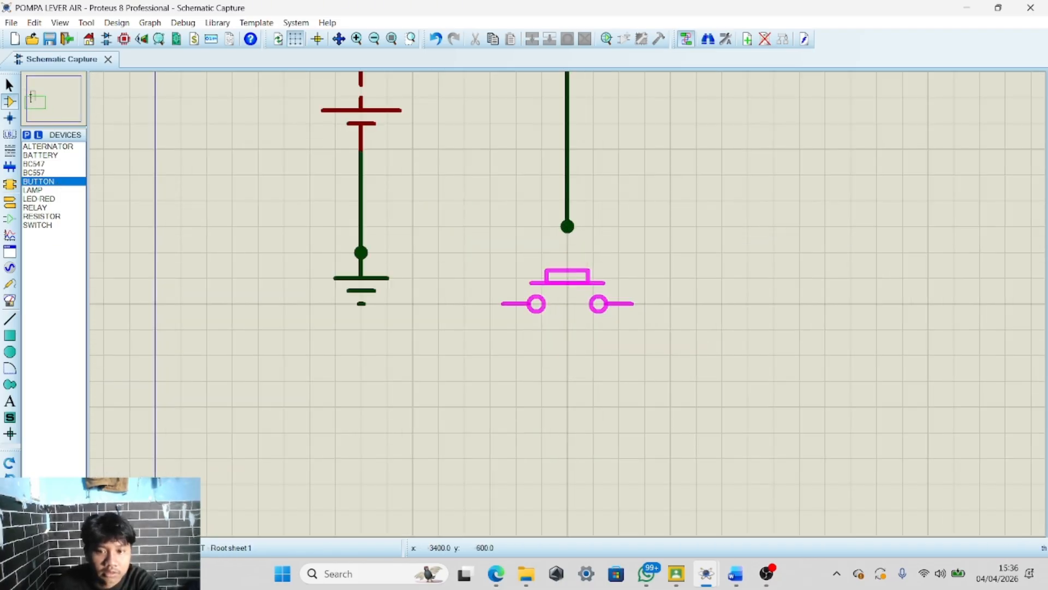
click(9, 465)
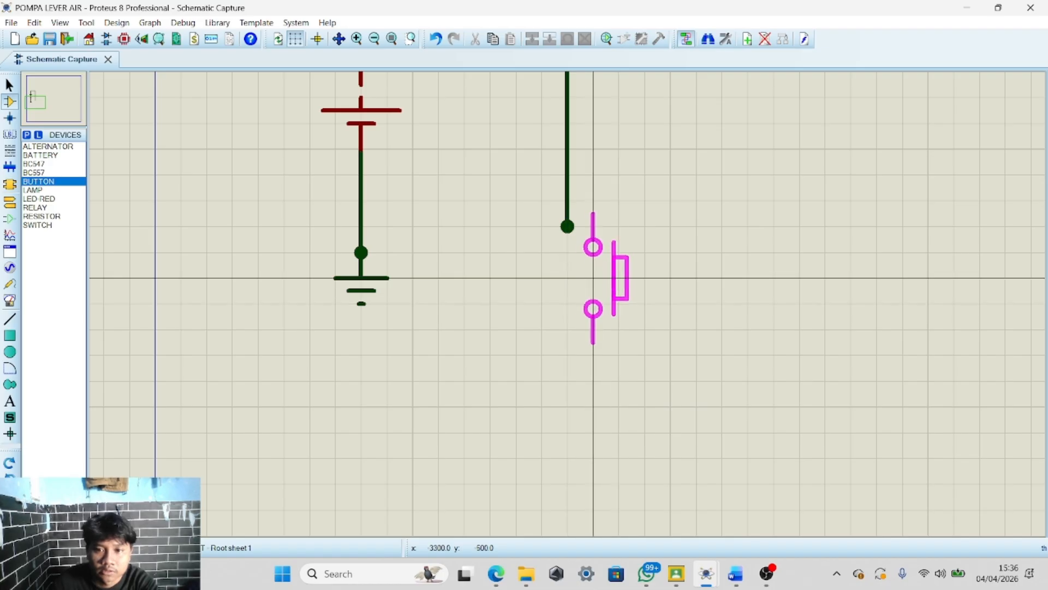
scroll(568, 303, up, 3)
scroll(568, 304, down, 2)
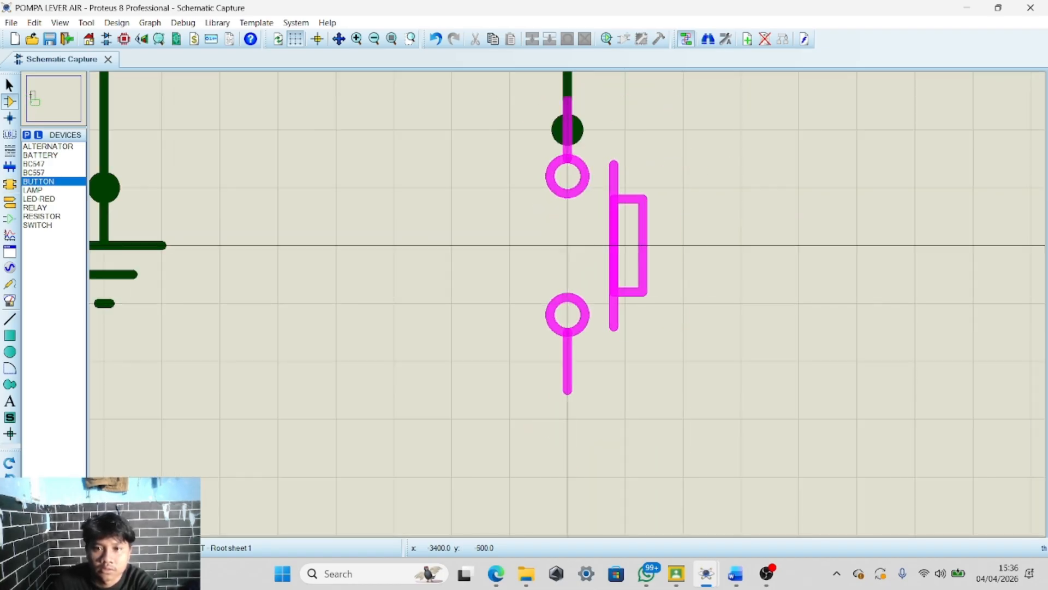
click(575, 281)
scroll(590, 278, down, 2)
scroll(568, 370, up, 5)
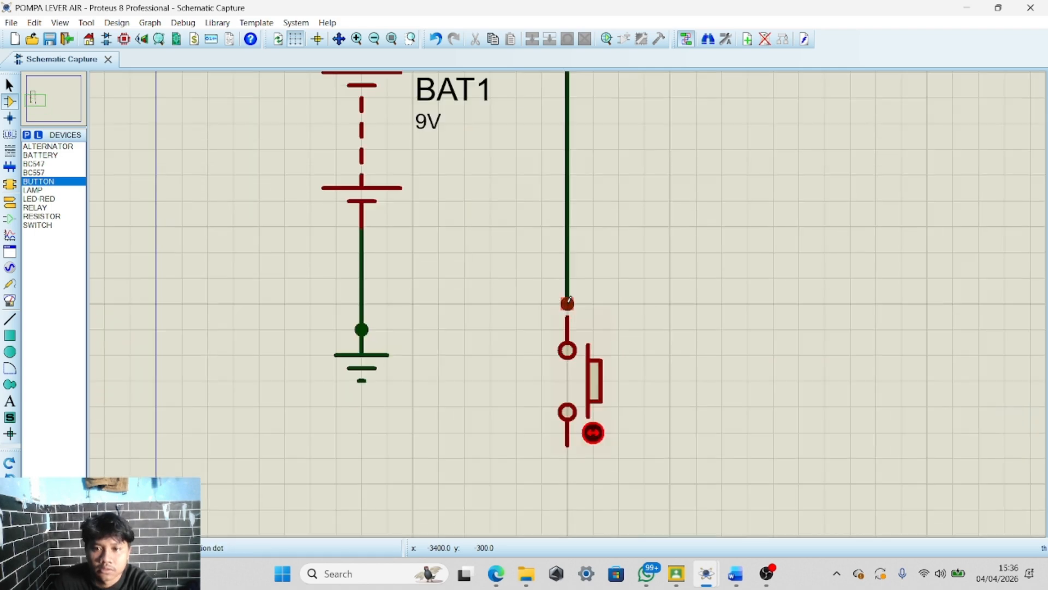
scroll(568, 369, down, 4)
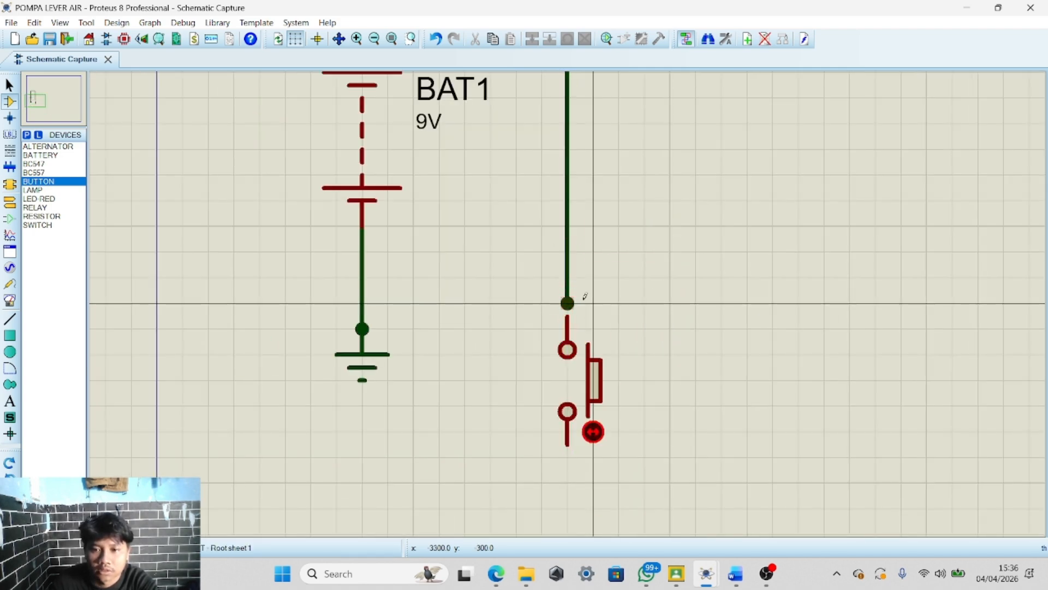
click(567, 304)
scroll(567, 306, up, 2)
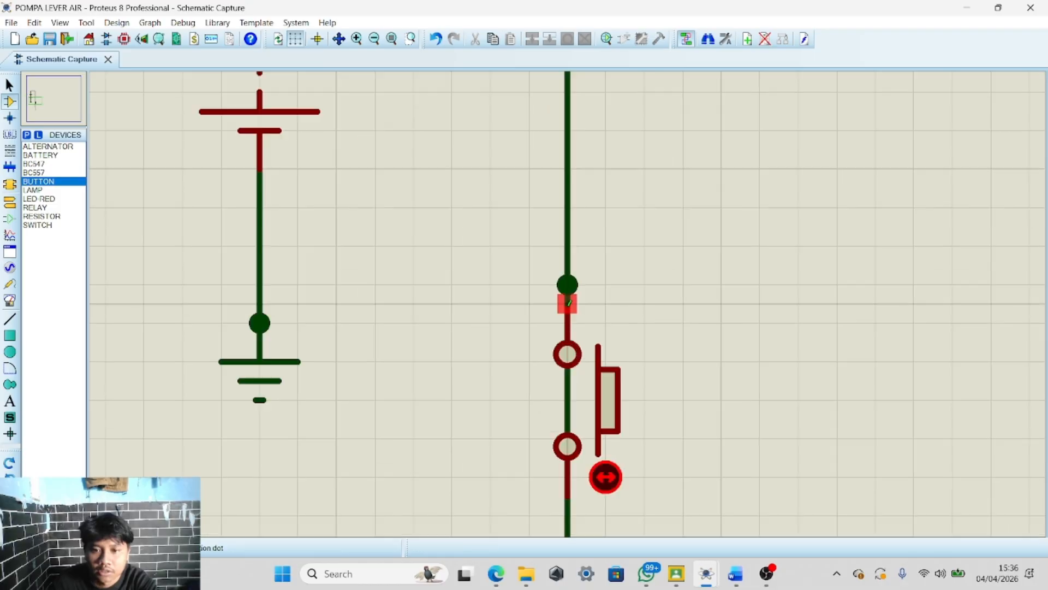
scroll(568, 304, down, 6)
scroll(568, 297, up, 2)
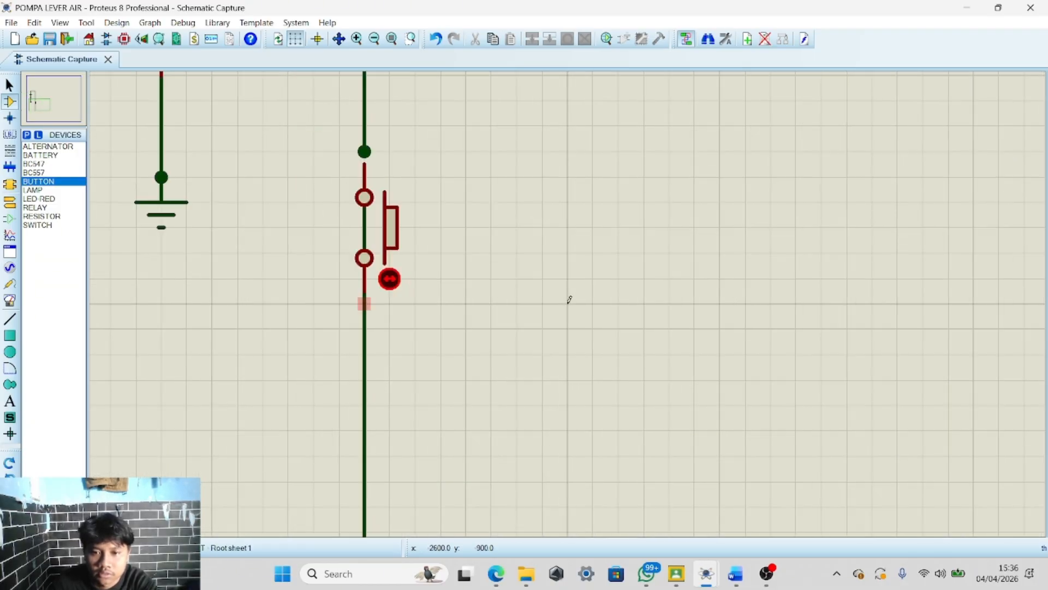
scroll(559, 290, down, 2)
click(435, 39)
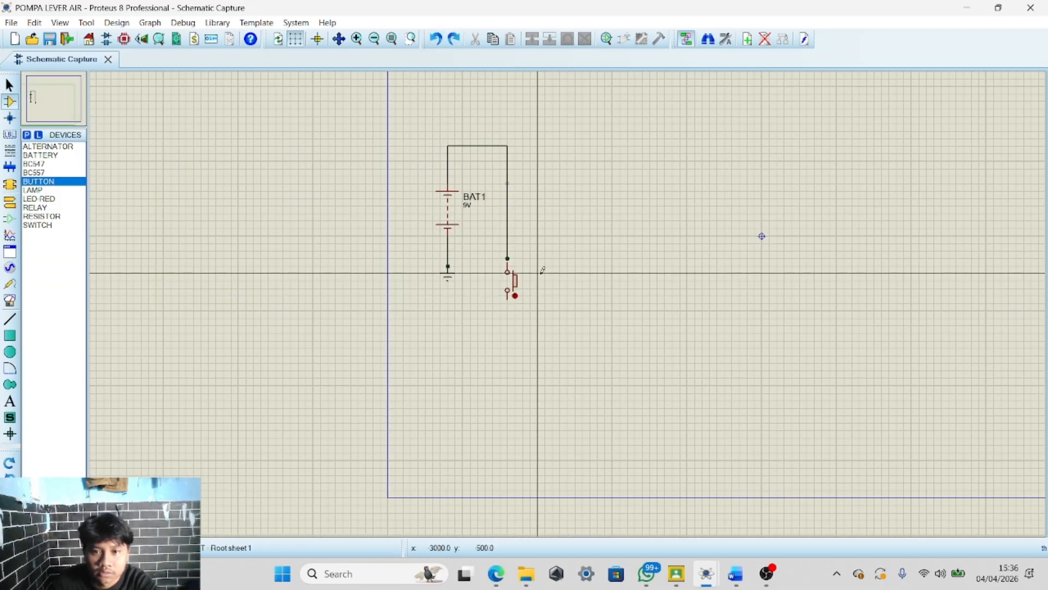
scroll(535, 266, up, 3)
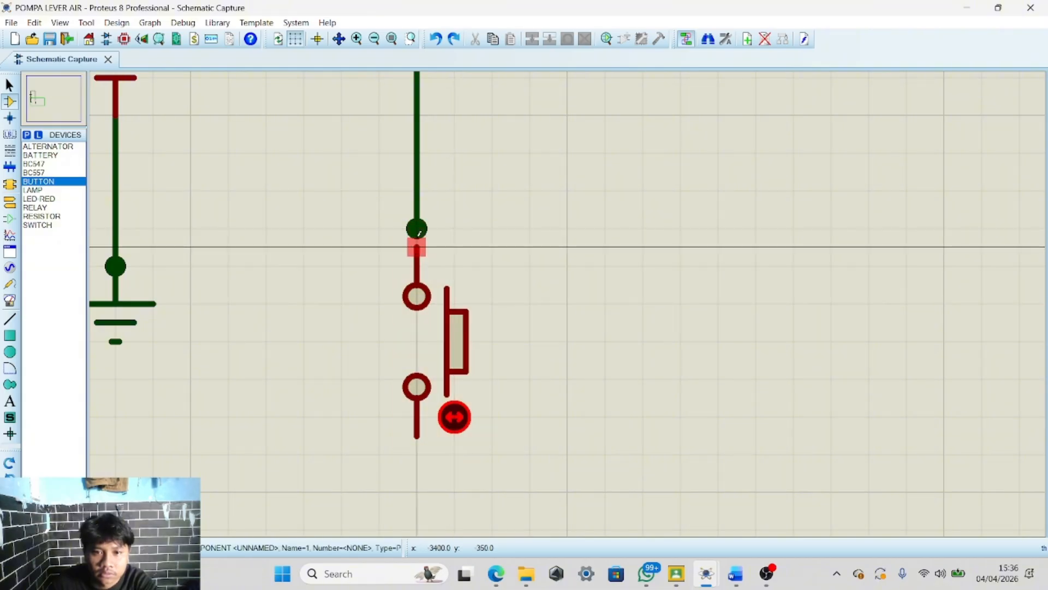
key(ctrl+y)
right_click(461, 301)
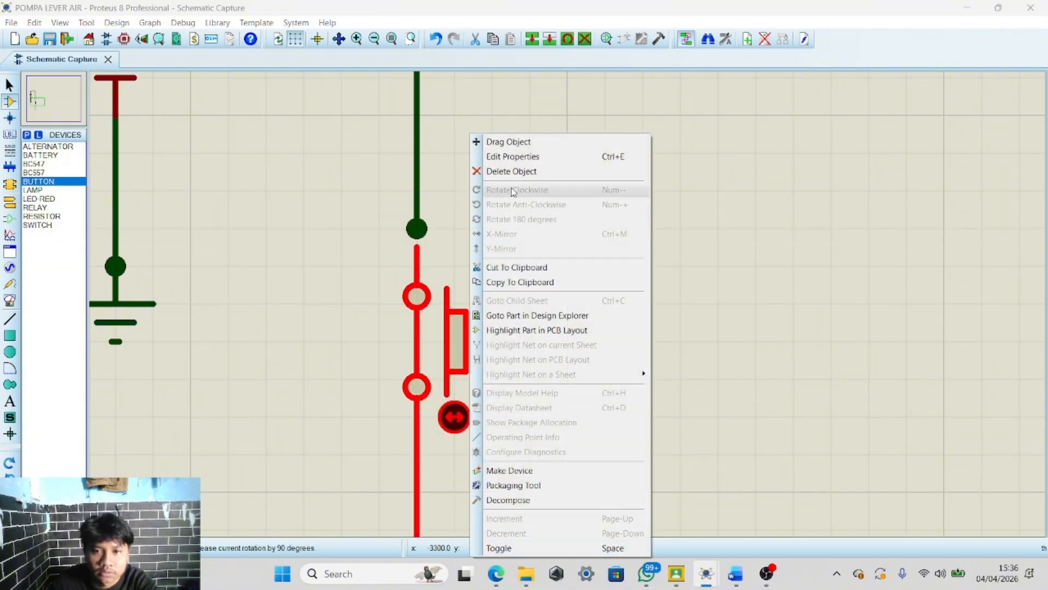
click(821, 173)
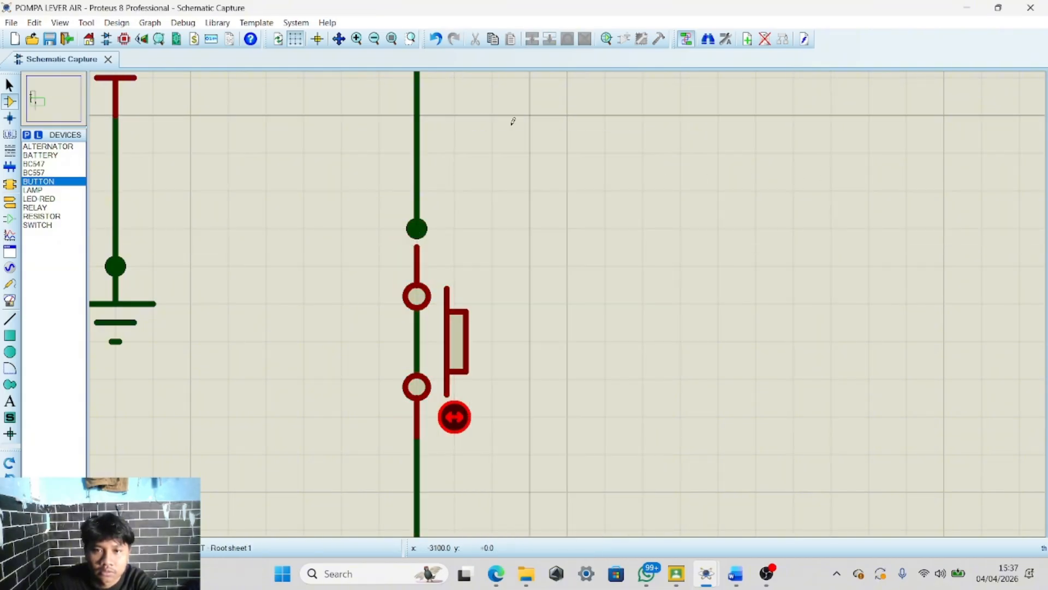
click(441, 42)
Connect the button's upper terminal to the end of the battery's right-hand wire
click(417, 228)
click(416, 246)
scroll(505, 339, down, 2)
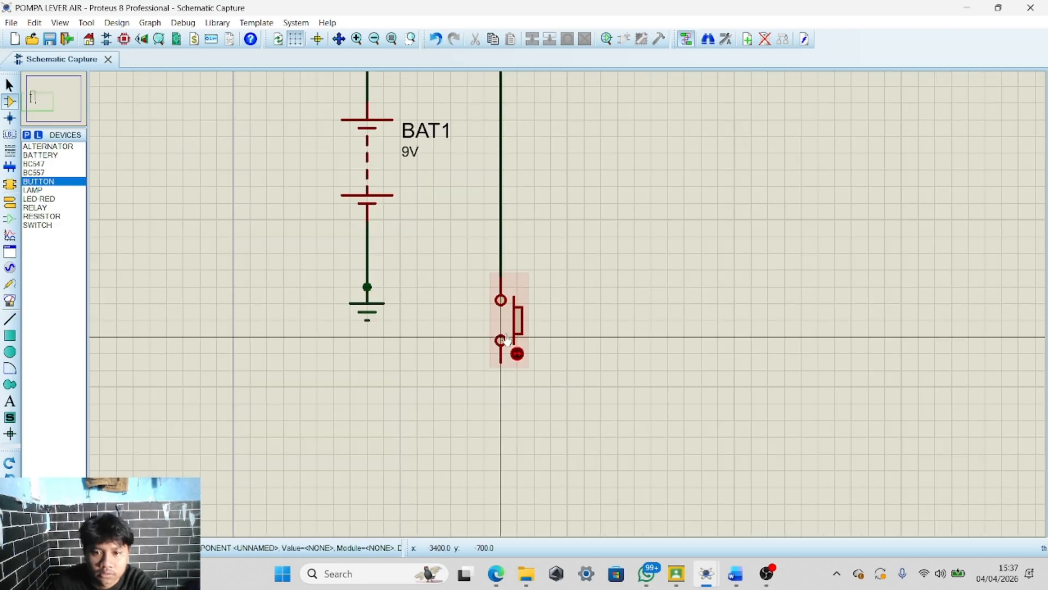
Draw a wire from the button's lower terminal to the right and then up
scroll(506, 339, down, 3)
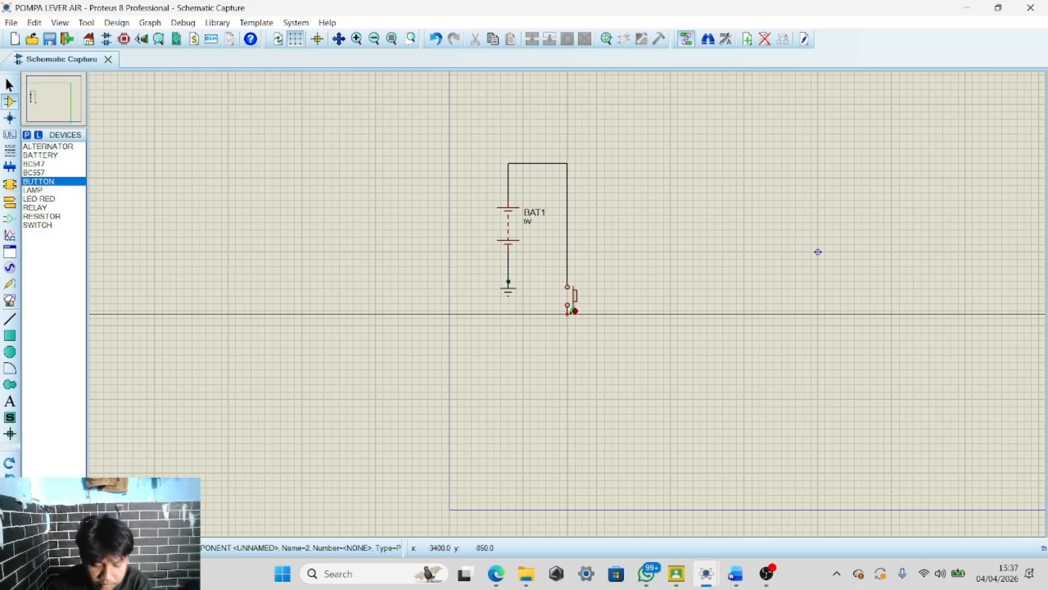
scroll(590, 311, down, 1)
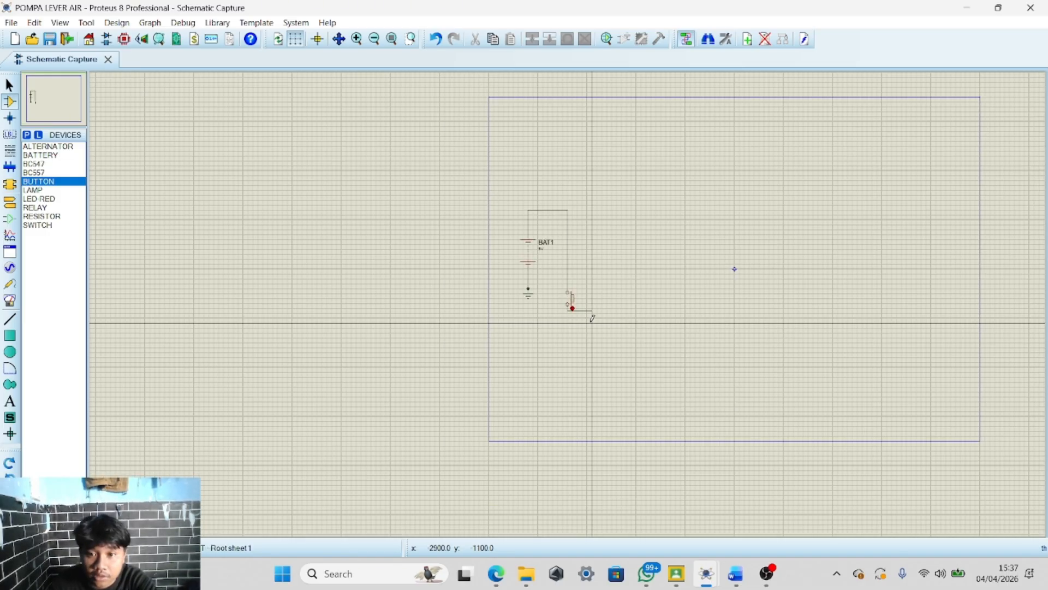
scroll(568, 295, up, 2)
scroll(570, 299, down, 2)
scroll(569, 300, up, 1)
scroll(569, 297, down, 1)
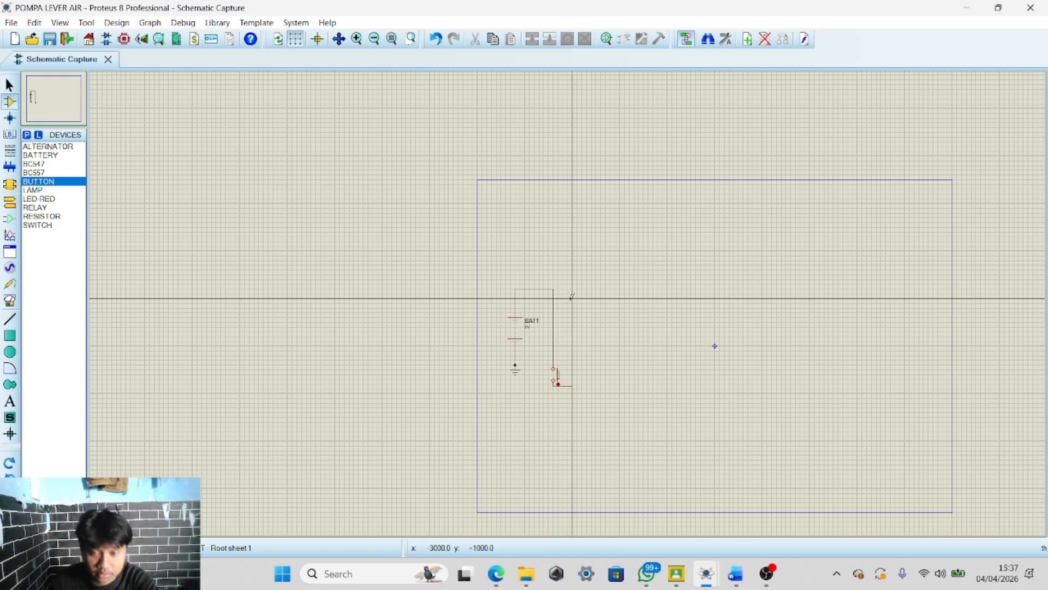
scroll(568, 305, up, 1)
scroll(567, 313, down, 1)
scroll(568, 313, up, 2)
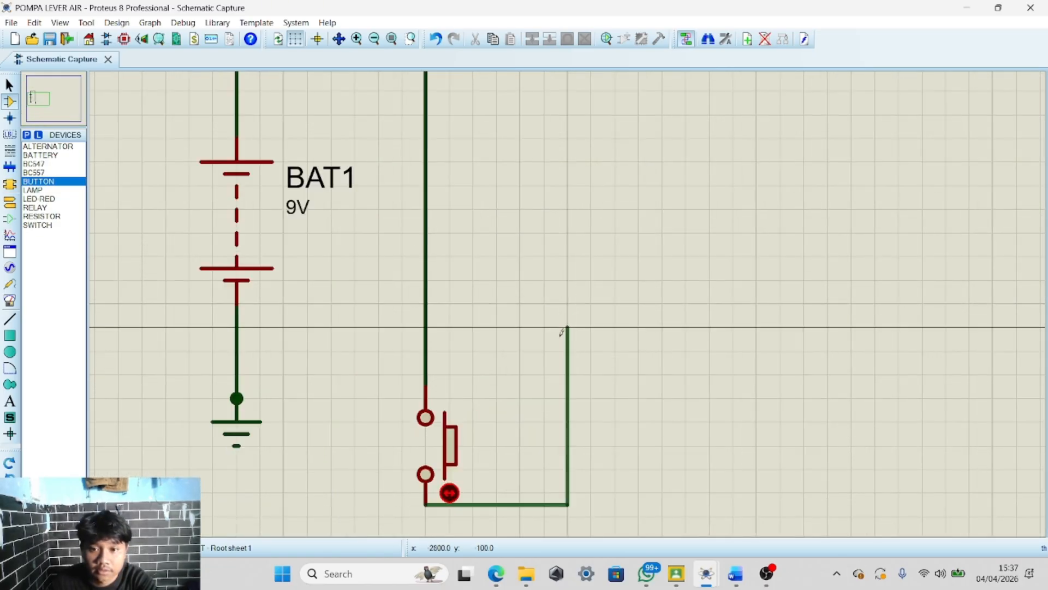
scroll(569, 310, down, 1)
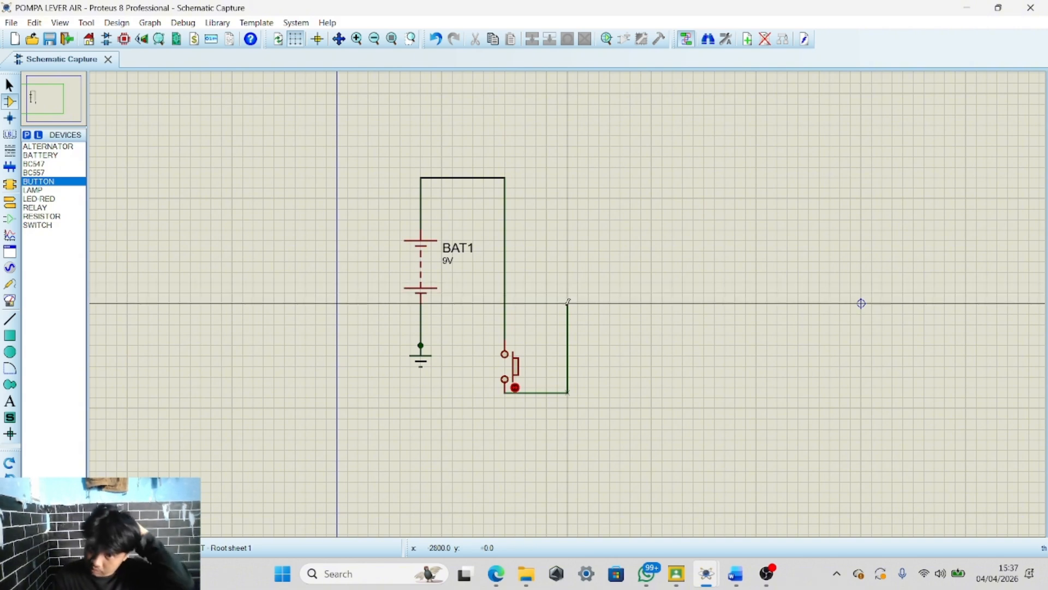
double_click(568, 303)
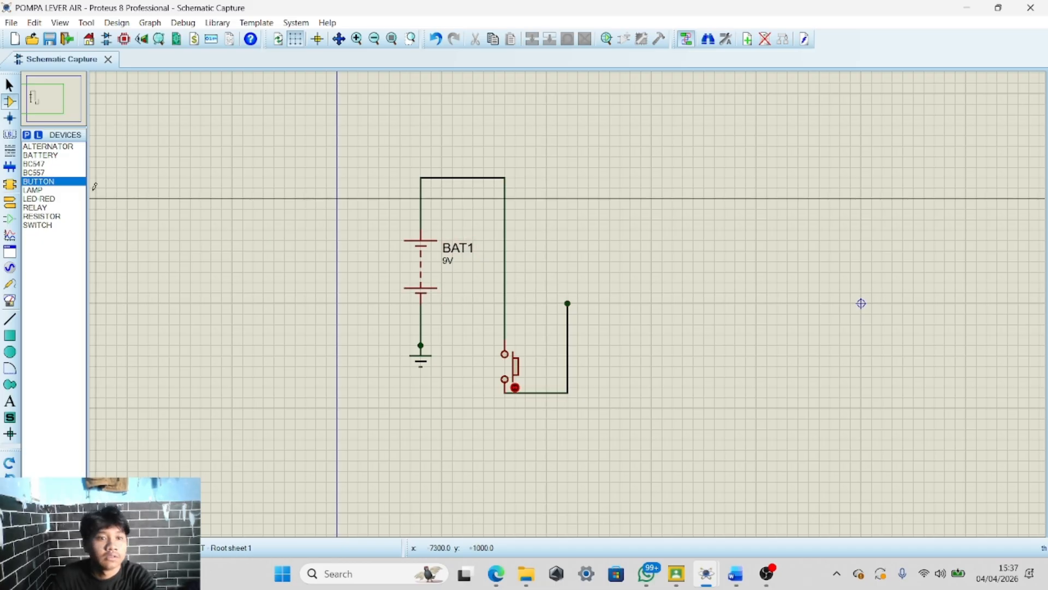
Place a RESISTOR on the upper end of the wire coming from the button
click(42, 216)
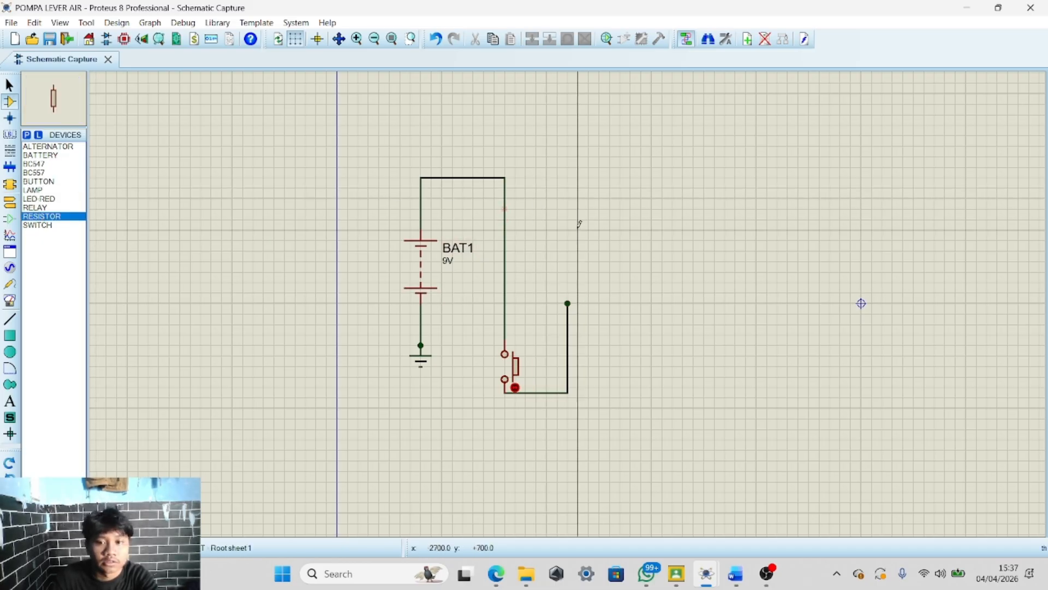
click(568, 256)
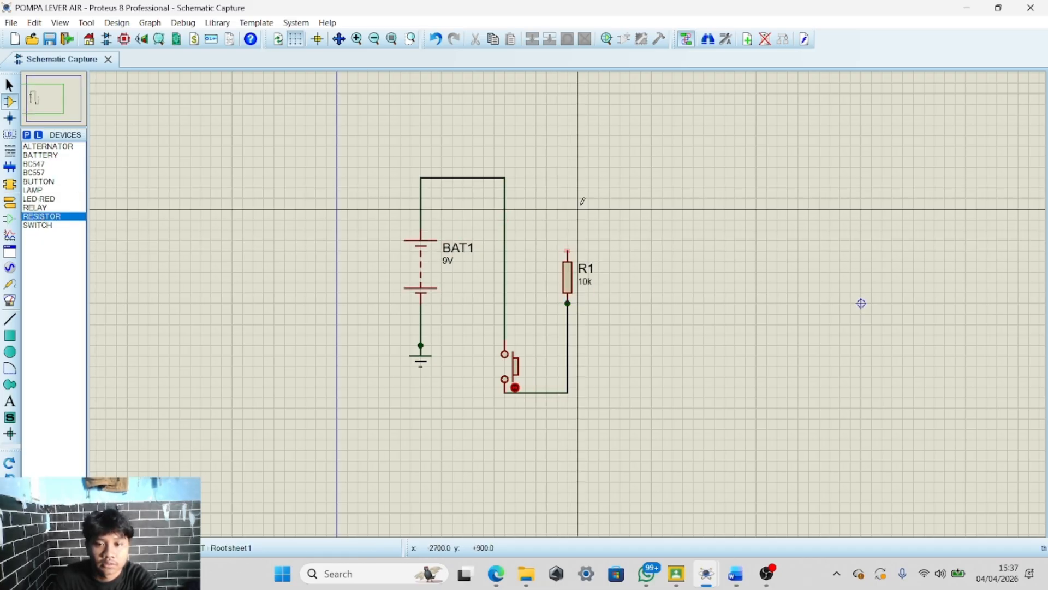
scroll(579, 218, up, 3)
scroll(570, 299, down, 3)
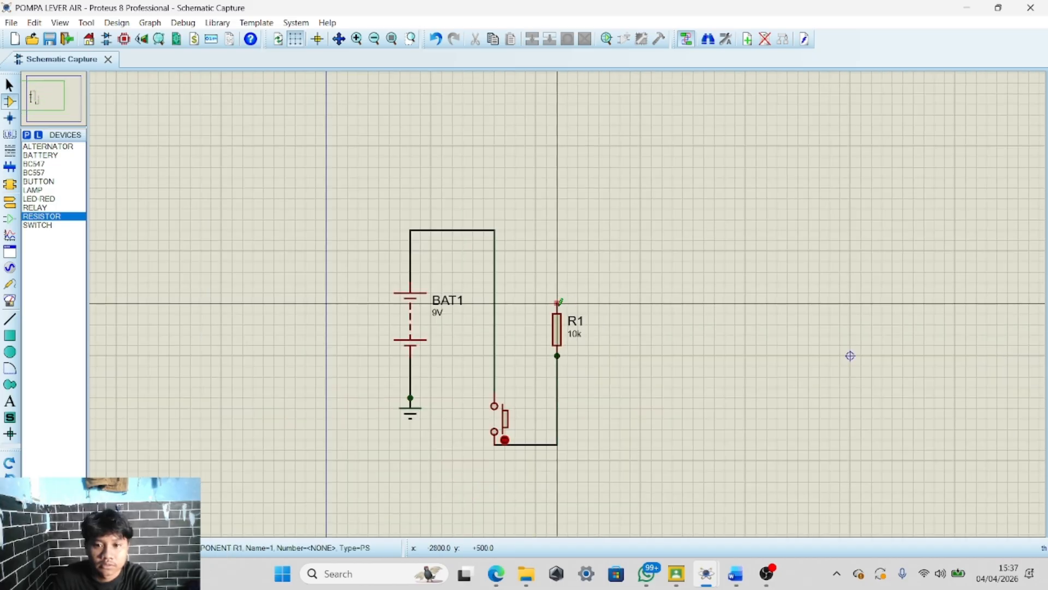
Draw a short wire from the resistor's upper terminal to the right
click(557, 304)
scroll(570, 299, up, 3)
scroll(569, 299, down, 3)
scroll(569, 299, up, 2)
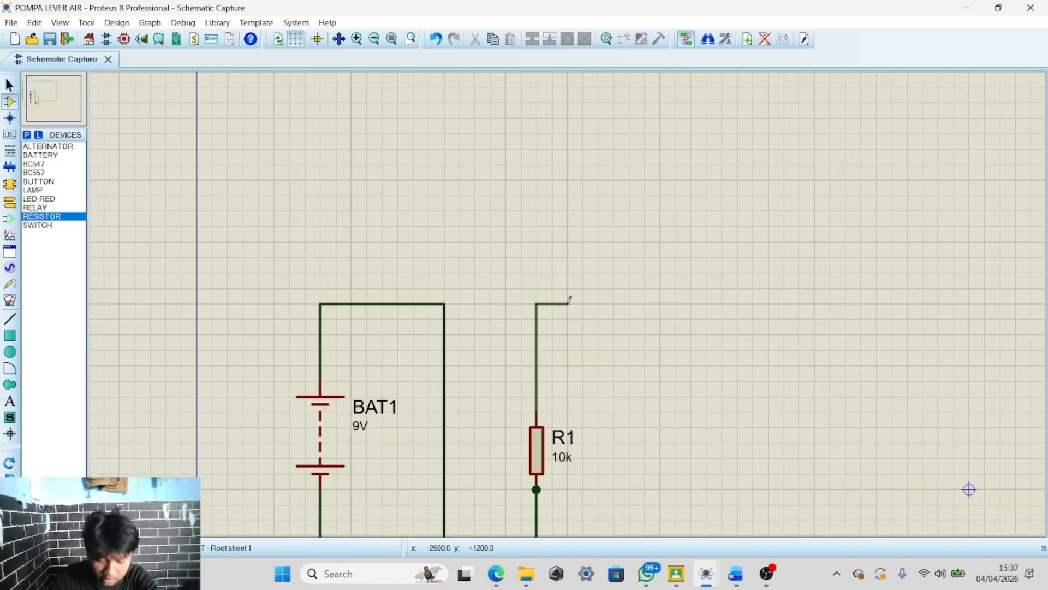
double_click(614, 304)
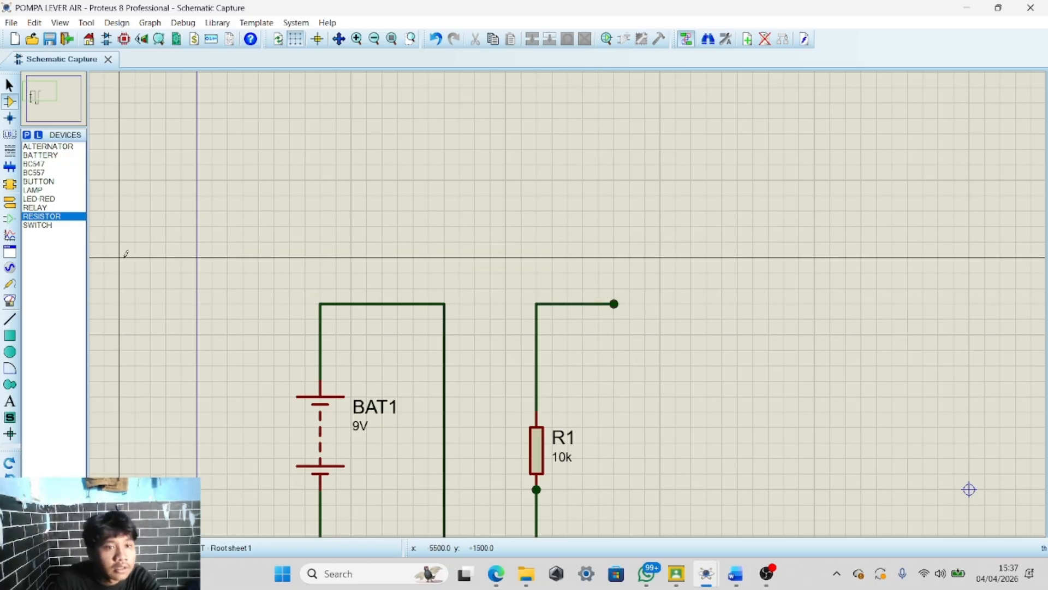
Place a BC547 transistor with its base on the end of the resistor's wire
click(52, 182)
click(44, 164)
click(43, 173)
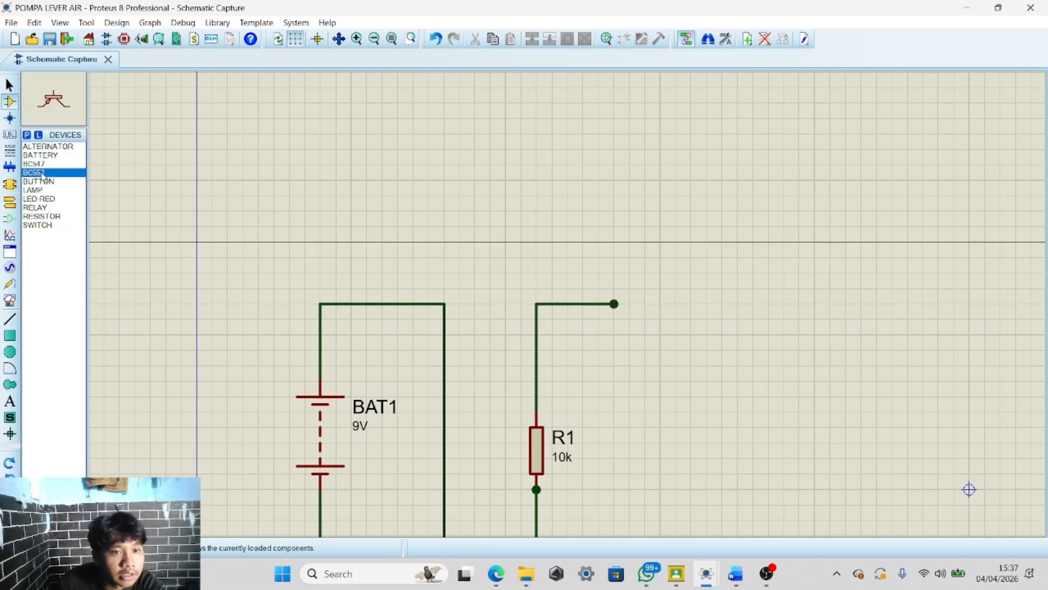
click(42, 166)
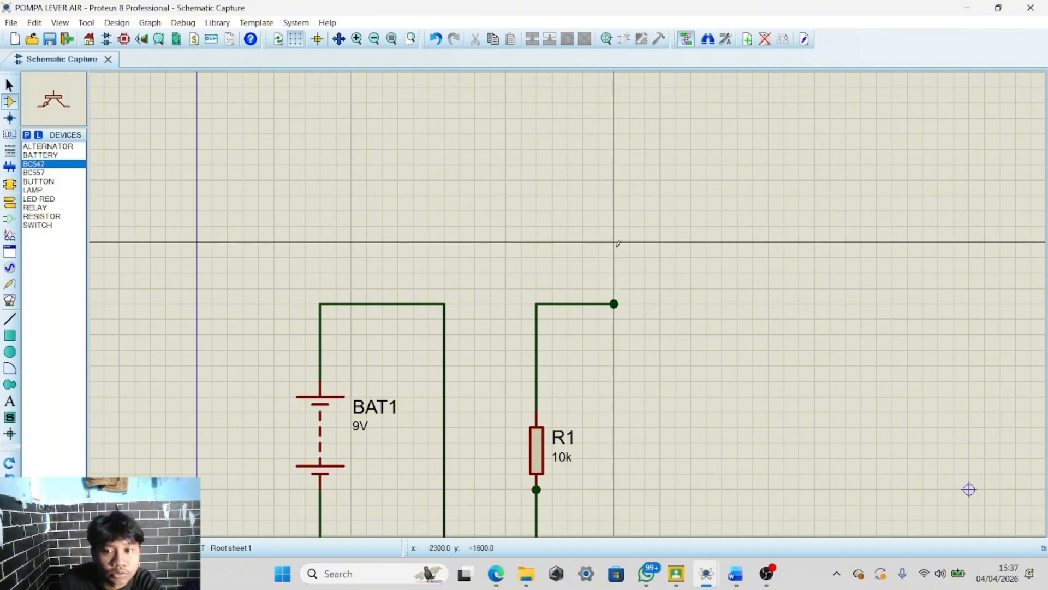
click(644, 298)
right_click(645, 319)
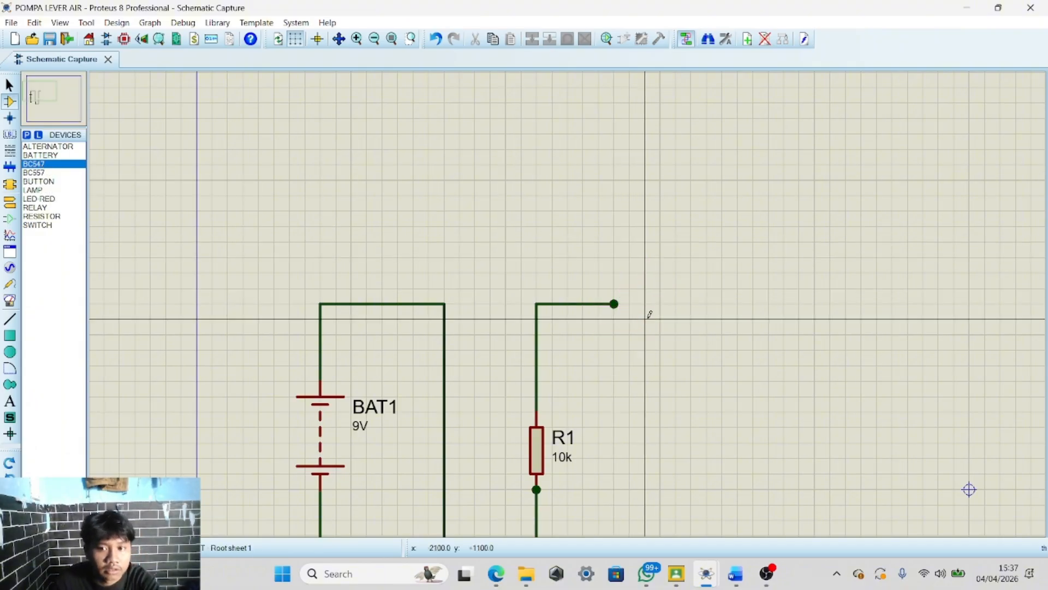
click(10, 465)
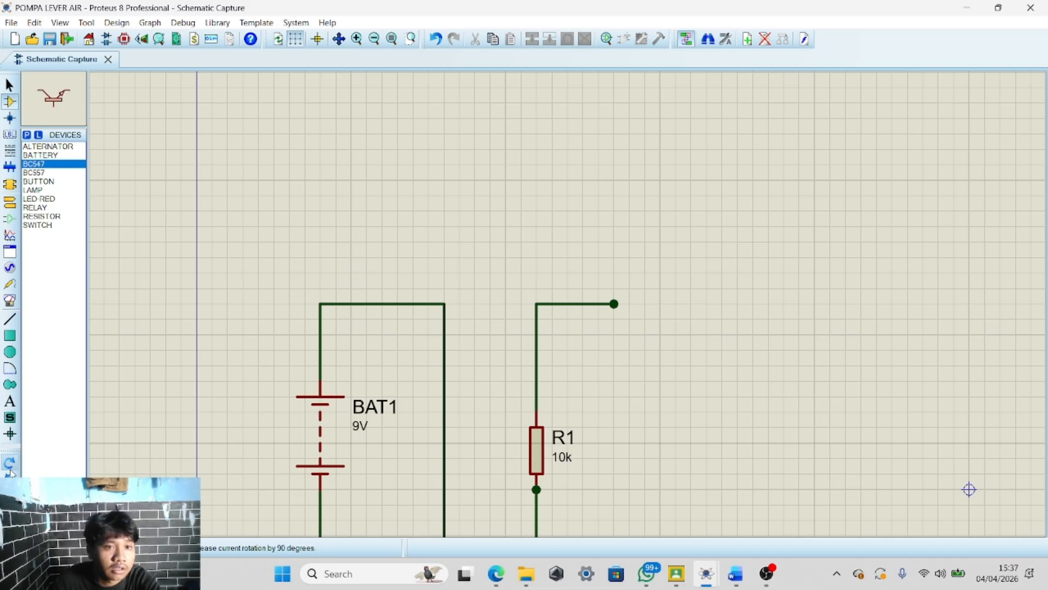
click(644, 290)
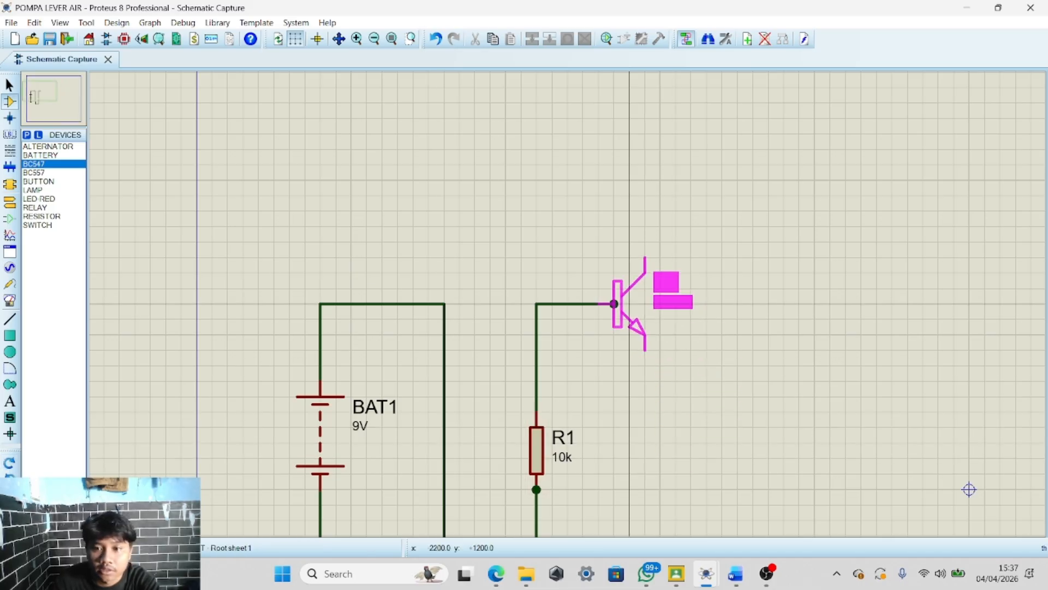
click(659, 284)
scroll(659, 283, down, 1)
scroll(659, 284, up, 1)
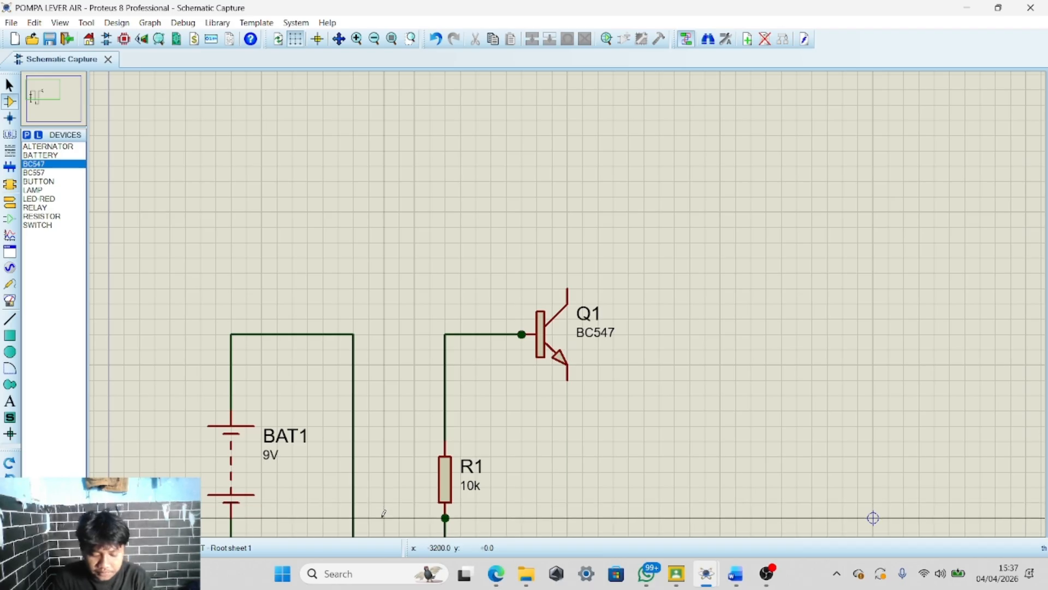
scroll(590, 164, down, 2)
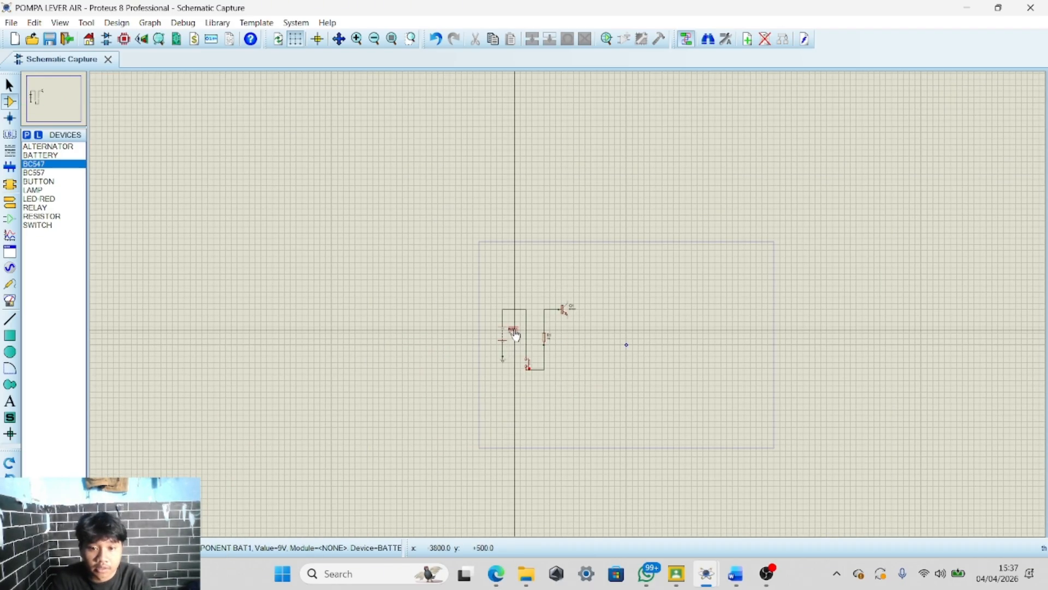
Draw a wire from the junction above the first button down, across to the right and up to a free end
scroll(546, 289, up, 2)
click(449, 244)
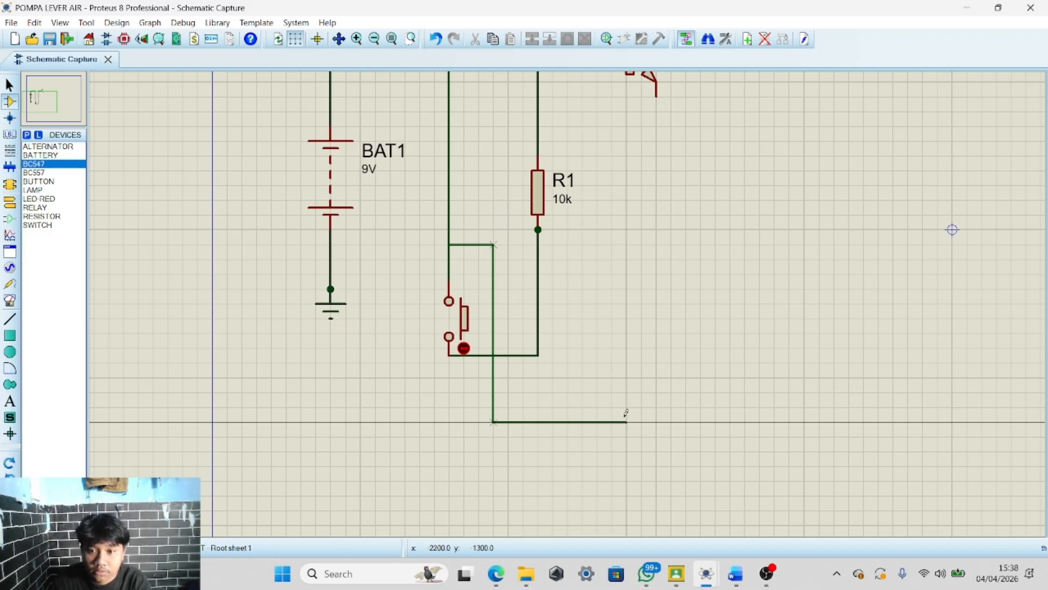
double_click(627, 394)
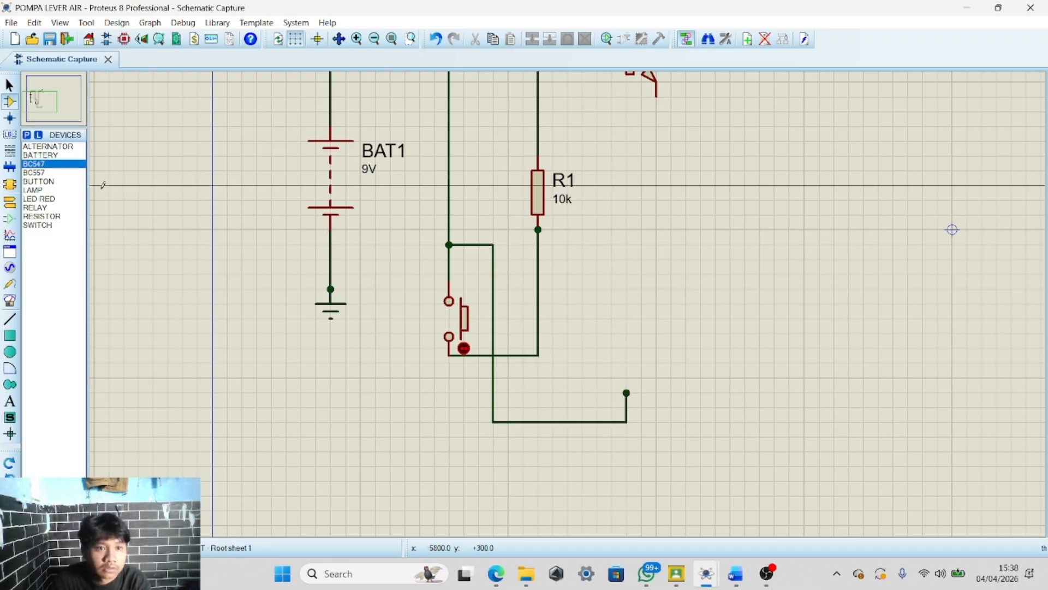
Place a second RESISTOR vertically on the upper end of the new wire
click(52, 216)
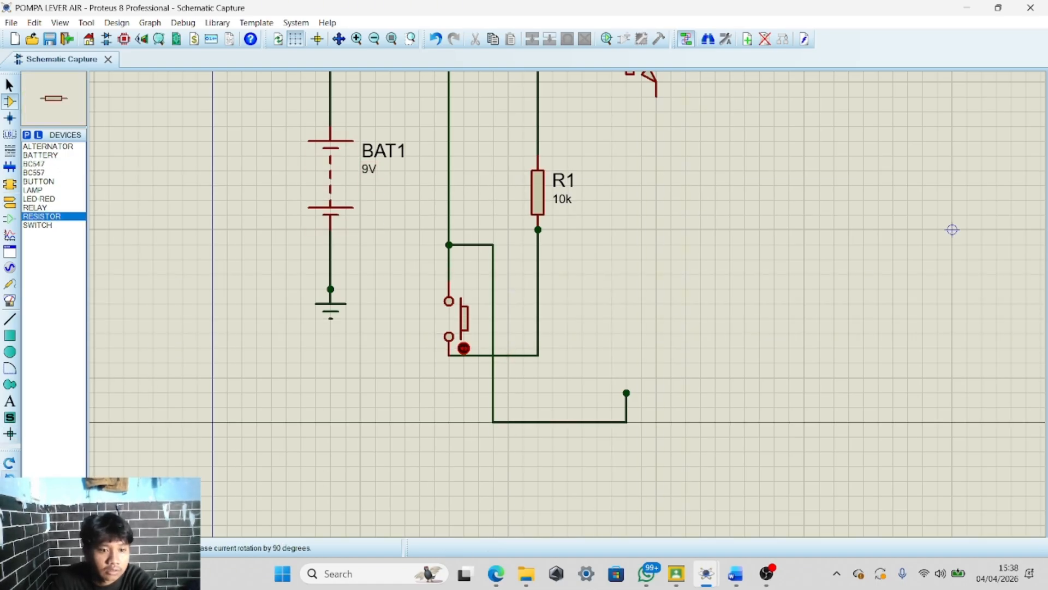
click(623, 379)
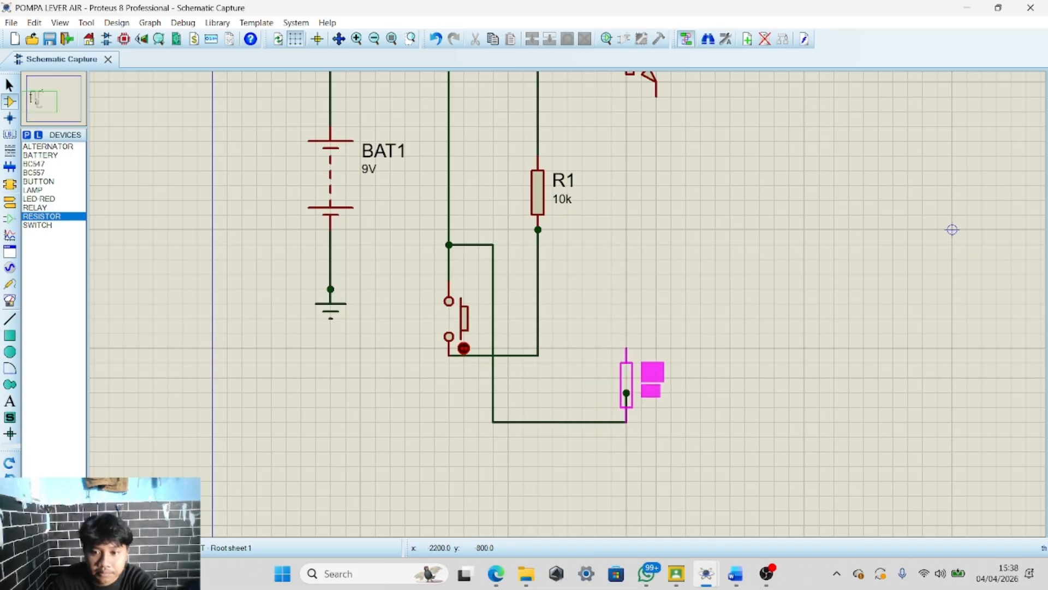
click(626, 354)
scroll(631, 270, down, 2)
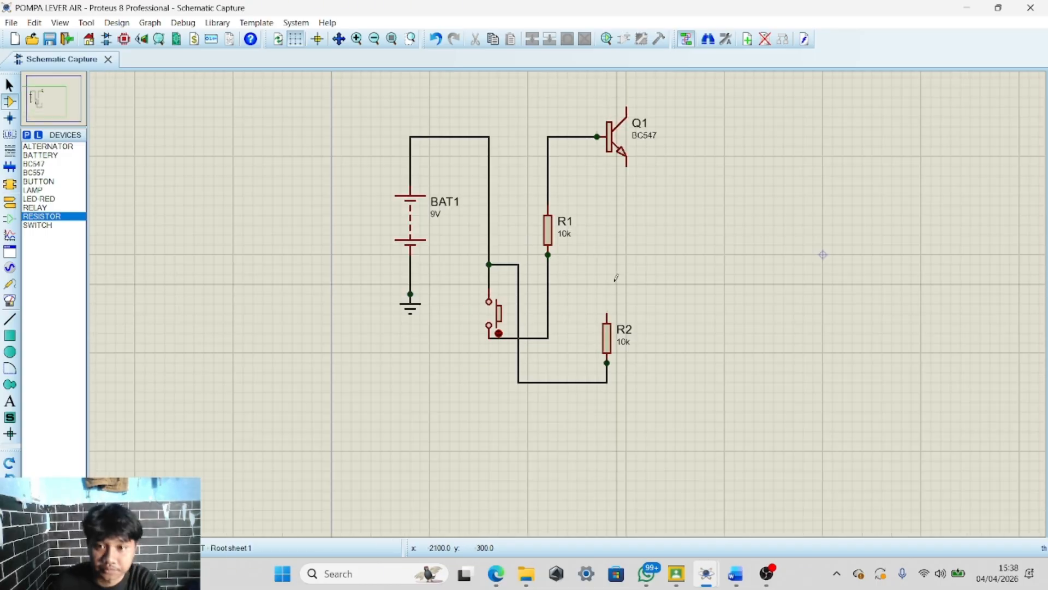
Place a second BUTTON above the new resistor and wire its lower terminal to the resistor's upper end
click(38, 180)
click(612, 235)
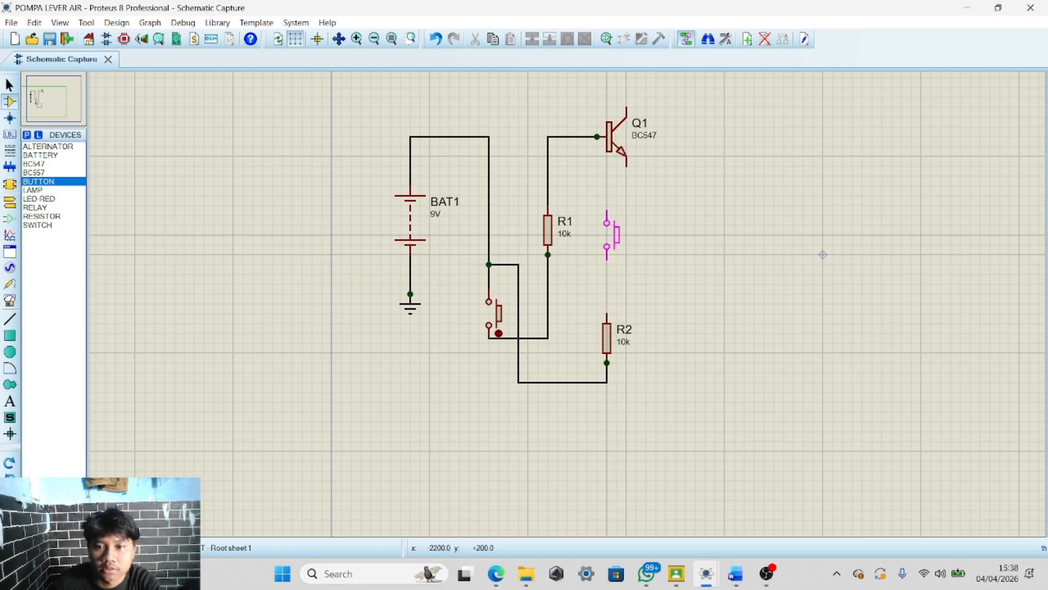
click(606, 234)
click(606, 260)
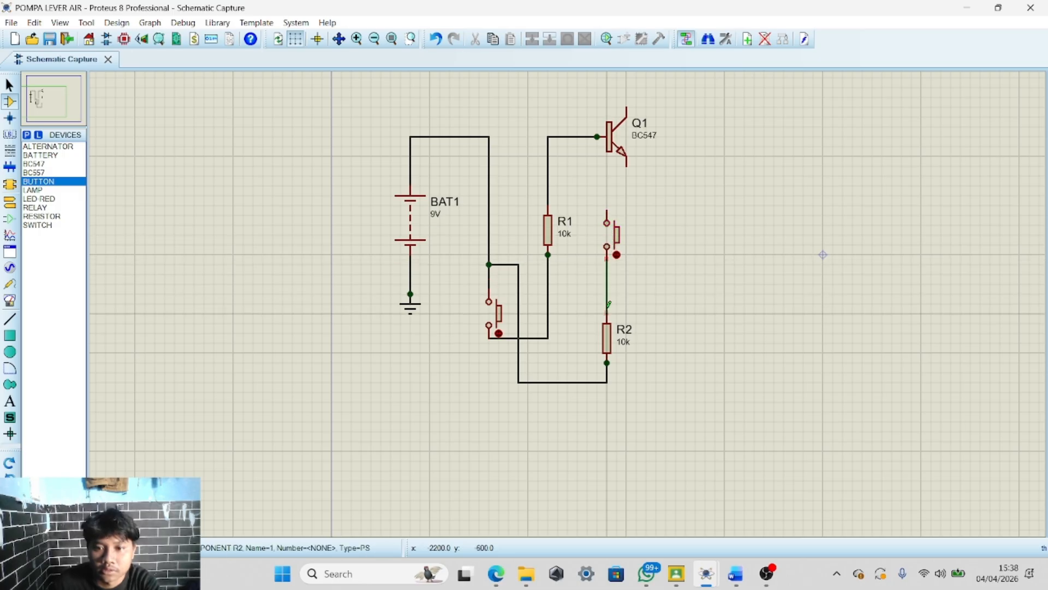
click(606, 313)
Move R1 up closer to Q1's base and shift the second button slightly downward
drag(527, 195, 576, 284)
drag(552, 231, 551, 174)
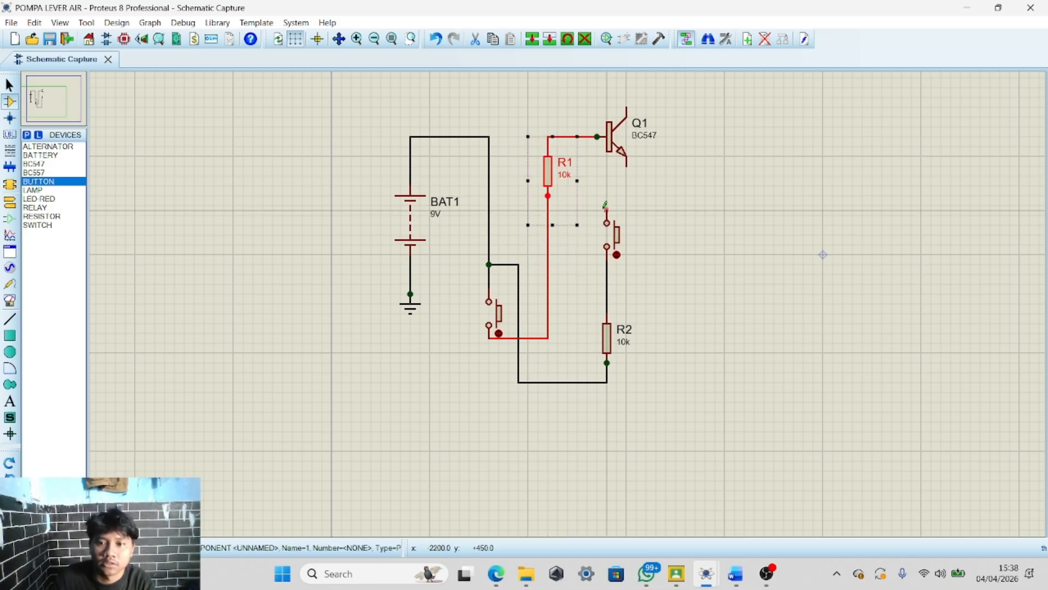
click(598, 199)
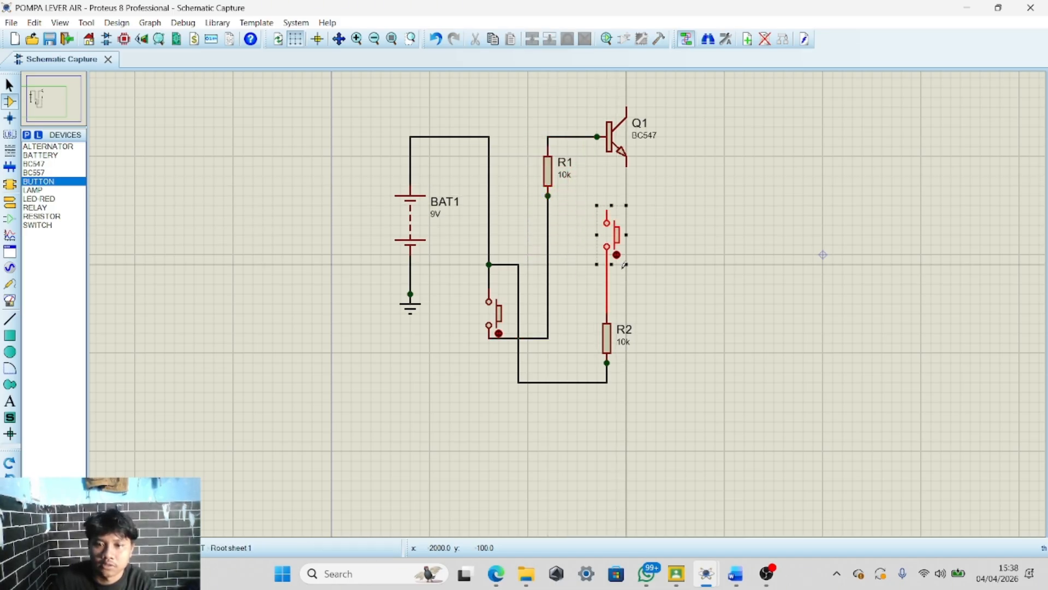
drag(608, 223, 609, 246)
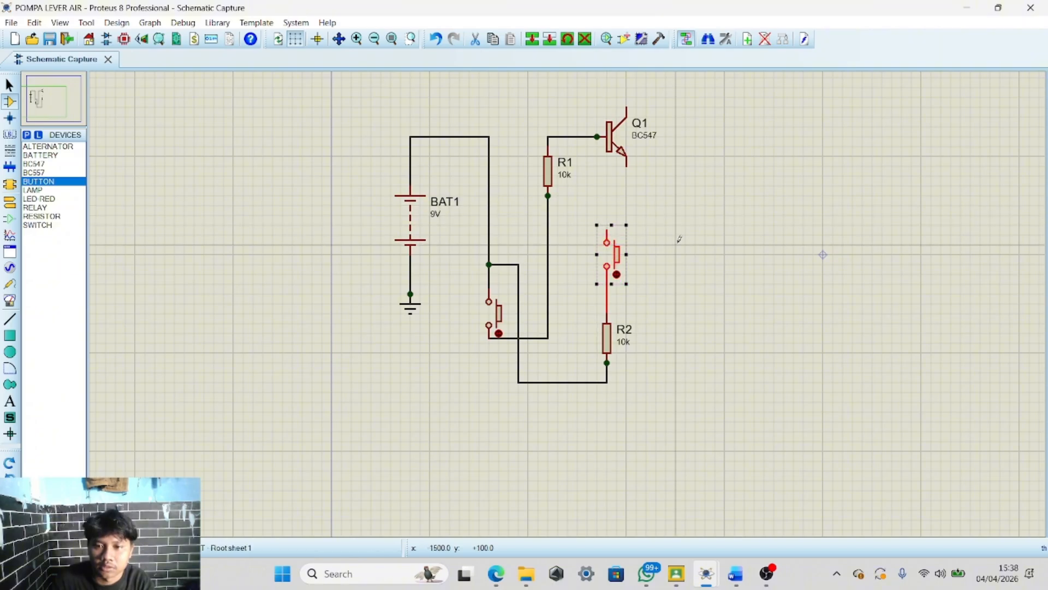
click(679, 232)
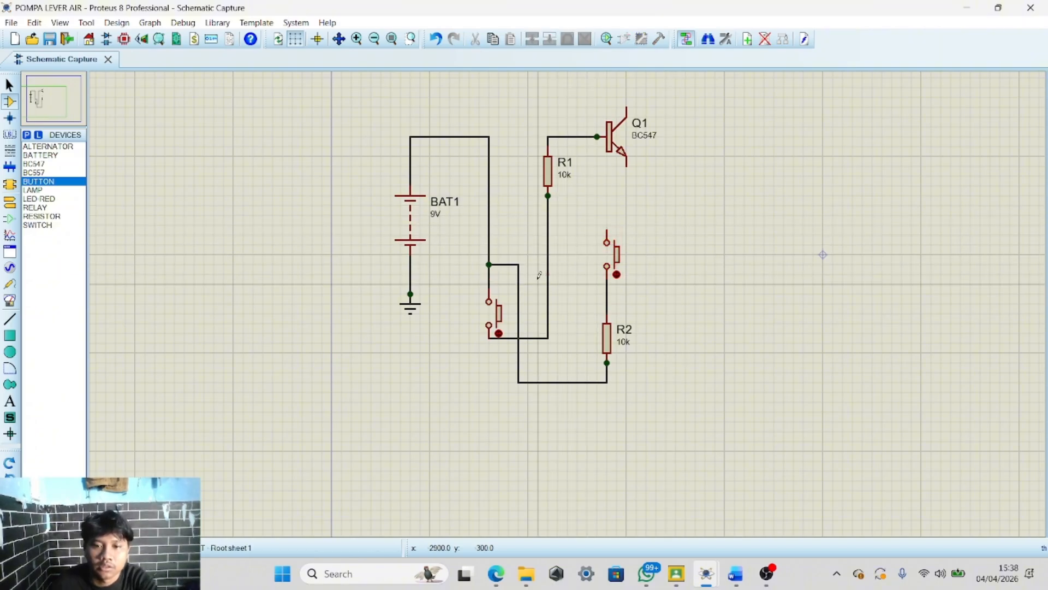
key(alt+Tab)
key(alt+Tab)
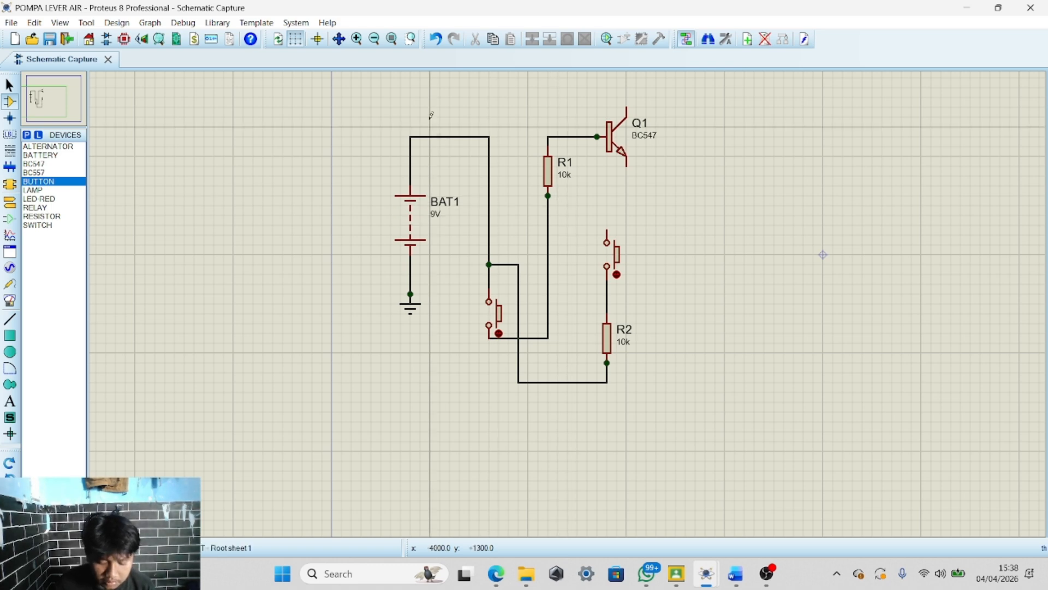
Draw a long wire from the battery's positive junction upward and across to the right of the sheet
scroll(586, 239, down, 2)
scroll(585, 238, up, 2)
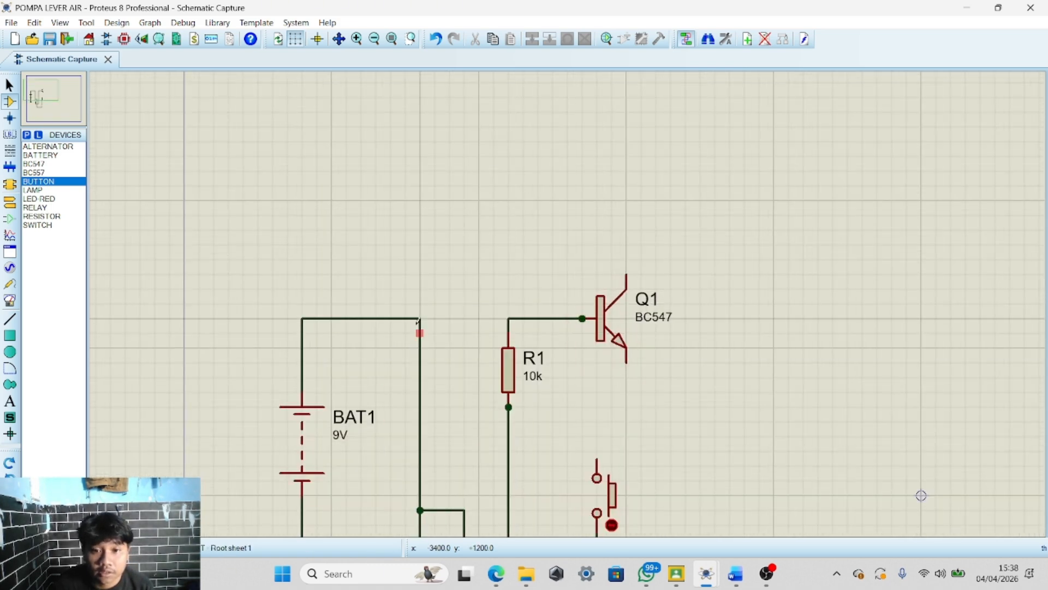
scroll(421, 316, down, 2)
scroll(568, 300, up, 3)
scroll(601, 314, down, 3)
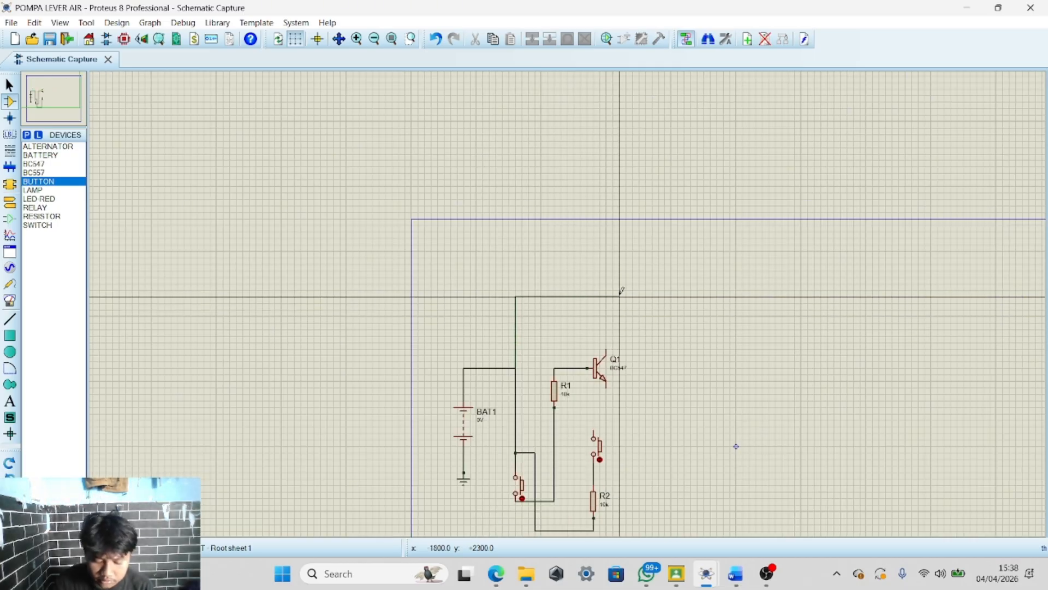
scroll(756, 258, up, 2)
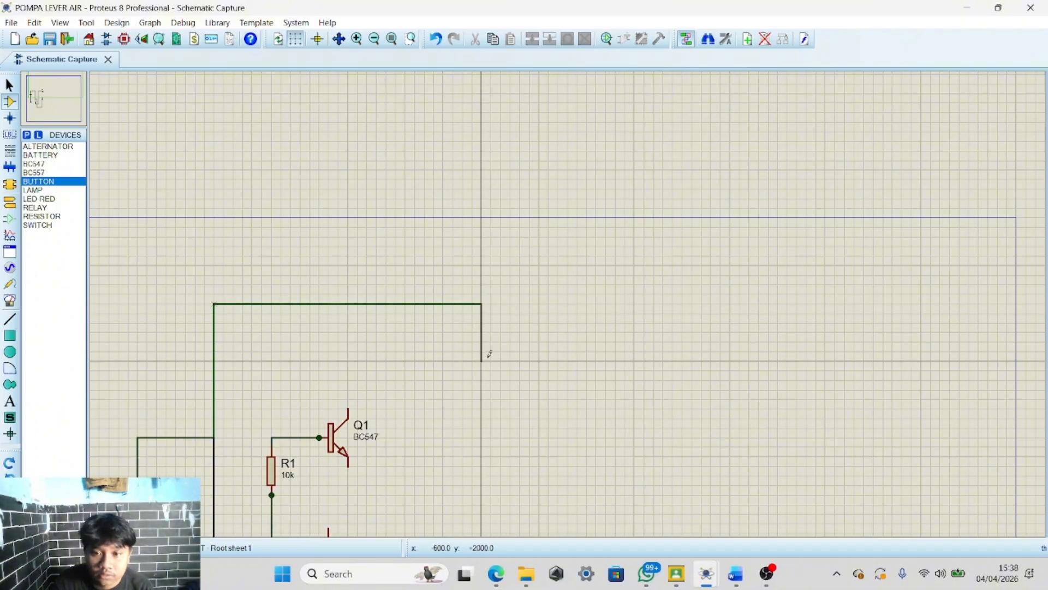
scroll(366, 399, up, 2)
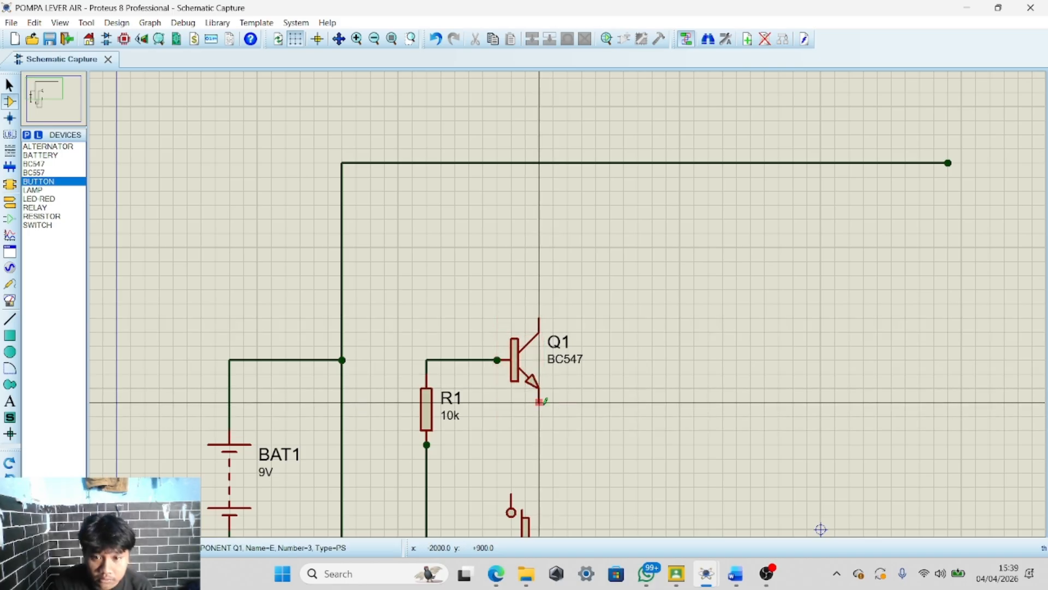
scroll(550, 392, down, 1)
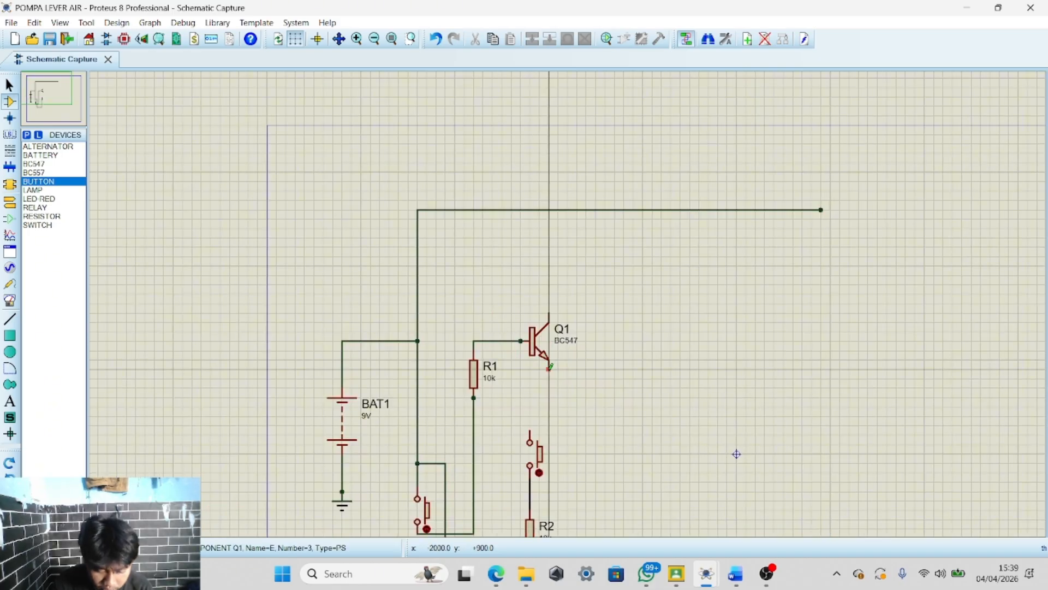
scroll(550, 367, up, 2)
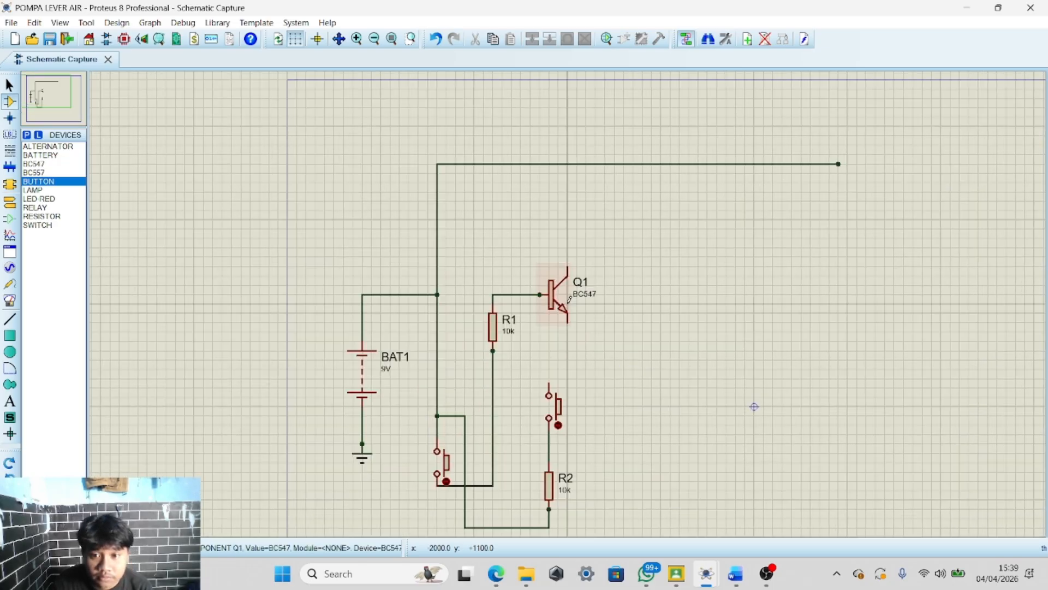
Draw a wire from the second button's upper terminal to the right and down to a free end point
click(567, 344)
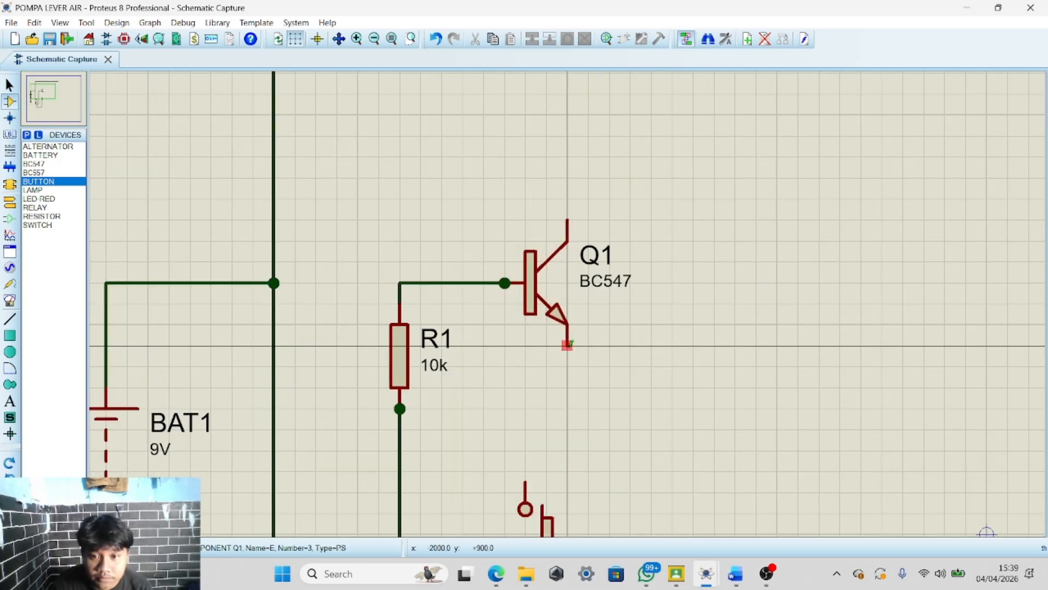
click(526, 475)
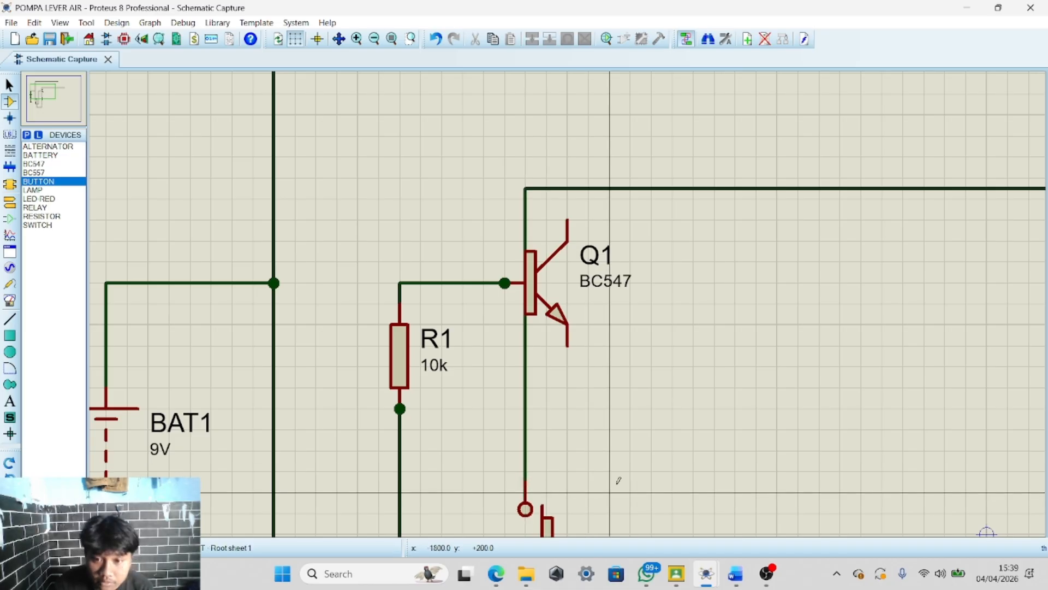
scroll(611, 425, down, 2)
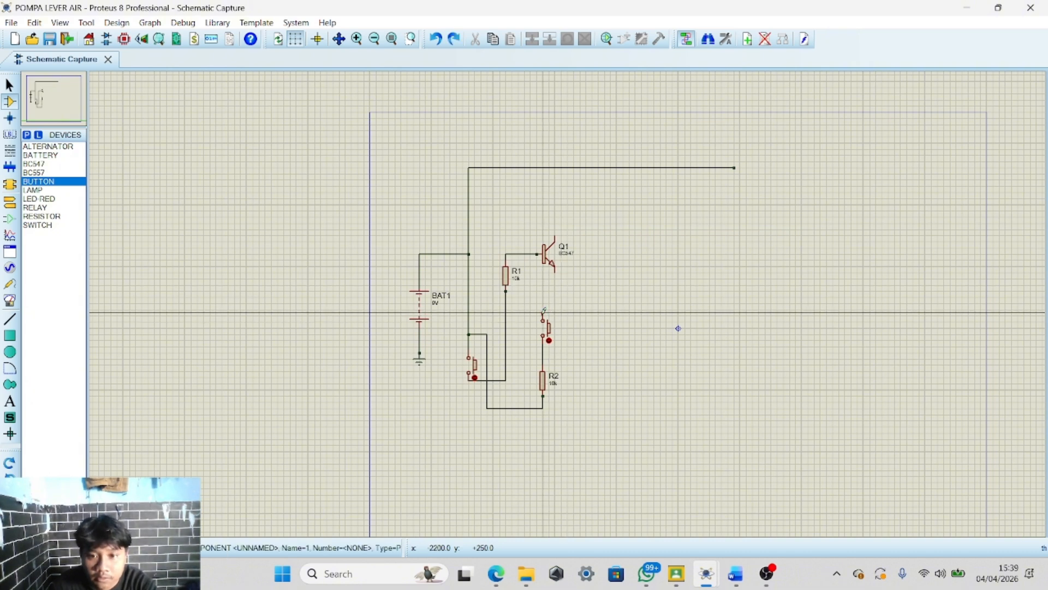
click(544, 314)
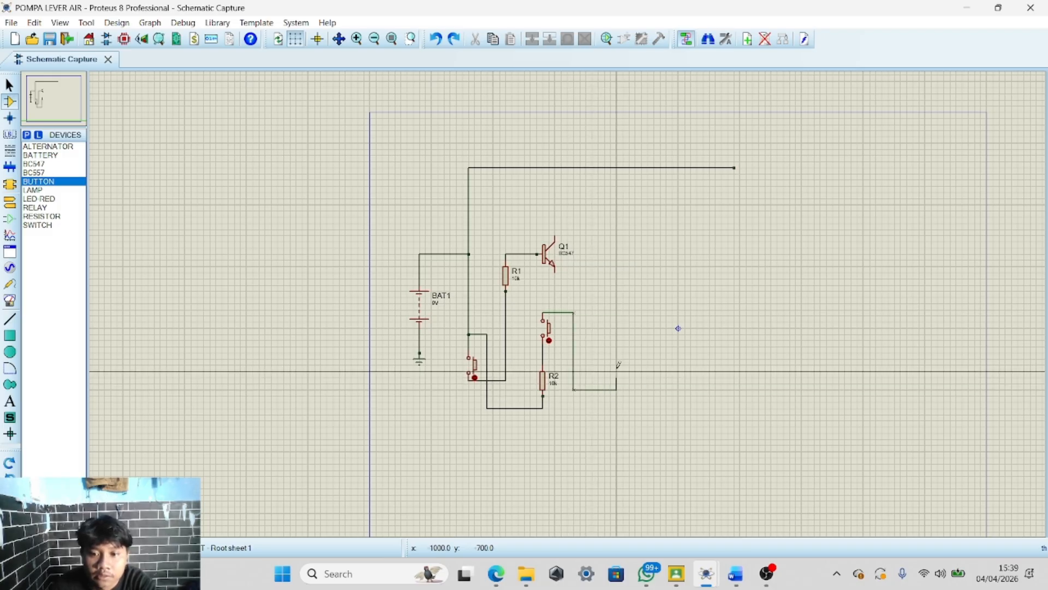
double_click(610, 390)
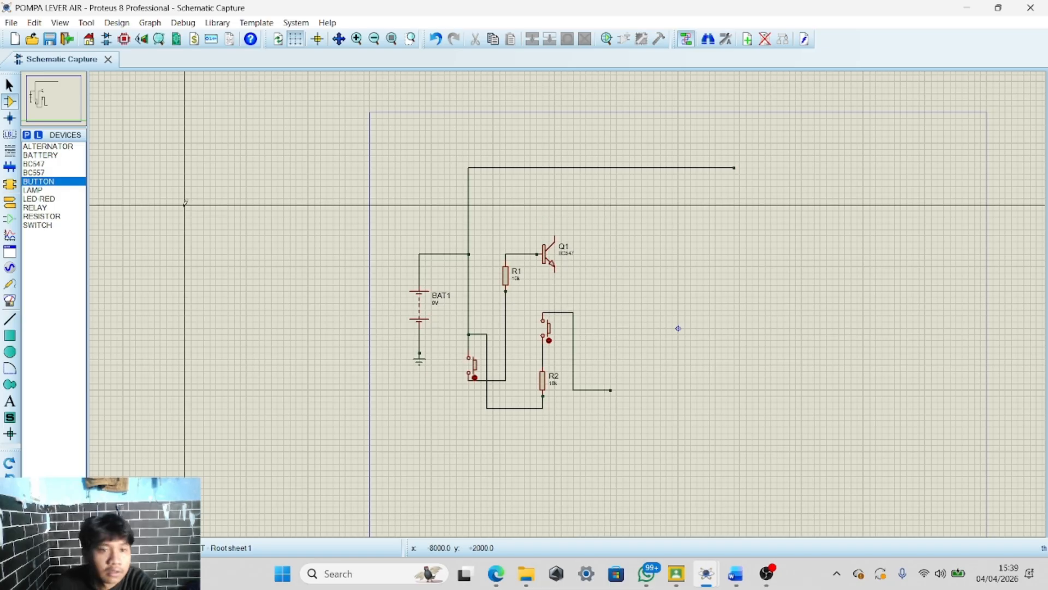
Place a second BC547 transistor near that wire's end and wire its emitter down to it
click(44, 182)
click(44, 173)
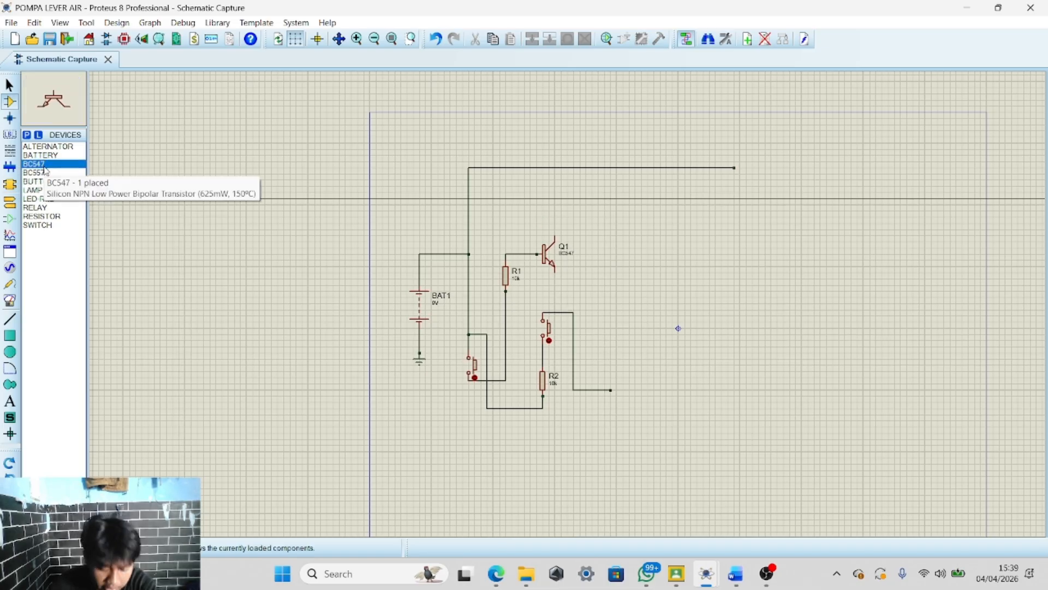
click(45, 173)
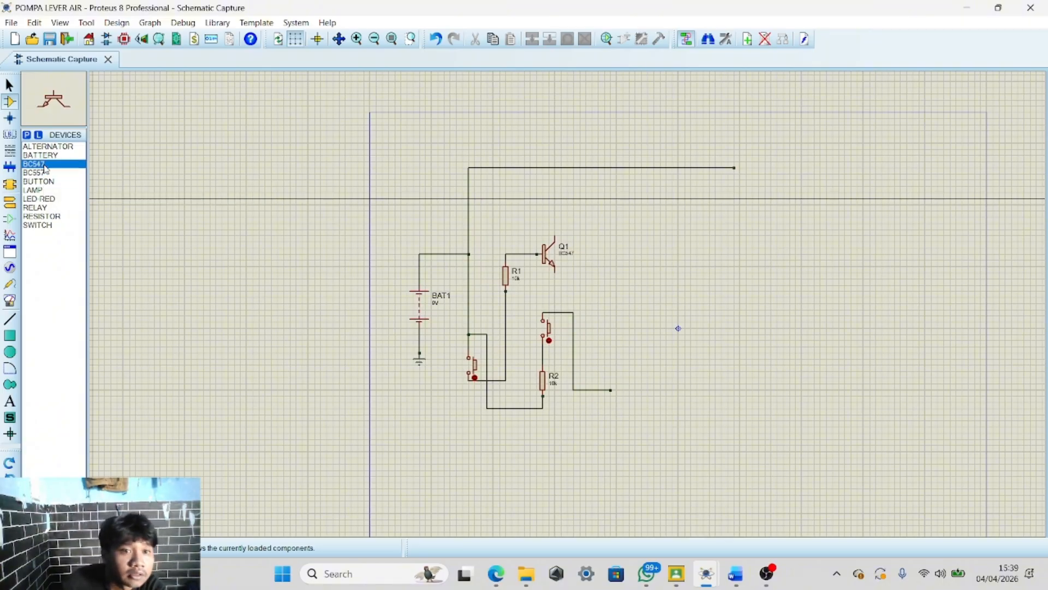
double_click(44, 165)
click(924, 113)
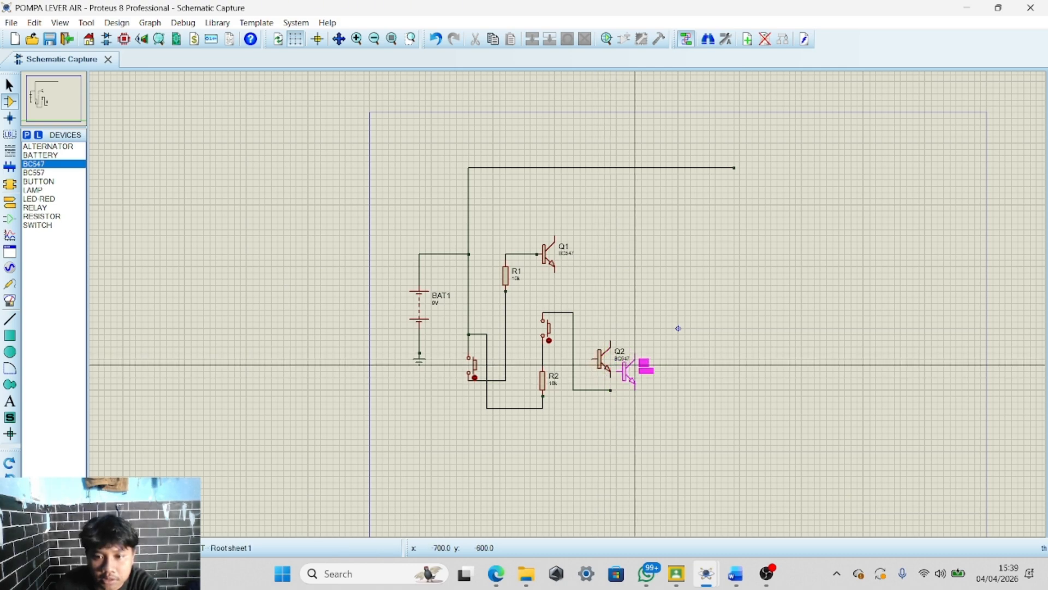
scroll(628, 382, up, 4)
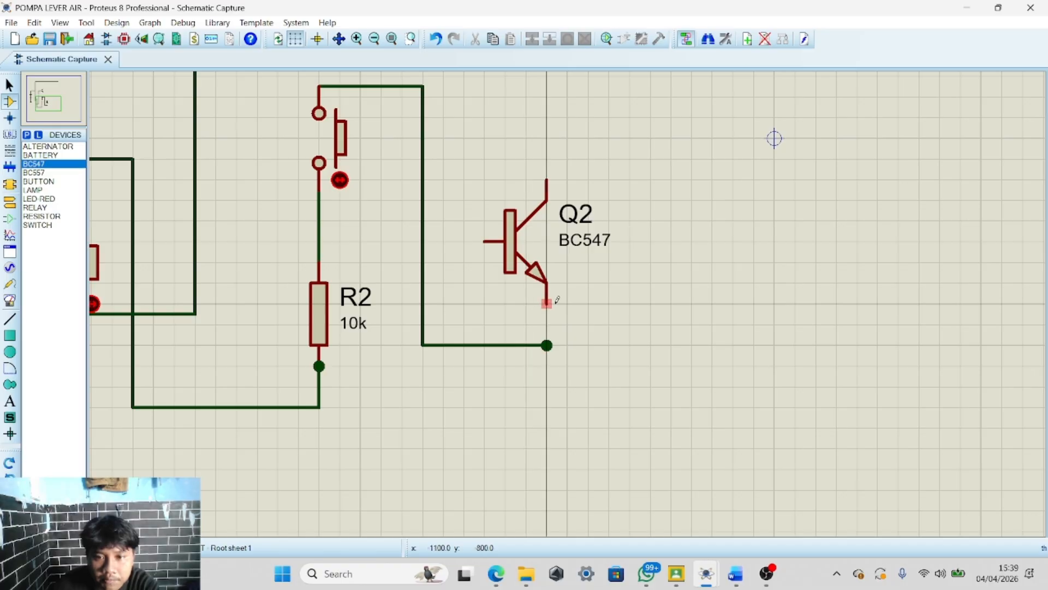
click(547, 304)
click(546, 345)
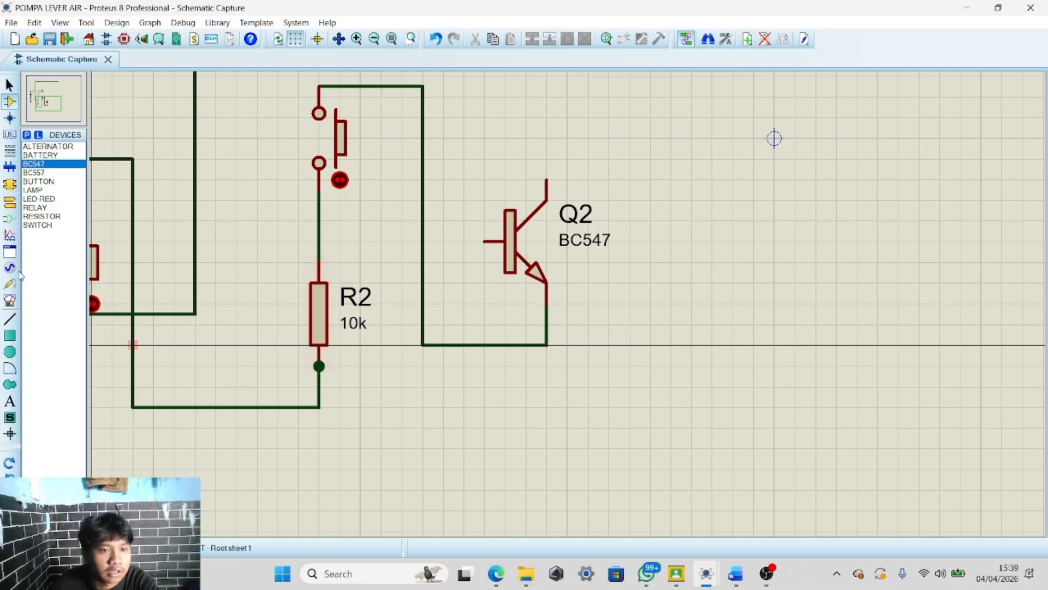
Place a GROUND terminal below the second transistor and wire it up to its emitter
click(10, 202)
click(38, 190)
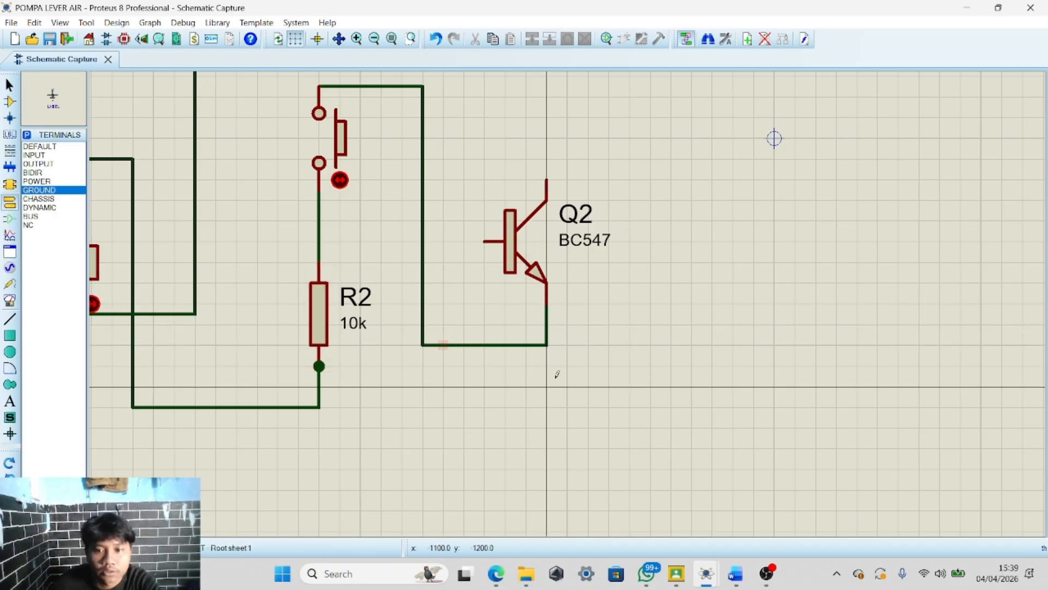
scroll(554, 369, up, 1)
scroll(568, 304, down, 1)
click(568, 303)
click(568, 282)
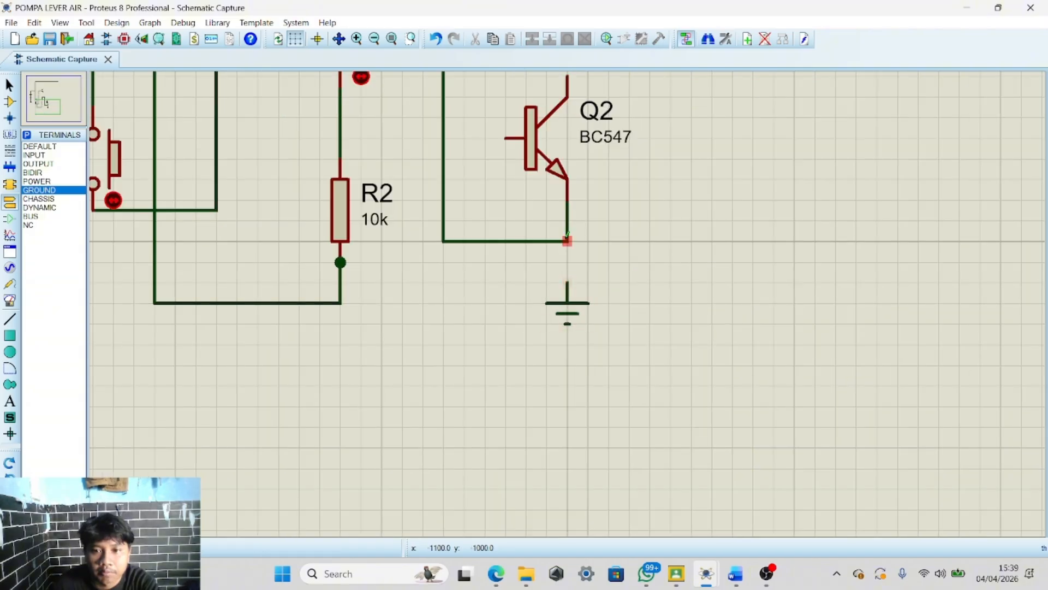
click(568, 240)
Delete the wire linking the second button's upper terminal to the second transistor's emitter
scroll(569, 289, down, 3)
scroll(568, 300, up, 4)
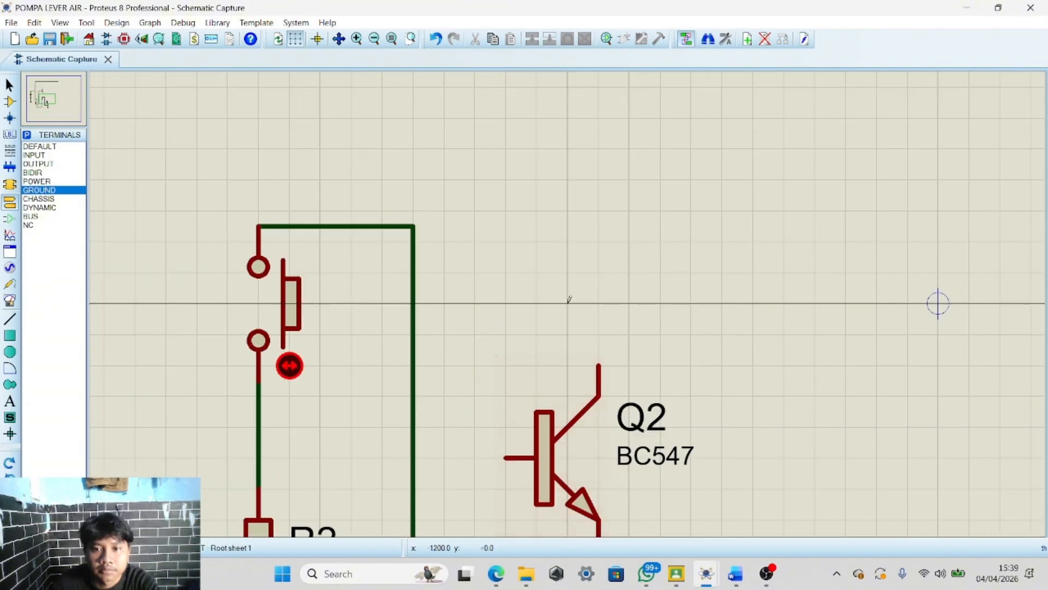
scroll(569, 299, down, 1)
scroll(569, 300, down, 2)
scroll(569, 299, up, 2)
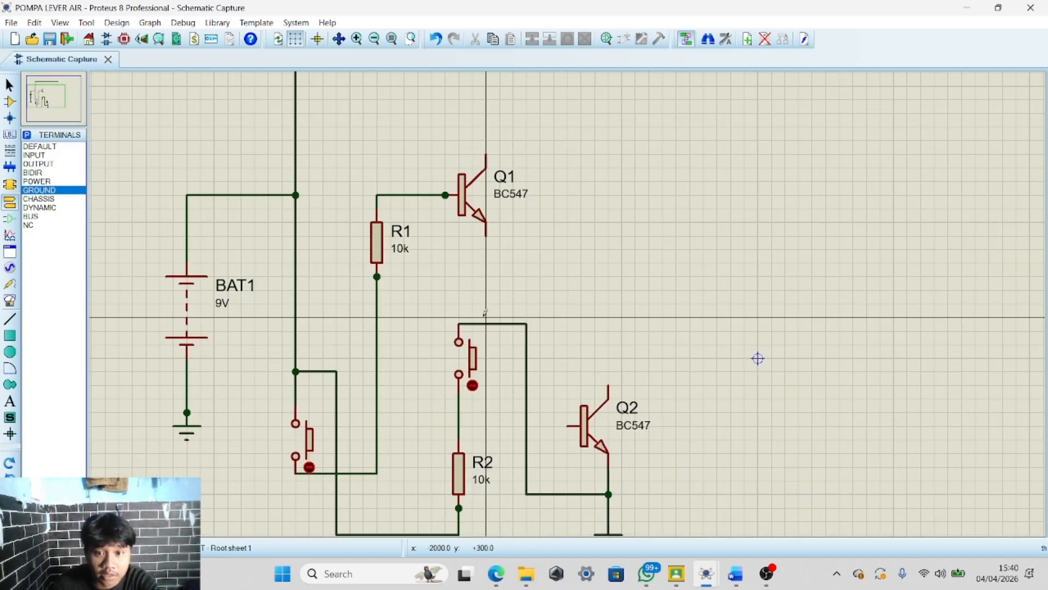
scroll(570, 353, down, 1)
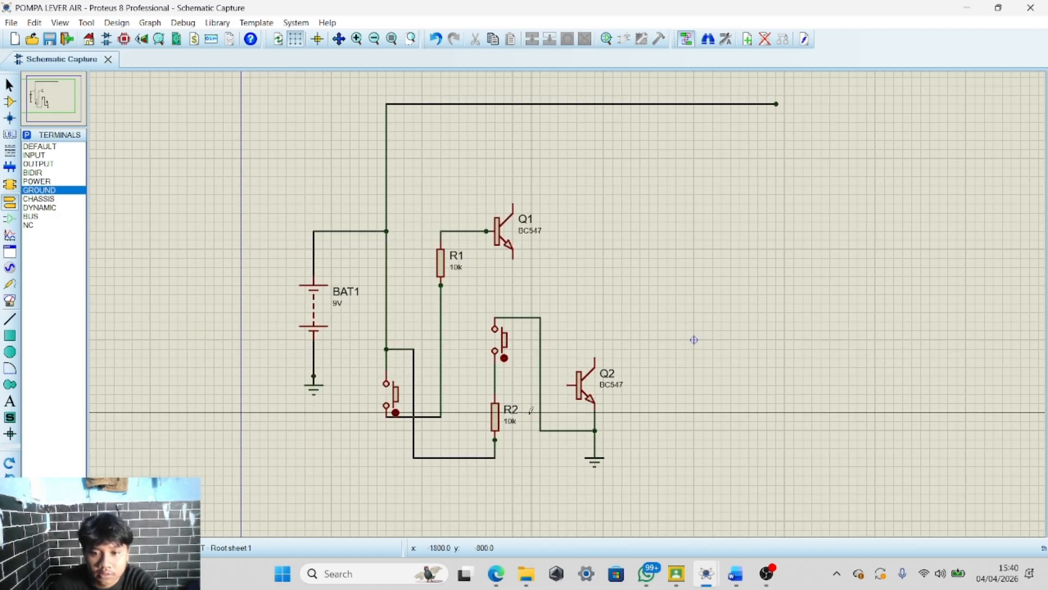
drag(531, 412, 603, 458)
click(571, 455)
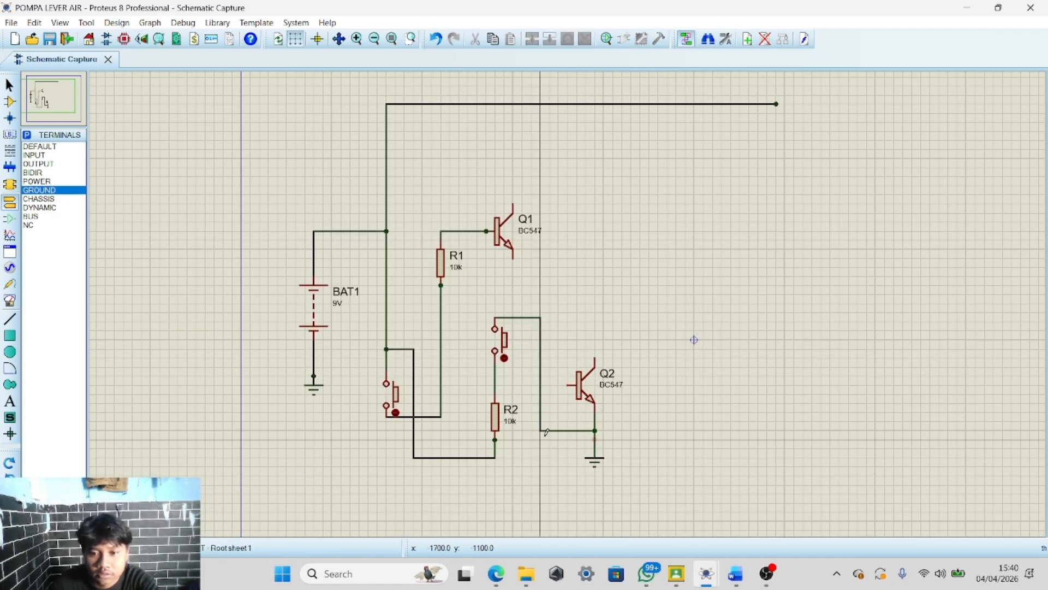
drag(568, 456, 577, 448)
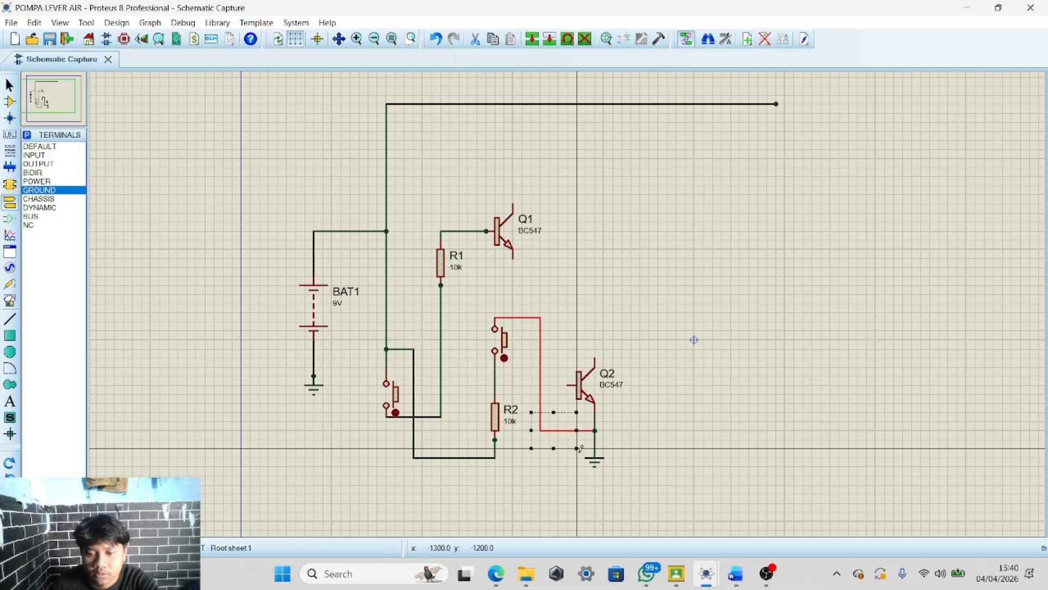
Wire the second button's upper terminal across to the second transistor's base
click(494, 313)
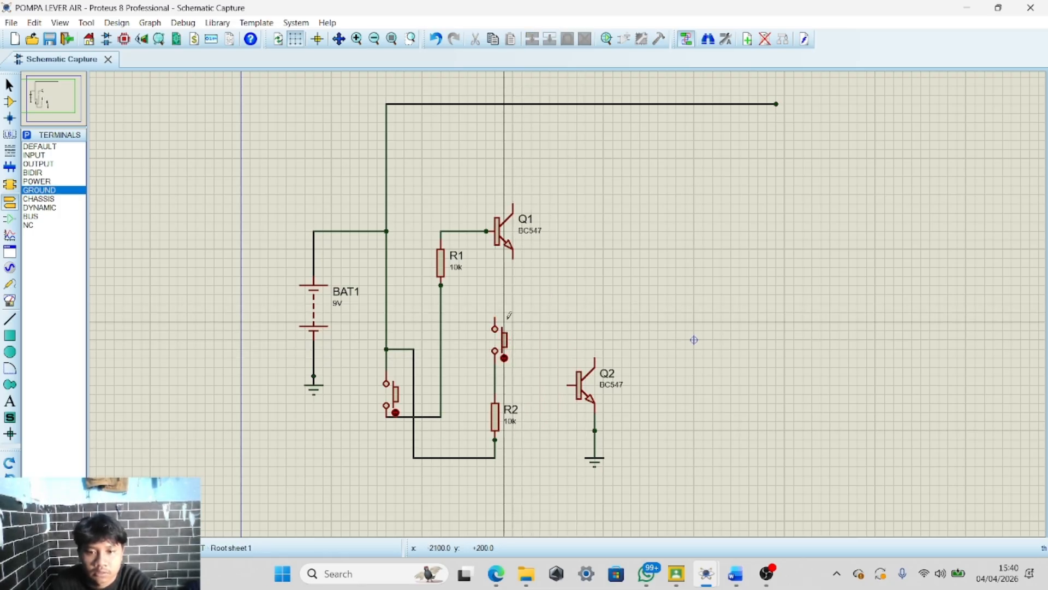
click(496, 312)
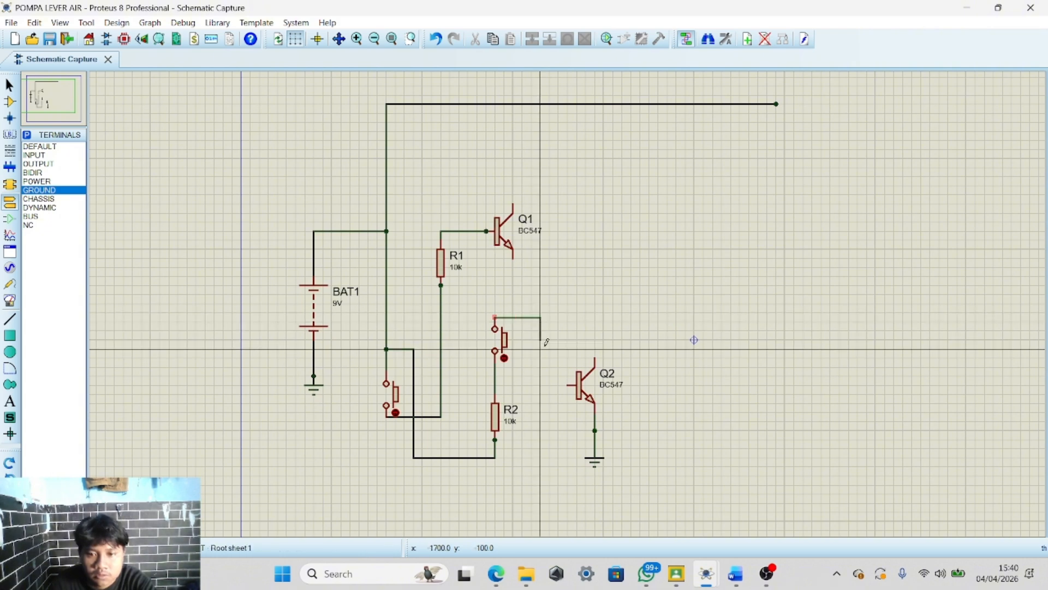
click(566, 384)
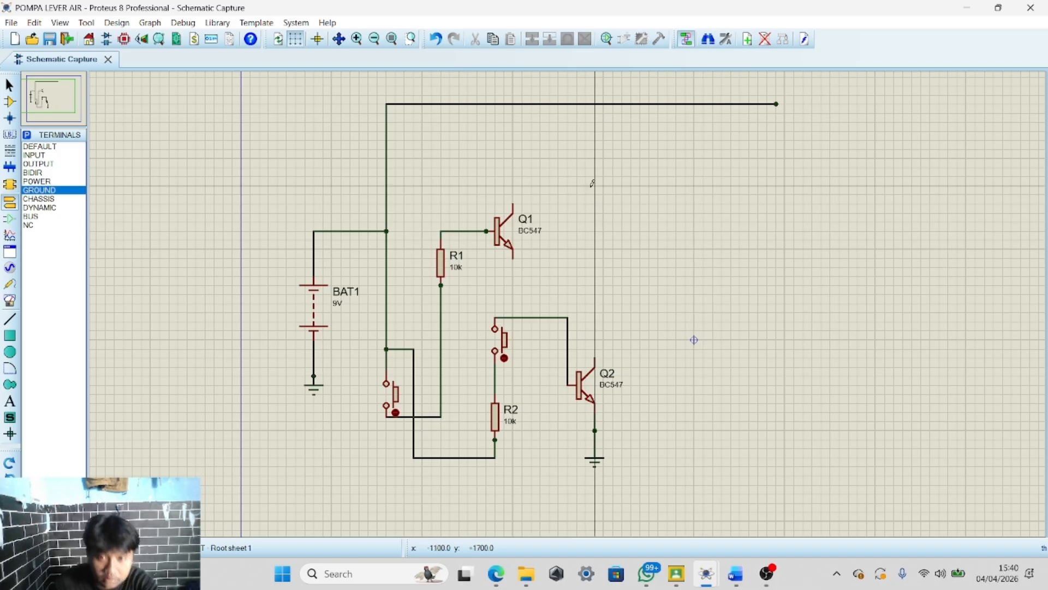
Try to wire the first transistor's emitter down to the ground terminal, and undo it
click(513, 258)
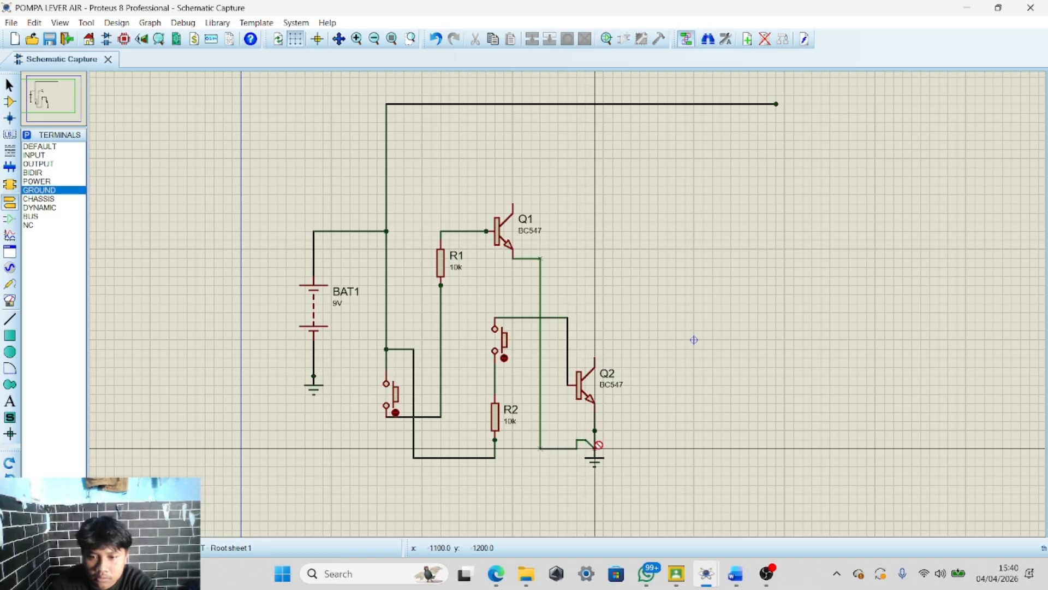
right_click(580, 438)
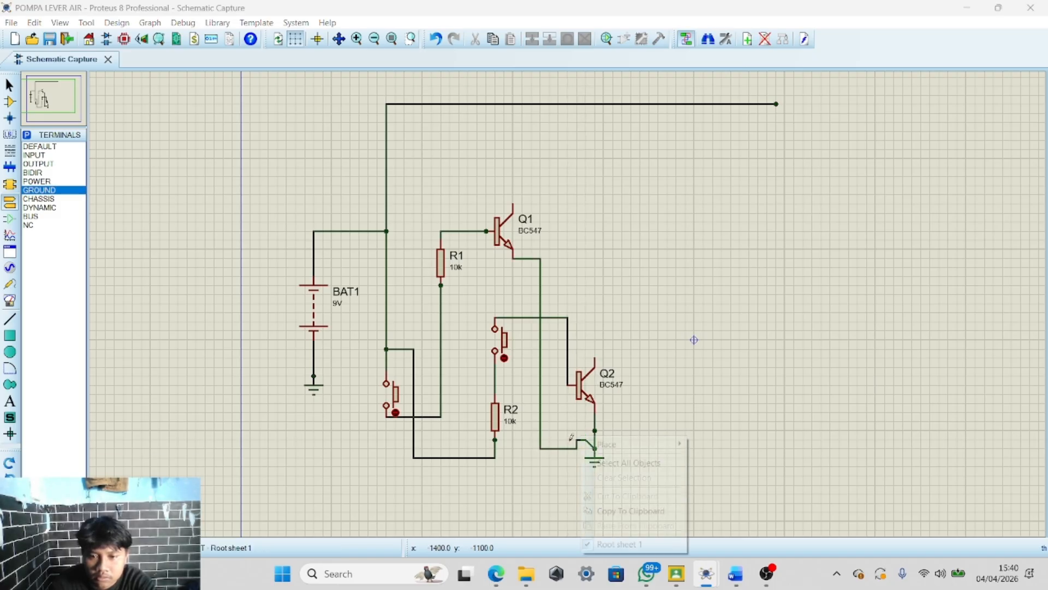
click(607, 305)
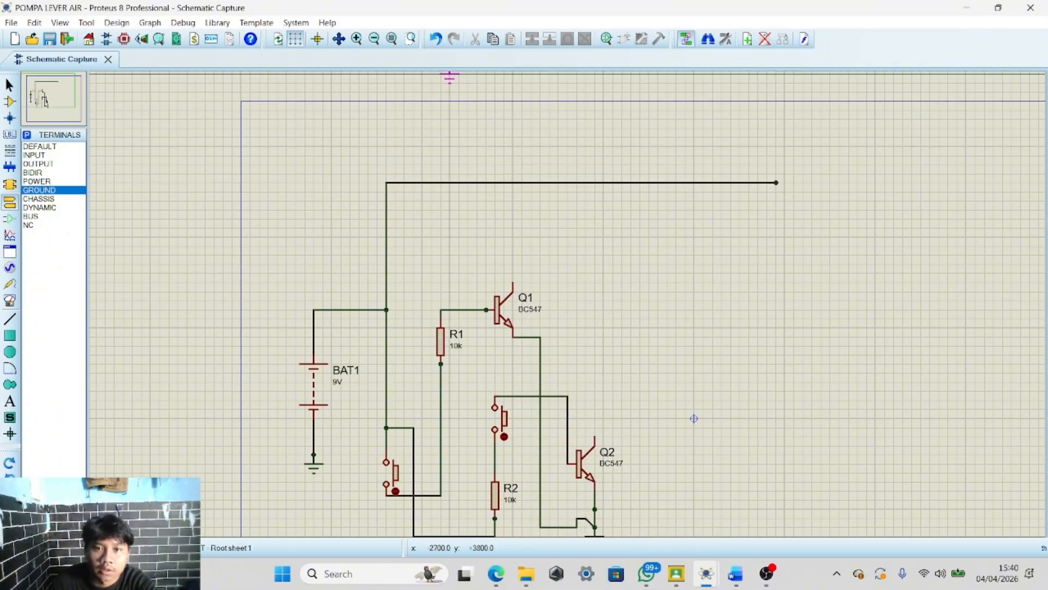
scroll(613, 312, down, 3)
scroll(547, 276, up, 3)
scroll(568, 302, down, 3)
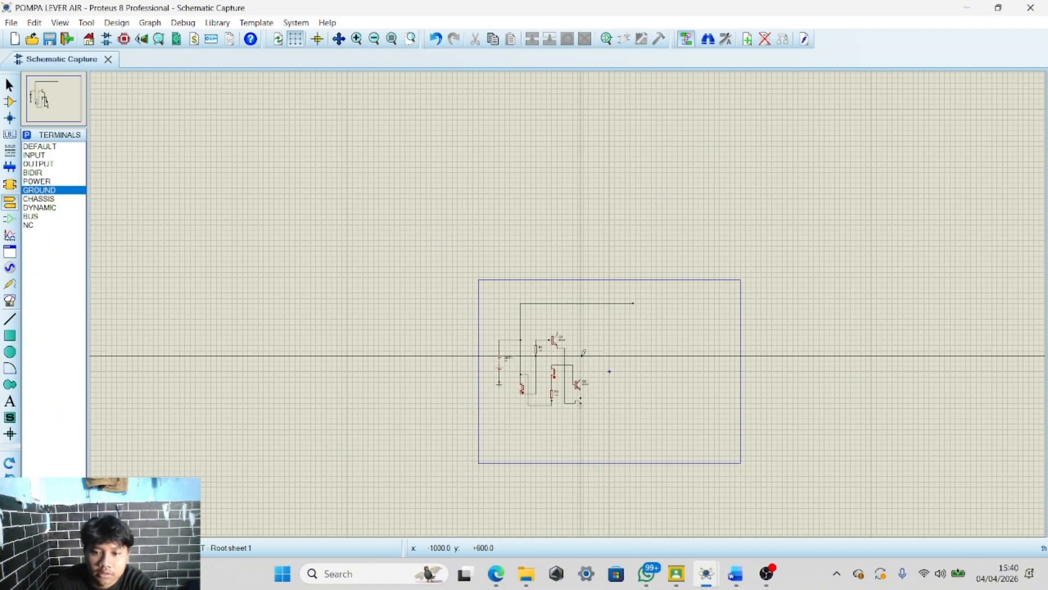
scroll(572, 361, up, 5)
scroll(568, 301, down, 2)
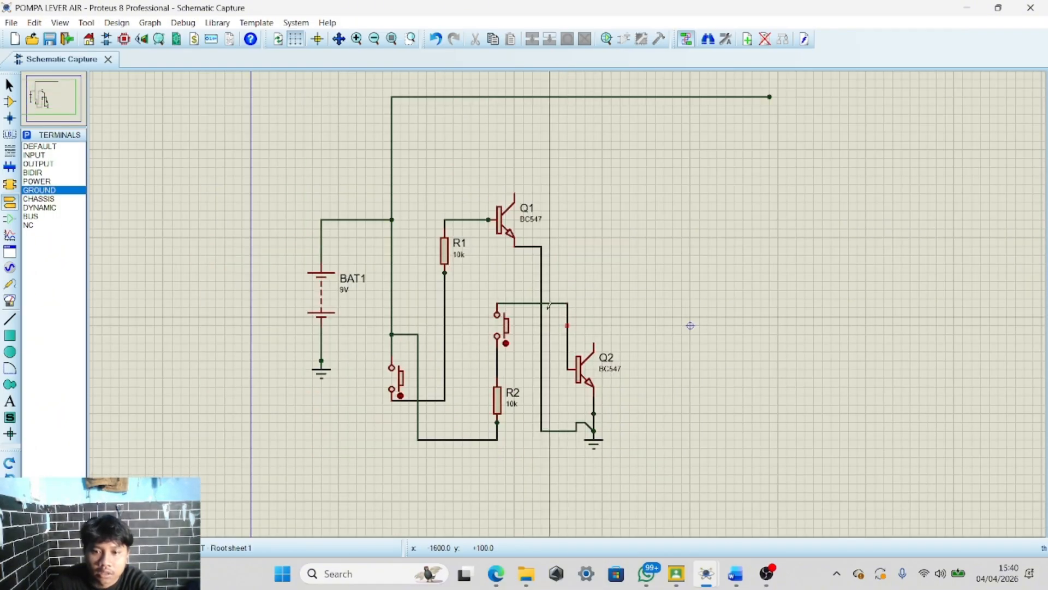
click(435, 39)
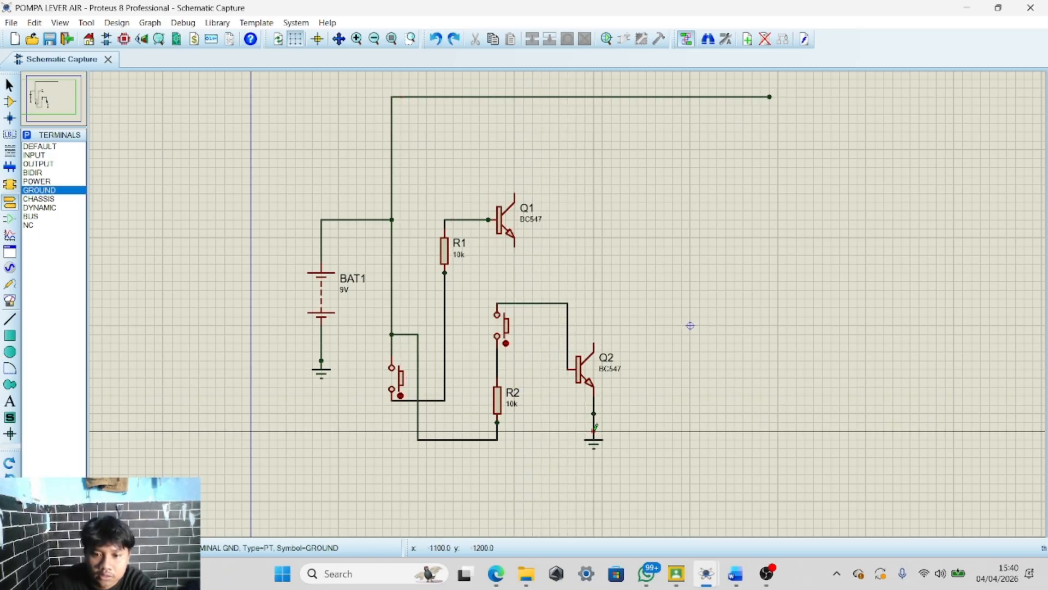
scroll(594, 425, down, 1)
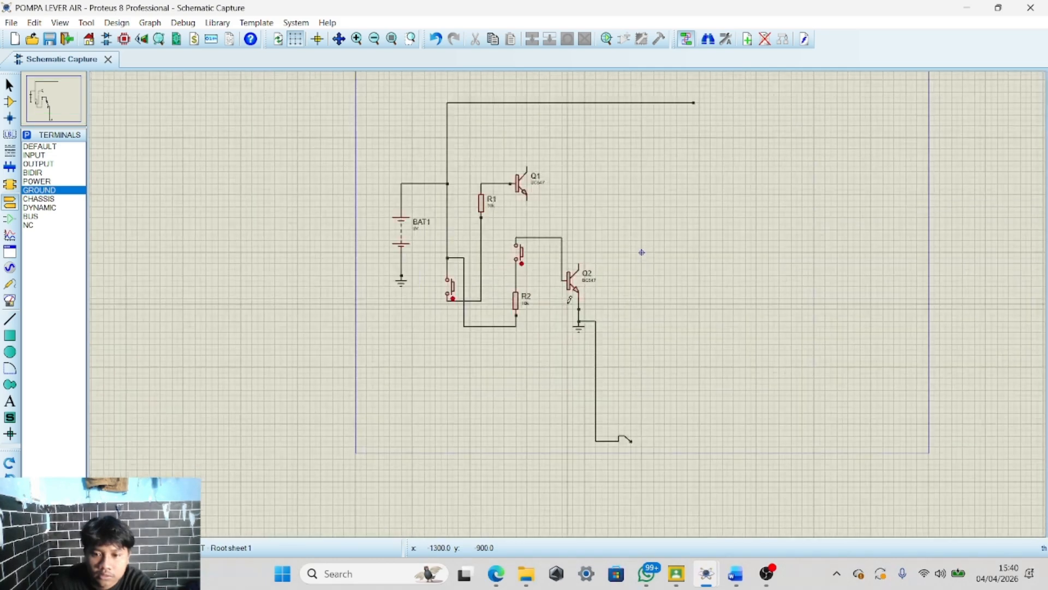
scroll(579, 404, up, 2)
key(ctrl+z)
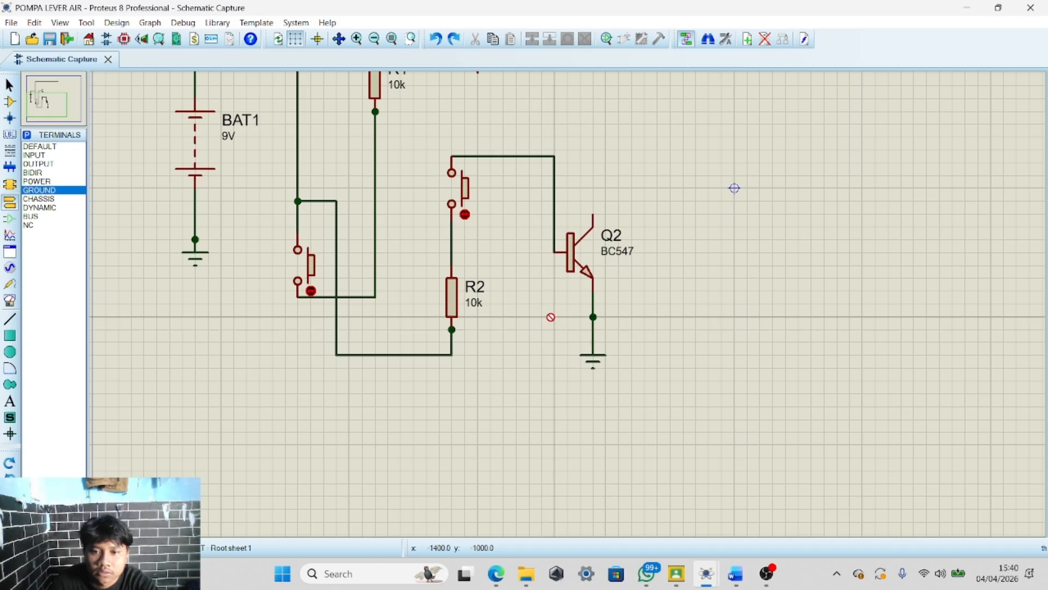
Draw a wire from the second transistor's emitter up to the first transistor's emitter
click(593, 316)
scroll(510, 322, down, 1)
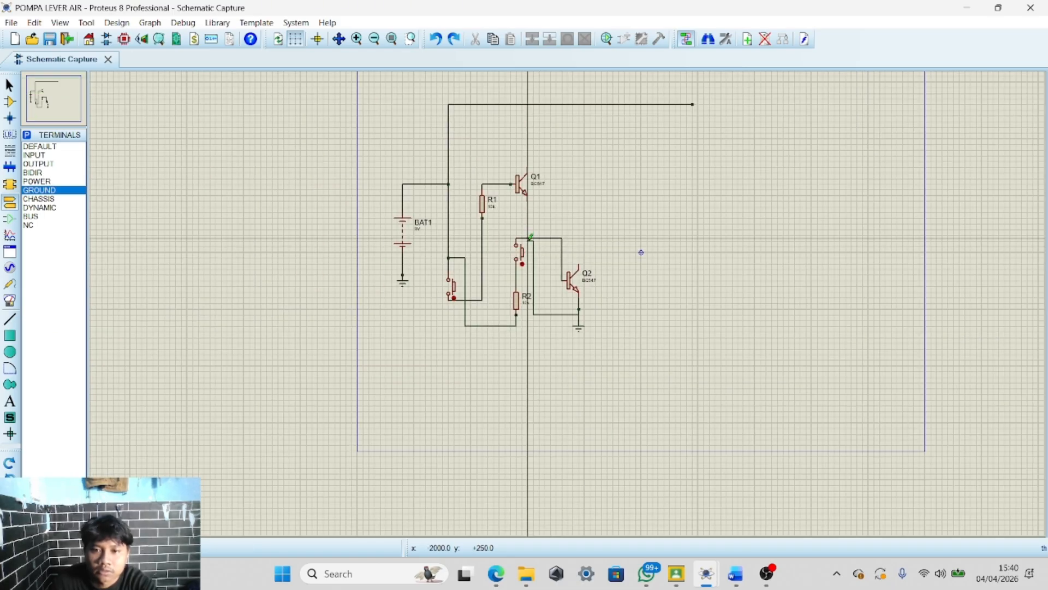
click(531, 201)
Draw wires from the second and first transistors' collectors to two free end points on the right
scroll(636, 251, up, 2)
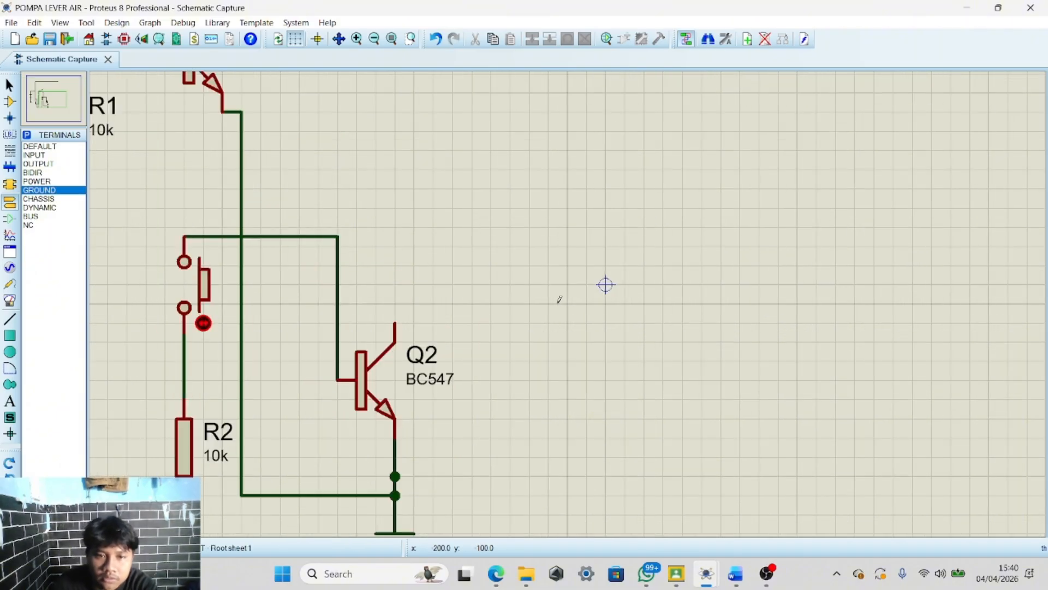
scroll(556, 299, down, 2)
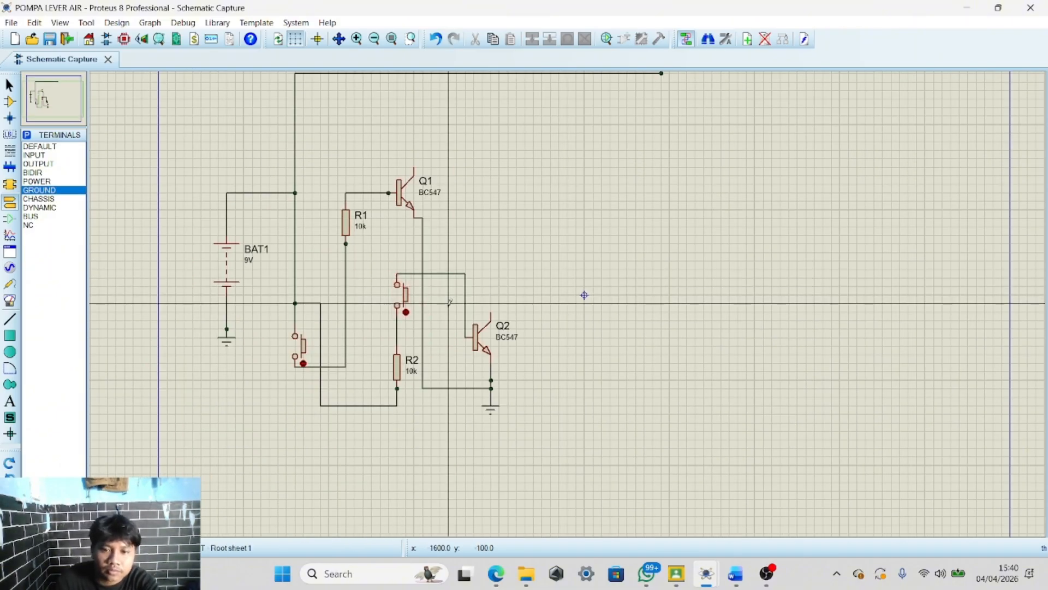
scroll(570, 299, up, 3)
scroll(570, 299, down, 3)
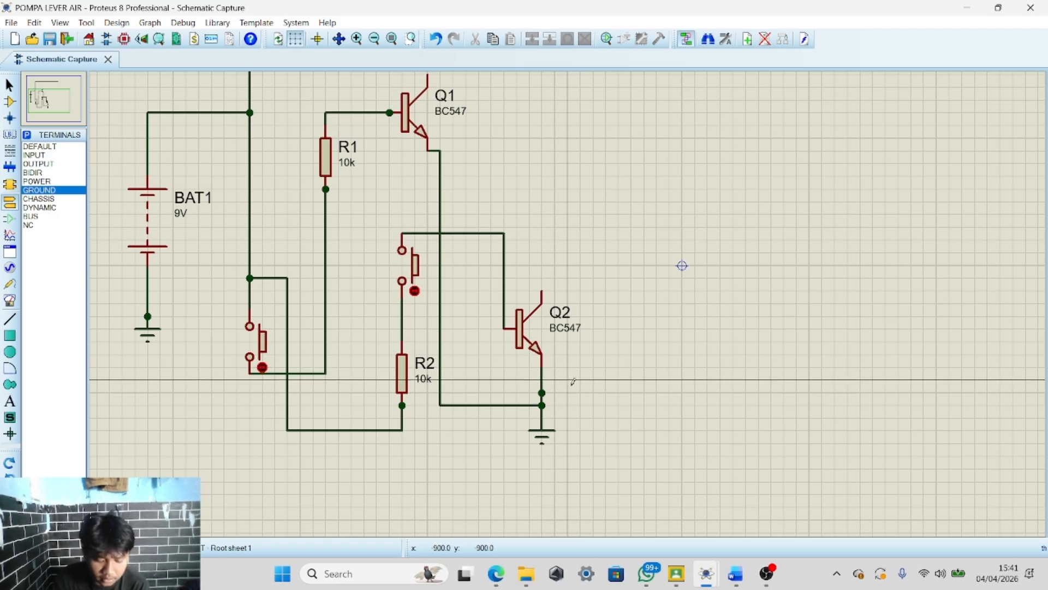
scroll(572, 381, down, 4)
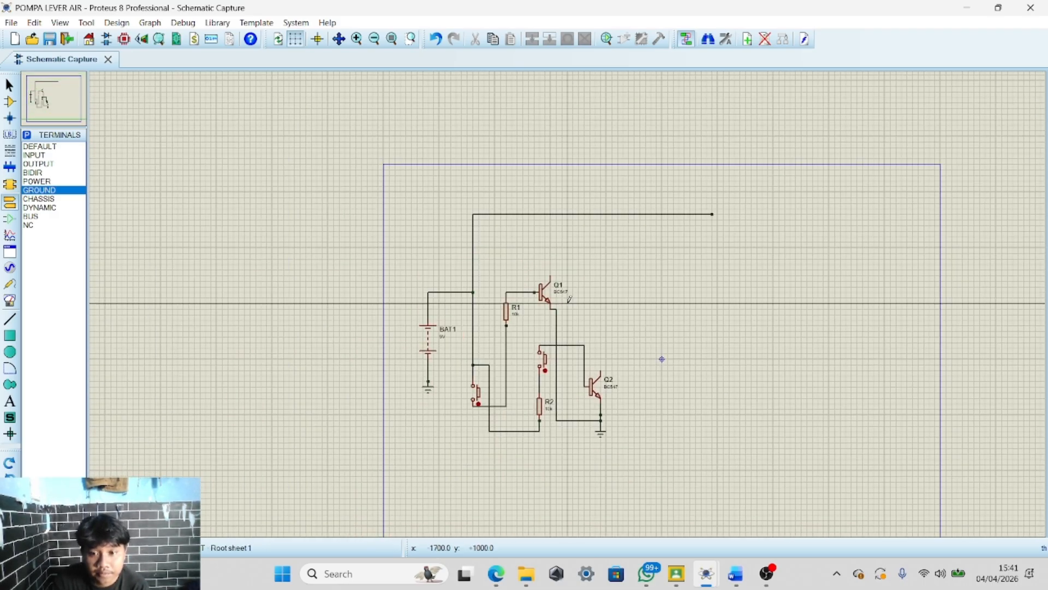
scroll(569, 299, up, 2)
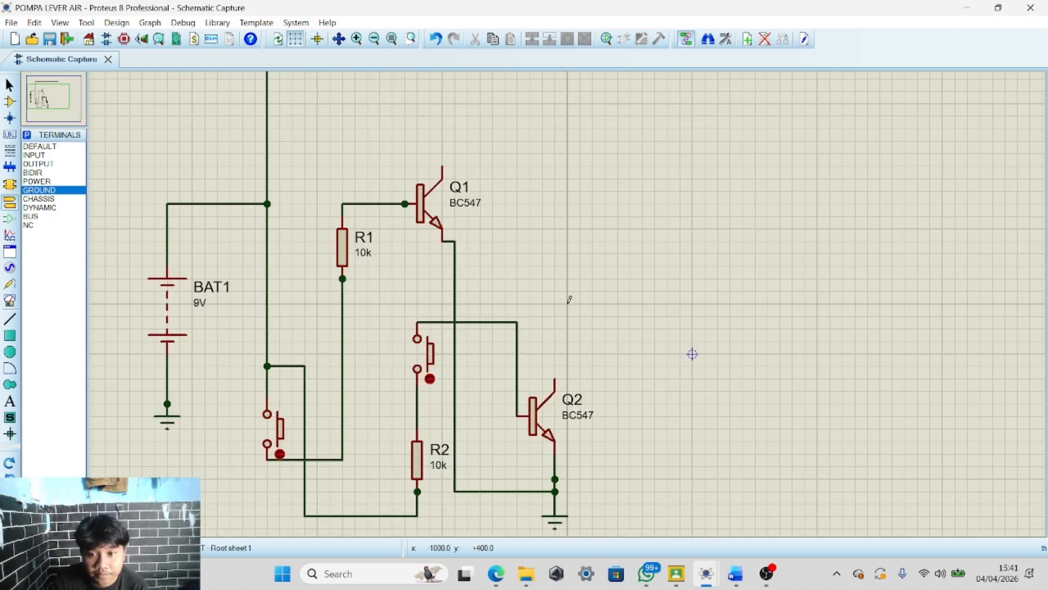
click(556, 378)
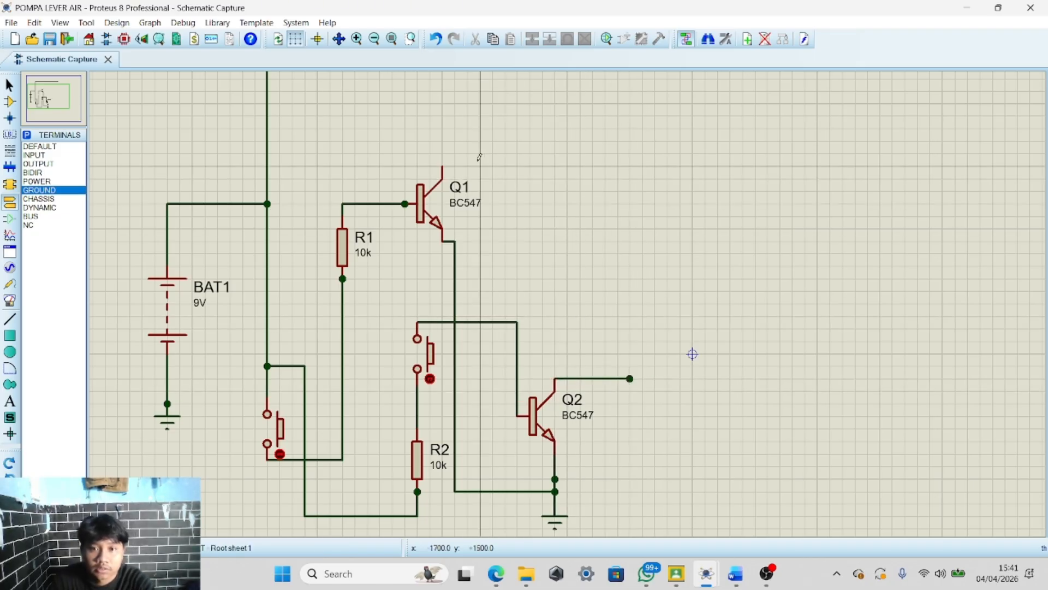
click(446, 163)
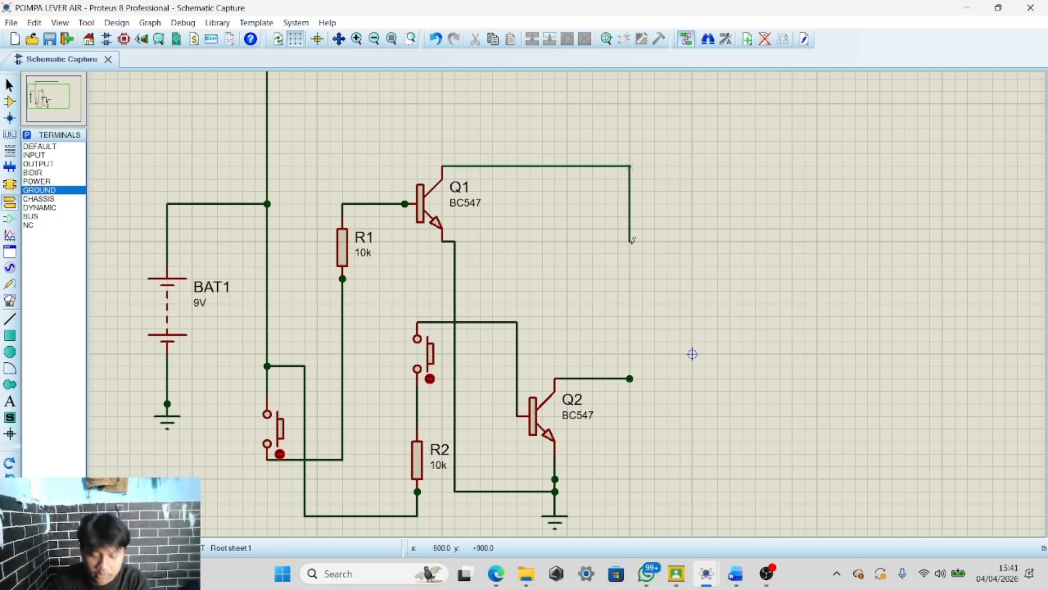
double_click(630, 316)
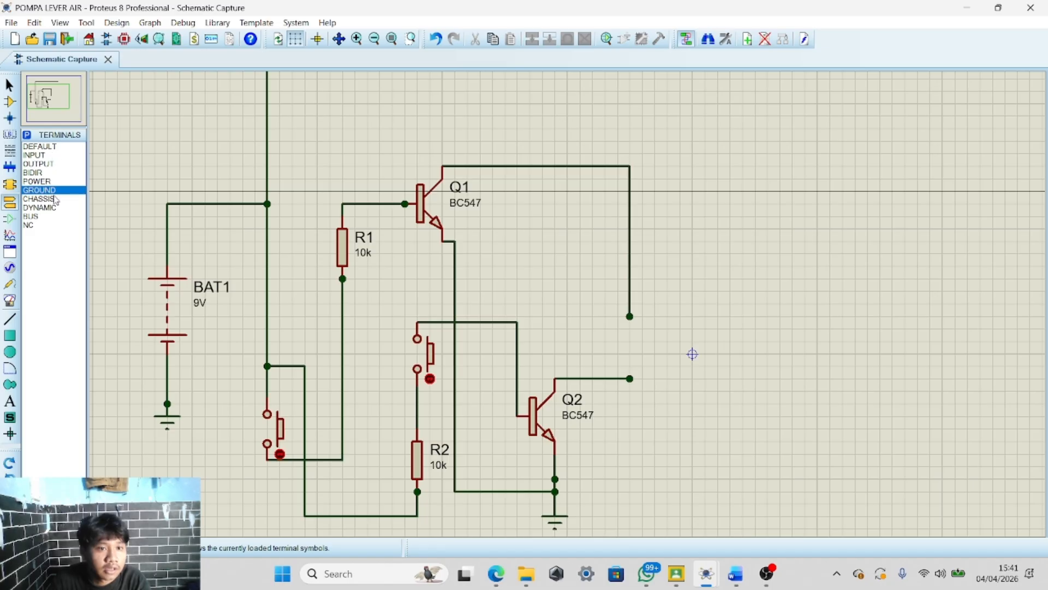
Place a vertical resistor between the two collector wire end points
click(10, 103)
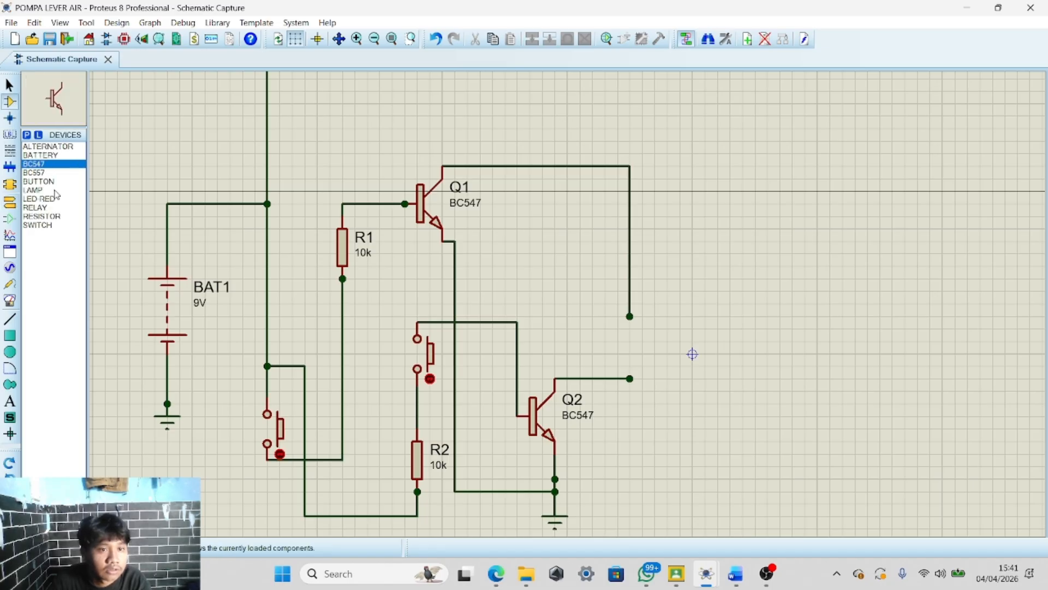
click(43, 217)
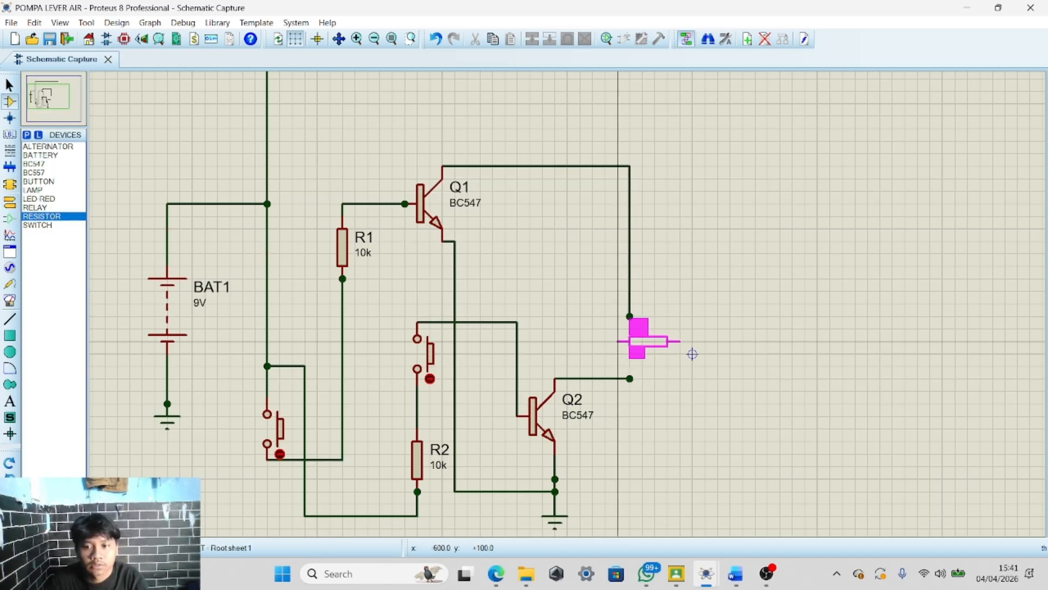
scroll(692, 353, up, 1)
scroll(678, 320, down, 1)
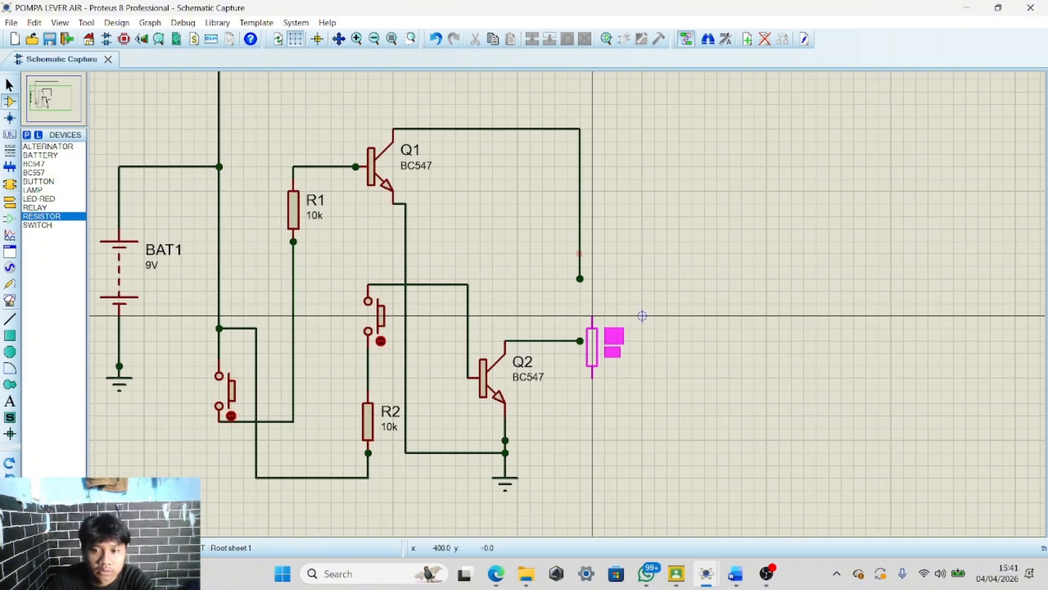
click(642, 316)
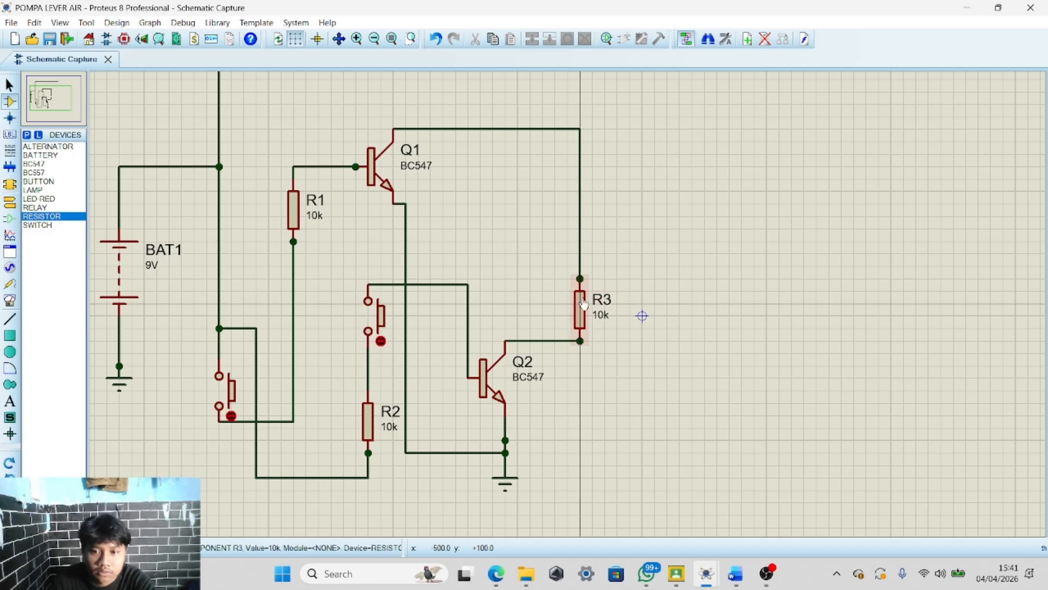
Set the new resistor R3's value to 1k
scroll(639, 313, up, 1)
scroll(639, 314, down, 1)
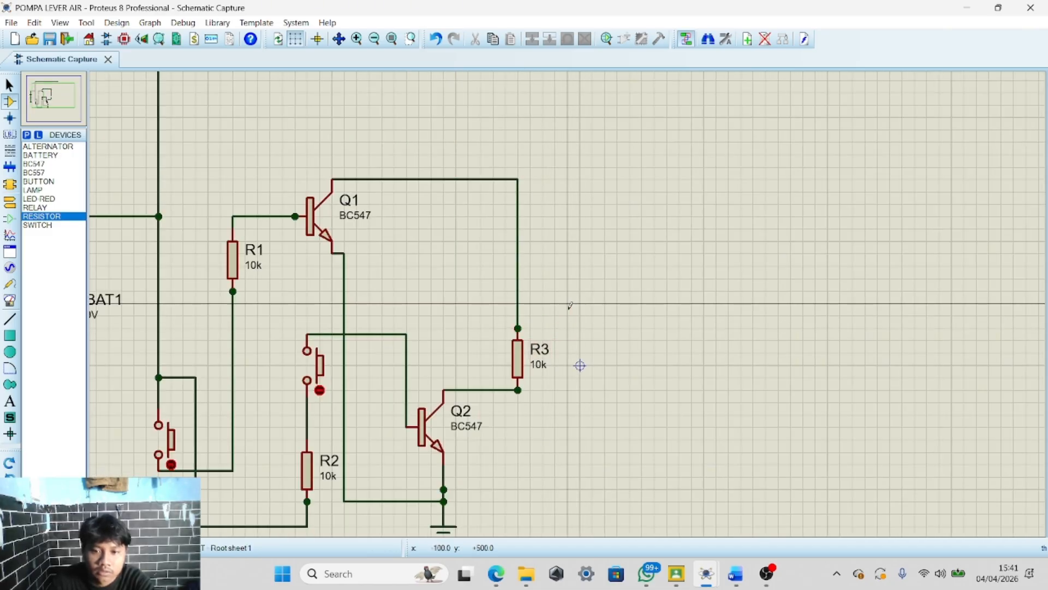
scroll(535, 366, up, 1)
scroll(568, 309, down, 3)
scroll(570, 273, up, 3)
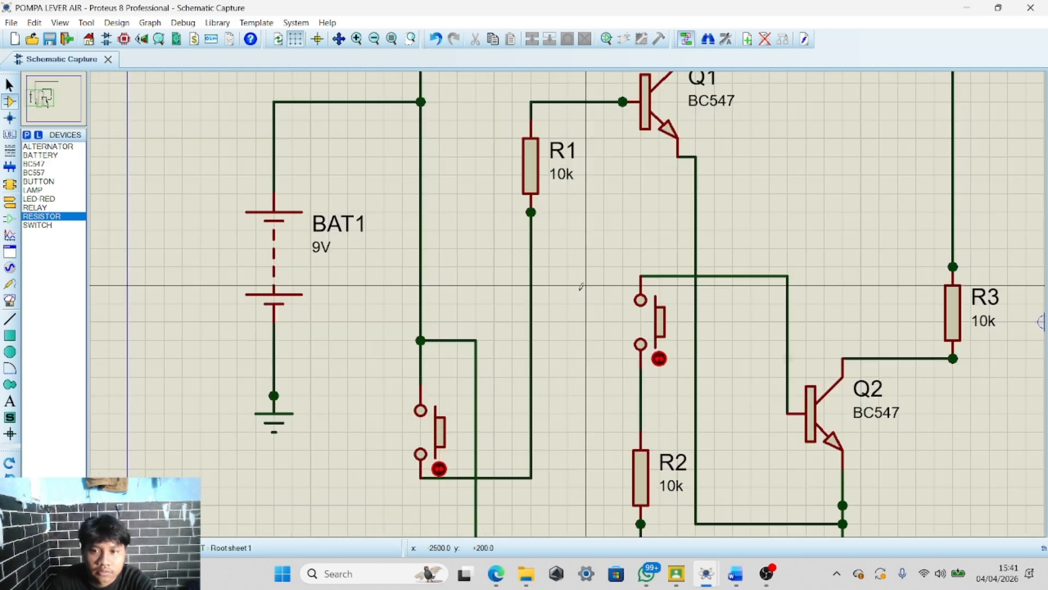
scroll(575, 245, down, 1)
scroll(546, 273, up, 1)
scroll(546, 273, down, 1)
scroll(633, 247, up, 2)
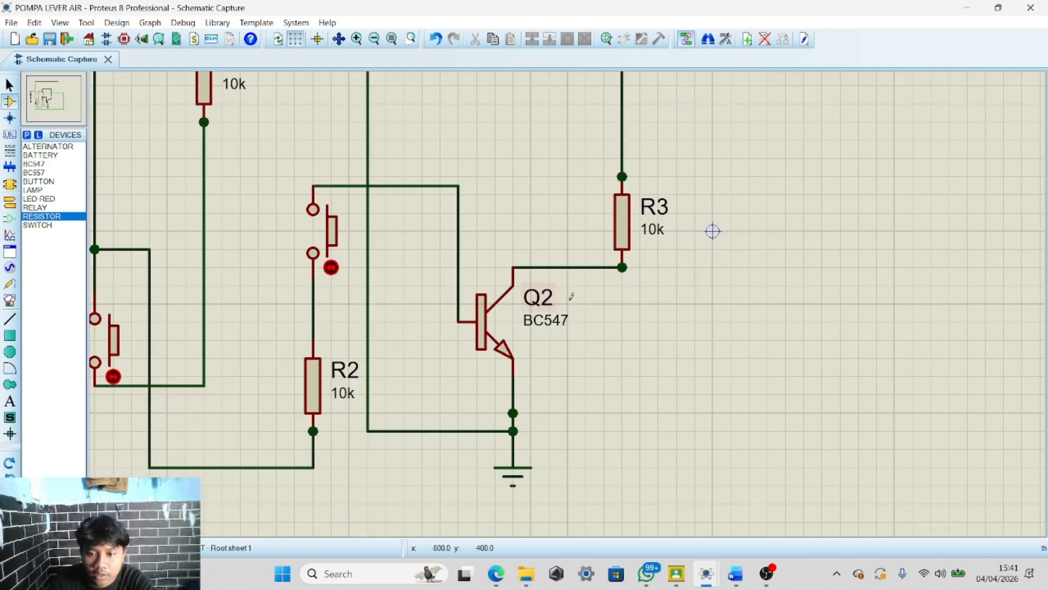
double_click(652, 230)
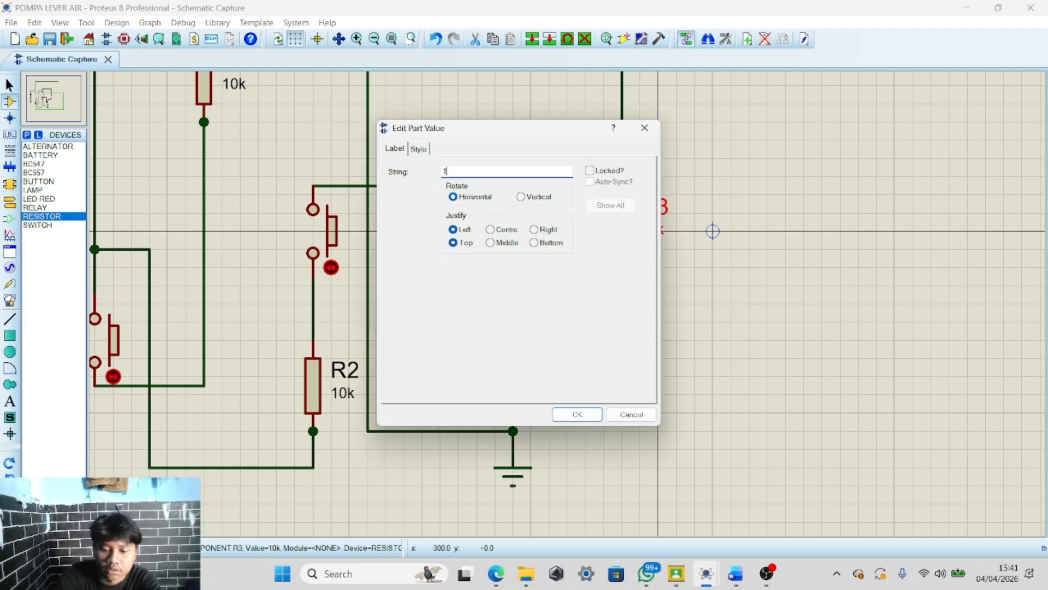
key(Return)
Draw a wire branching from R3's upper lead to the right and up to a free end point
scroll(626, 272, down, 2)
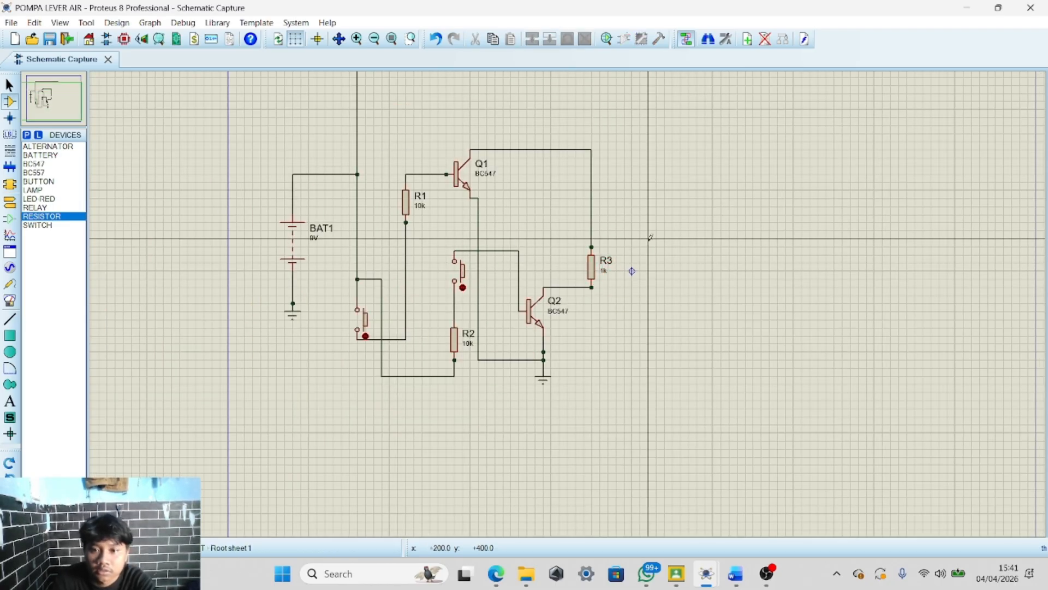
scroll(626, 271, up, 3)
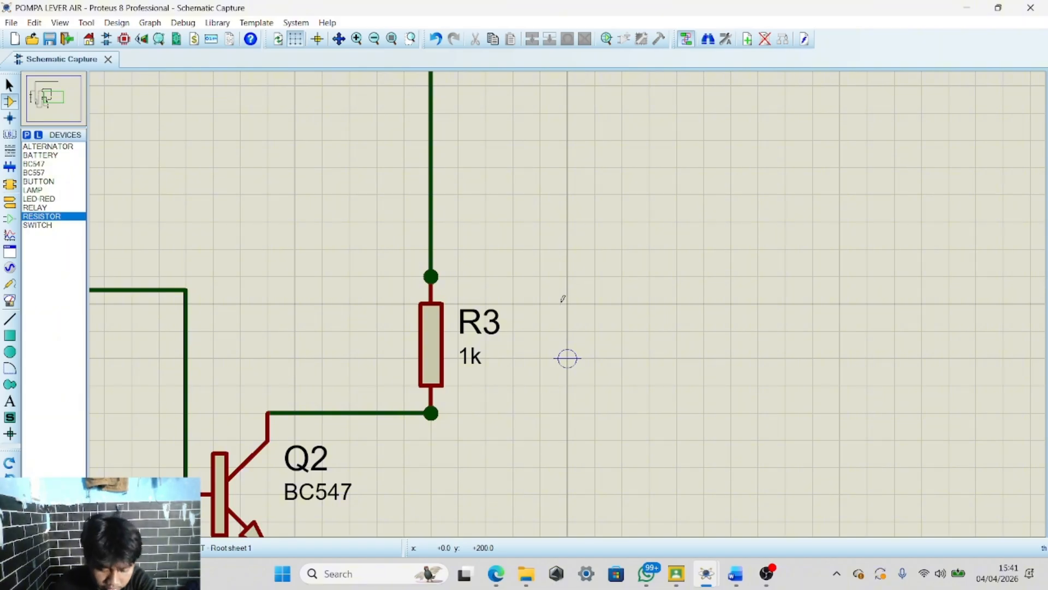
scroll(563, 298, down, 1)
scroll(525, 269, down, 3)
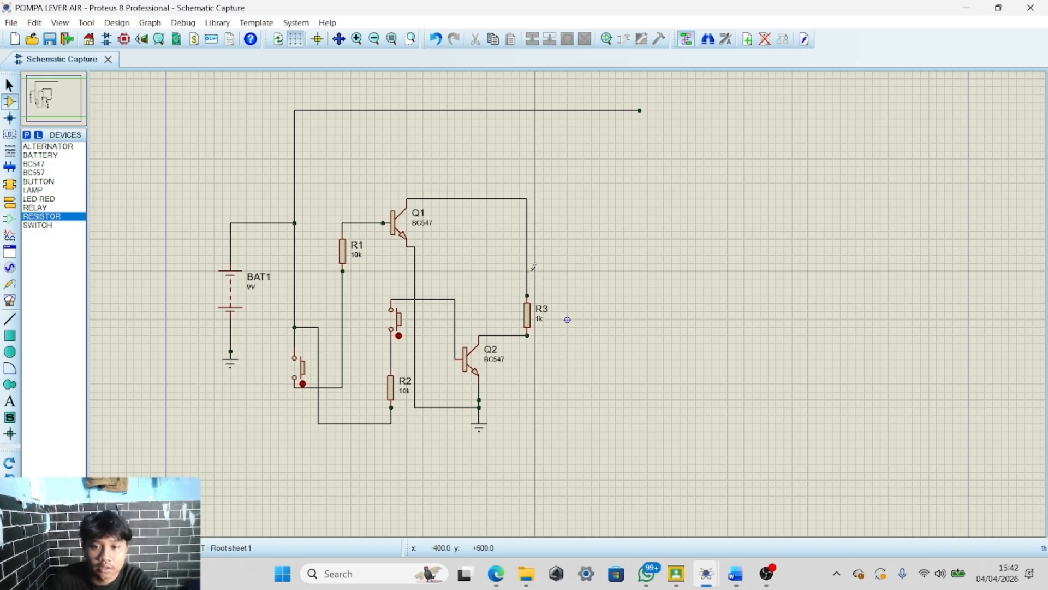
click(527, 277)
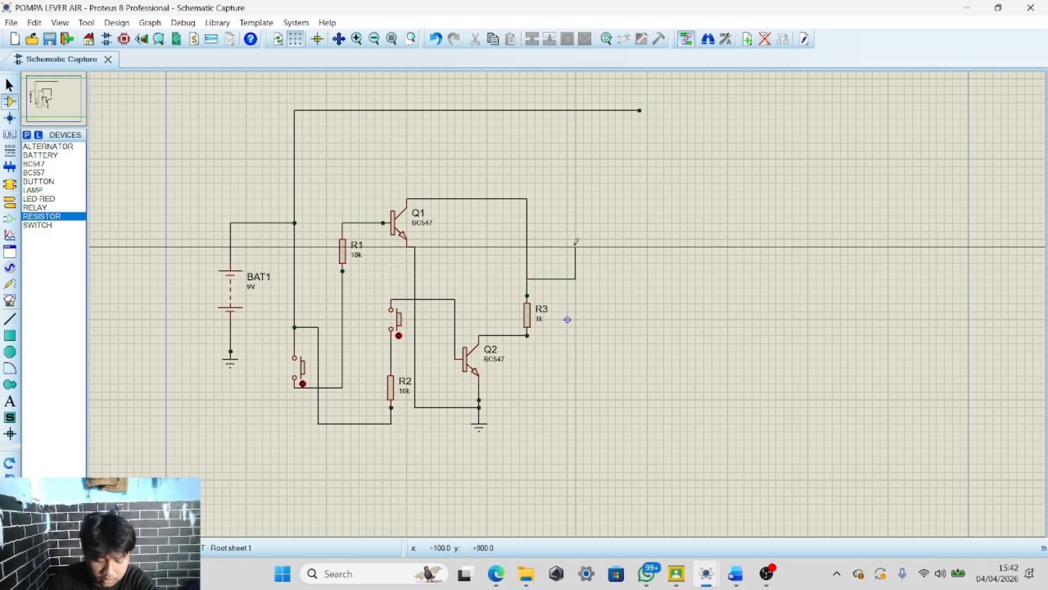
scroll(587, 260, up, 2)
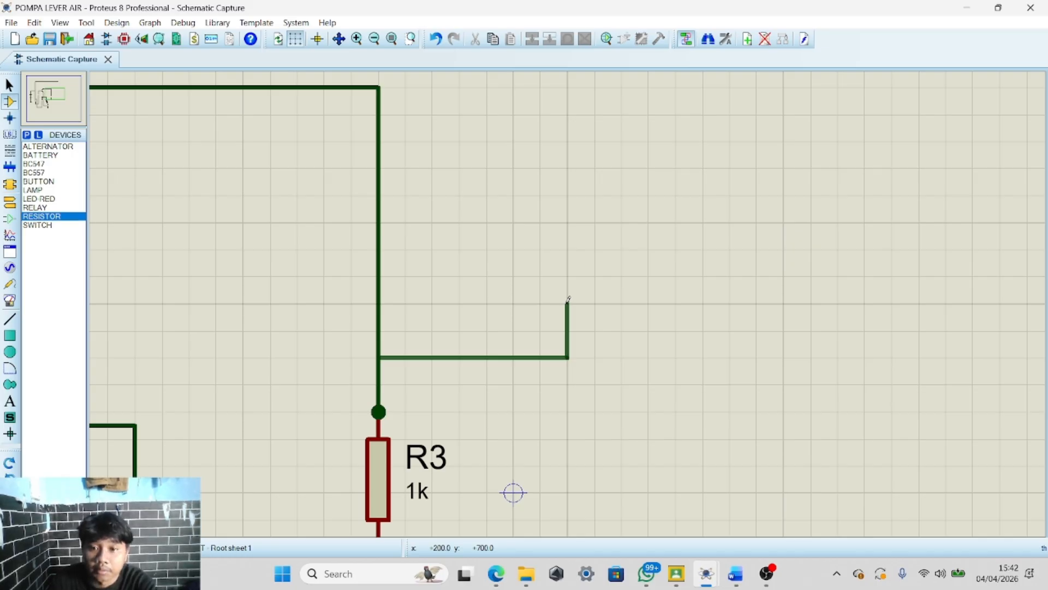
scroll(569, 298, down, 1)
scroll(569, 298, up, 2)
scroll(569, 297, down, 1)
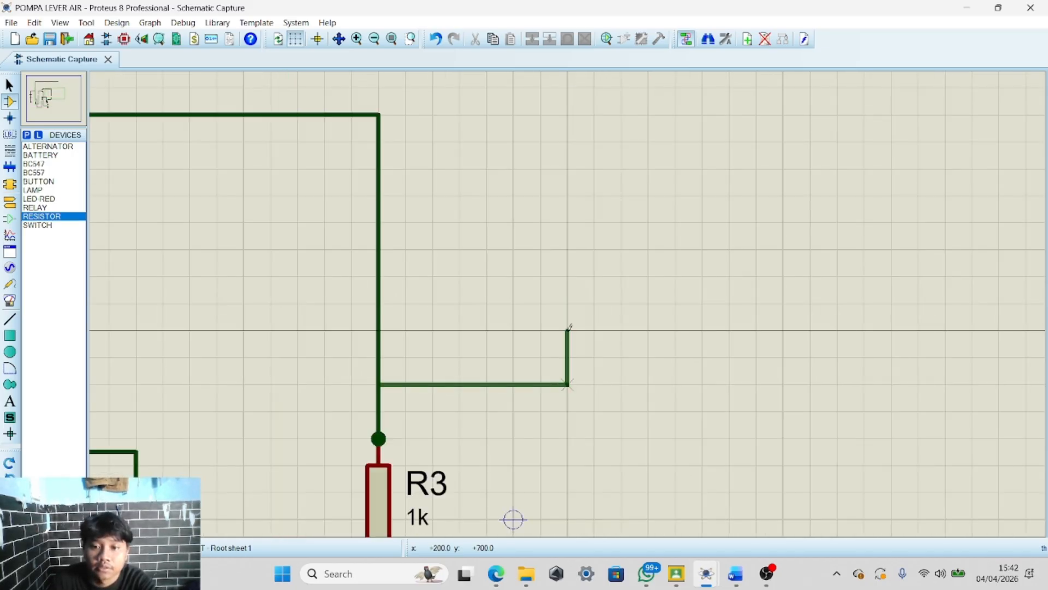
double_click(568, 330)
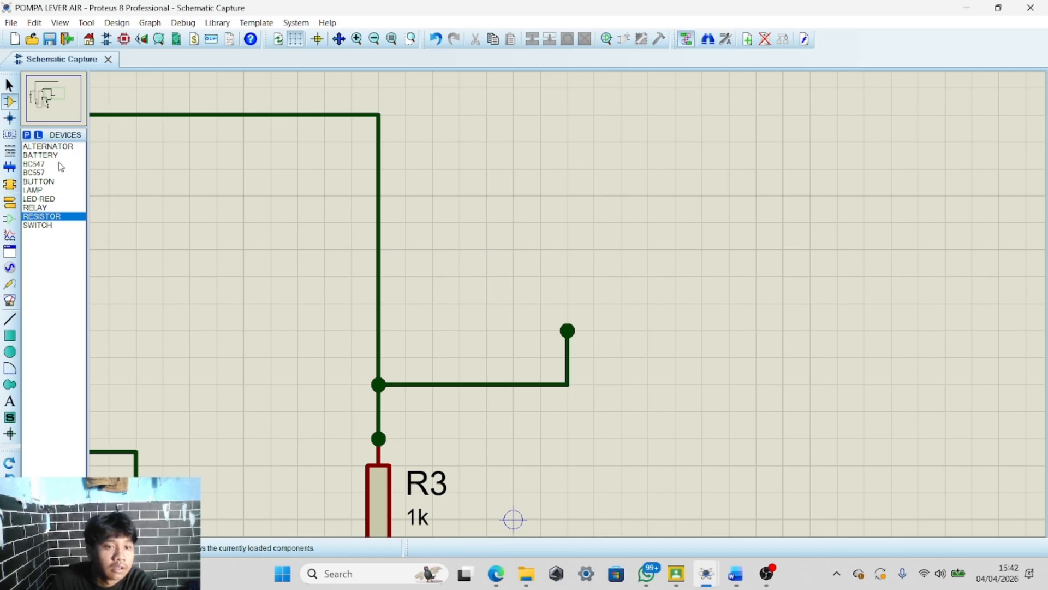
Place a third BC547 transistor, Q3, to the right of the existing circuit
click(41, 167)
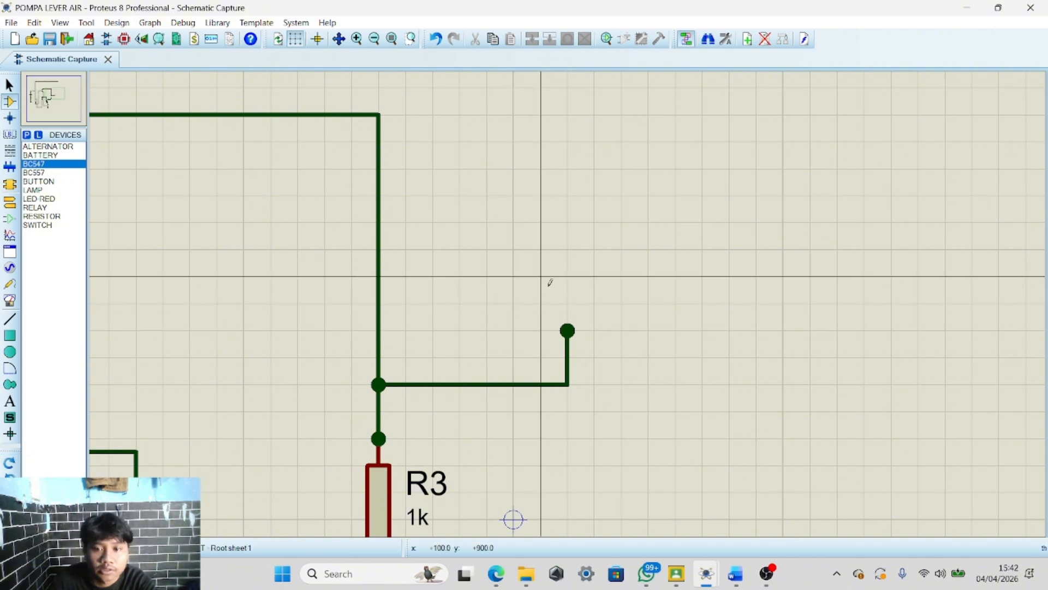
click(565, 257)
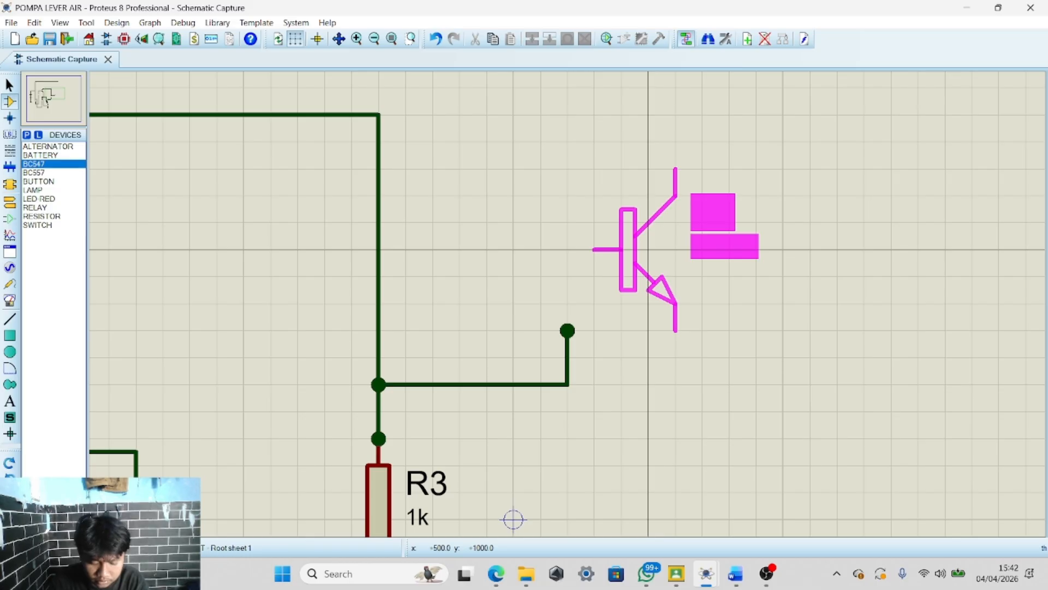
scroll(702, 249, down, 3)
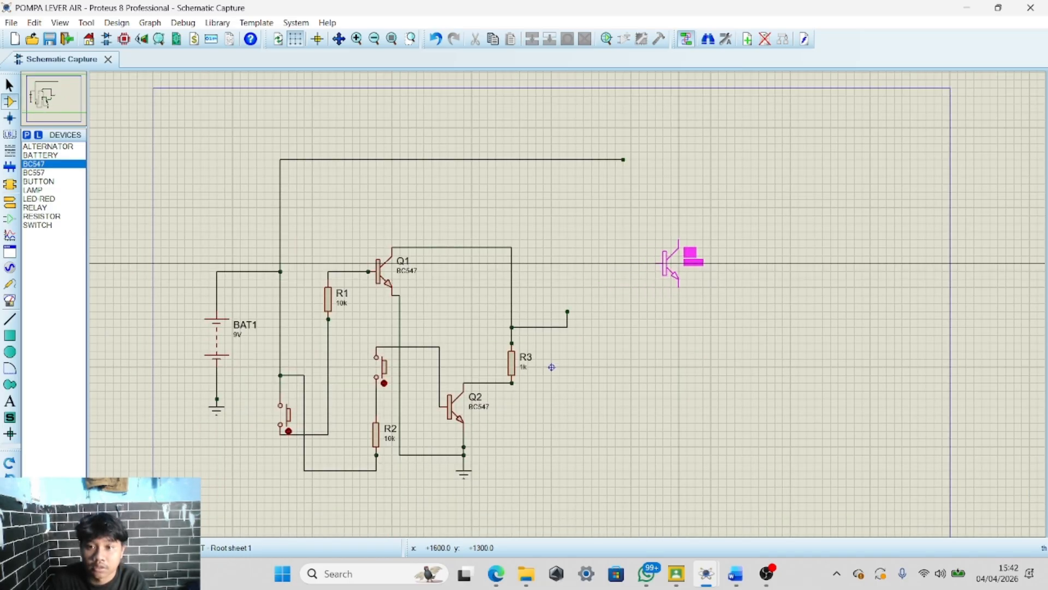
click(711, 250)
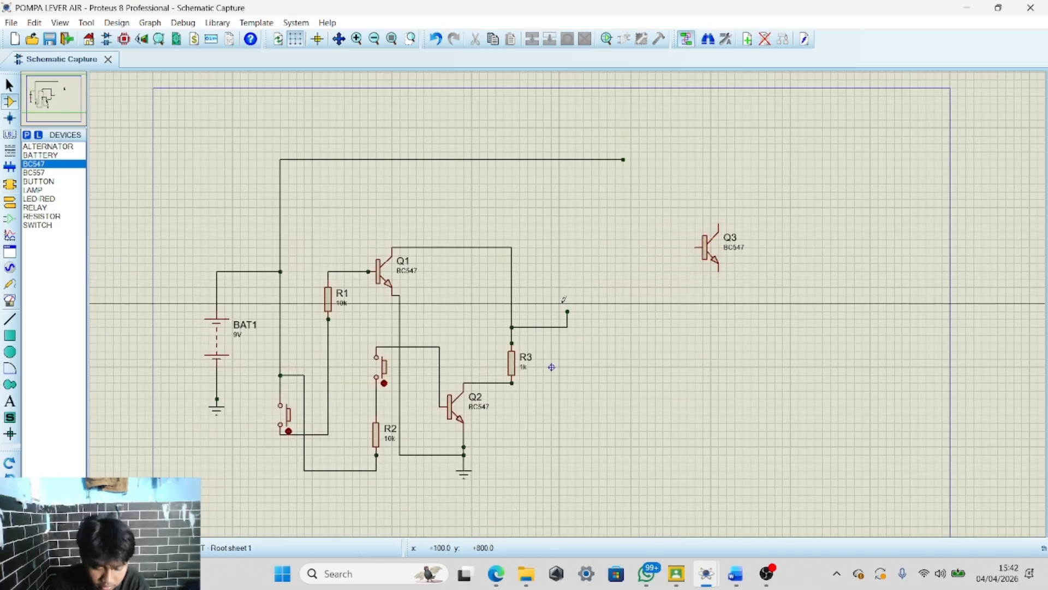
Place a vertical resistor R4 with its lower lead on the free end point of R3's branch wire
click(42, 216)
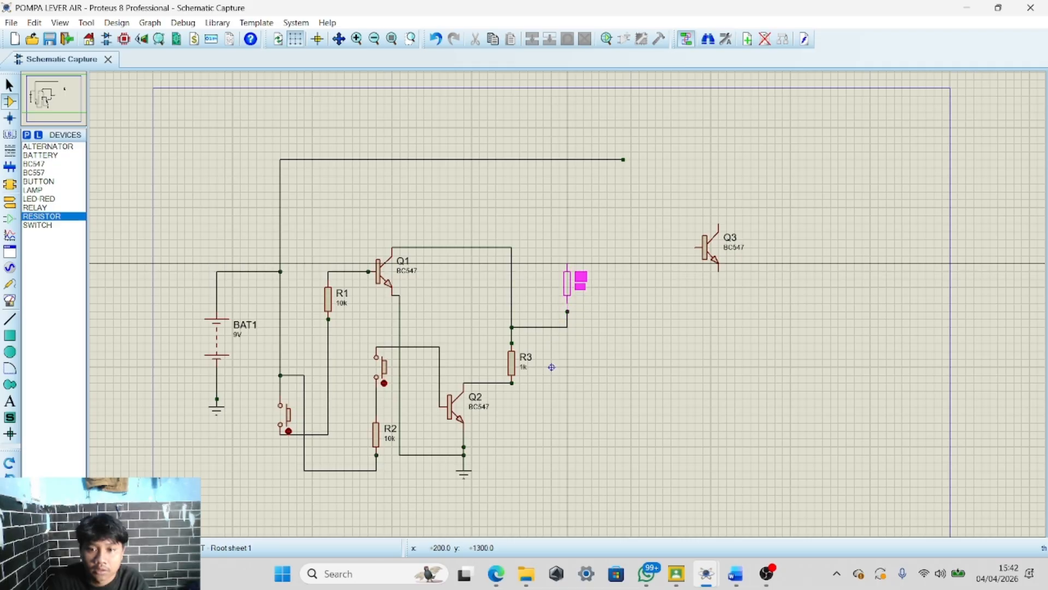
click(567, 281)
scroll(568, 306, up, 4)
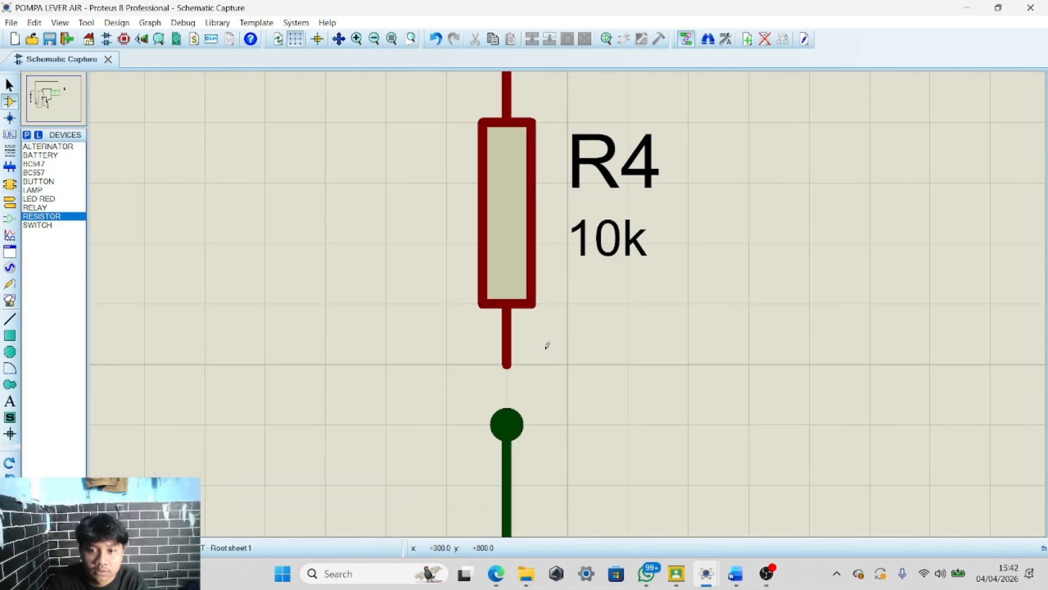
click(495, 368)
Draw a wire from R4's upper lead up to the top supply wire
scroll(496, 368, down, 3)
scroll(552, 218, down, 1)
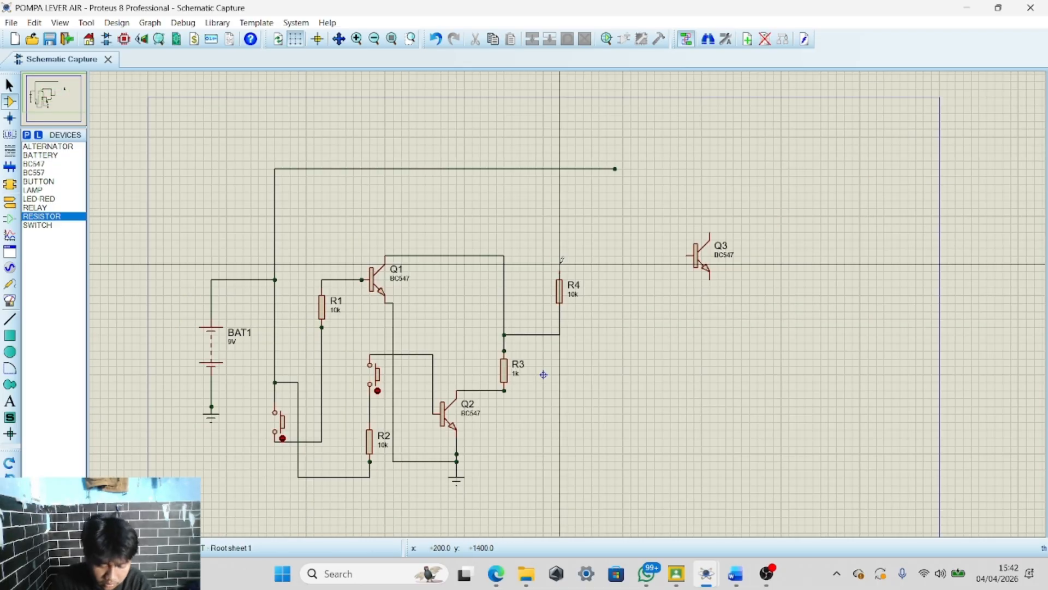
click(560, 263)
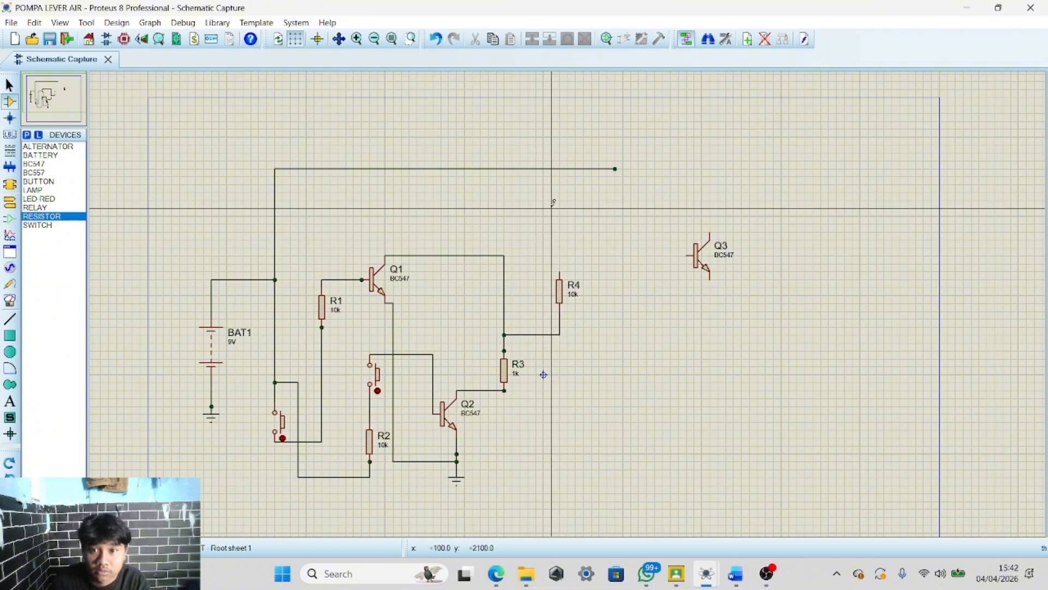
click(559, 169)
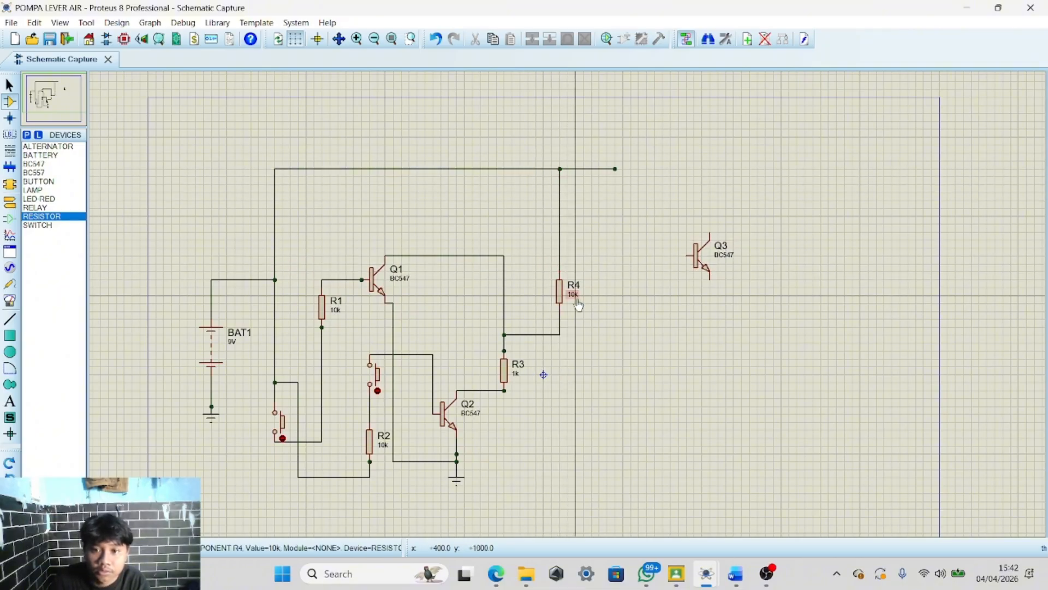
Set resistor R4's value to 1k
scroll(568, 310, up, 2)
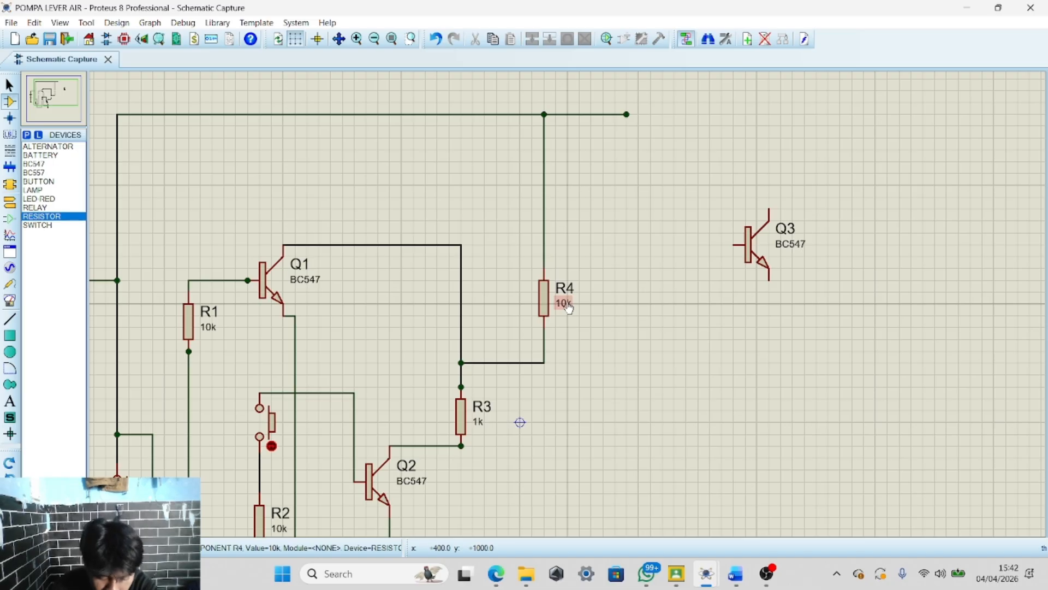
double_click(568, 309)
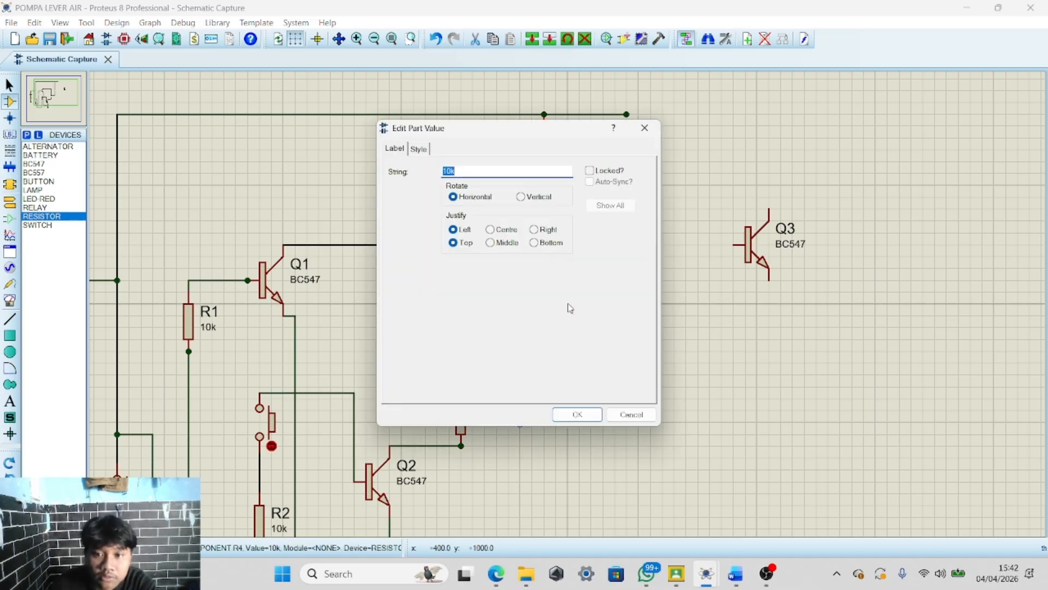
text(1)
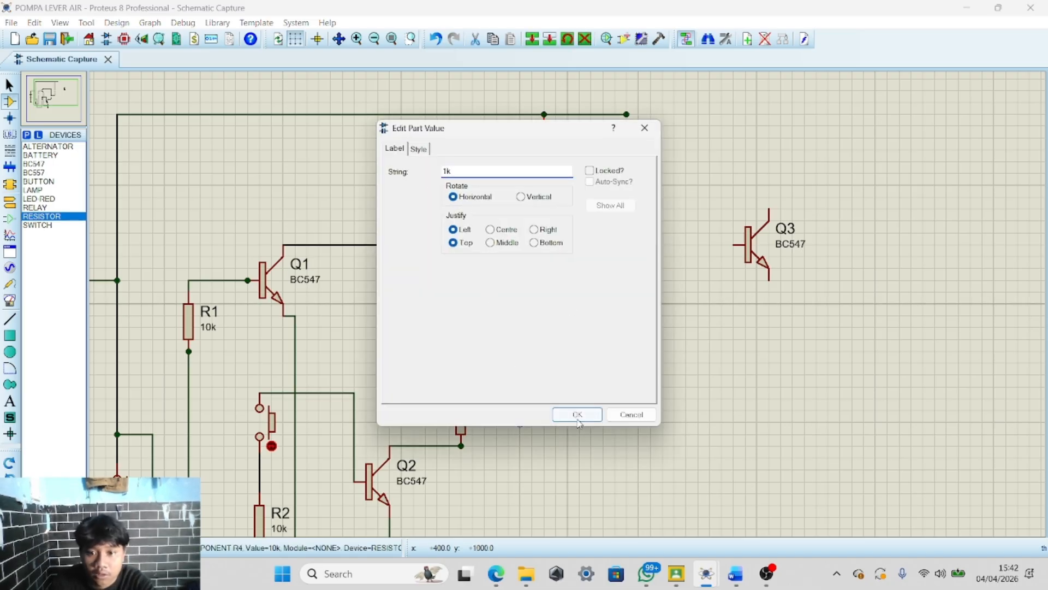
click(577, 414)
click(604, 315)
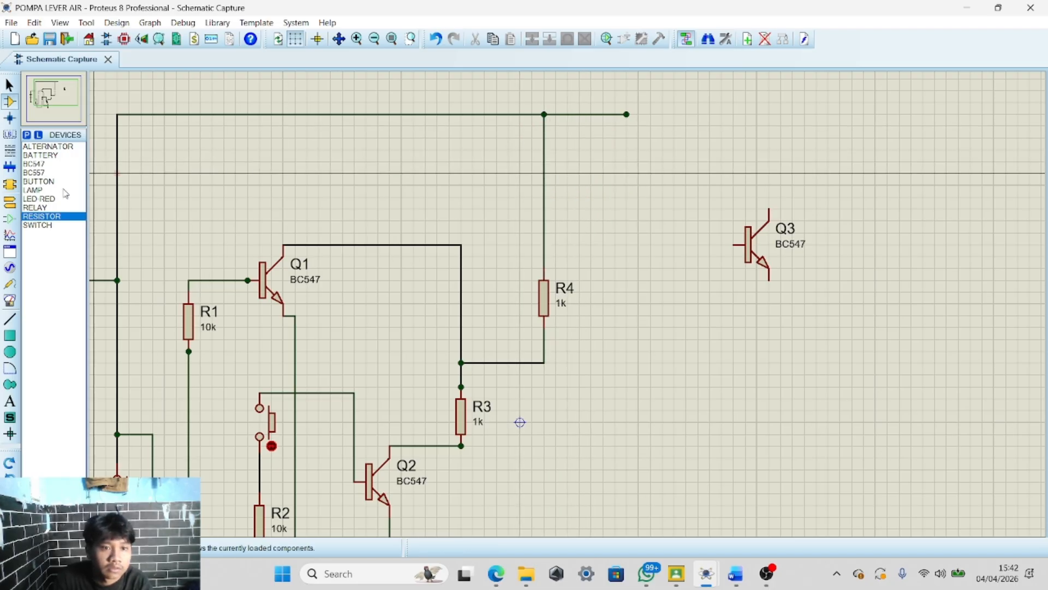
Place a horizontal switch beside the top wire's end and wire that end to the switch's left terminal
click(52, 225)
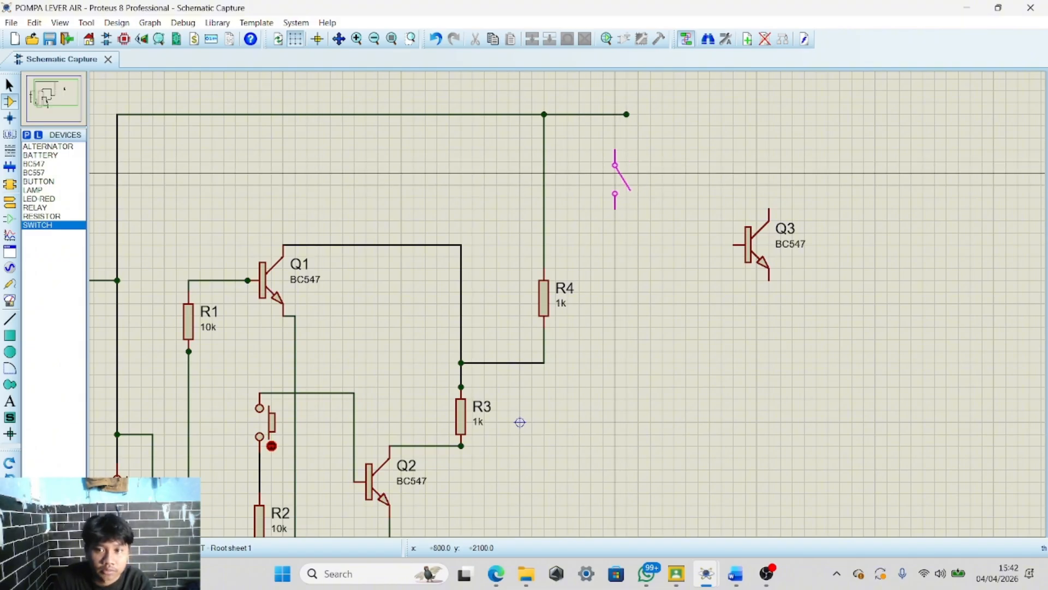
click(10, 464)
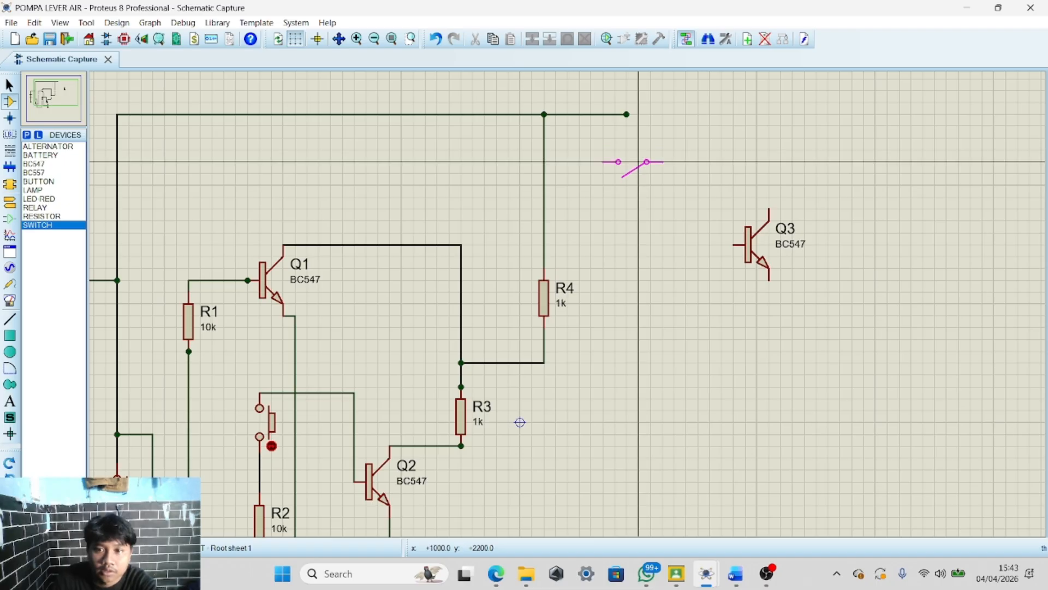
click(9, 463)
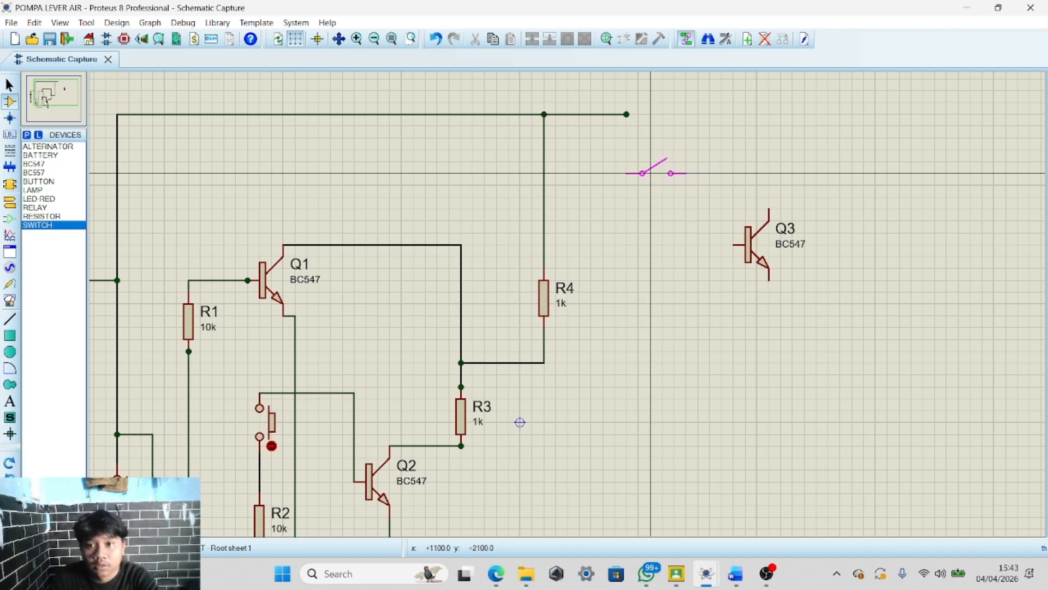
click(655, 173)
click(626, 114)
click(627, 173)
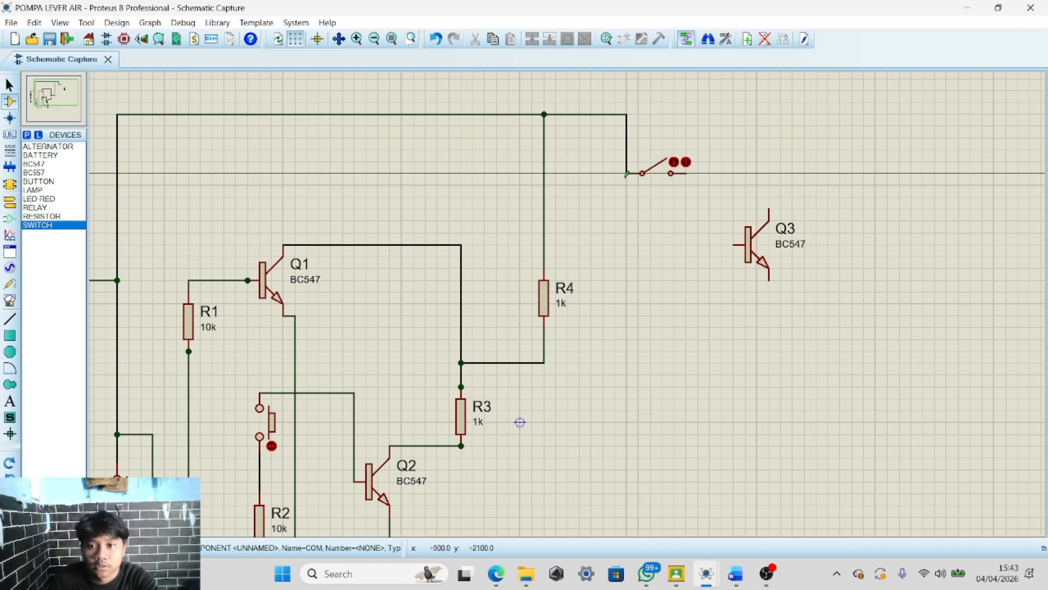
Move transistor Q3 lower, below the switch
scroll(626, 174, down, 3)
scroll(564, 309, up, 4)
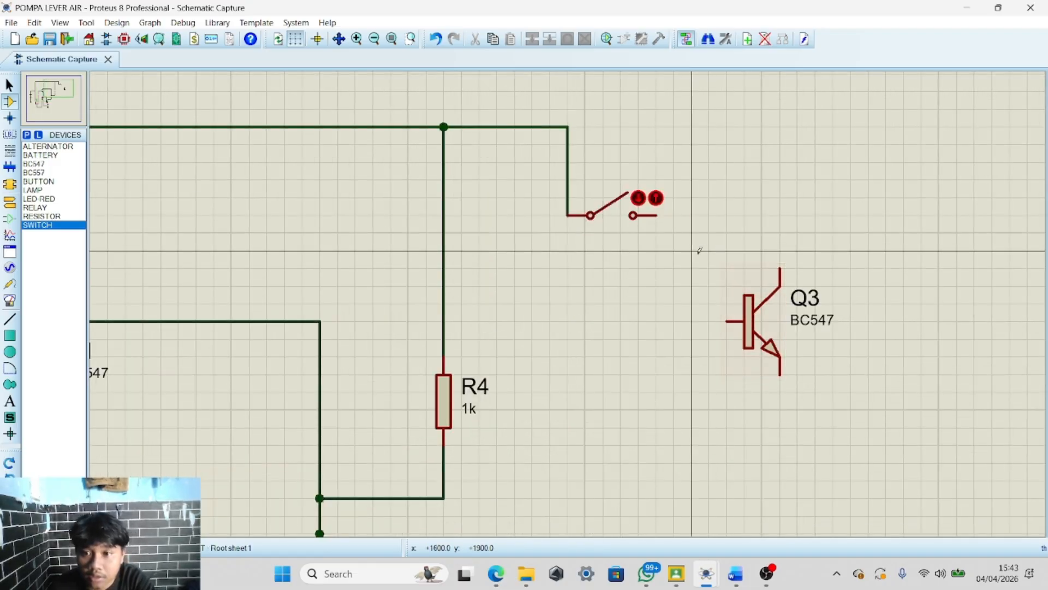
drag(699, 251, 851, 425)
drag(747, 321, 711, 410)
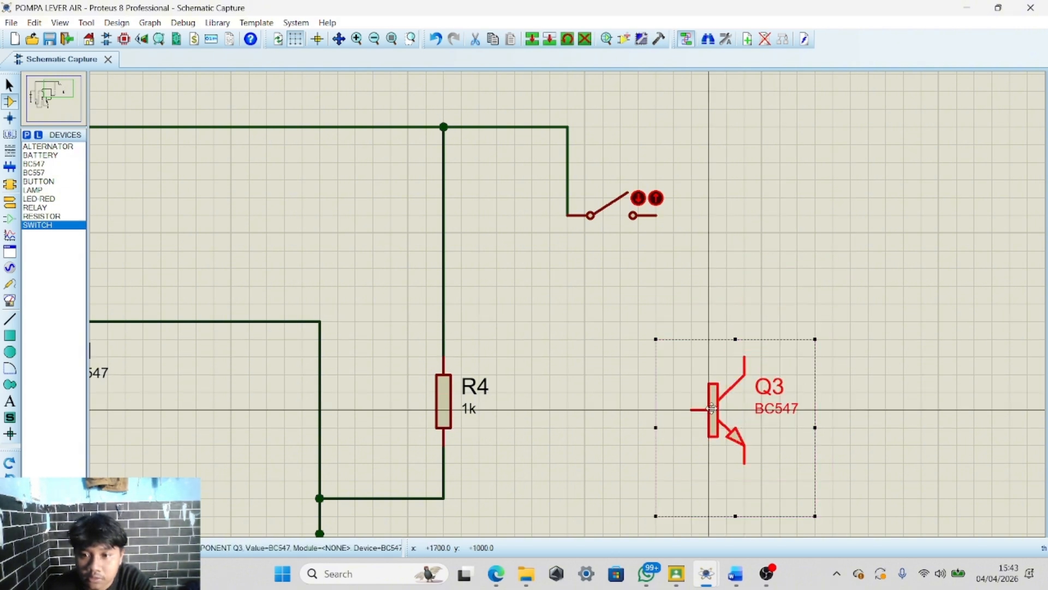
click(602, 233)
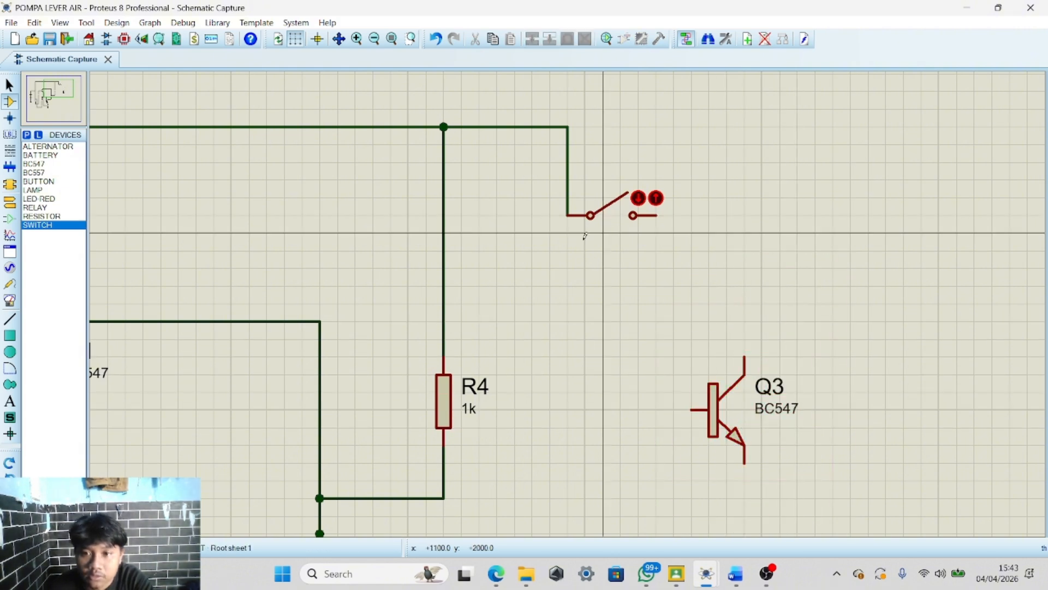
Place a vertical resistor R5 hanging from the switch's right terminal
click(58, 216)
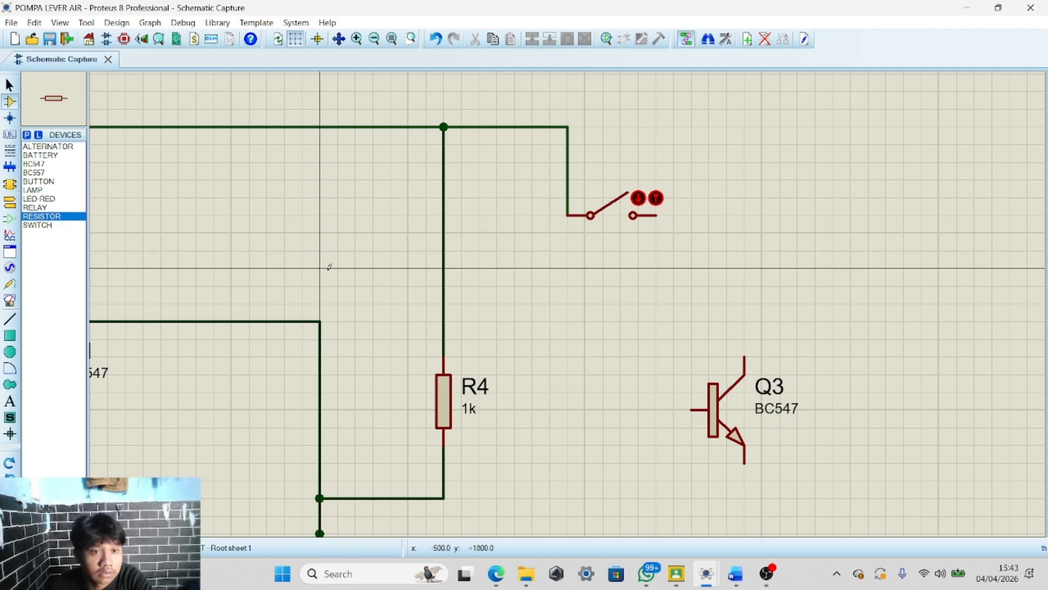
click(10, 464)
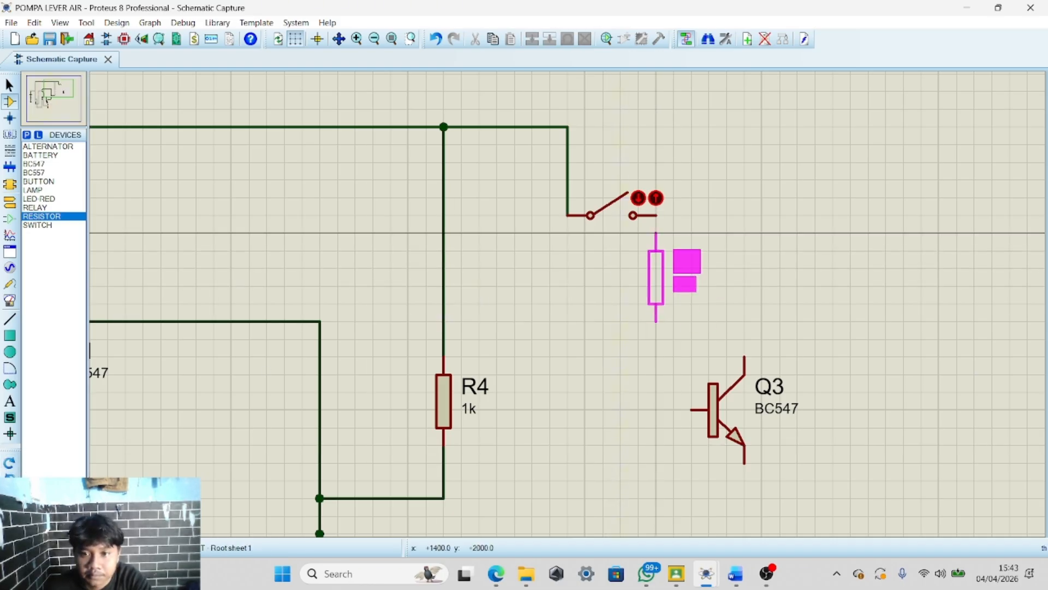
click(657, 234)
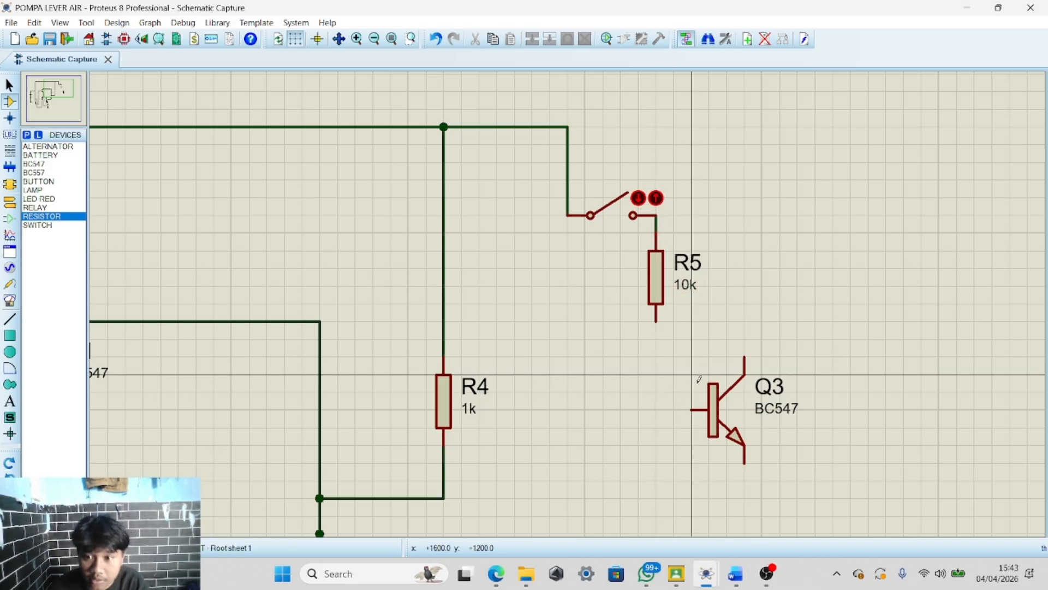
Move transistor Q3 up so its base lines up with R5's lower lead
drag(656, 356, 780, 481)
drag(704, 399, 706, 325)
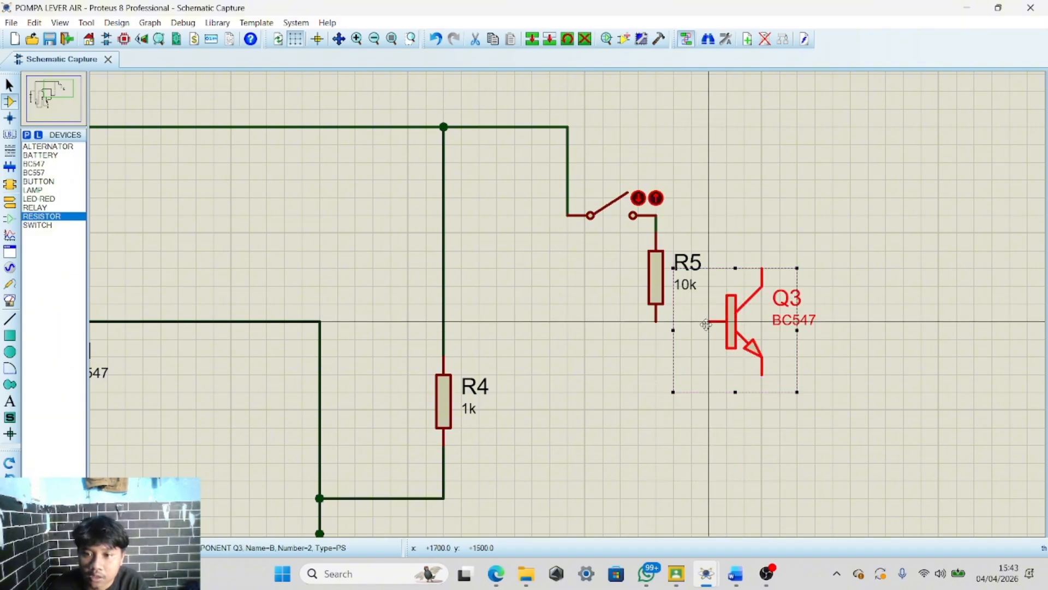
click(608, 368)
Wire Q3's base to R5's lower lead and branch a wire from that junction down-left to a free end point
click(708, 321)
click(656, 322)
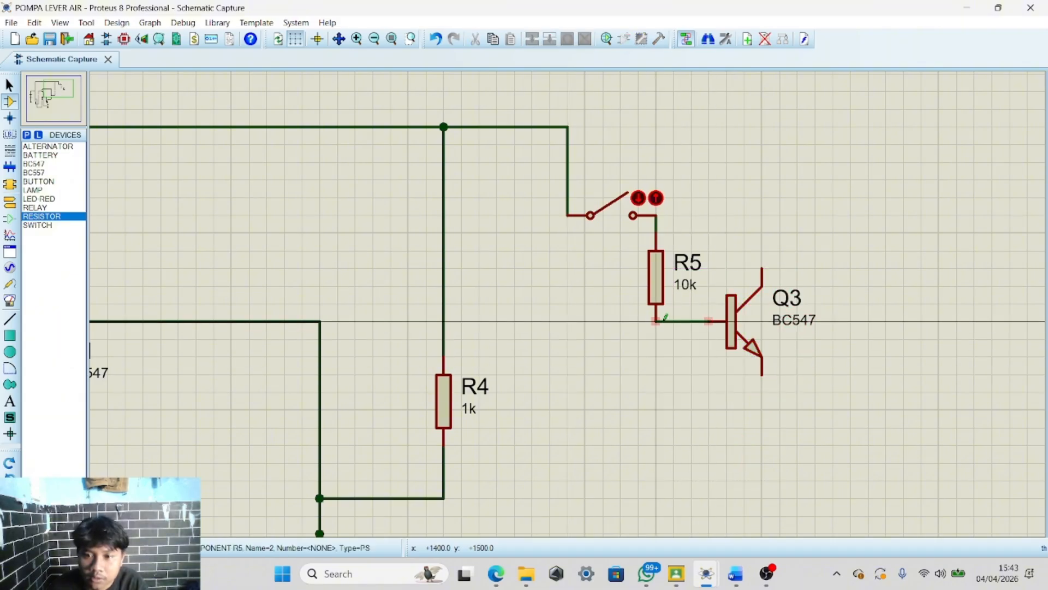
scroll(600, 331, down, 2)
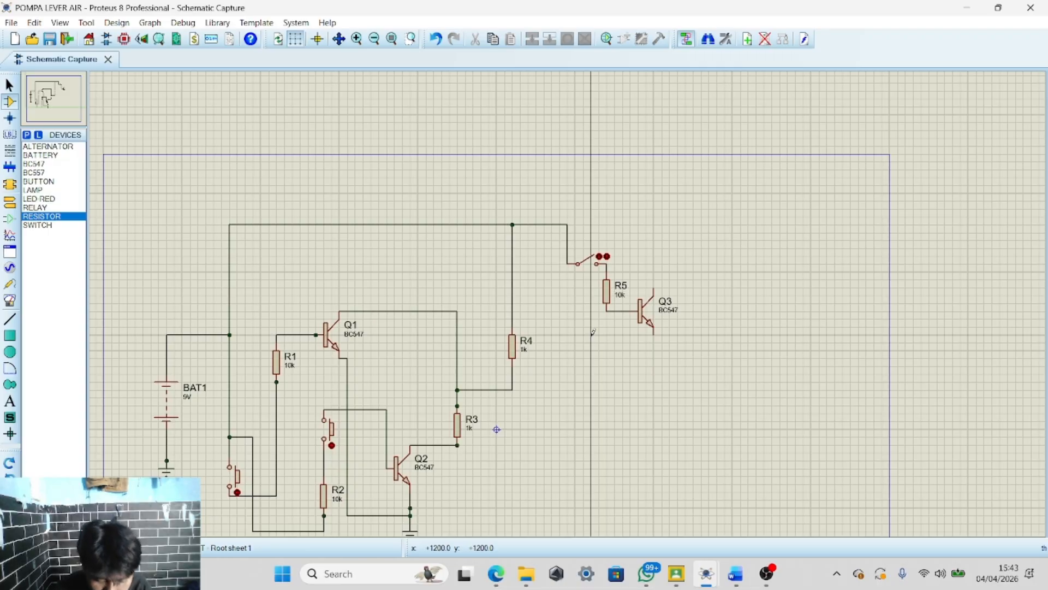
click(606, 311)
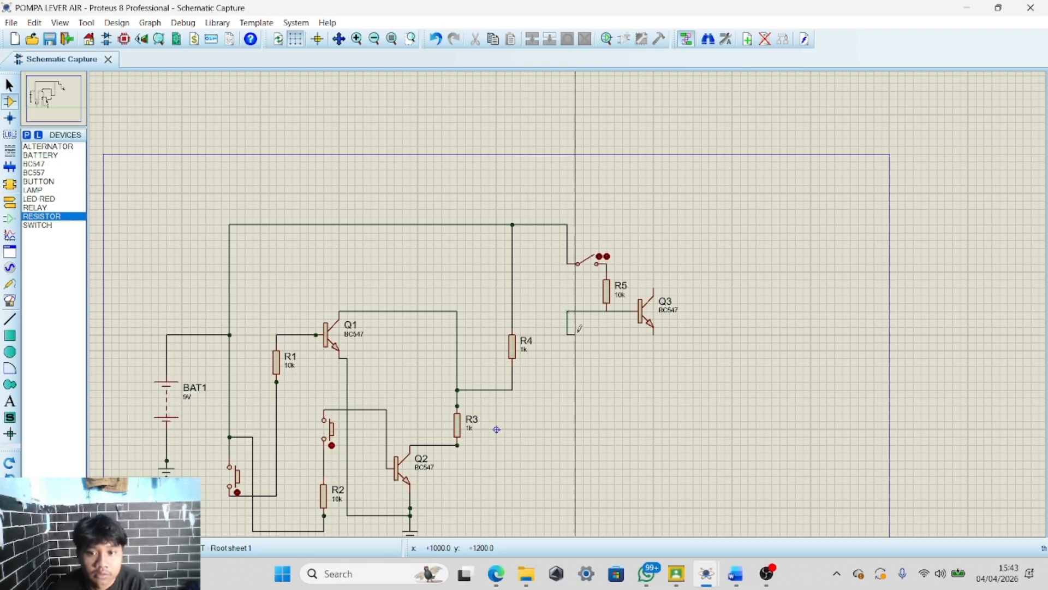
Place a vertical resistor R6 below the new branch end point and set its value to 1k
click(58, 219)
click(575, 358)
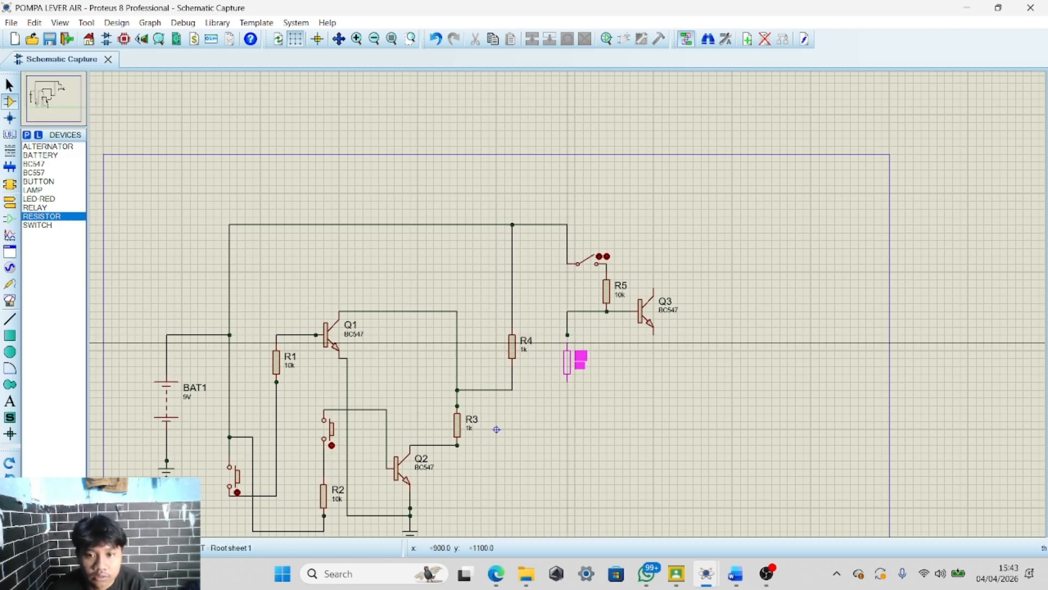
scroll(579, 354, up, 4)
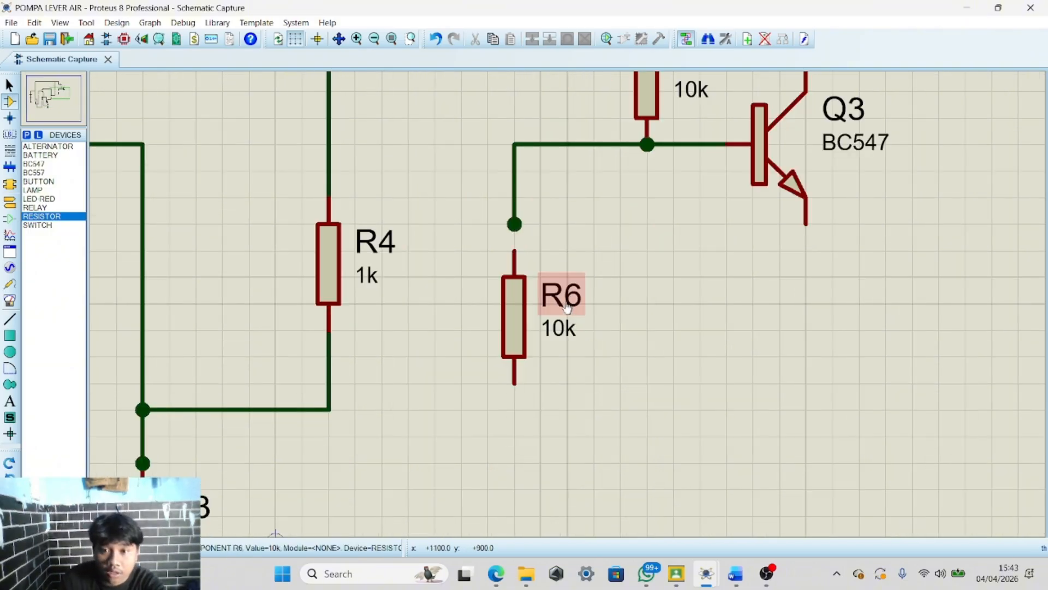
double_click(559, 328)
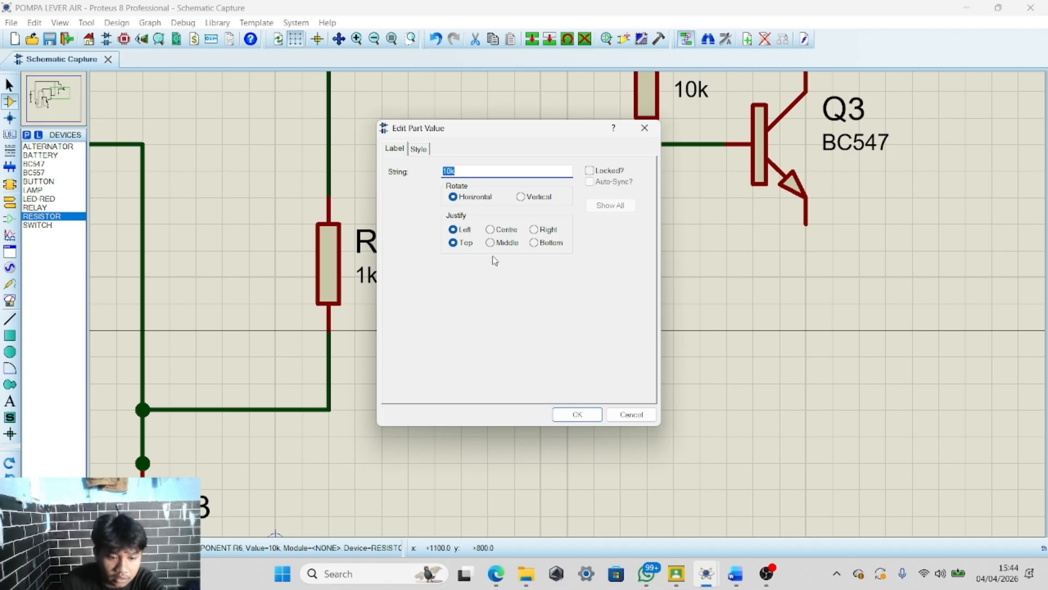
click(583, 417)
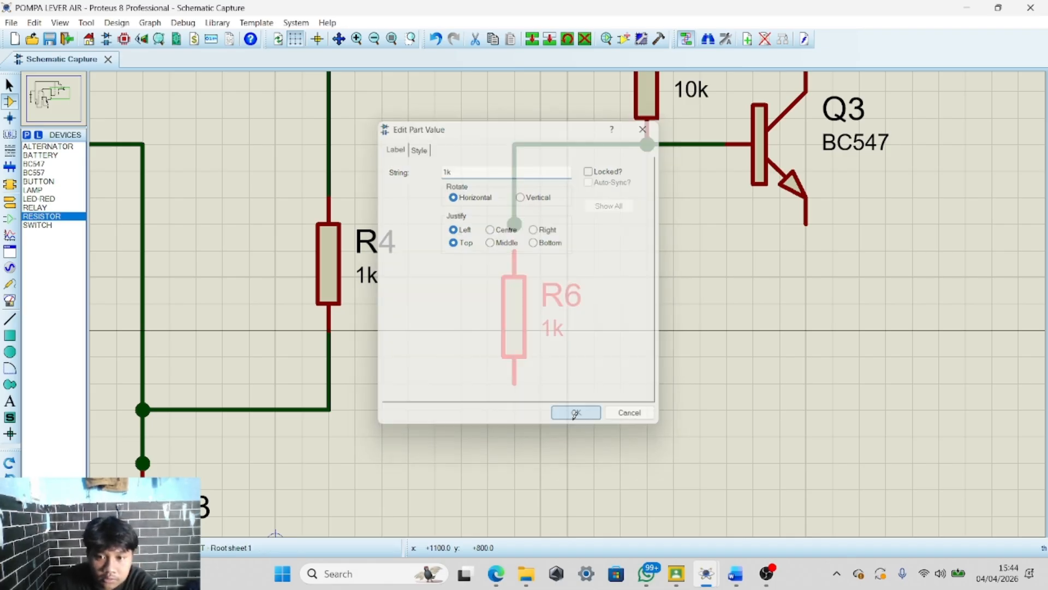
Connect R6's upper lead to the branch and wire its lower lead to the wire joining R4 and R3
click(515, 243)
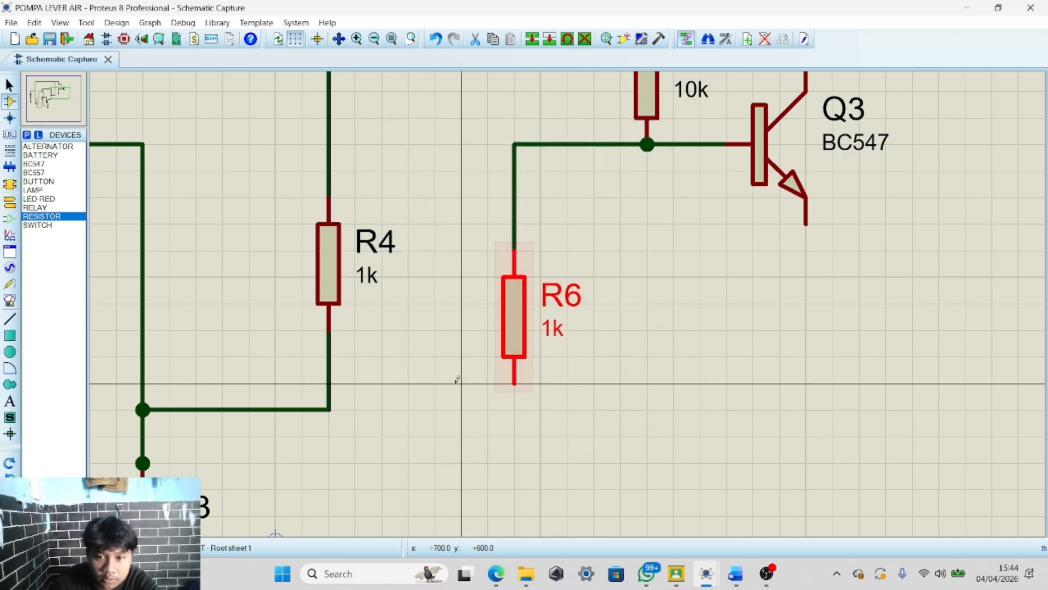
click(328, 409)
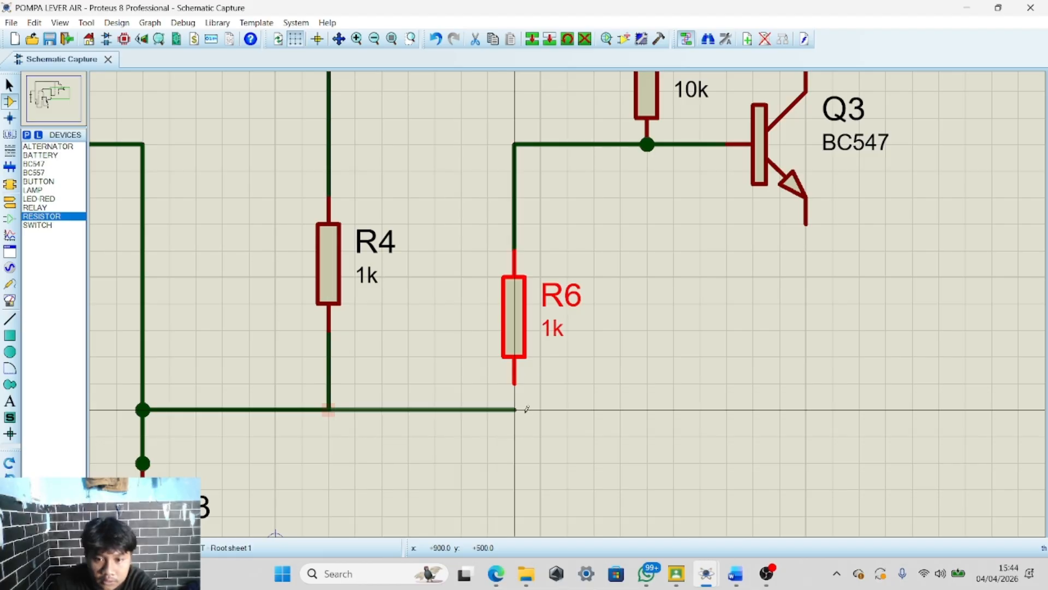
click(515, 383)
scroll(646, 409, up, 1)
scroll(569, 299, down, 2)
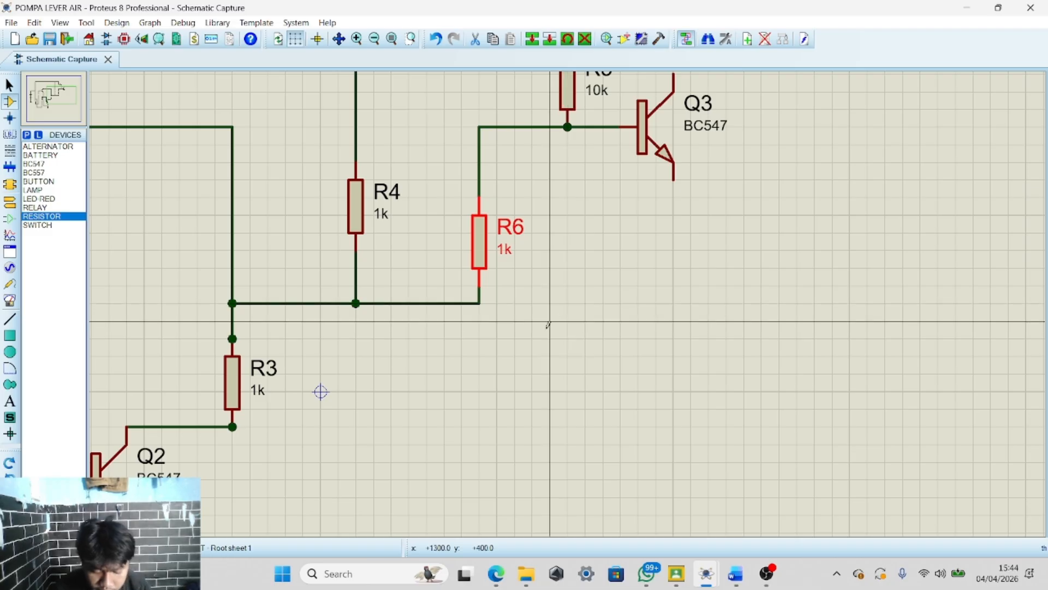
scroll(567, 302, down, 1)
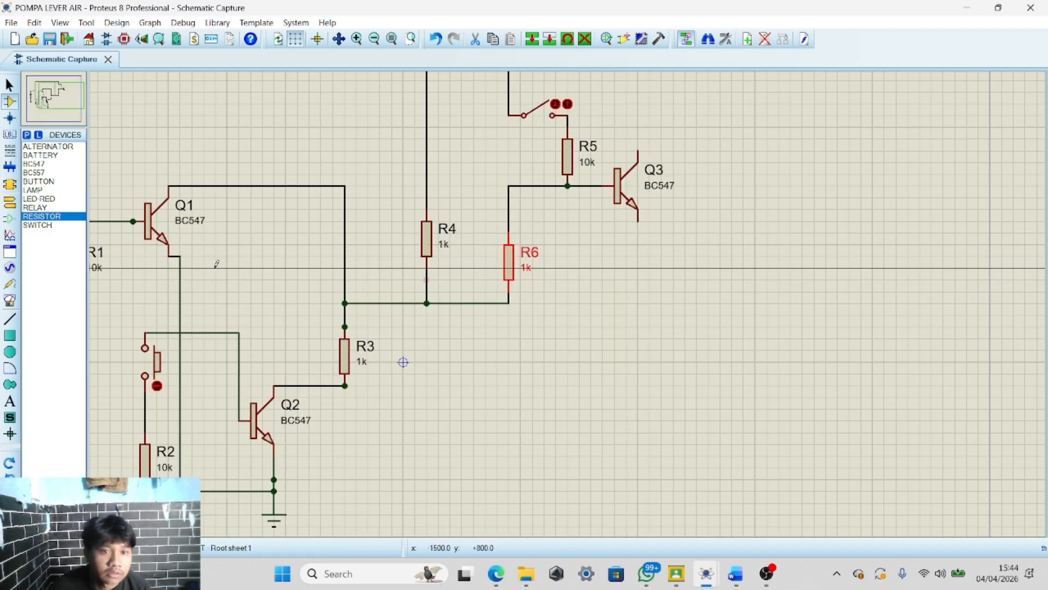
Place a ground terminal below Q3 and wire Q3's emitter down to it
click(9, 202)
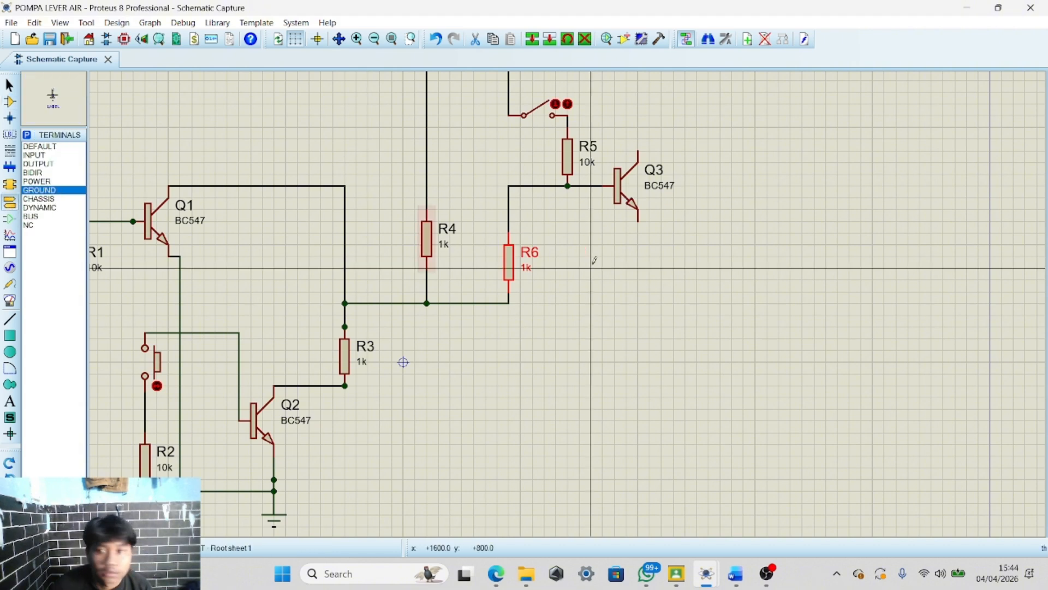
scroll(598, 300, up, 4)
scroll(598, 301, down, 4)
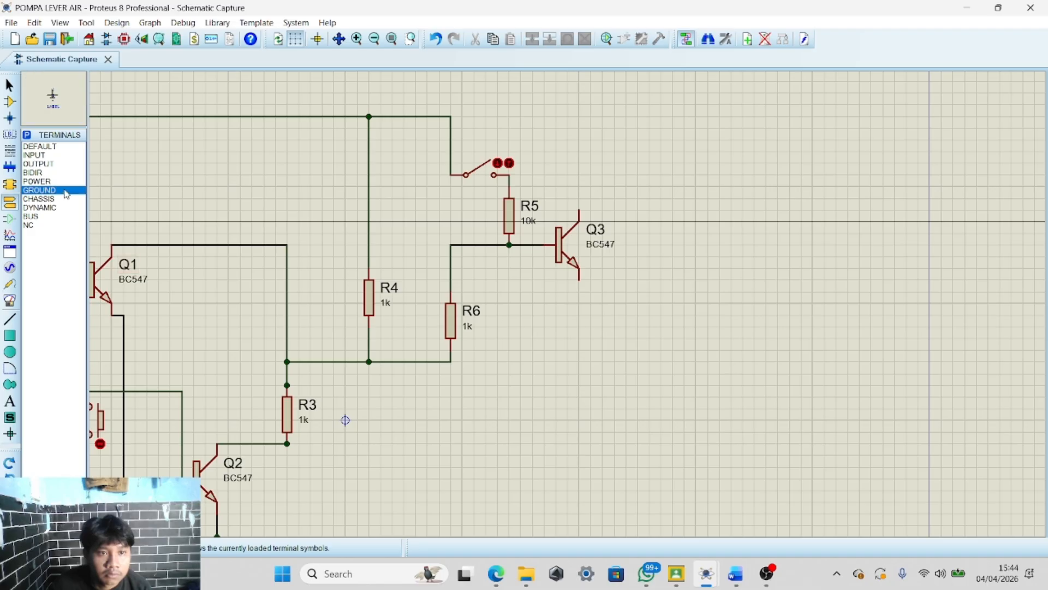
scroll(606, 293, up, 3)
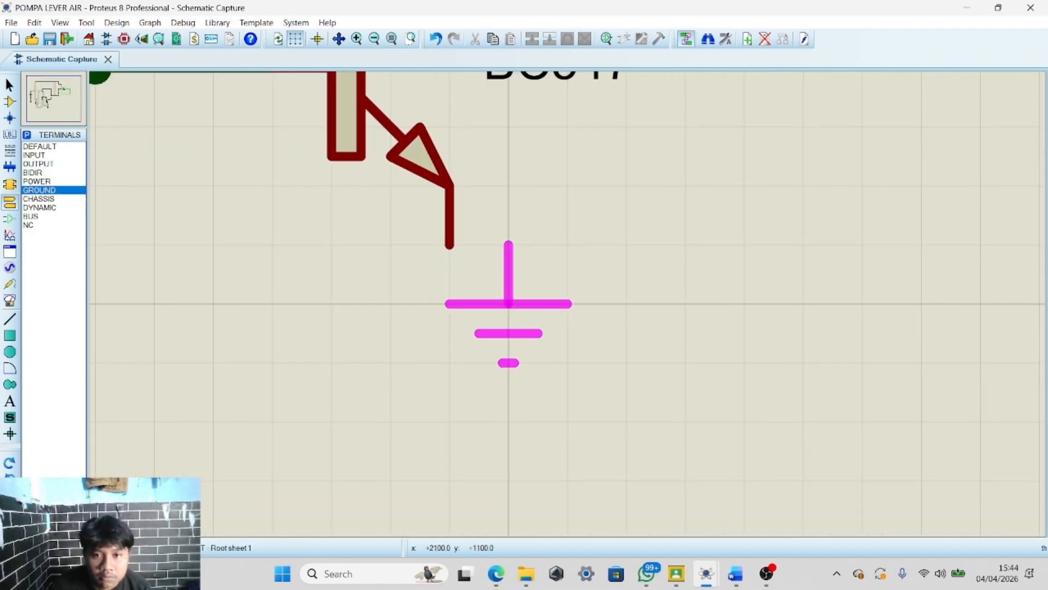
click(473, 359)
click(449, 246)
click(449, 301)
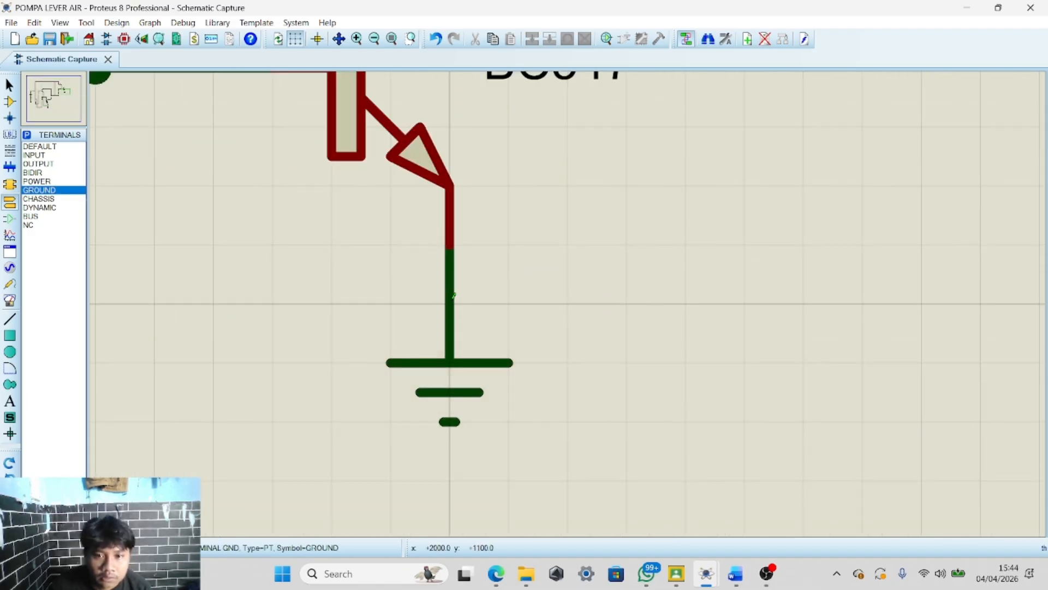
scroll(578, 298, down, 3)
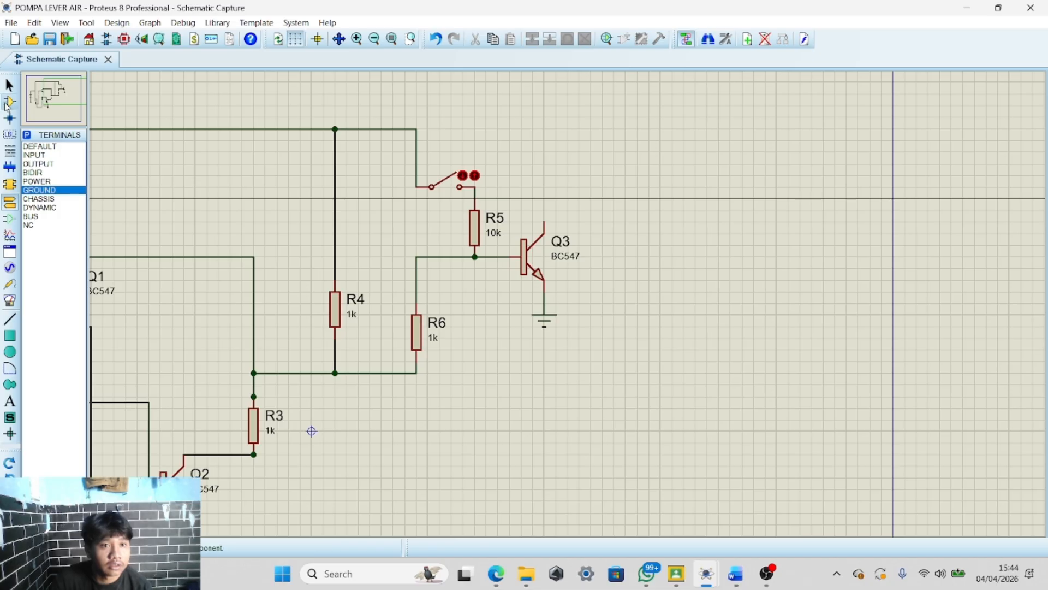
Place a horizontal resistor R7 right of R6's lower junction and wire its left lead to that junction
click(7, 103)
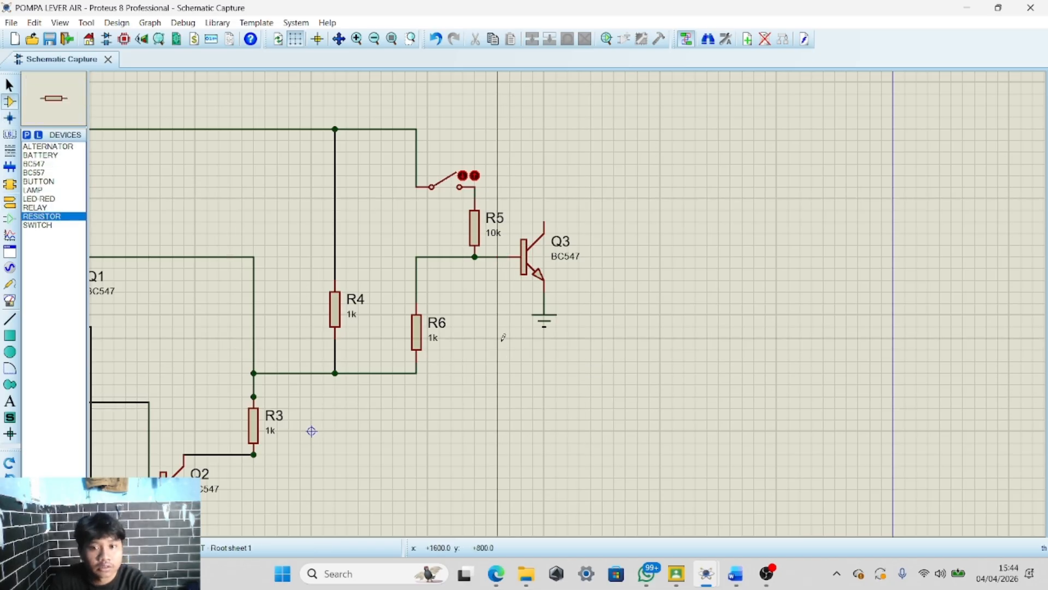
click(486, 373)
click(417, 373)
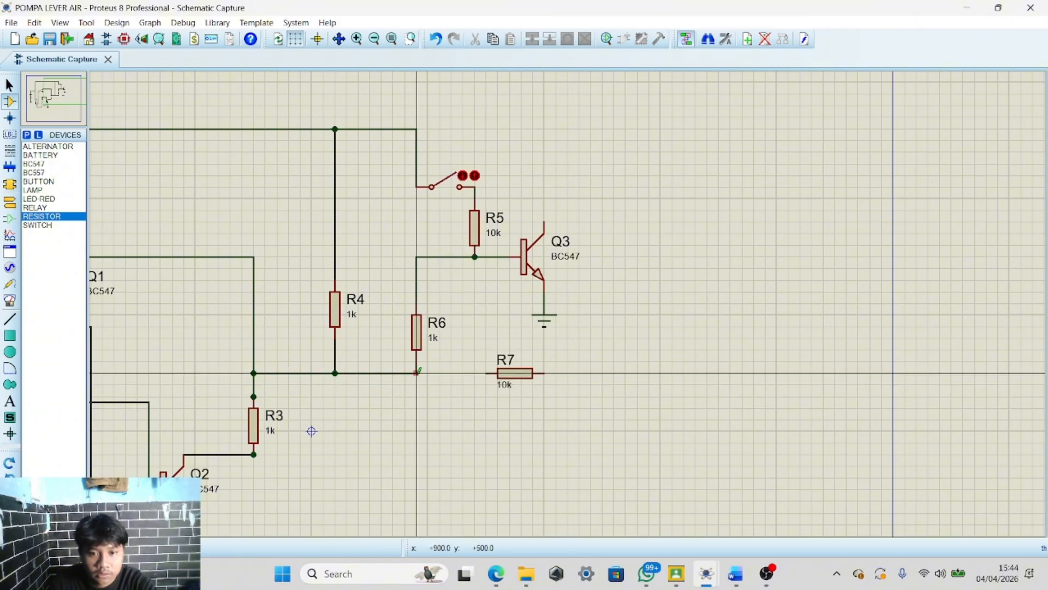
click(486, 373)
Set R7's value to 1k
double_click(503, 386)
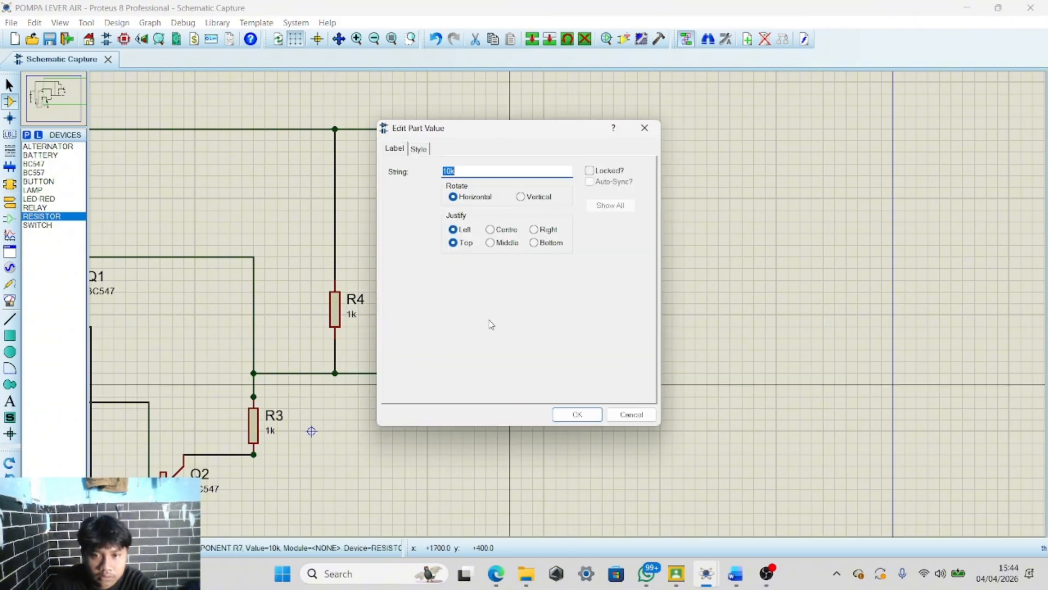
click(577, 417)
scroll(569, 322, down, 2)
scroll(569, 327, up, 3)
scroll(569, 300, down, 2)
scroll(569, 298, up, 1)
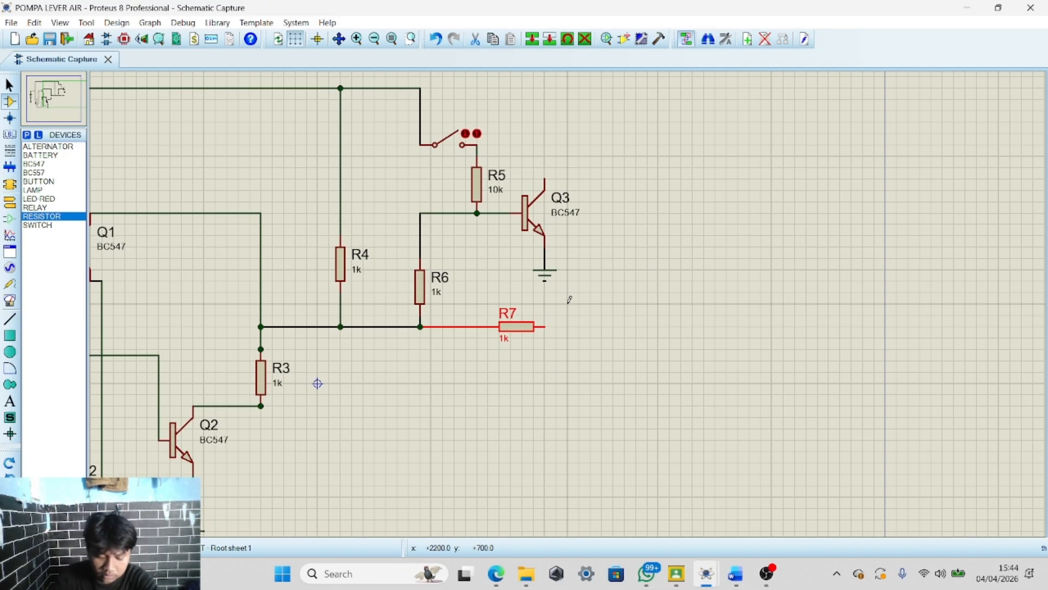
Run a wire up from Q3's collector and place a horizontal 10k resistor R8 connected to its end
click(546, 173)
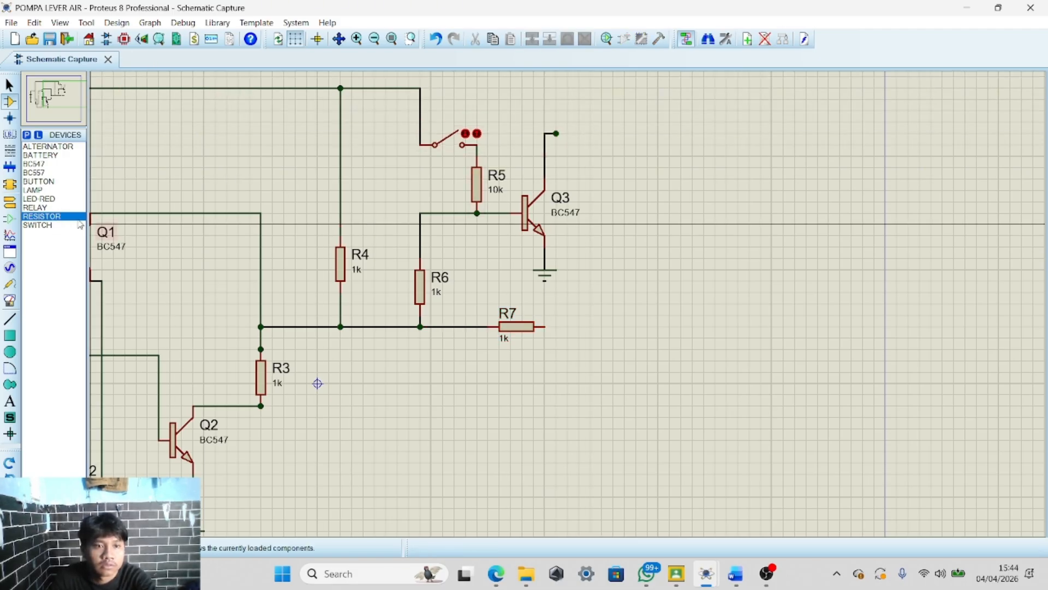
click(608, 122)
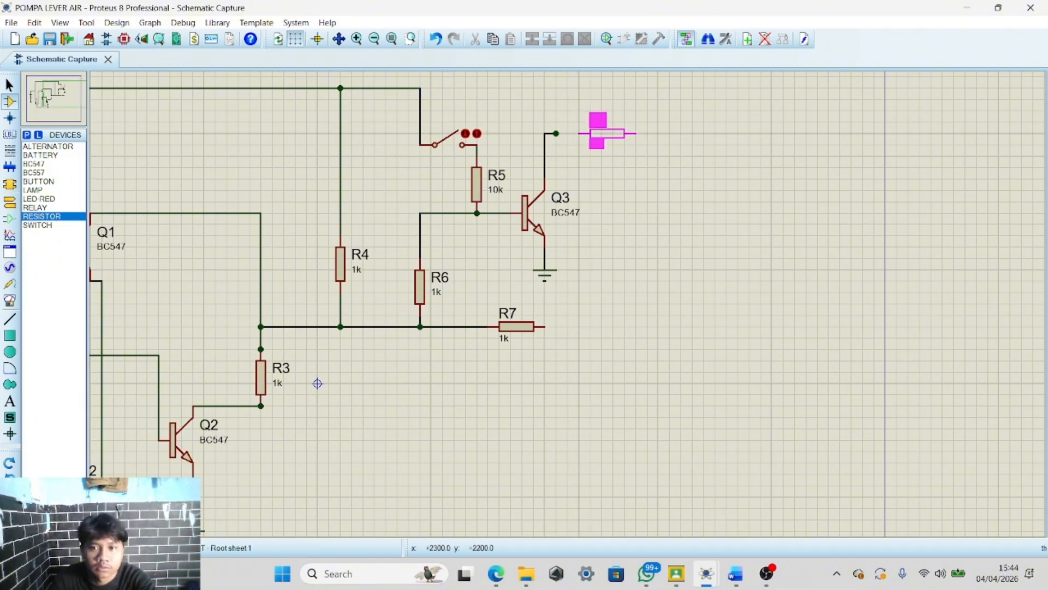
click(595, 133)
click(567, 133)
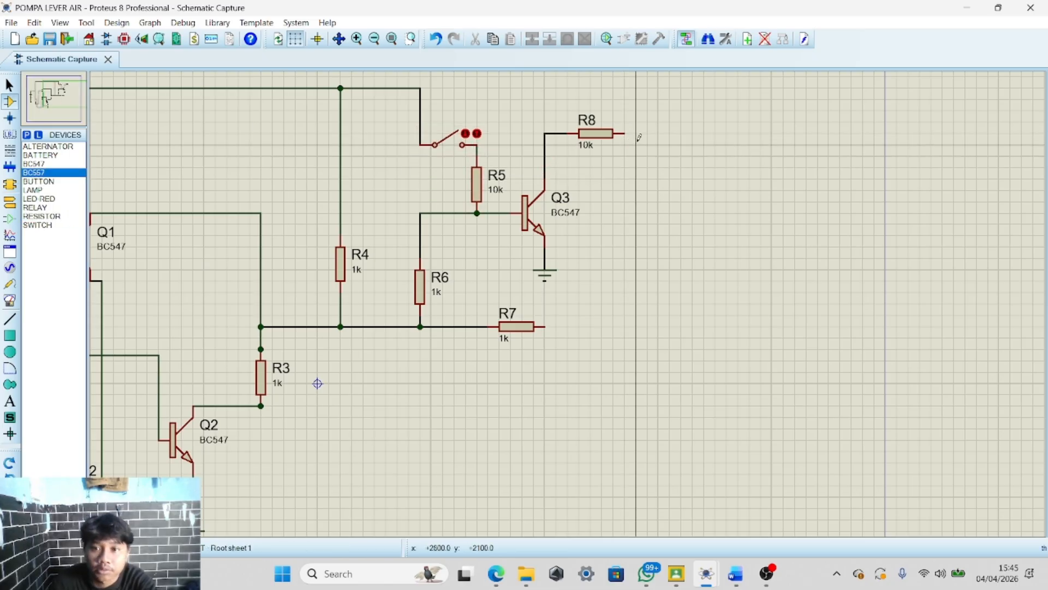
Place a BC557 transistor Q4 to the right of R8
click(636, 190)
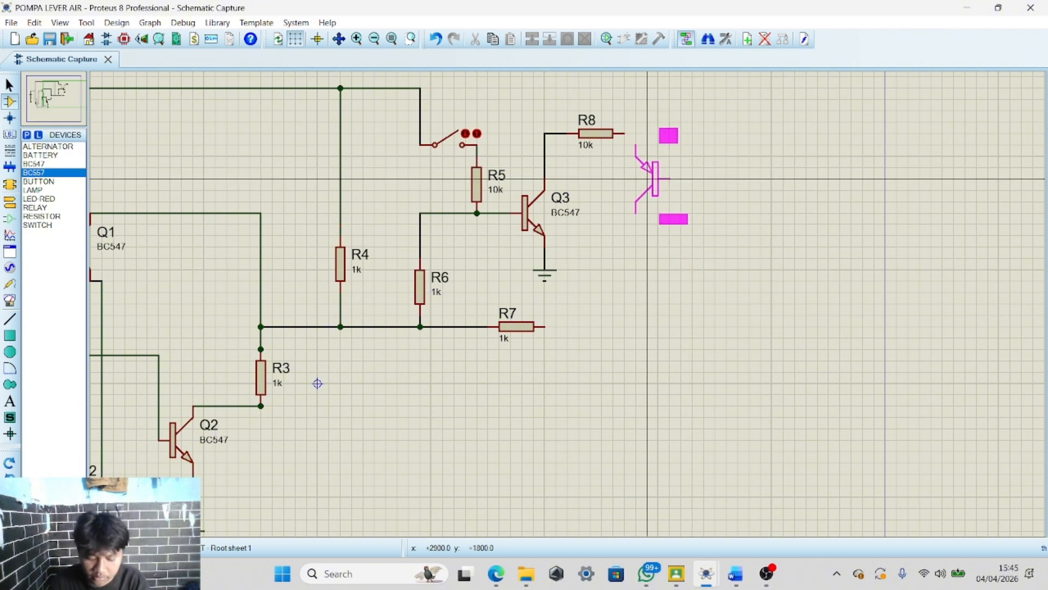
scroll(316, 382, down, 2)
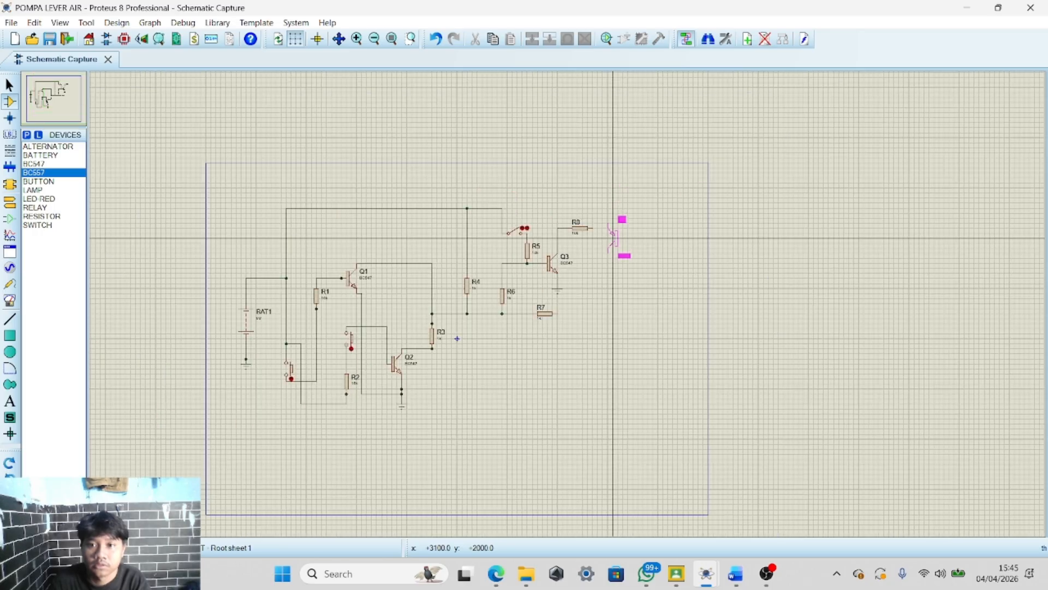
scroll(217, 529, up, 2)
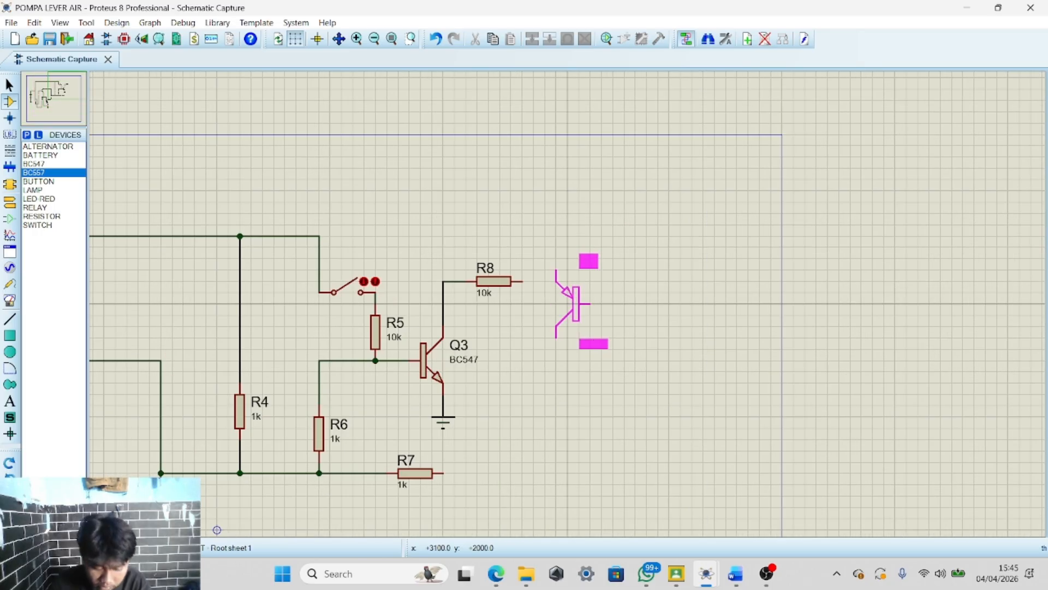
click(568, 303)
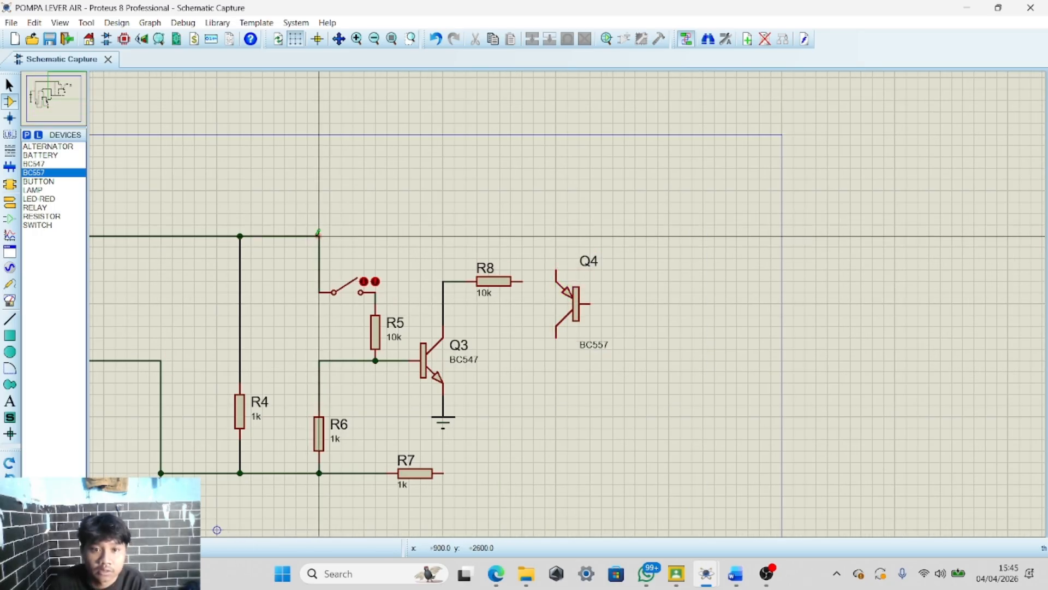
Wire the top supply rail to Q4's emitter and R8's right lead to Q4's base
click(319, 235)
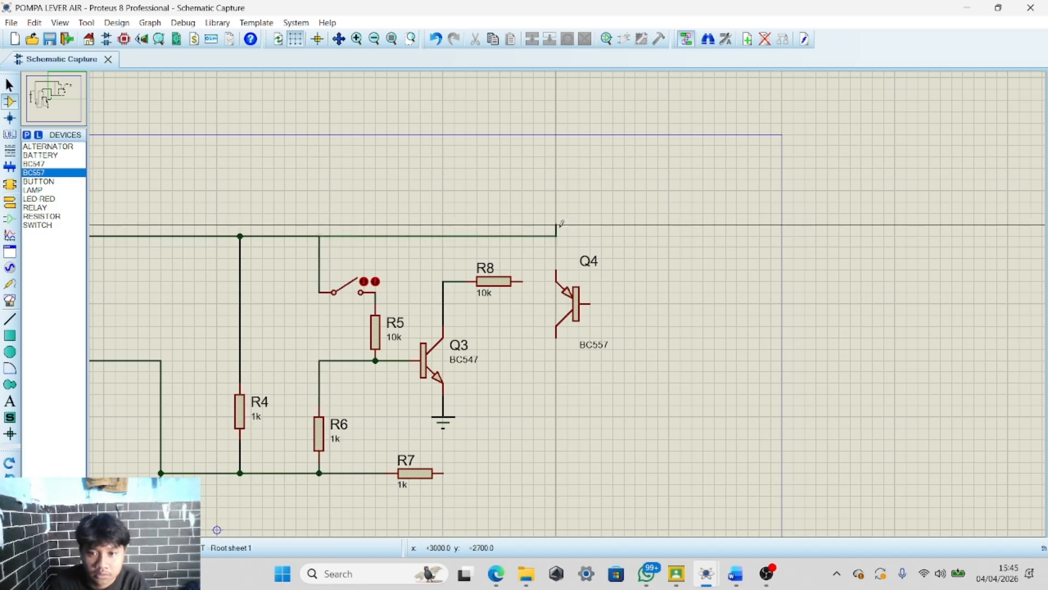
click(556, 271)
click(523, 280)
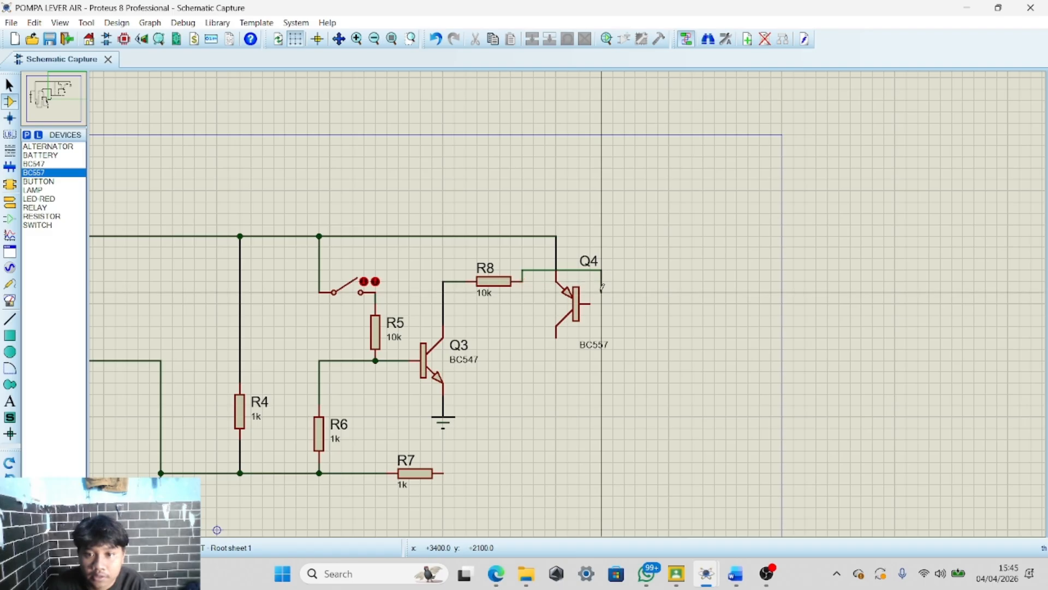
Wire Q4's collector down to R7's right lead
click(556, 338)
scroll(556, 339, down, 2)
scroll(566, 314, up, 3)
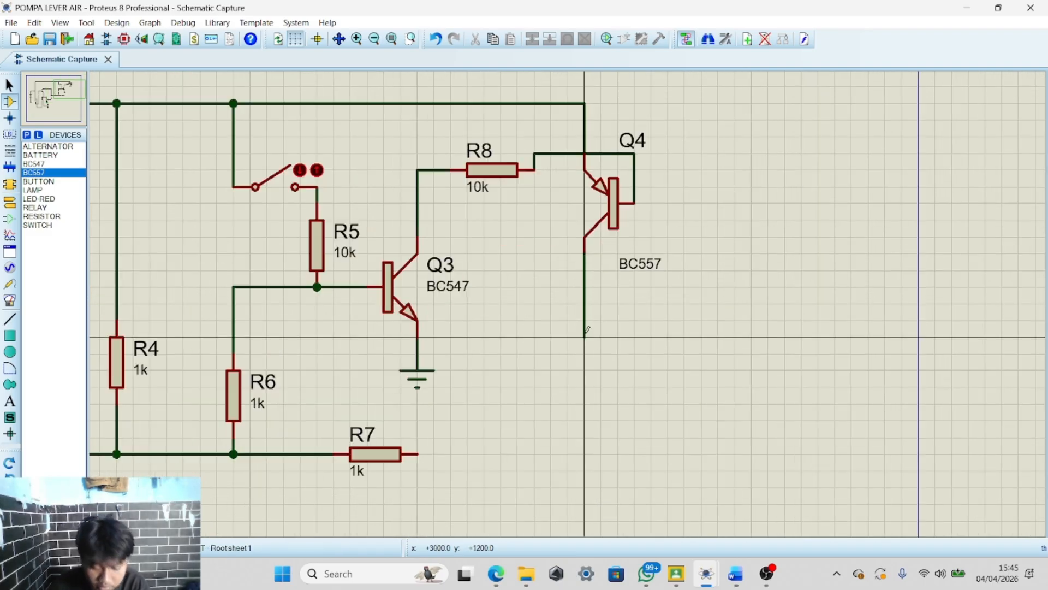
scroll(569, 306, down, 1)
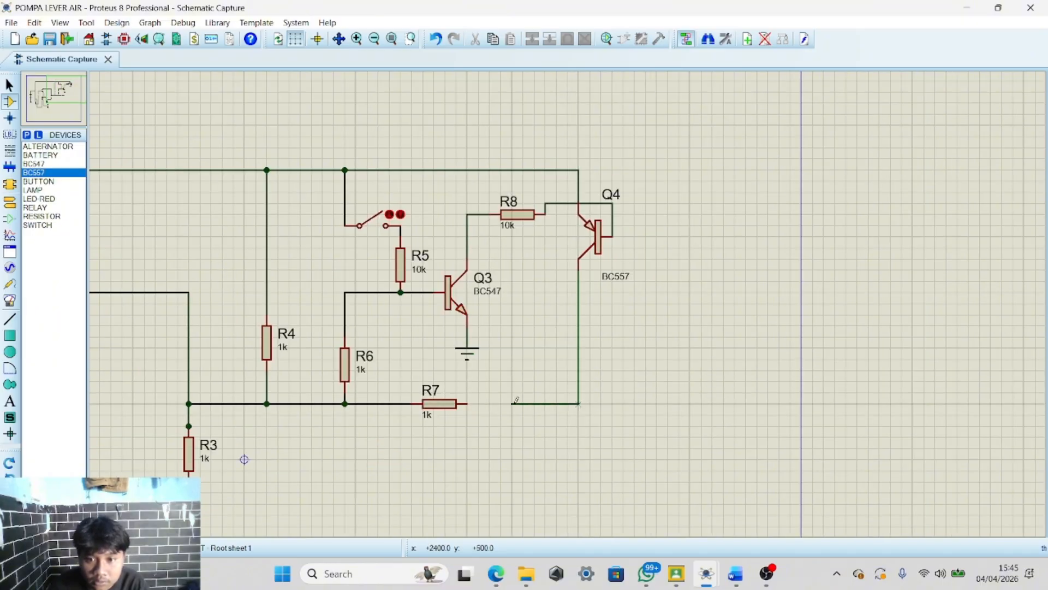
click(466, 404)
Place a 12V relay RL1 below and right of Q4
scroll(606, 359, down, 1)
scroll(606, 358, down, 1)
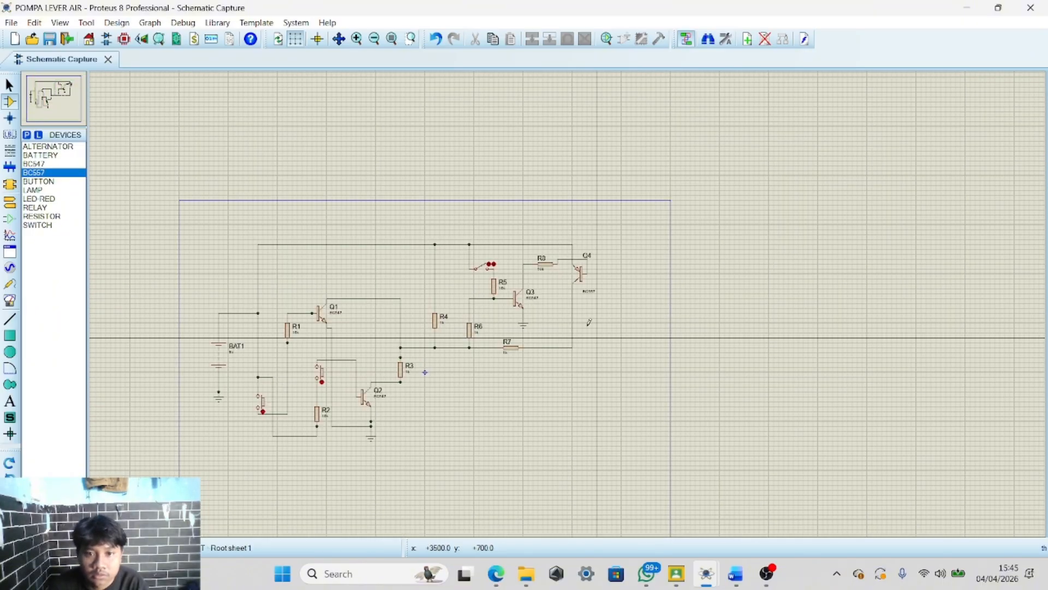
scroll(570, 299, up, 2)
scroll(570, 299, down, 2)
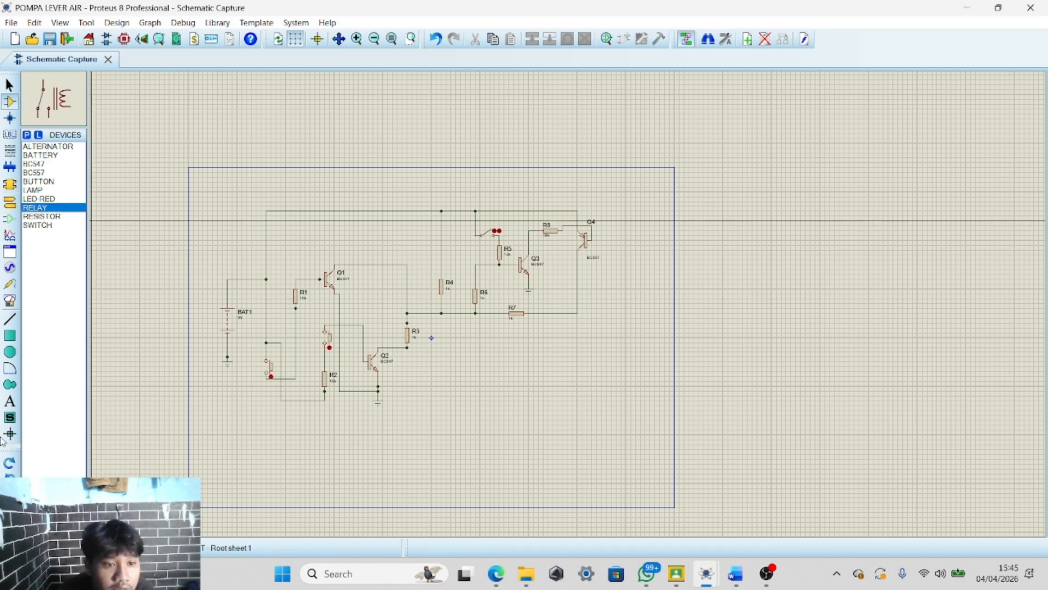
click(579, 410)
scroll(611, 327, up, 3)
scroll(586, 303, down, 2)
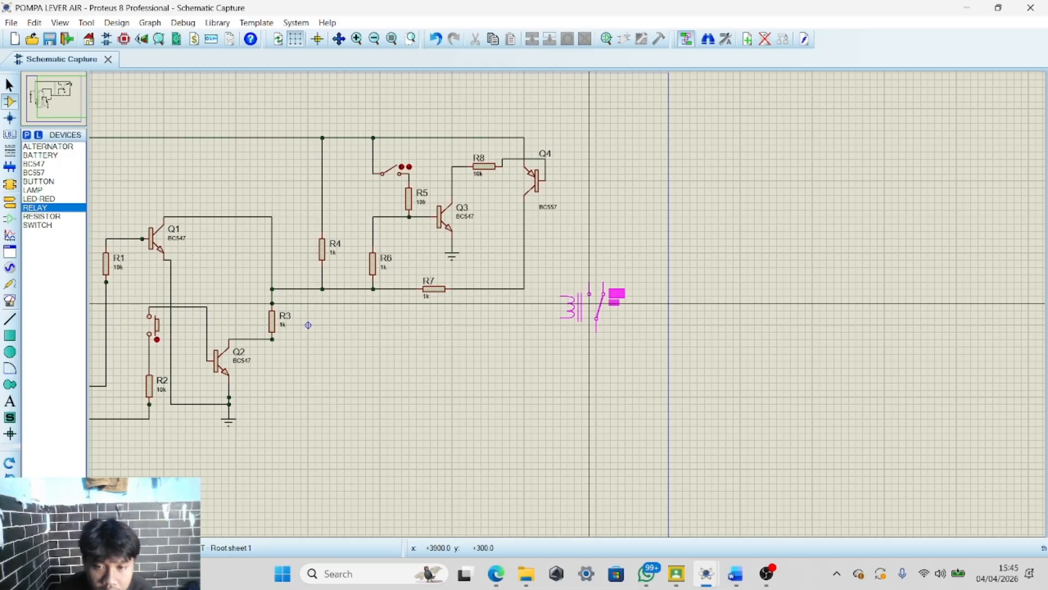
click(560, 331)
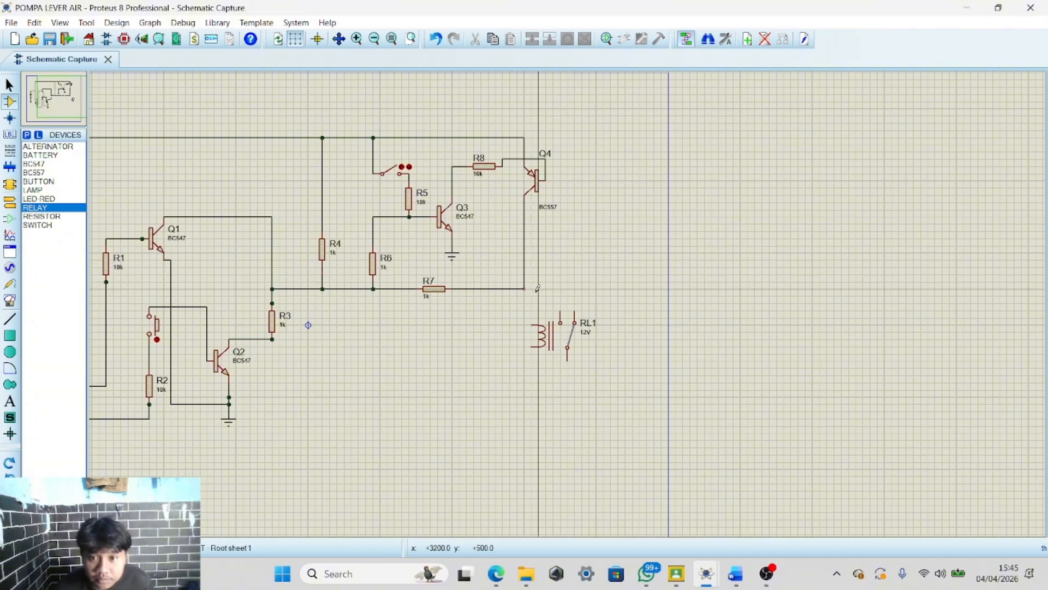
Move relay RL1 slightly to the right
drag(510, 312, 629, 376)
mouse_move(558, 331)
mouse_down()
mouse_move(608, 332)
mouse_move(579, 329)
mouse_up()
click(555, 294)
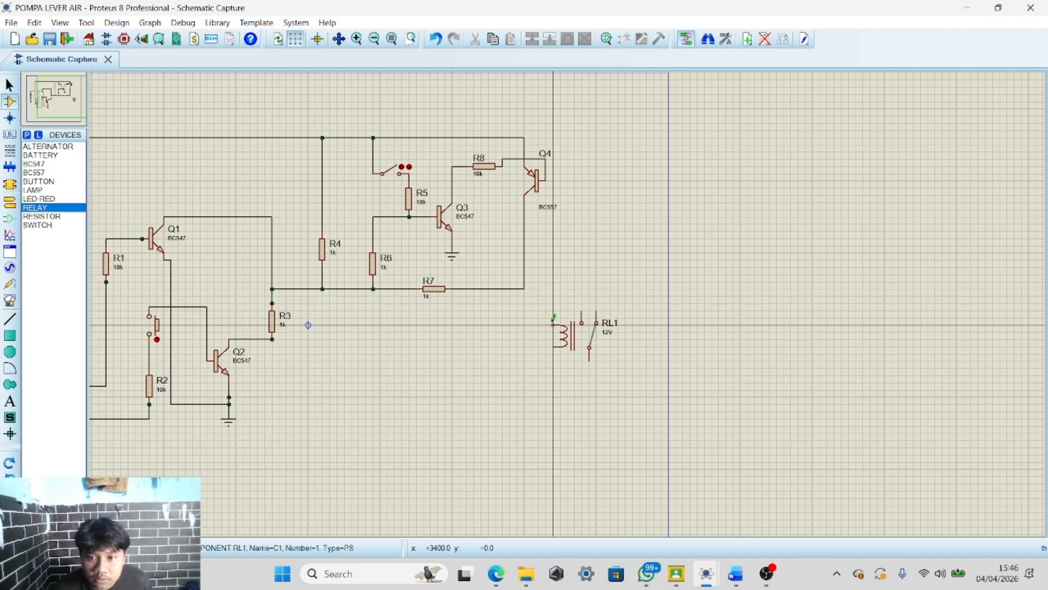
Wire the relay coil's upper pin to the wire joining Q4's collector and R7
click(552, 321)
click(525, 281)
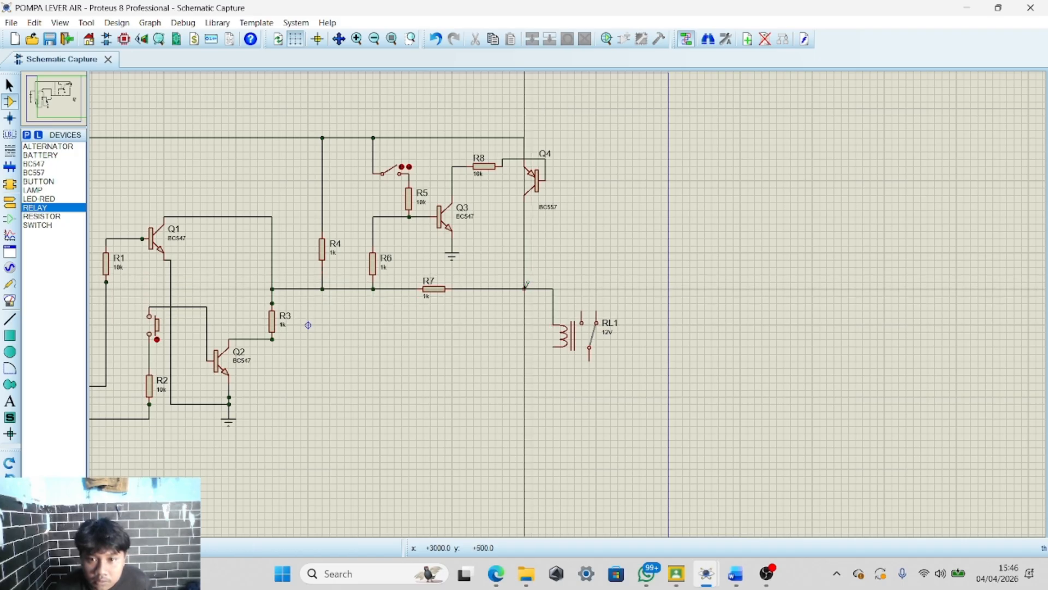
click(525, 289)
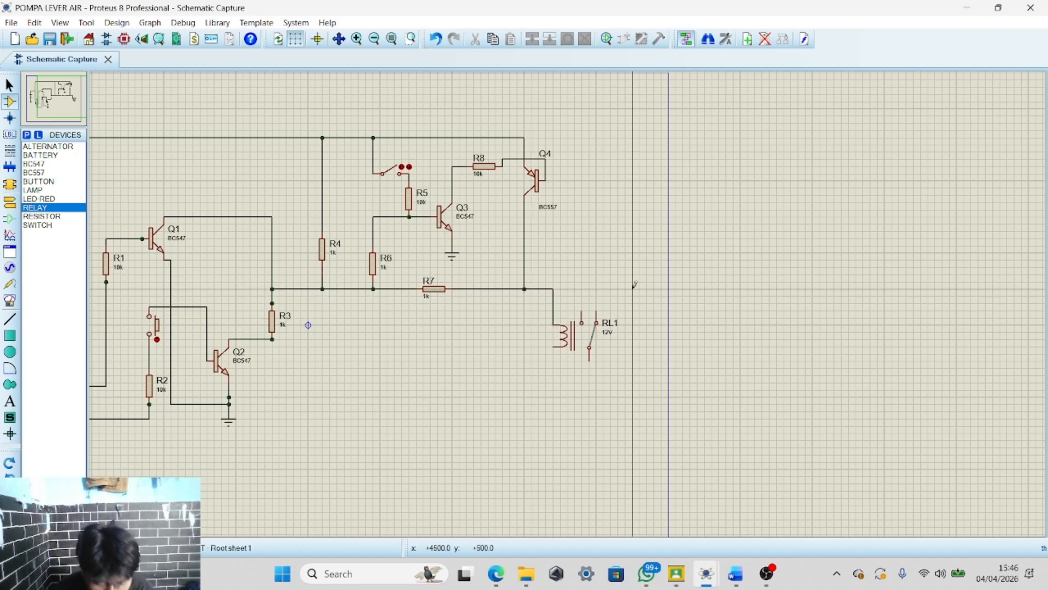
Run a wire down from the relay coil's lower pin and place a ground terminal at its end
click(553, 346)
double_click(553, 368)
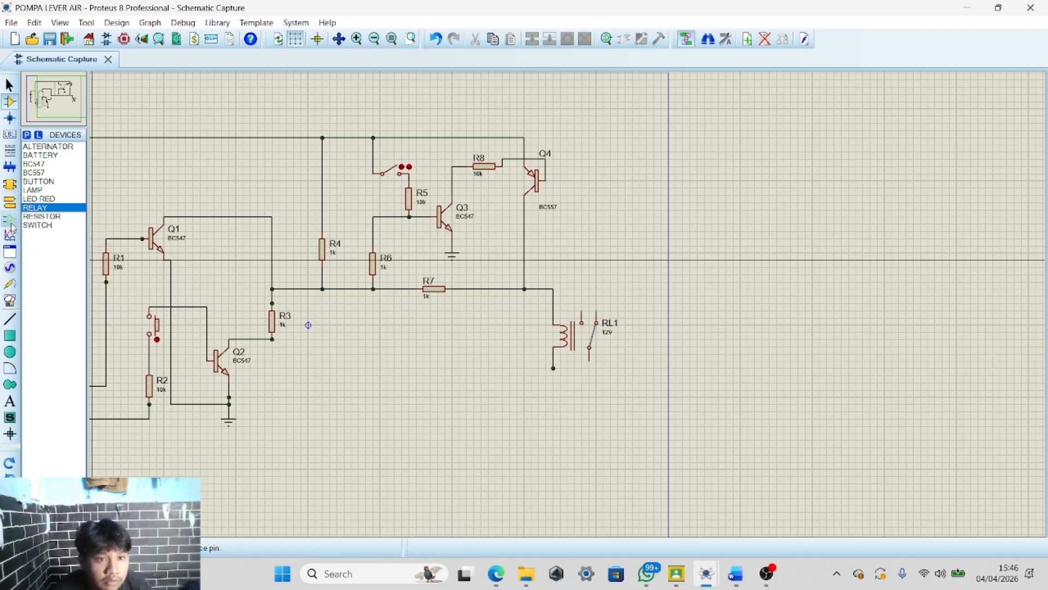
click(10, 202)
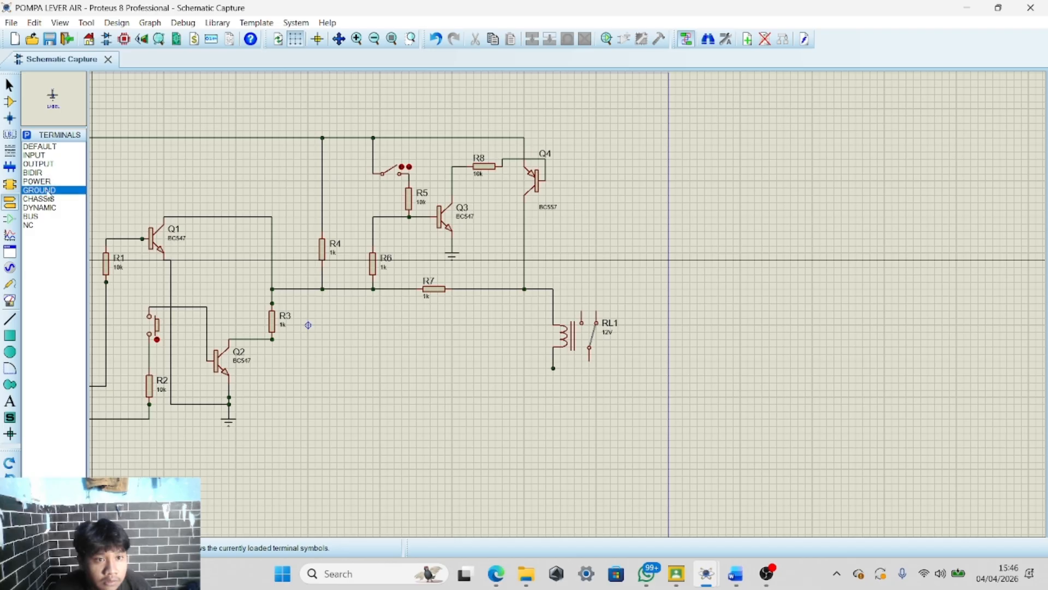
scroll(553, 381, up, 3)
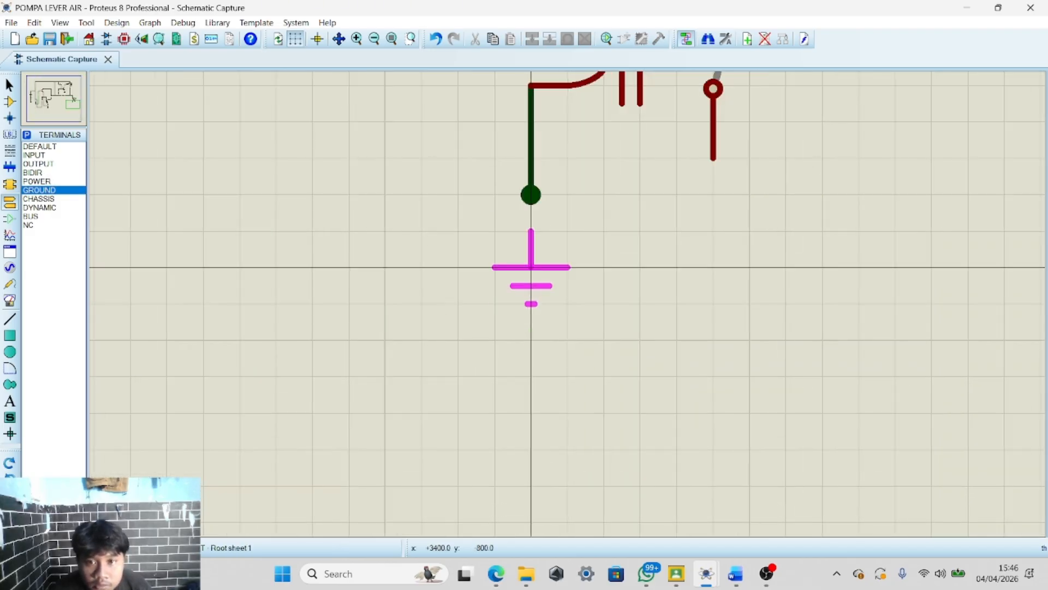
click(530, 267)
scroll(530, 267, down, 4)
scroll(578, 309, up, 3)
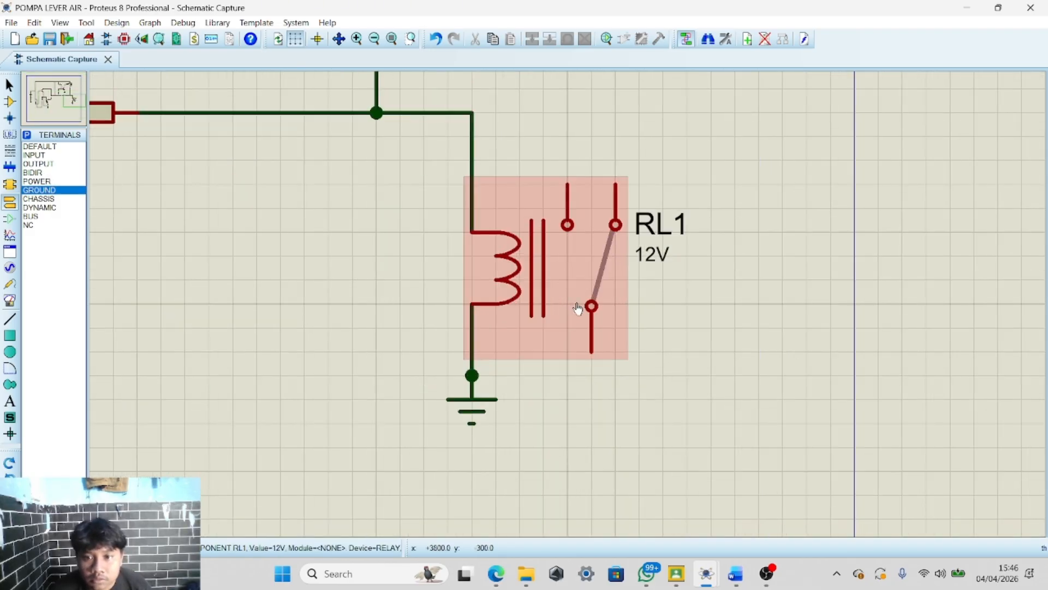
scroll(578, 310, down, 3)
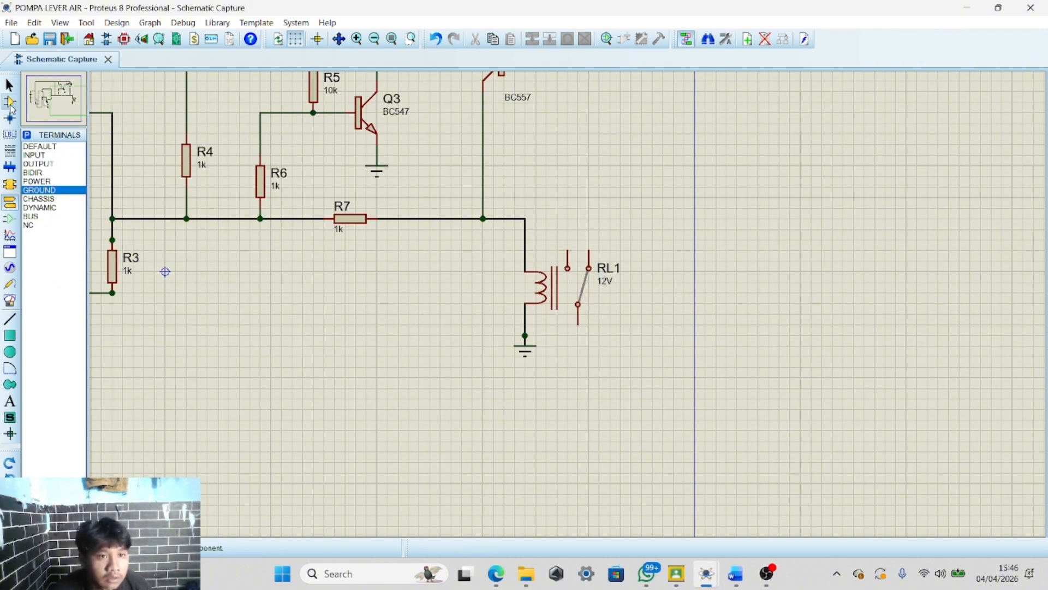
Place an alternator to the right of the relay and wire its left terminal to the relay's supply wire
click(11, 103)
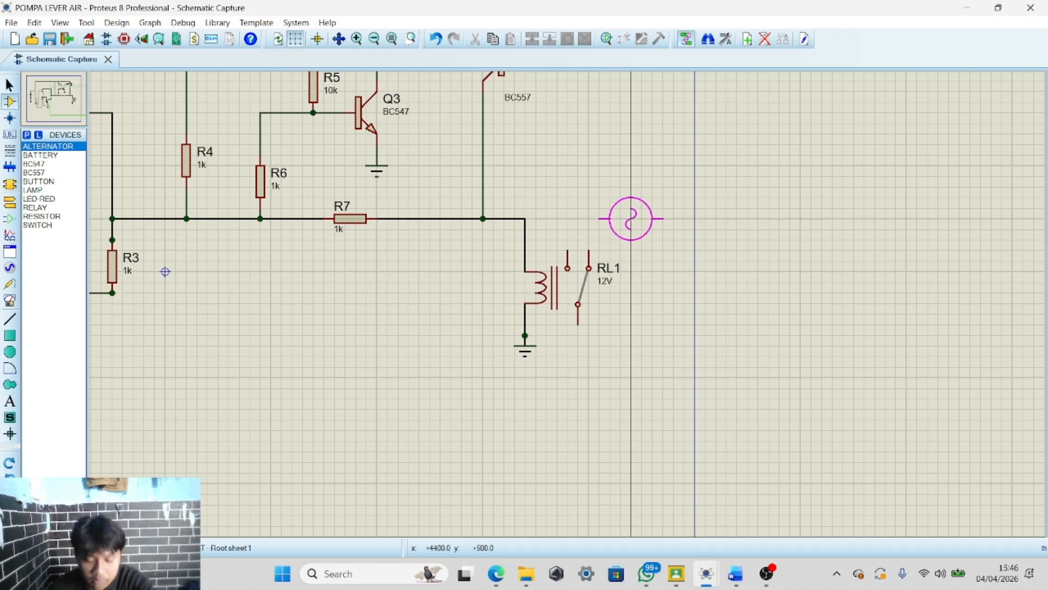
click(641, 218)
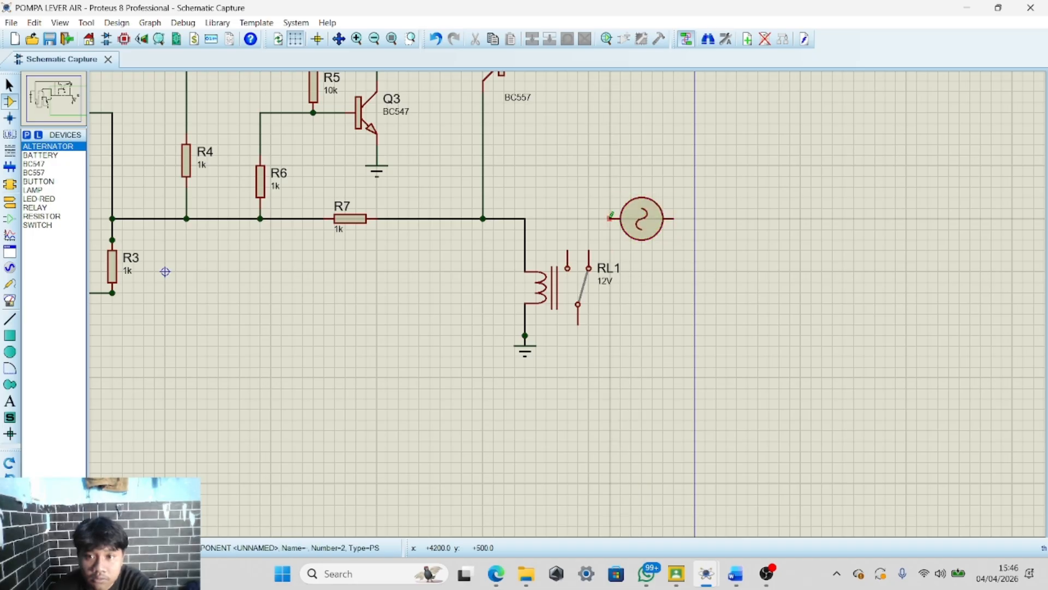
click(610, 218)
click(526, 218)
Run a wire from the alternator's right terminal down to a point level with the relay's lower end
click(675, 219)
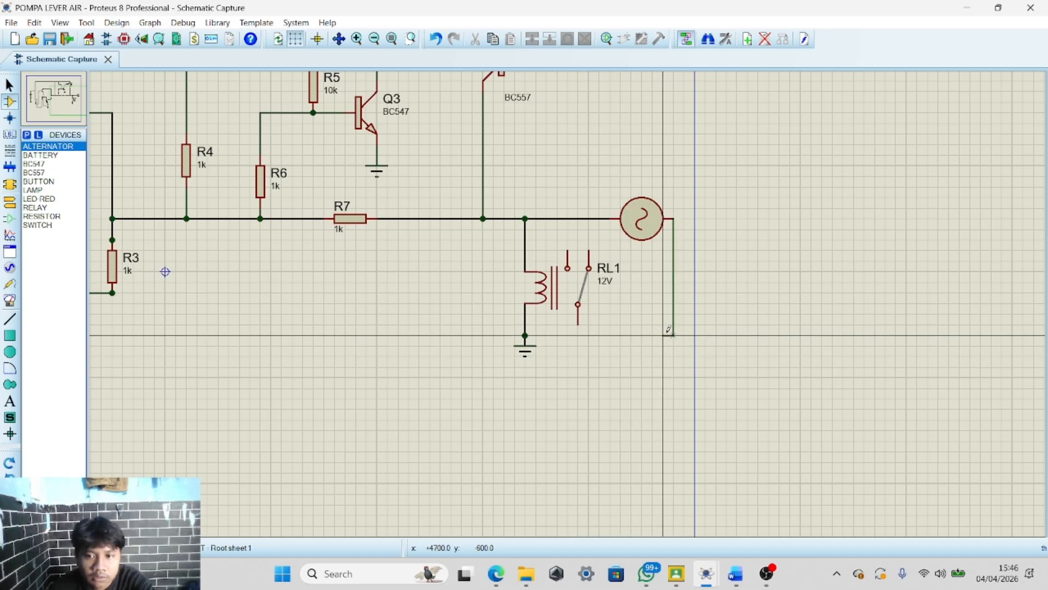
double_click(664, 334)
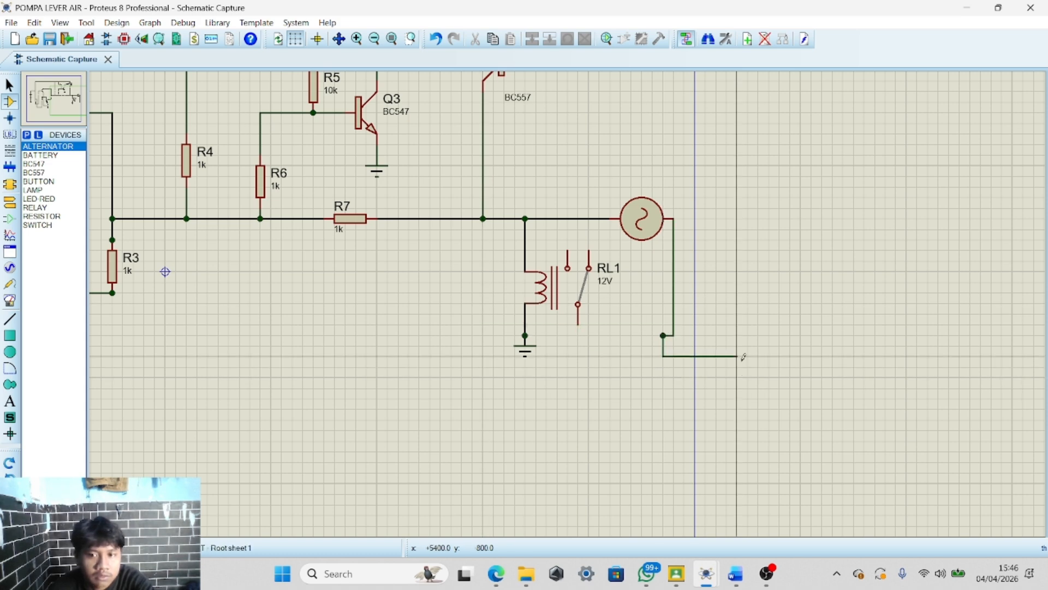
Place a 12V lamp below the relay contact and wire its right pin to the alternator's downward wire
click(44, 198)
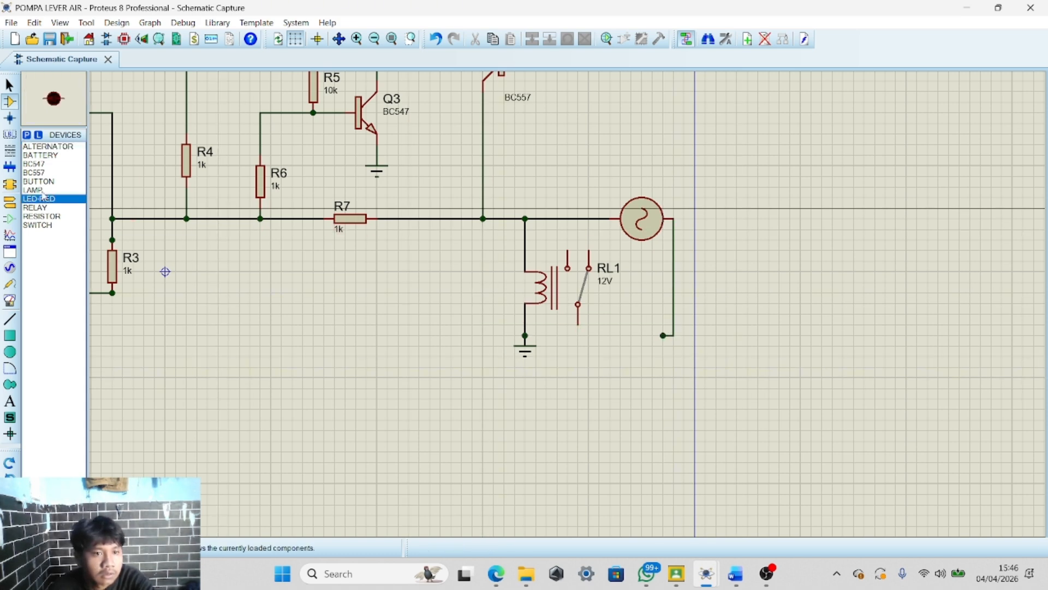
key(Up)
key(Up)
key(Up)
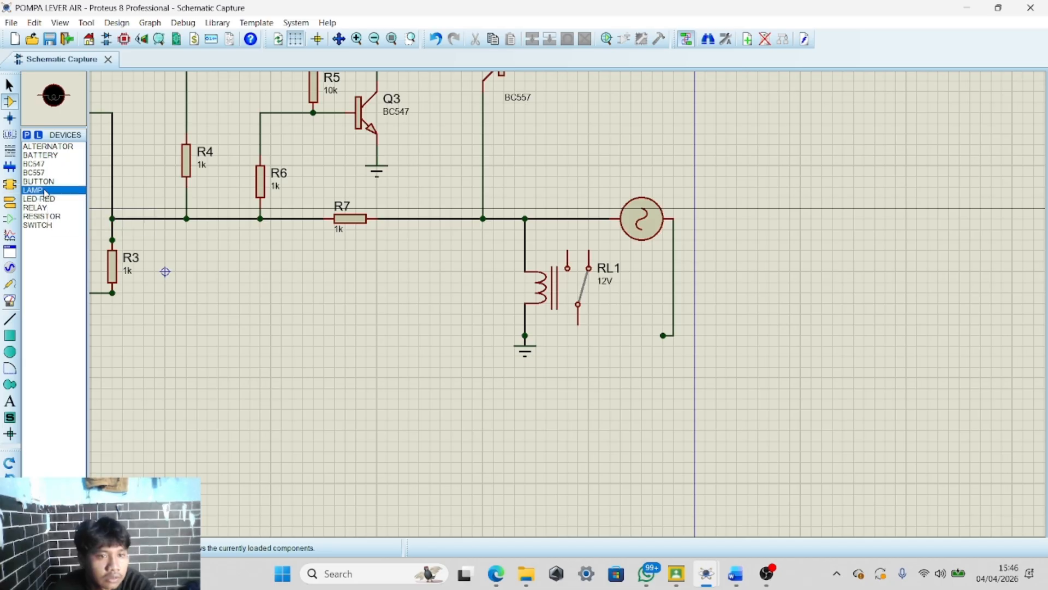
key(Down)
key(Down)
key(Down)
key(Down)
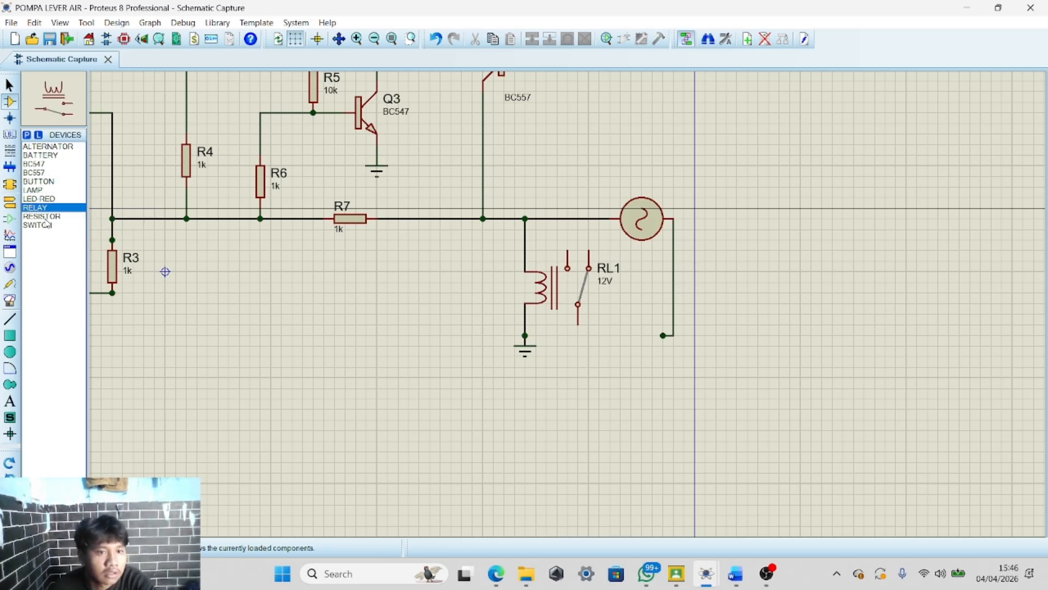
click(45, 155)
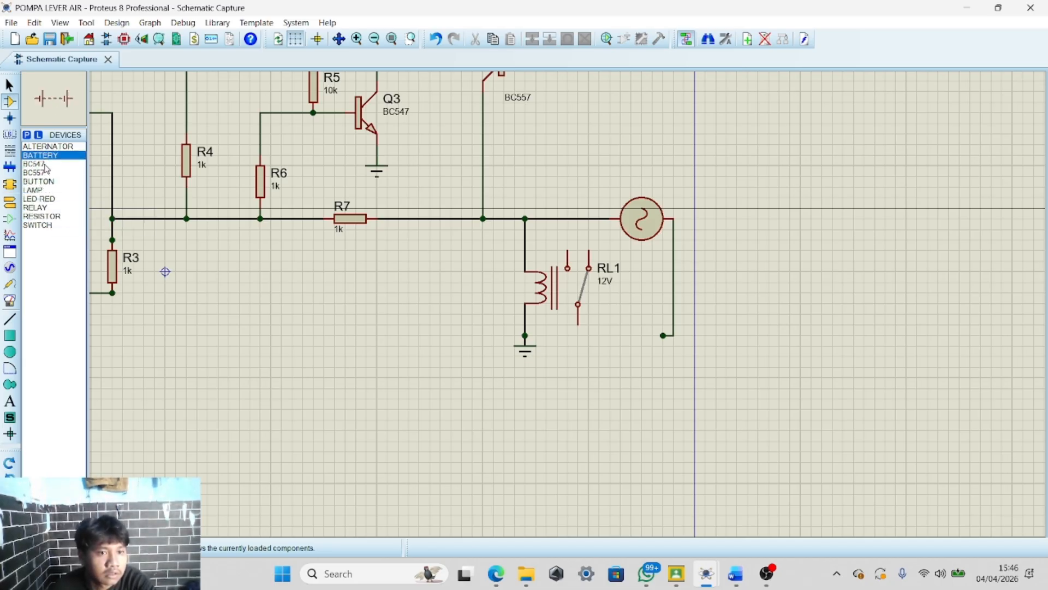
click(38, 190)
click(568, 316)
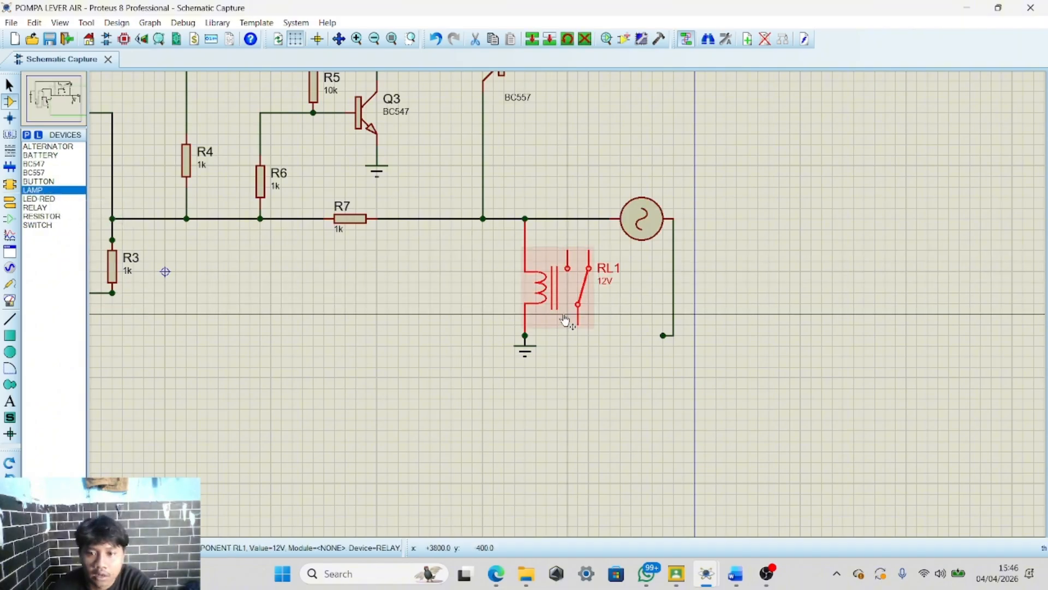
click(599, 345)
click(603, 339)
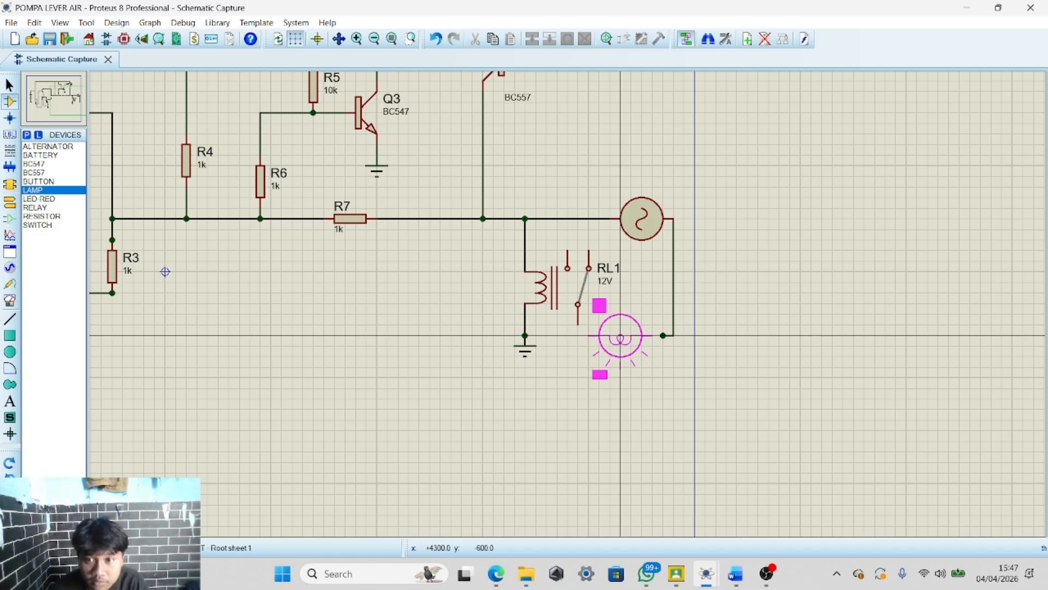
click(620, 335)
click(663, 335)
click(653, 335)
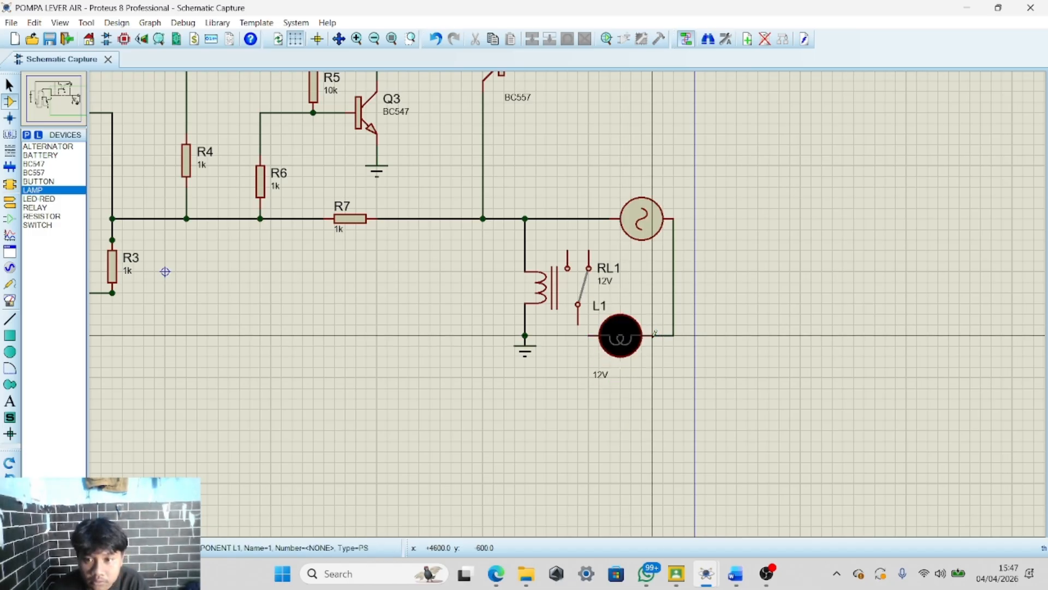
click(589, 335)
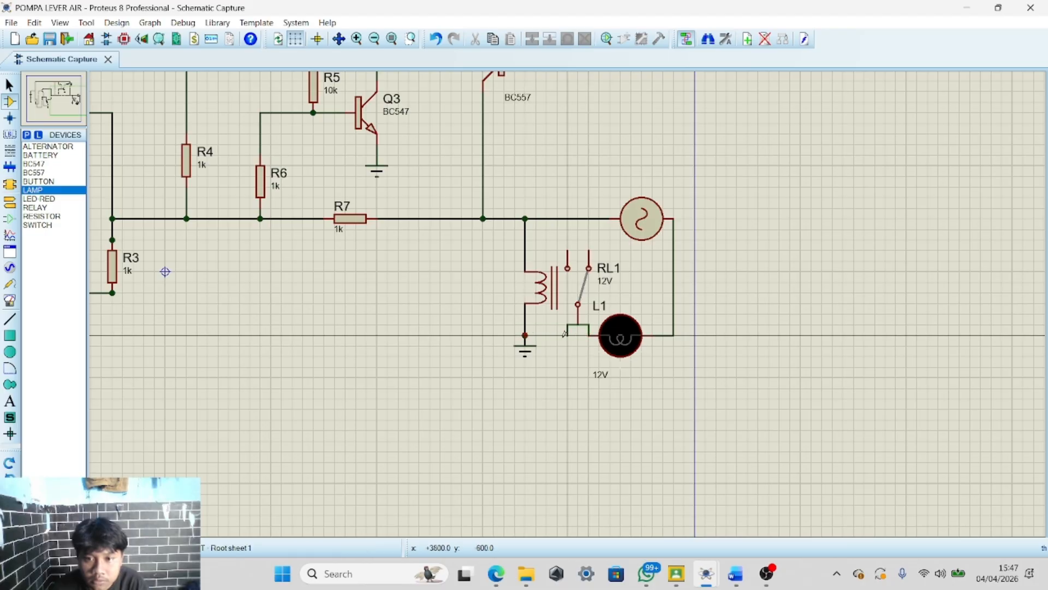
scroll(547, 345, up, 1)
scroll(589, 302, down, 1)
scroll(600, 302, up, 2)
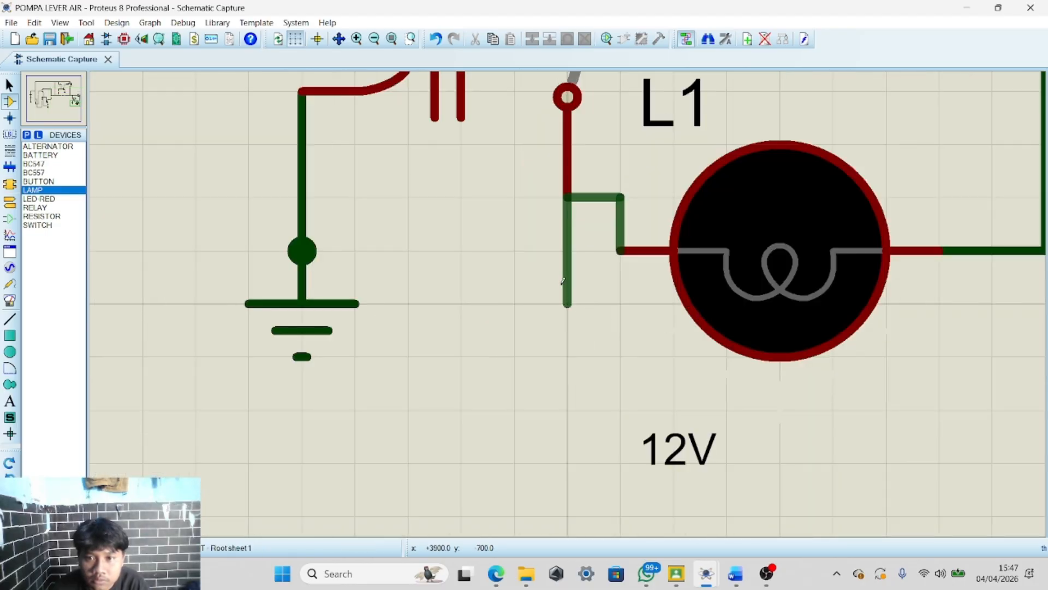
scroll(567, 303, down, 1)
right_click(531, 288)
click(589, 280)
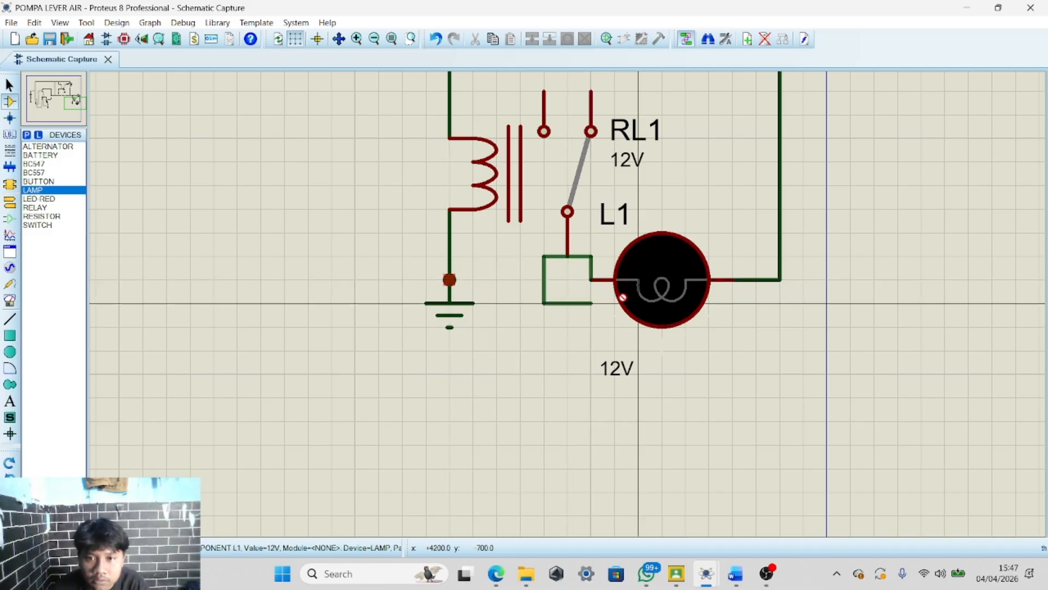
right_click(530, 280)
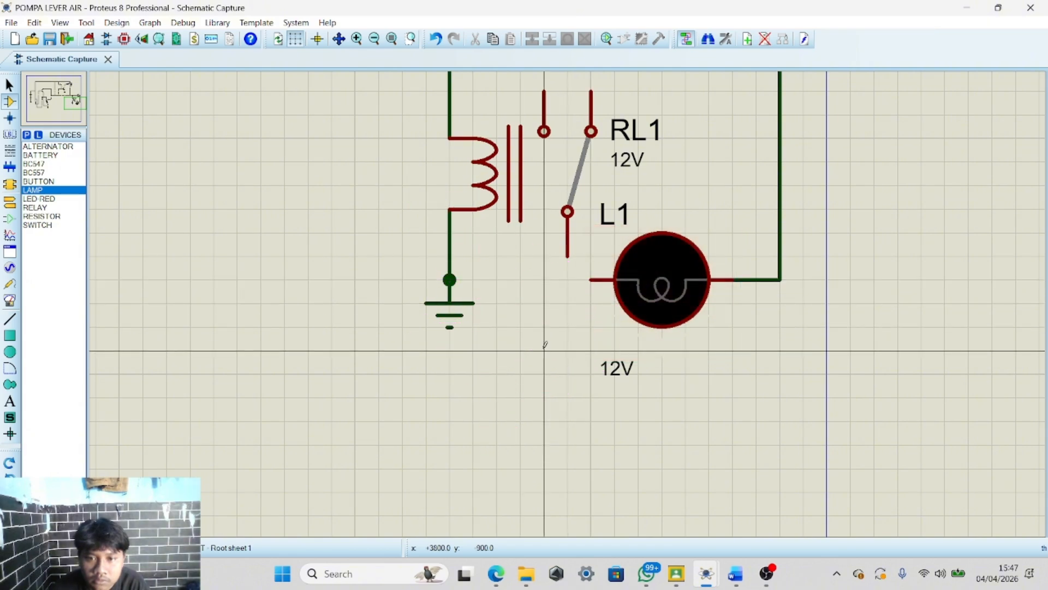
Wire the lamp's left pin to the ground junction beneath the relay coil
click(463, 287)
click(592, 279)
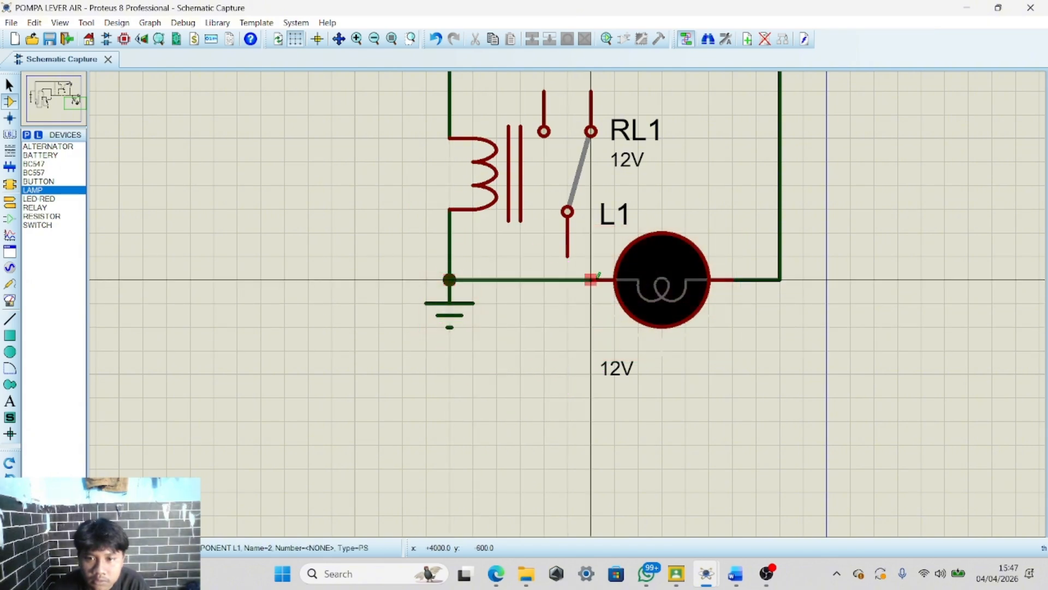
scroll(596, 276, down, 3)
scroll(573, 295, up, 3)
scroll(568, 306, down, 2)
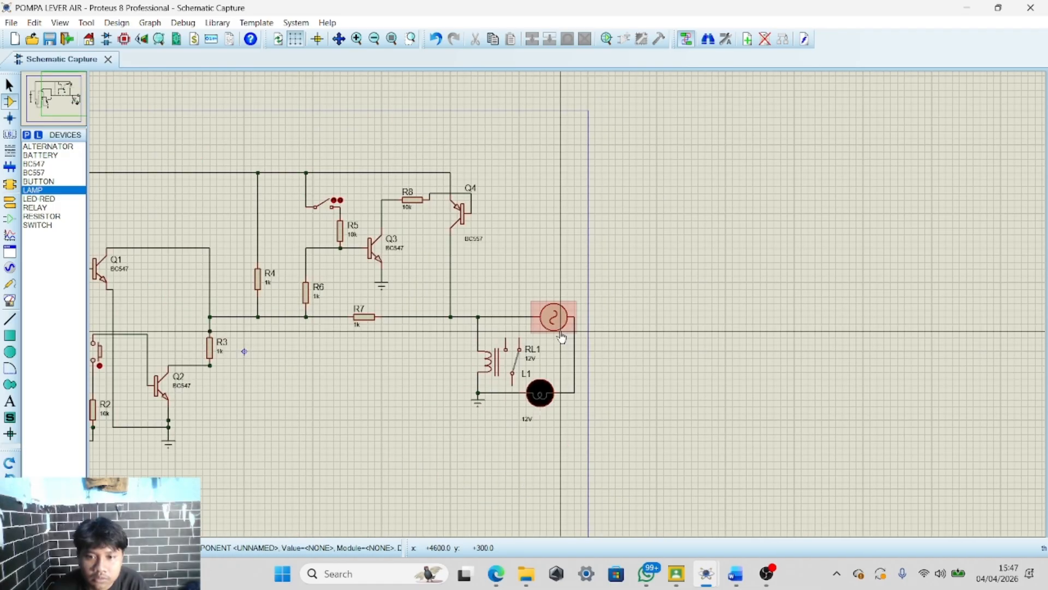
Try to shift the relay, alternator and lamp group slightly left within the sheet border
scroll(569, 299, up, 2)
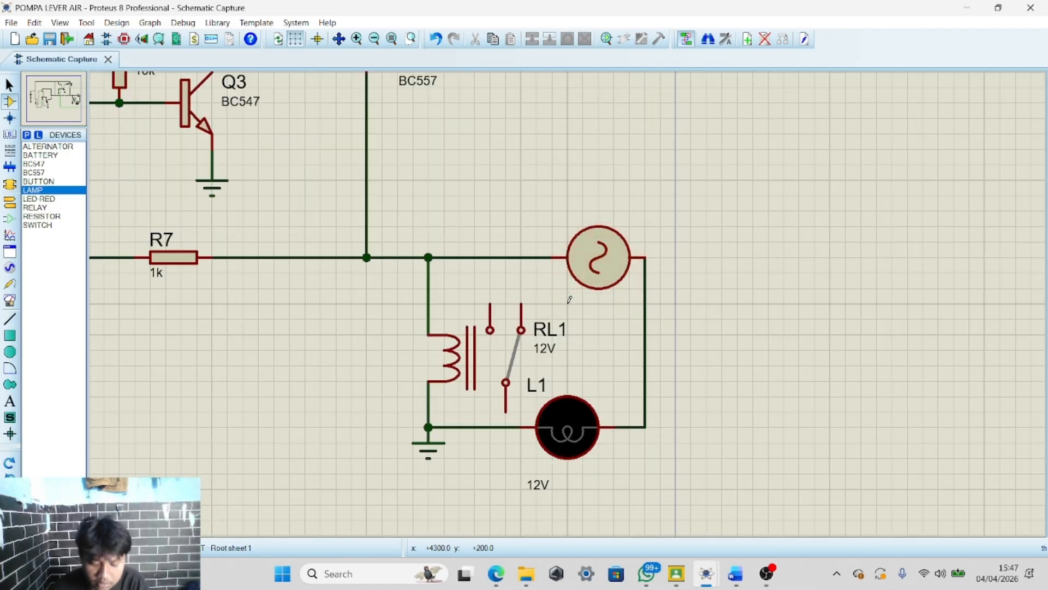
scroll(570, 299, down, 3)
scroll(568, 299, up, 2)
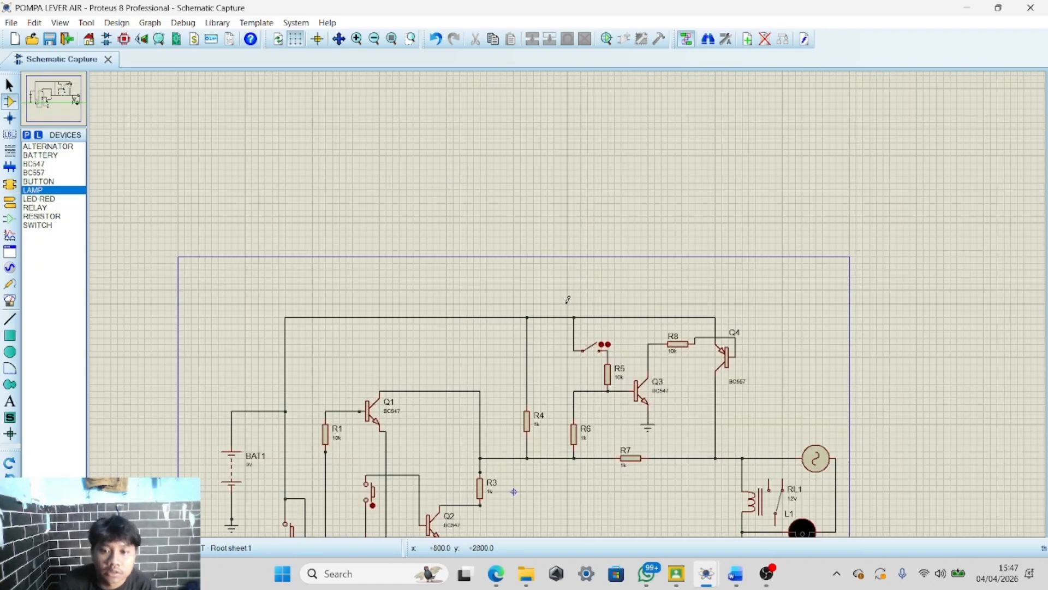
drag(514, 284, 744, 493)
drag(653, 386, 627, 386)
click(781, 377)
scroll(760, 403, down, 1)
scroll(569, 299, up, 1)
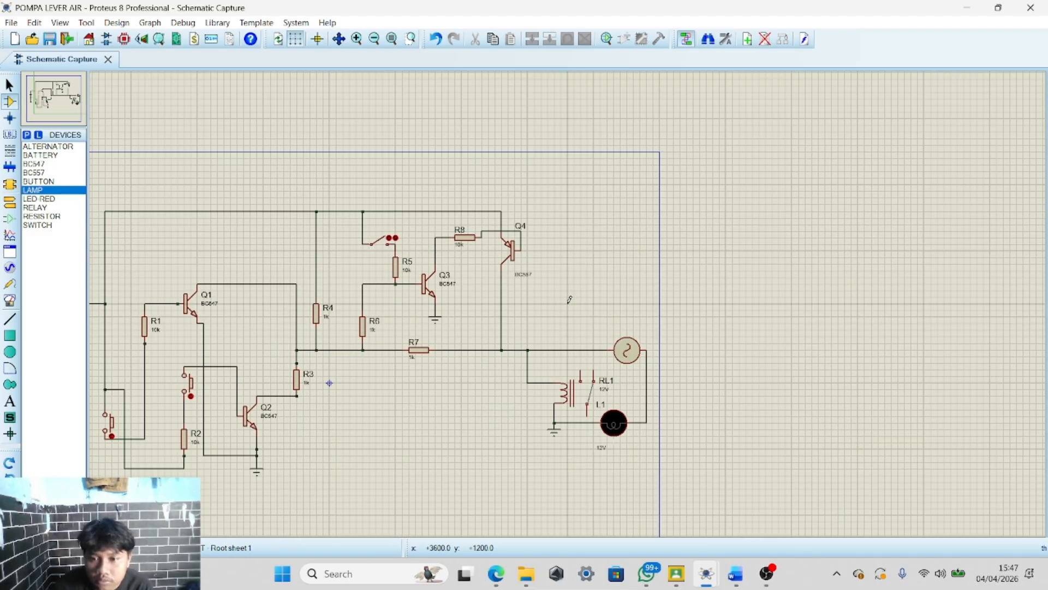
drag(521, 310, 660, 469)
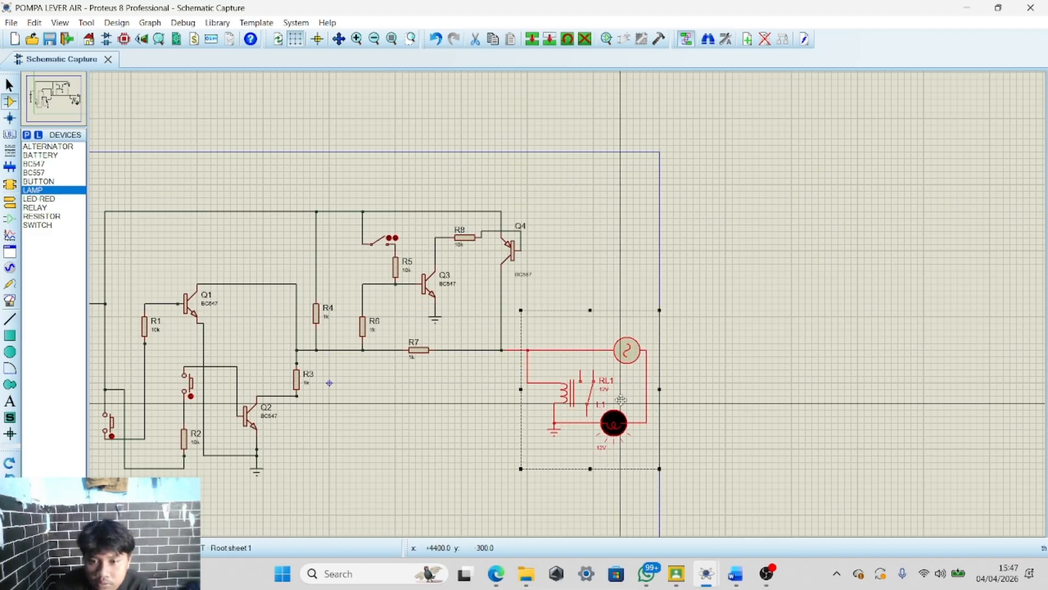
drag(615, 394, 589, 393)
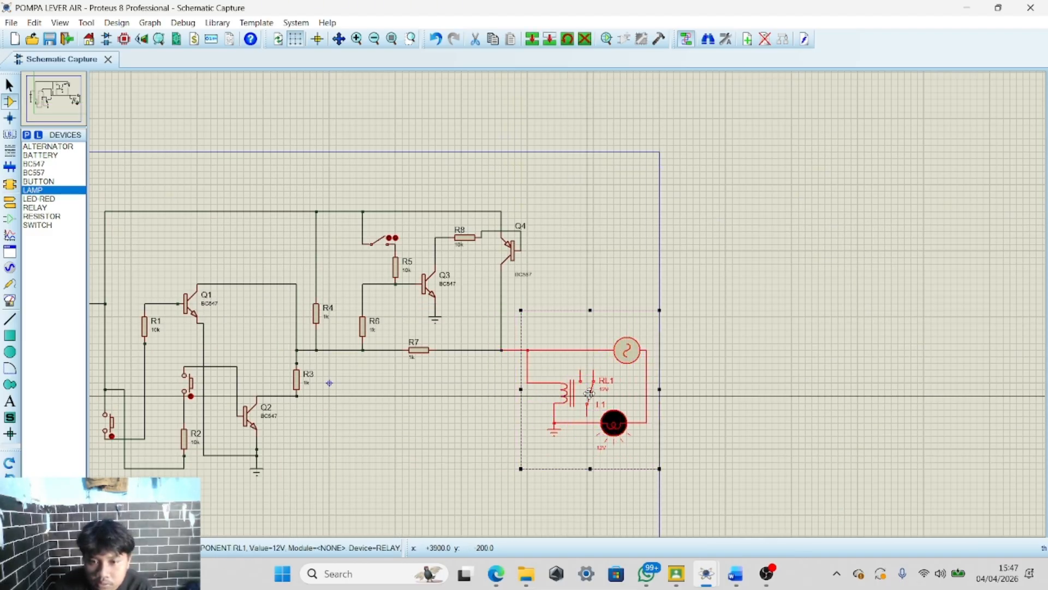
click(596, 244)
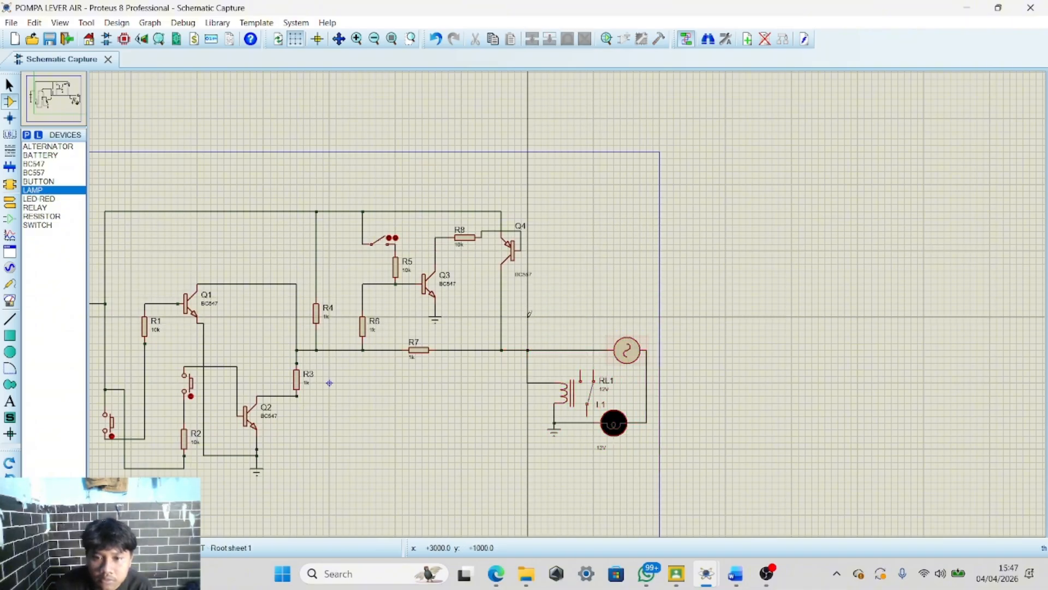
drag(521, 317, 666, 462)
drag(633, 396, 607, 396)
click(628, 245)
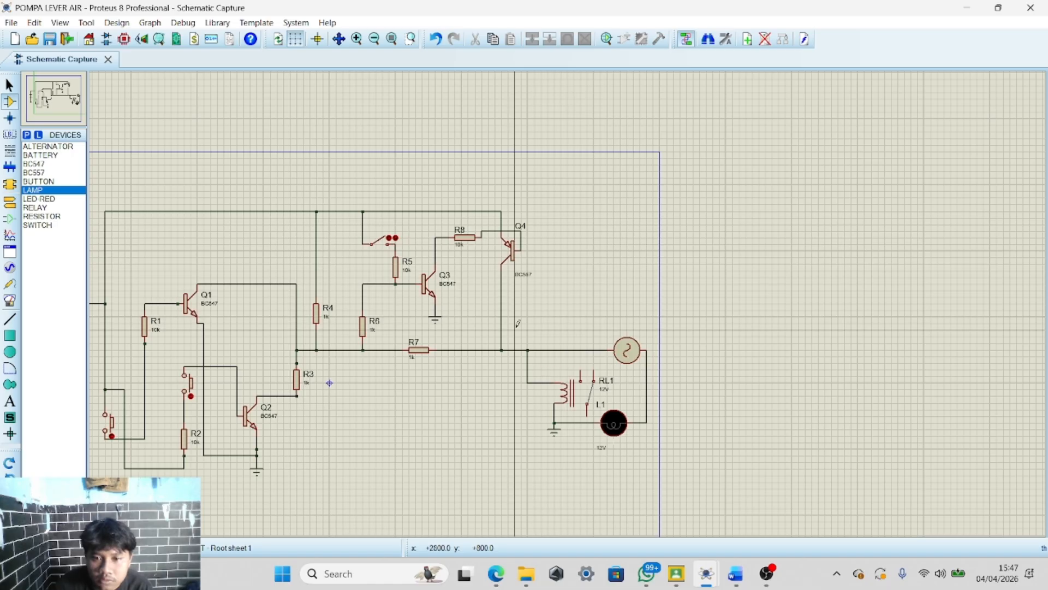
drag(517, 328, 661, 470)
drag(642, 399, 613, 398)
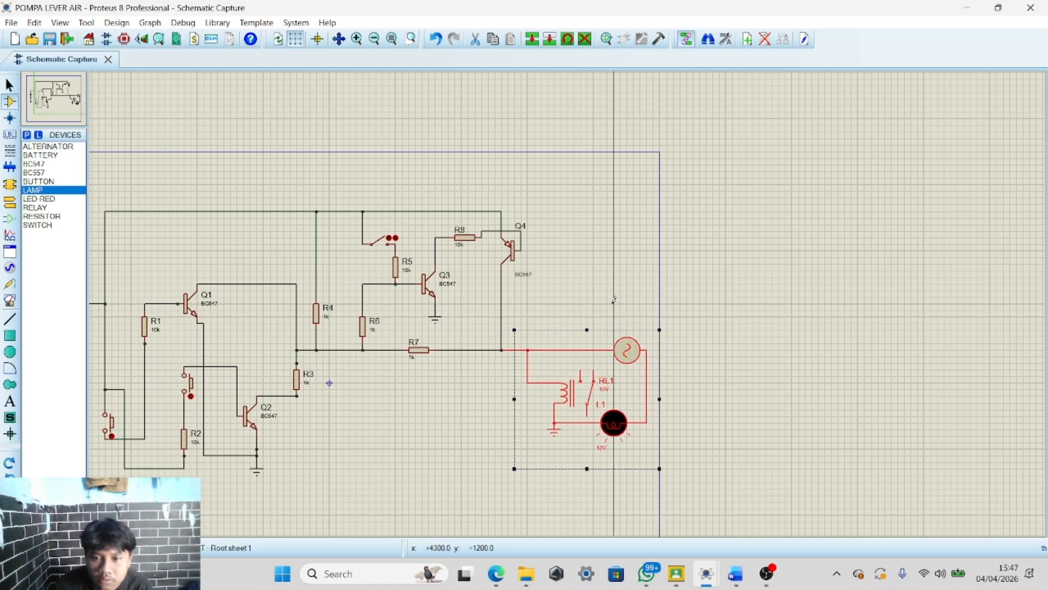
click(599, 317)
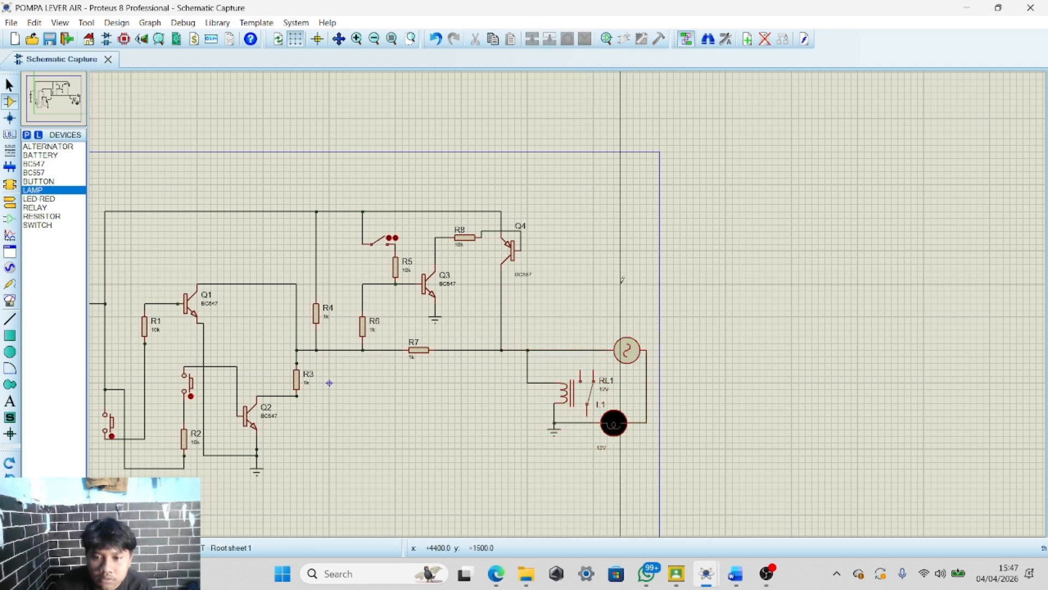
Operate the lower-left push button during the running simulation, then stop the simulation
scroll(591, 293, down, 3)
scroll(591, 294, up, 2)
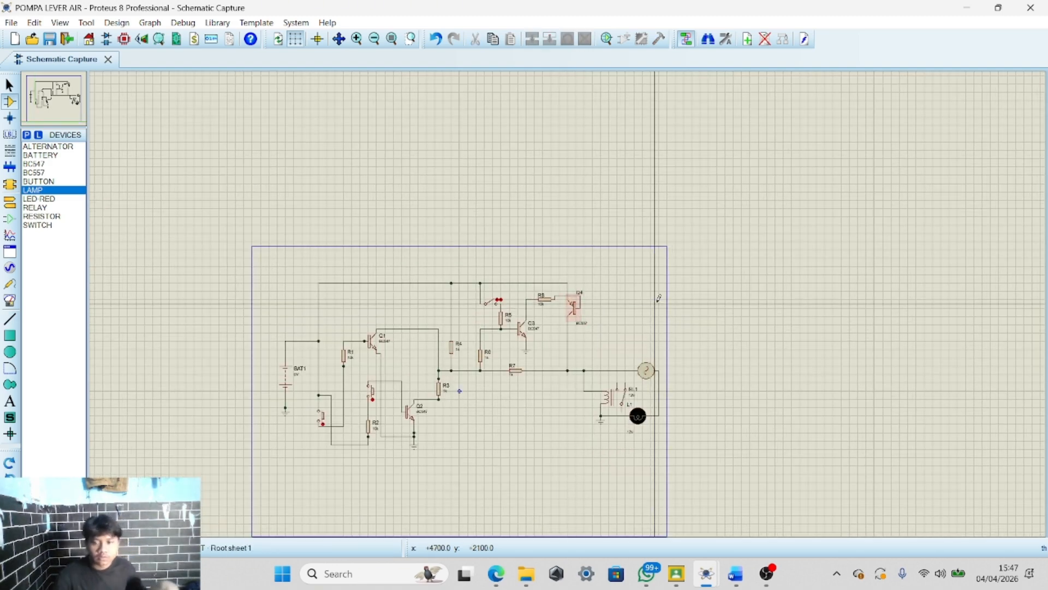
scroll(694, 425, up, 2)
scroll(579, 303, down, 2)
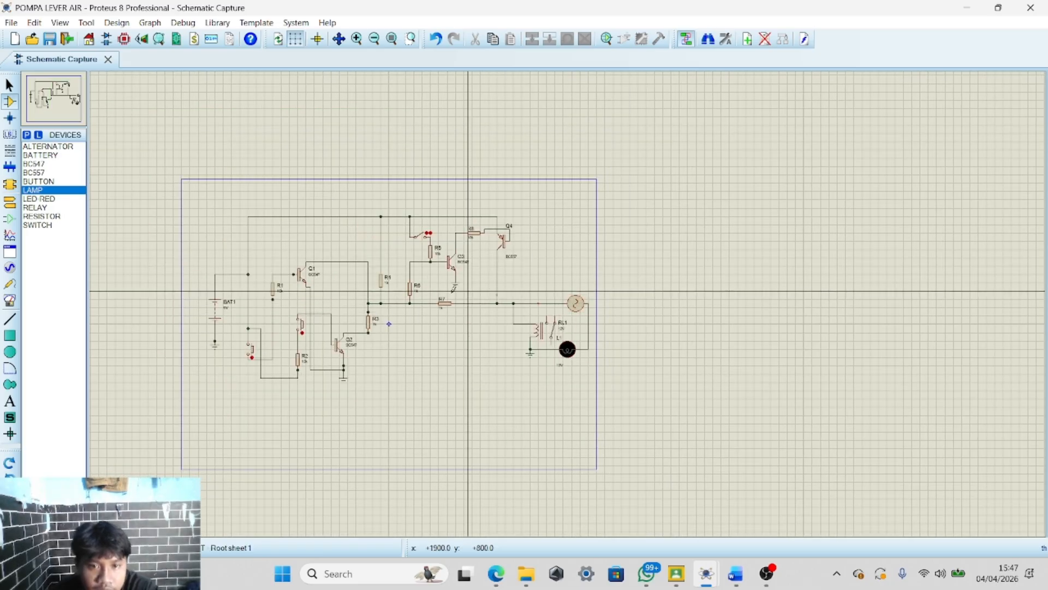
scroll(557, 298, up, 2)
scroll(565, 295, down, 1)
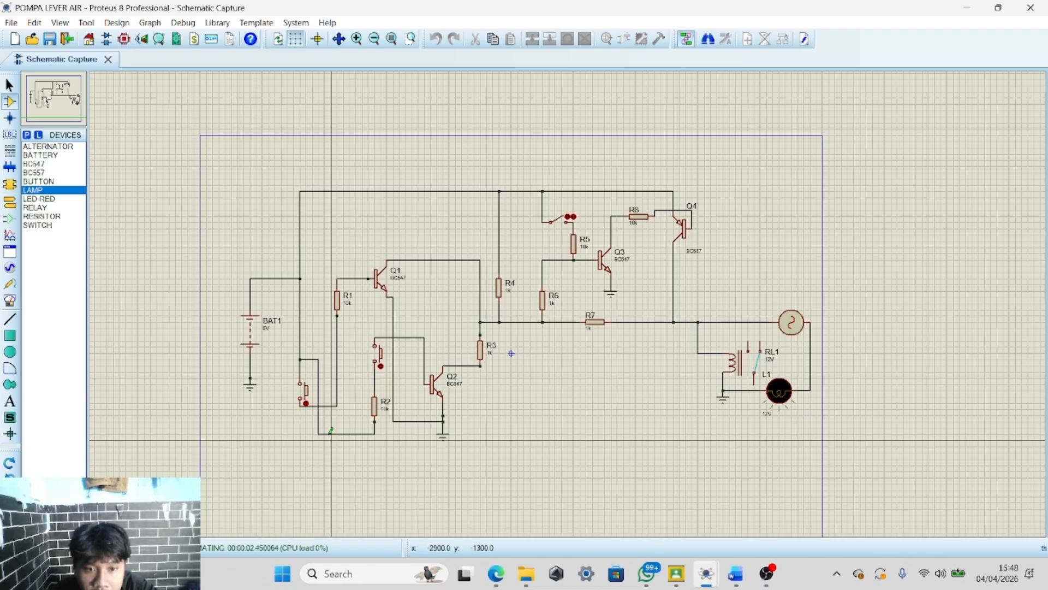
click(306, 406)
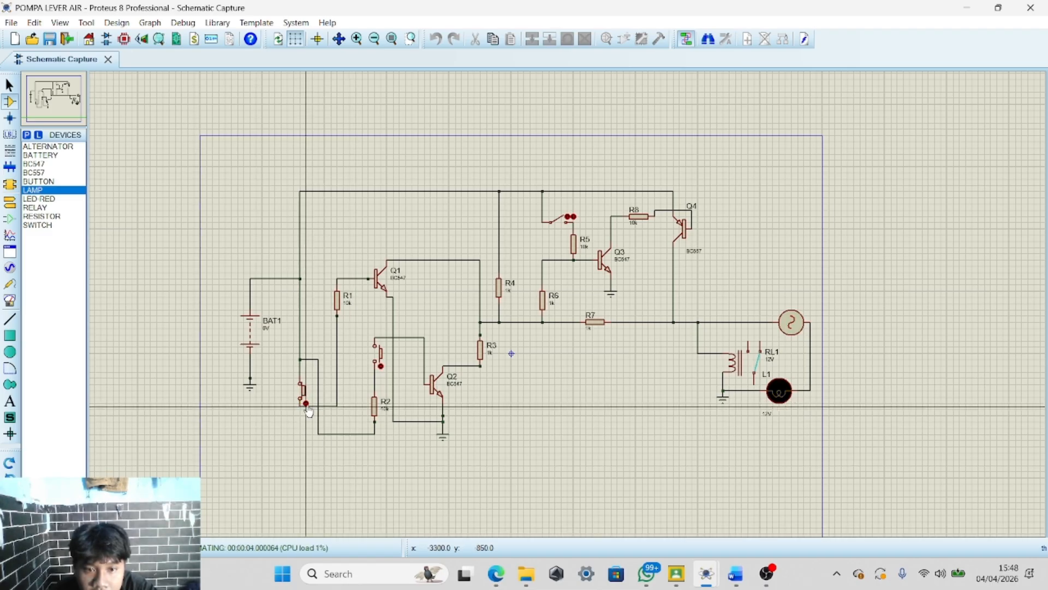
click(306, 402)
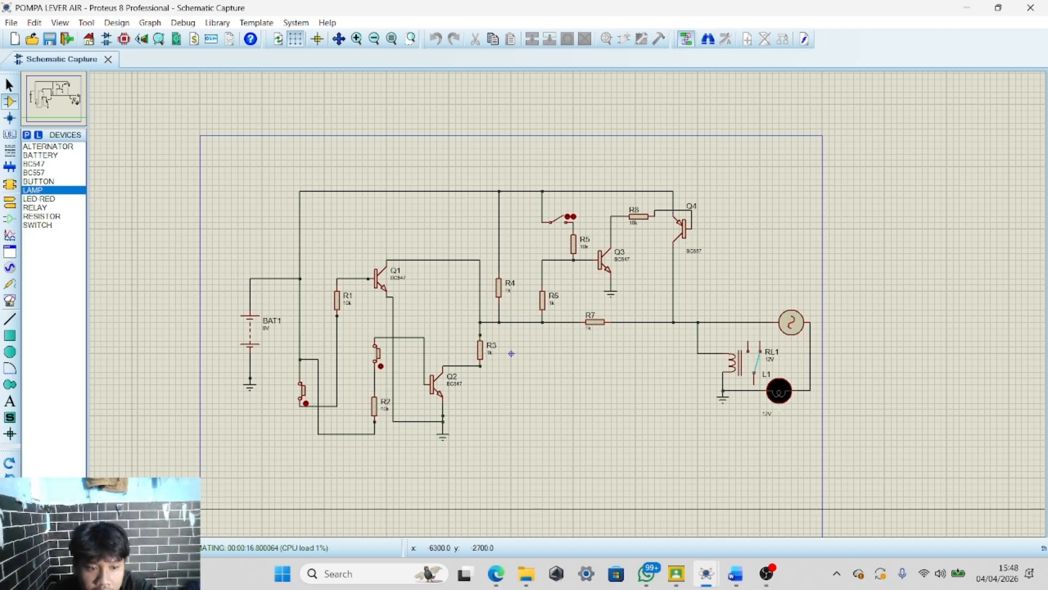
click(73, 547)
Set resistor R5's value to 1k
scroll(605, 254, up, 1)
scroll(568, 309, up, 2)
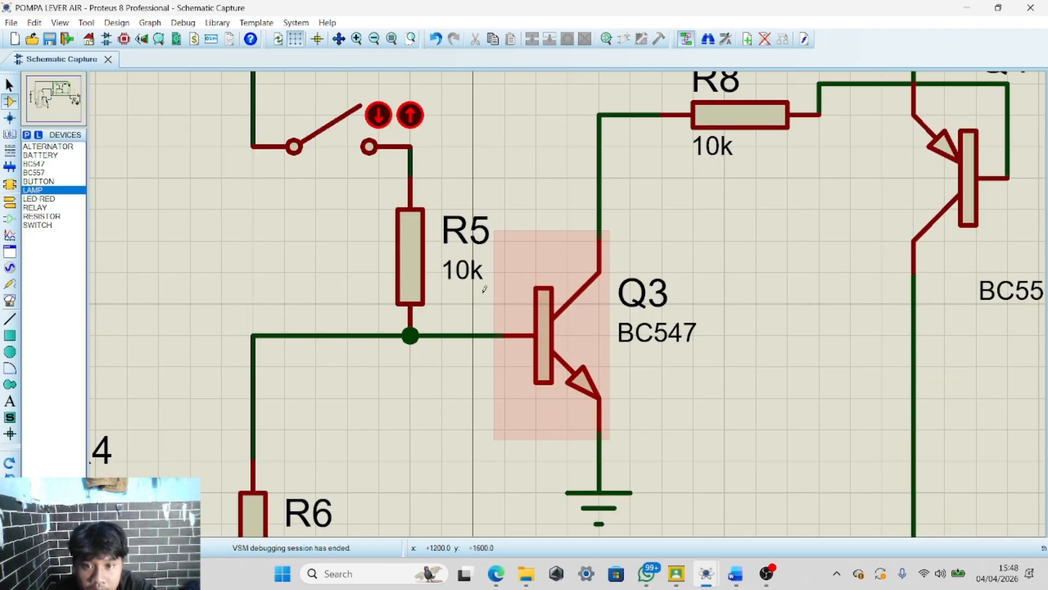
double_click(462, 270)
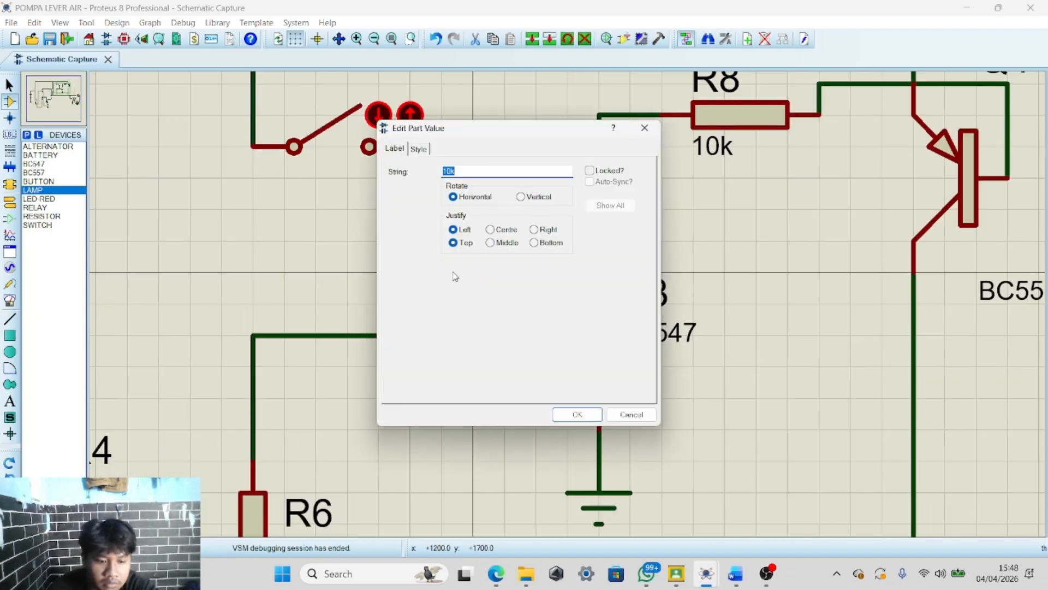
click(584, 417)
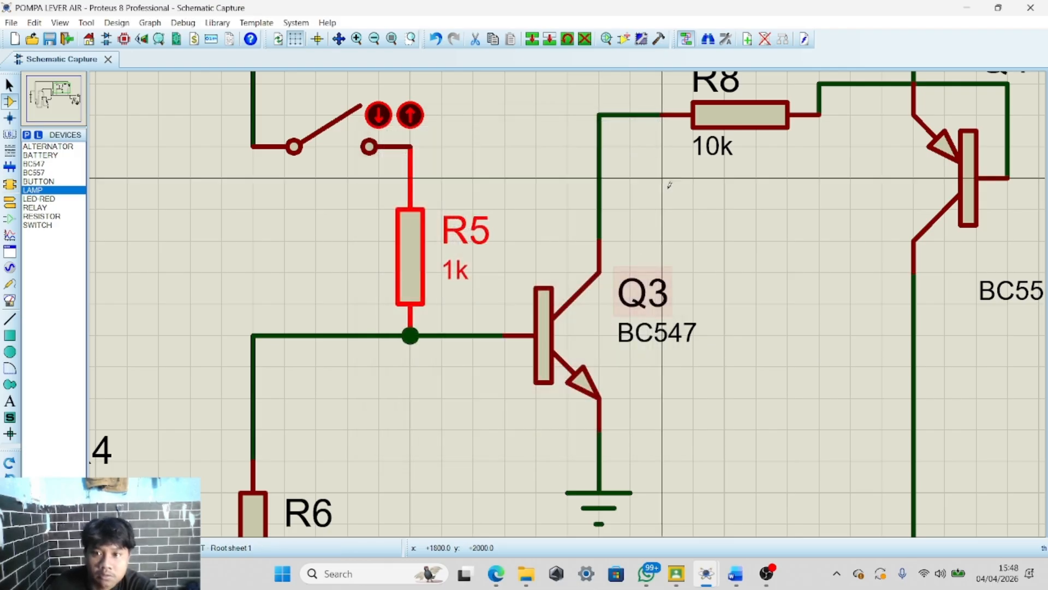
Set resistor R8's value to 1k
double_click(712, 146)
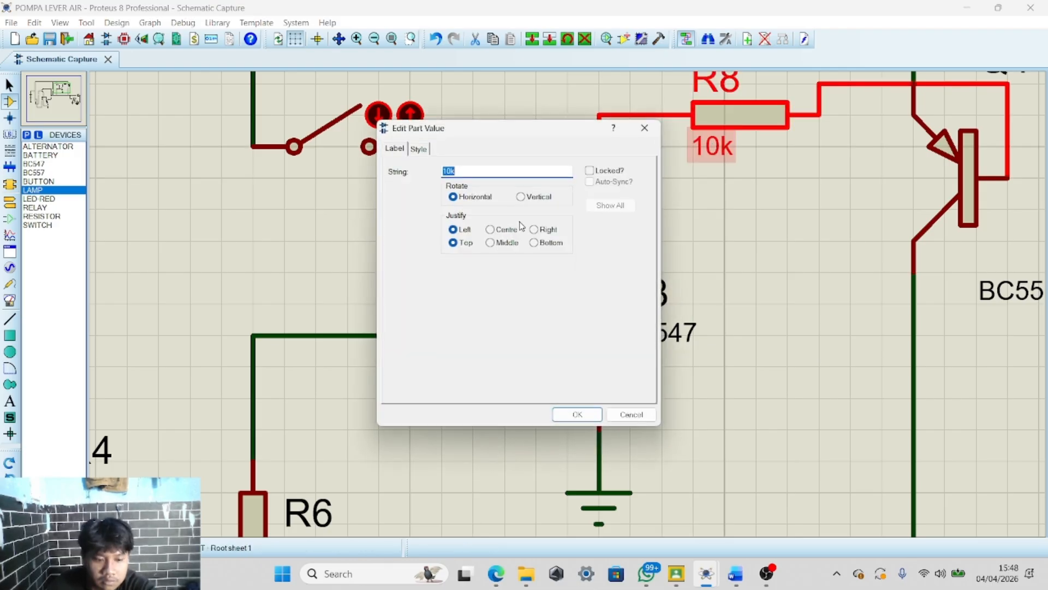
click(582, 418)
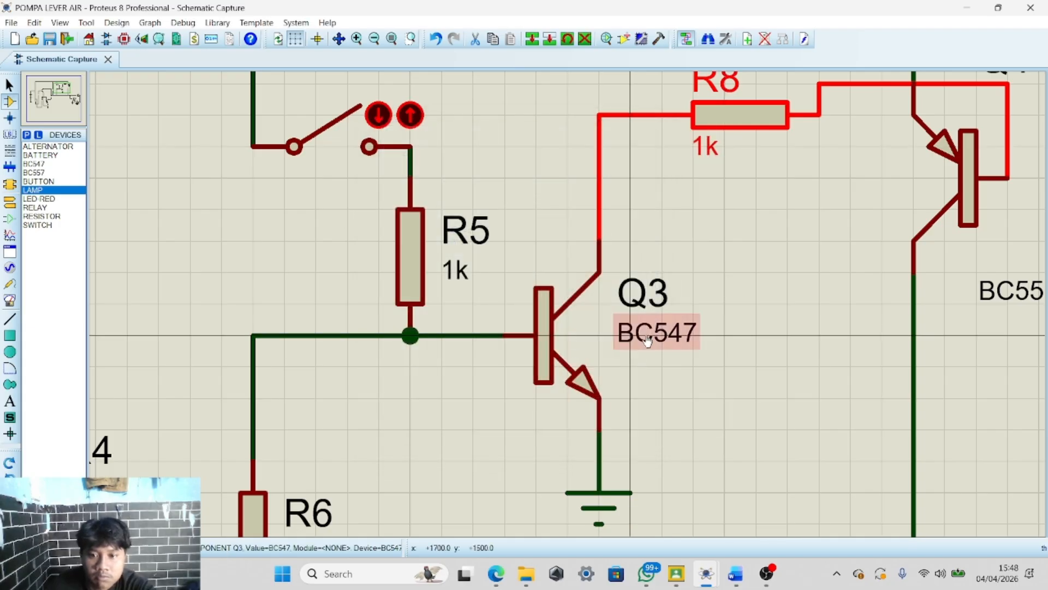
scroll(603, 273, down, 2)
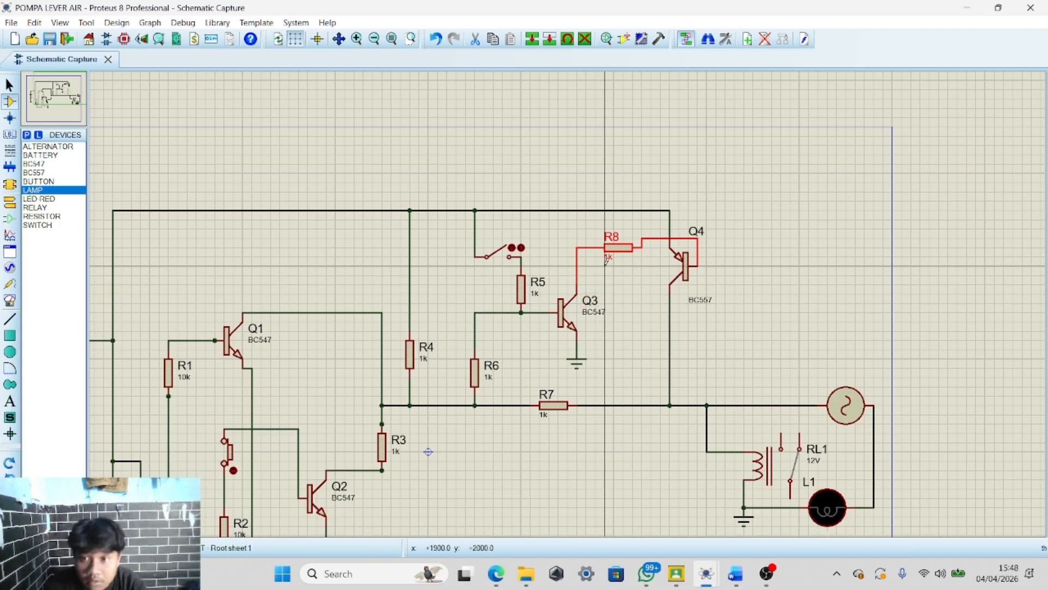
Run the simulation and operate the lower-left push button, then the middle push button beside R2
scroll(605, 270, down, 2)
scroll(574, 354, up, 2)
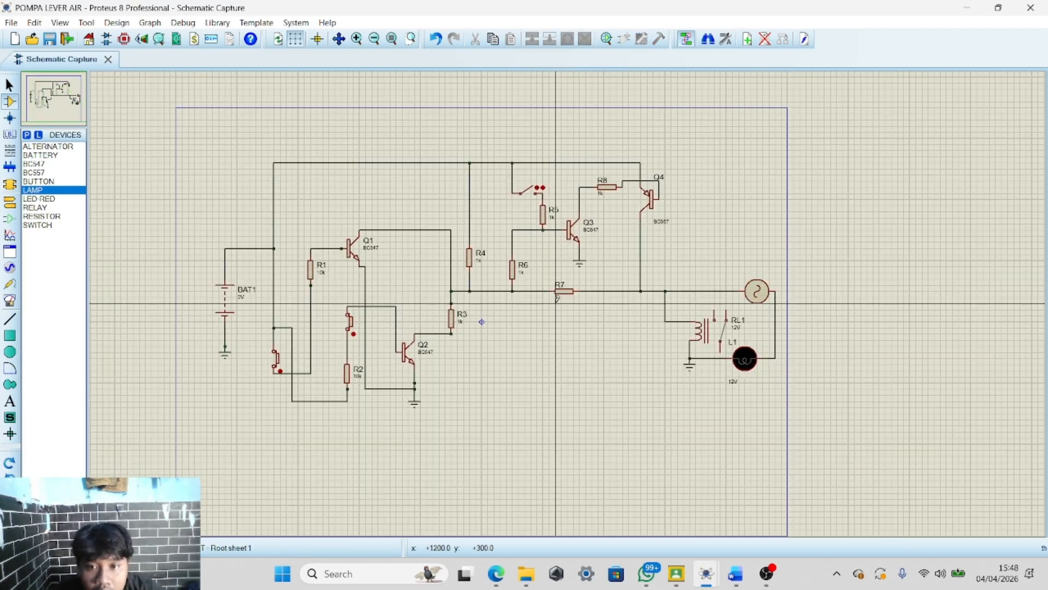
scroll(569, 299, up, 1)
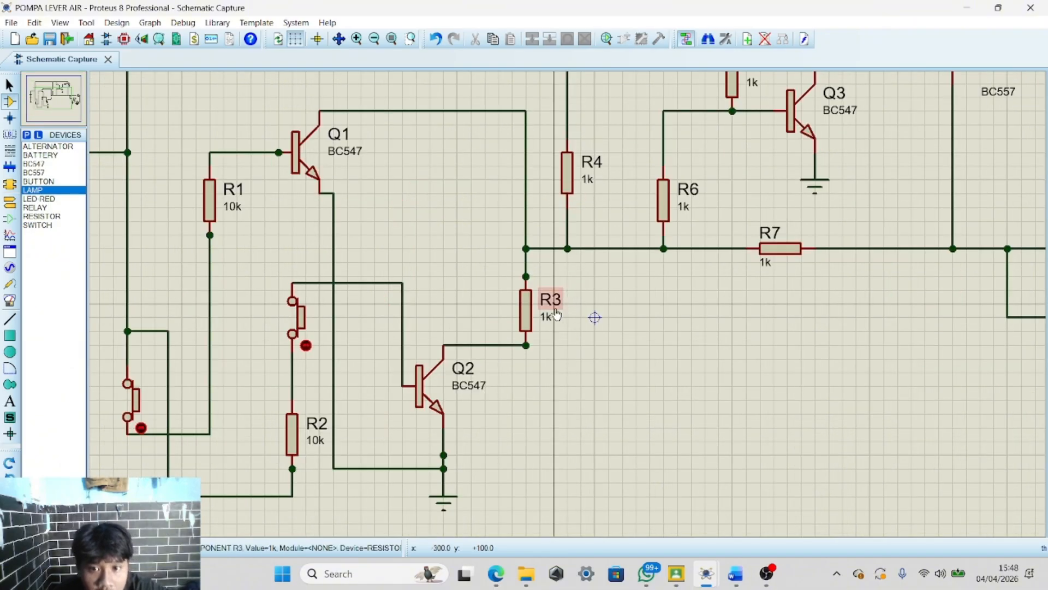
scroll(595, 315, down, 1)
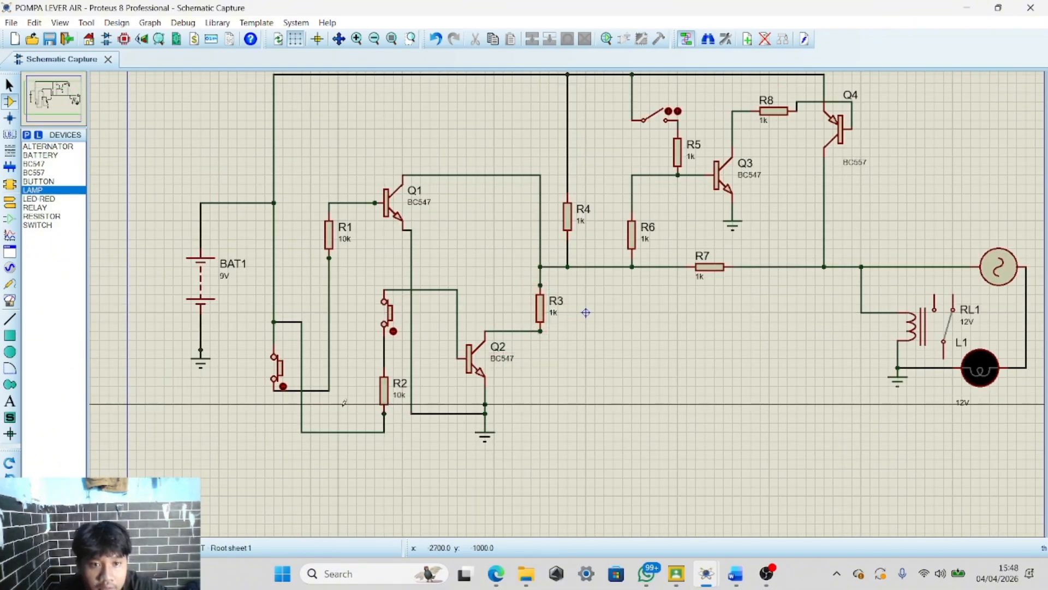
scroll(586, 312, down, 1)
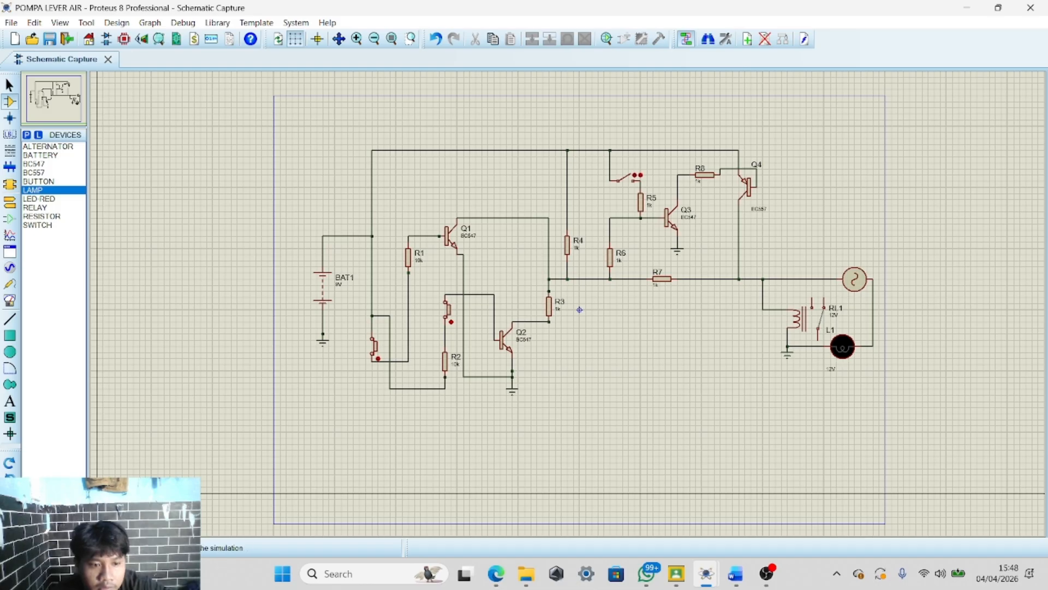
click(12, 548)
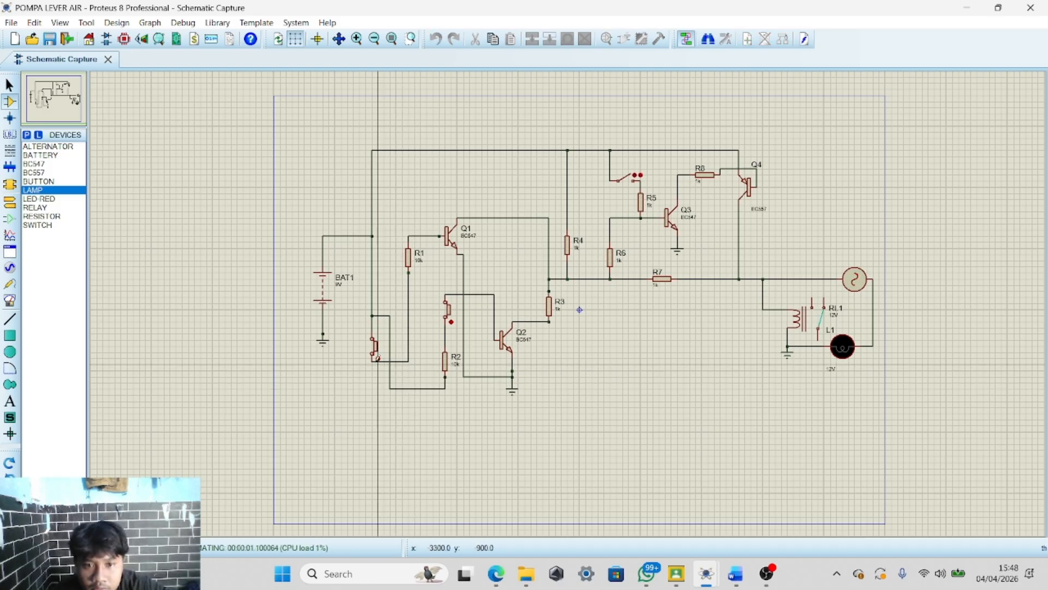
click(378, 357)
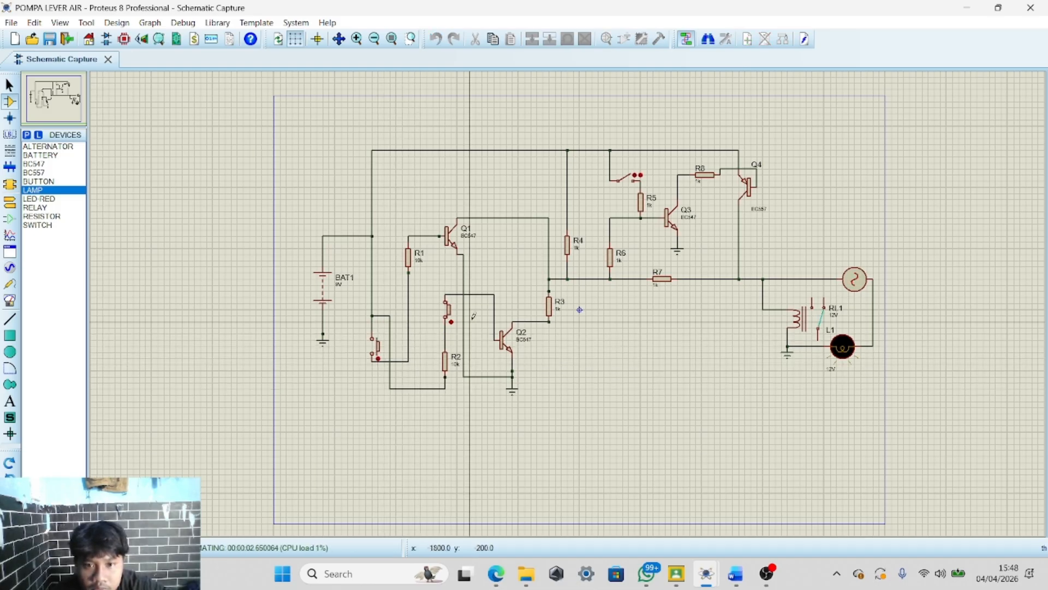
click(452, 321)
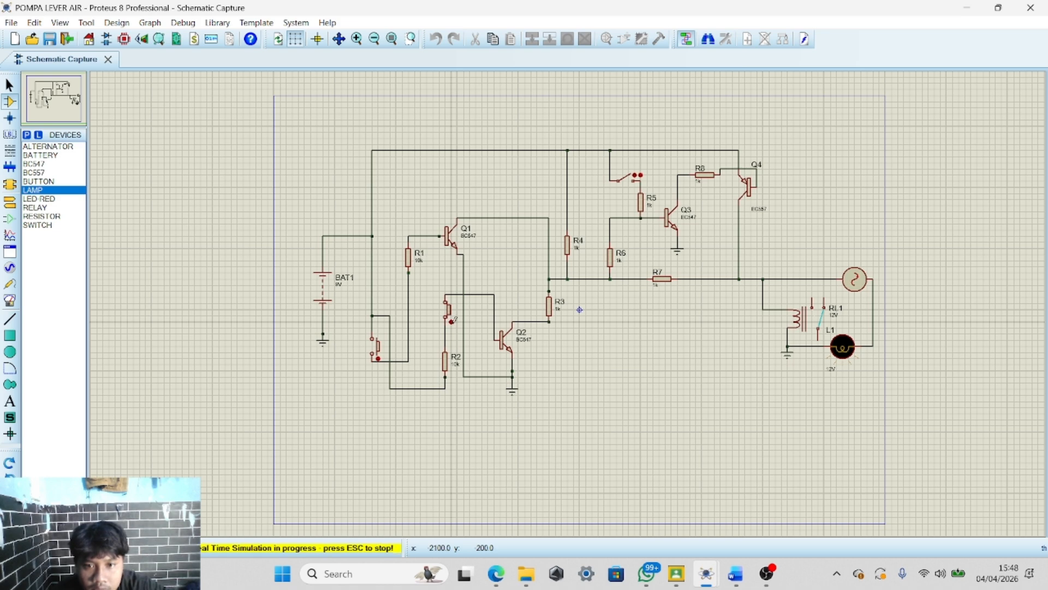
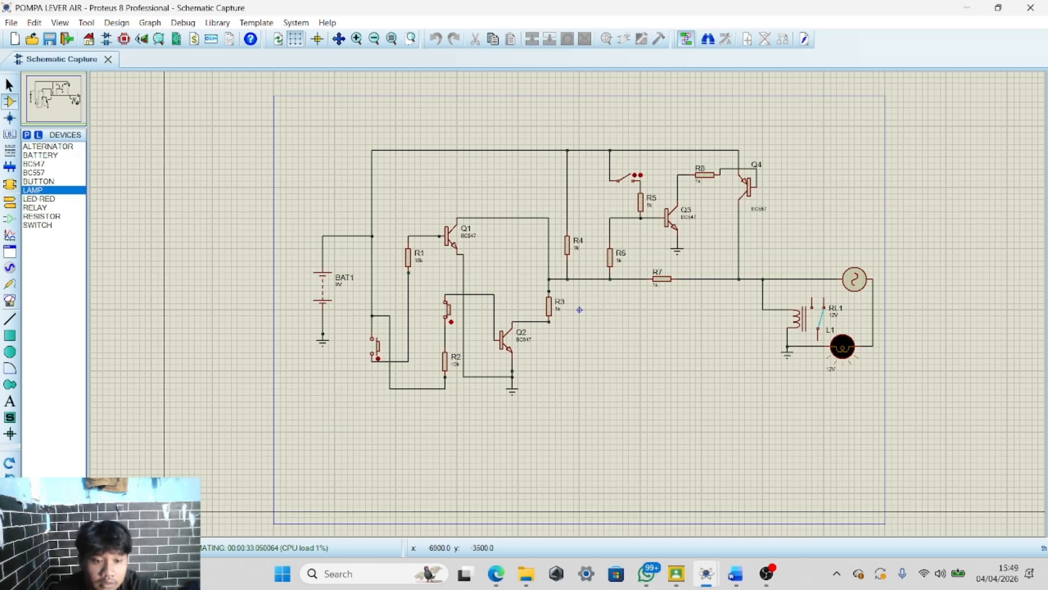
Stop the running simulation
click(74, 548)
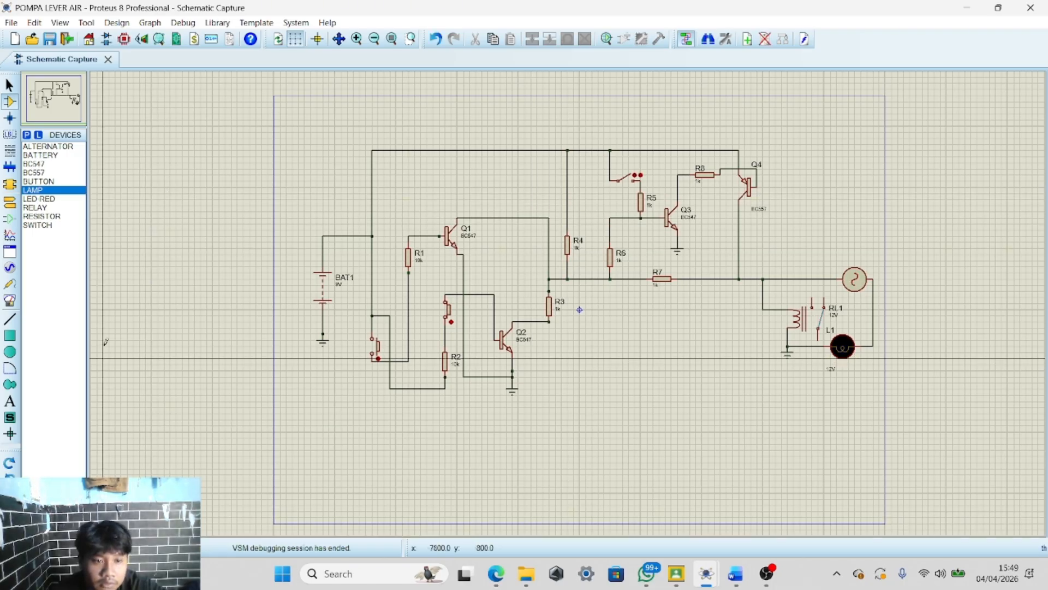
Try adding a 10k resistor R9 beside R4 and wiring it to R4's line, then undo it
click(53, 217)
scroll(591, 205, up, 2)
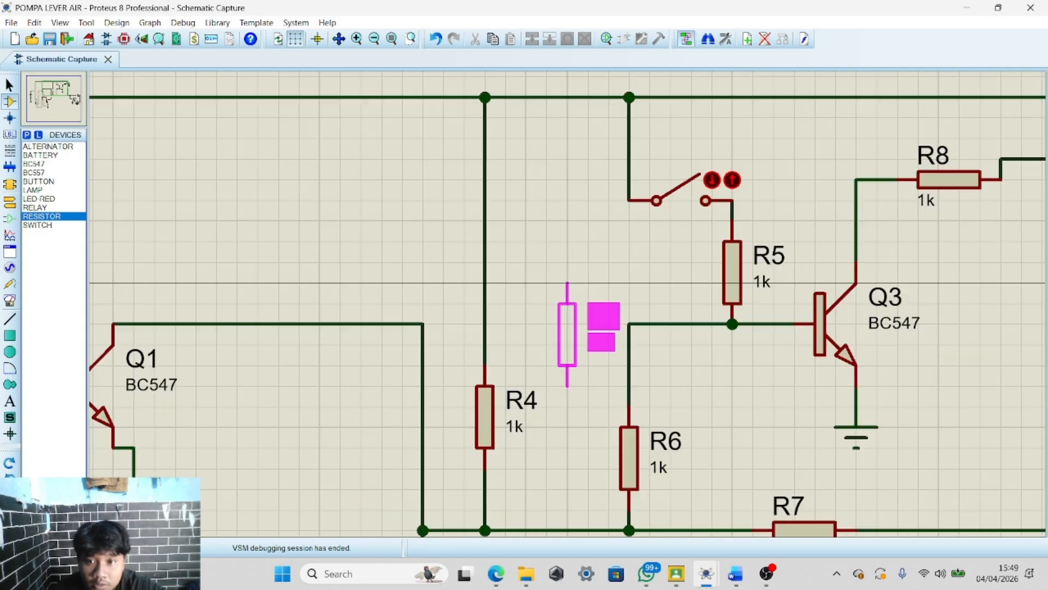
scroll(567, 283, down, 2)
click(553, 330)
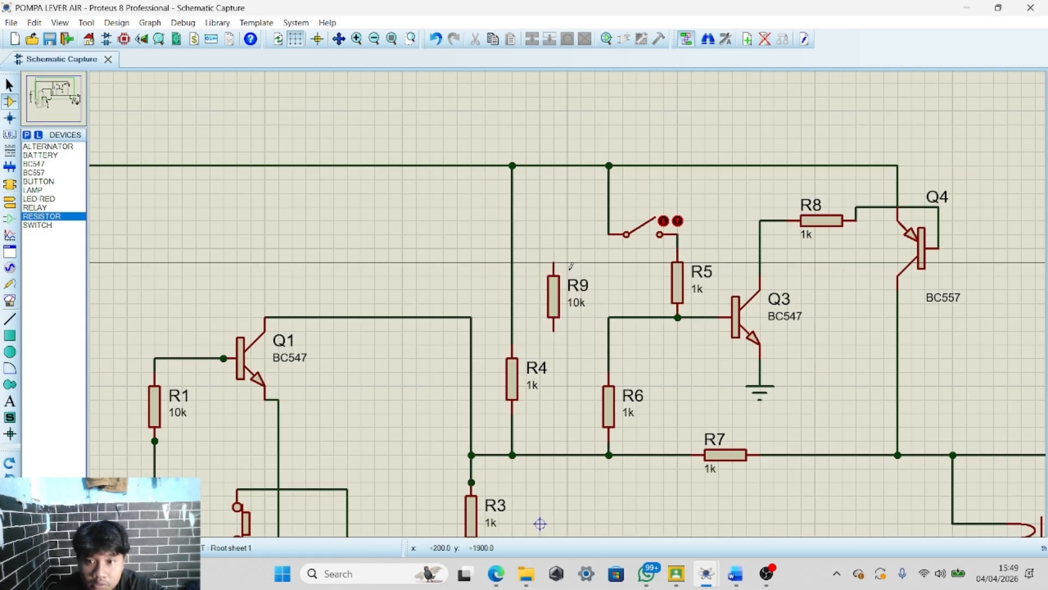
click(553, 330)
click(512, 331)
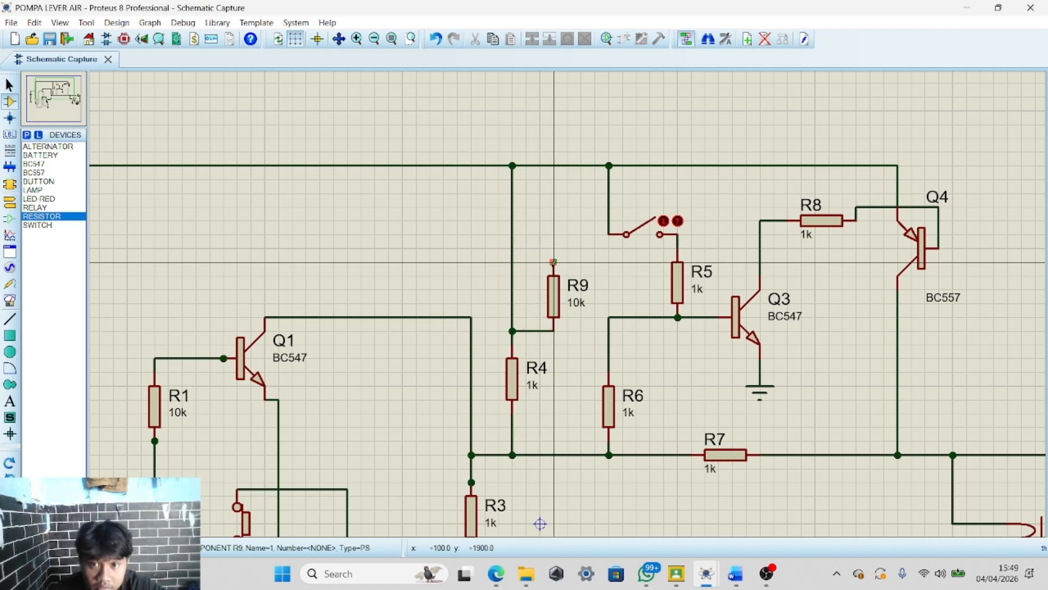
scroll(540, 523, down, 3)
scroll(546, 508, up, 3)
scroll(558, 477, down, 1)
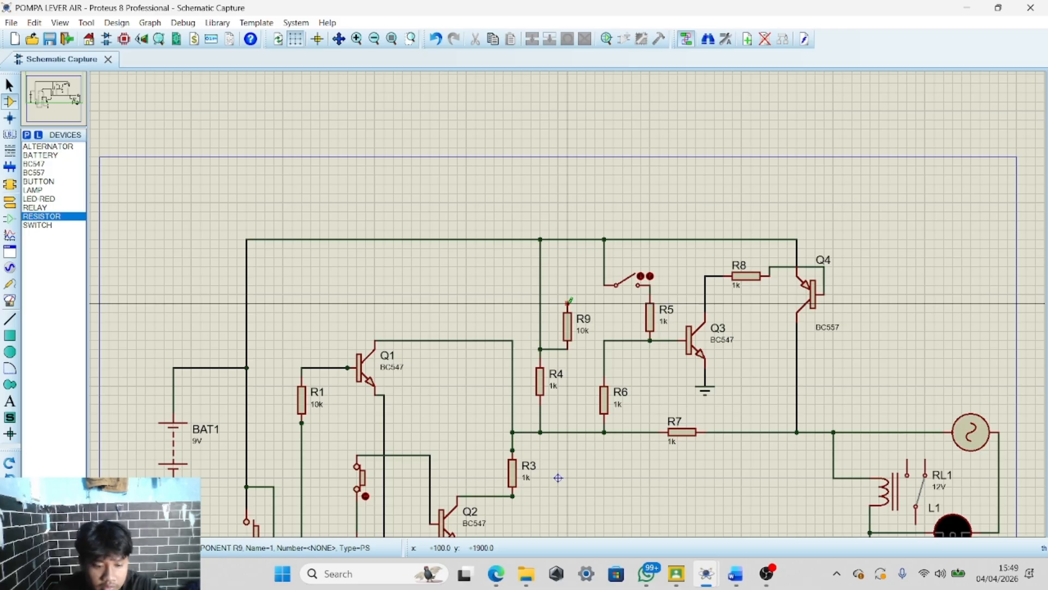
key(ctrl+z)
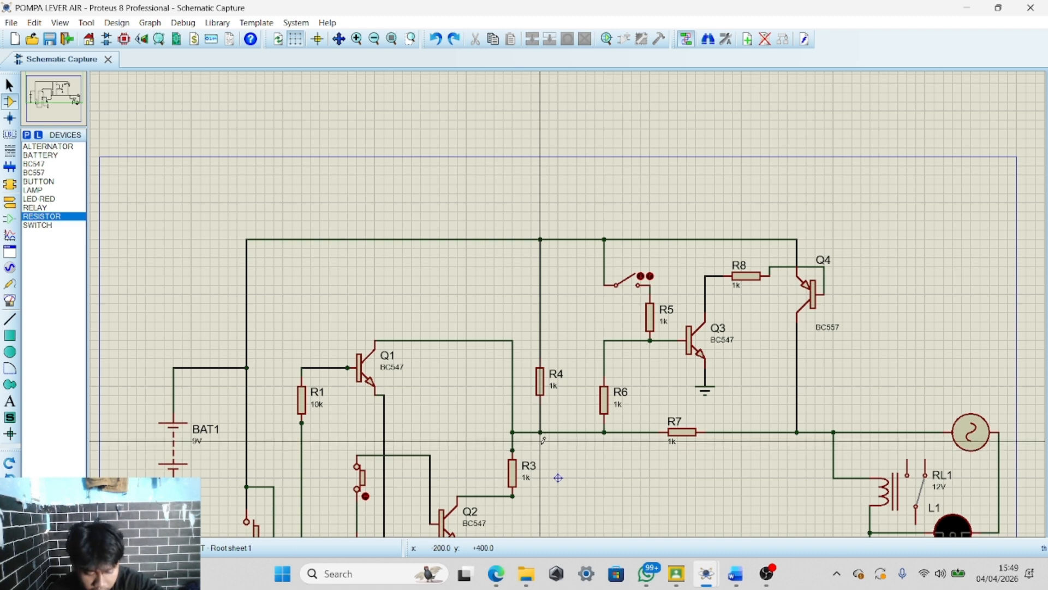
Delete resistor R7 together with the horizontal wire linking R3, R4 and R6 to the Q4 collector line
scroll(573, 437, down, 2)
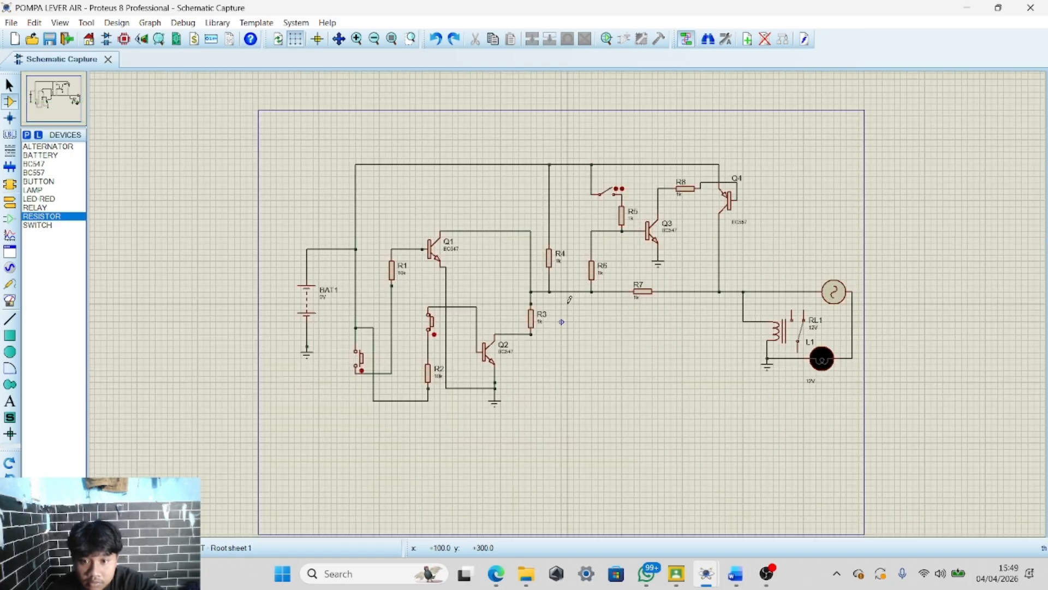
scroll(569, 299, up, 4)
scroll(569, 300, down, 1)
scroll(569, 300, down, 2)
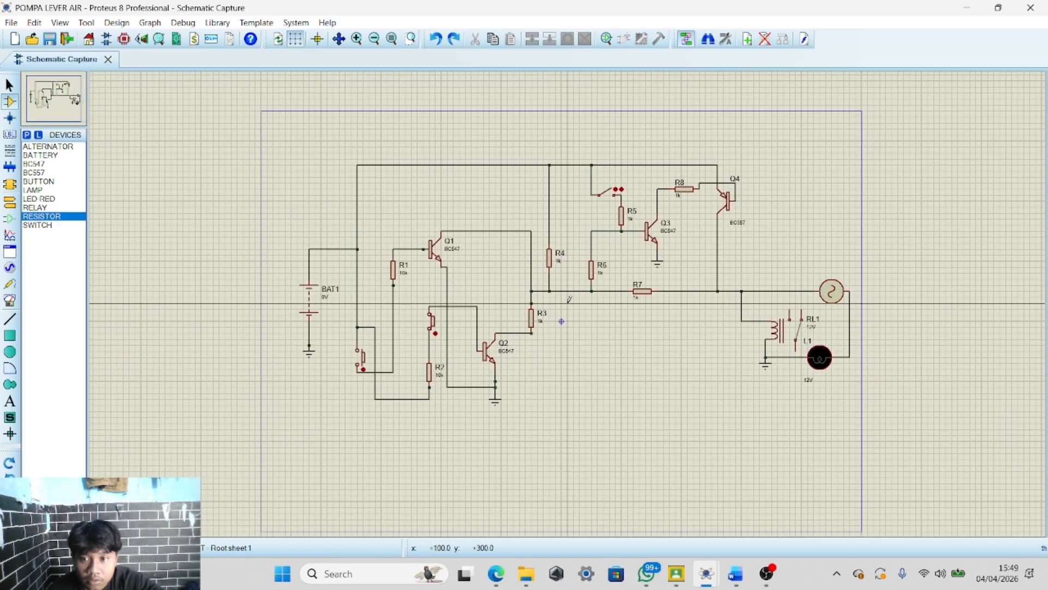
scroll(569, 300, up, 2)
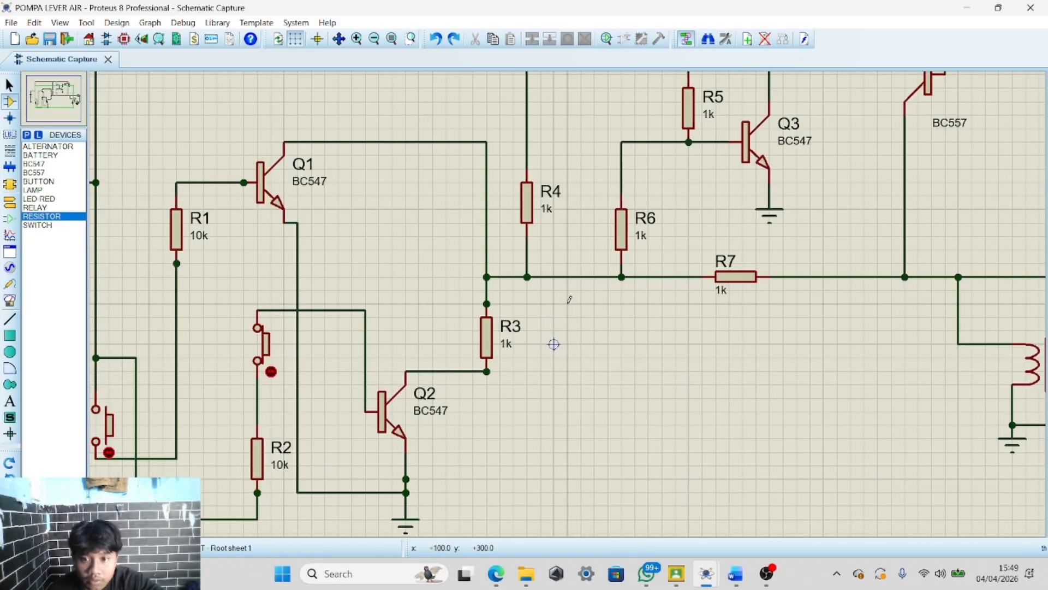
drag(499, 269, 891, 293)
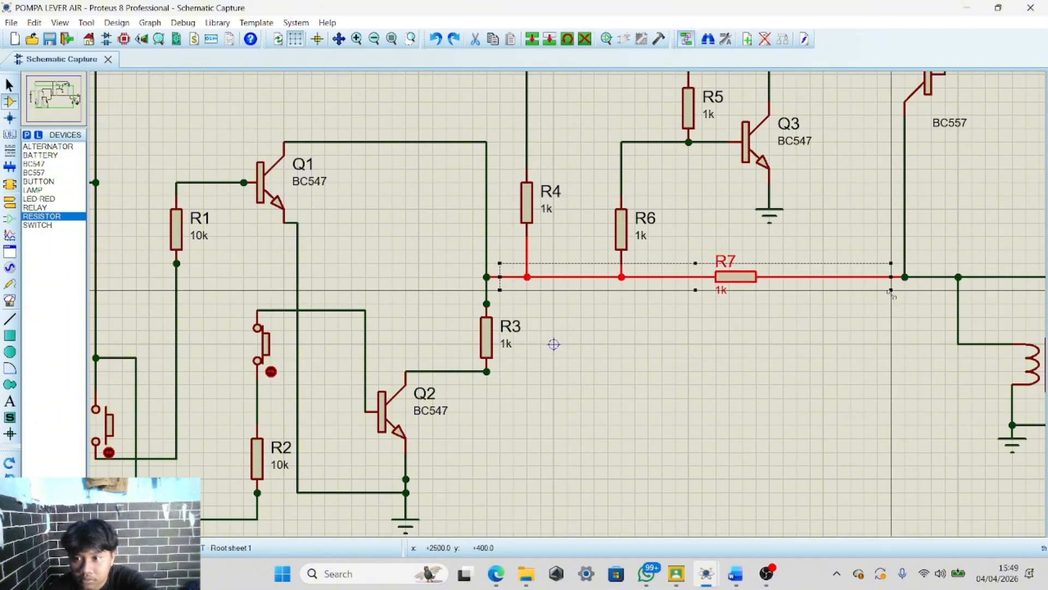
key(Delete)
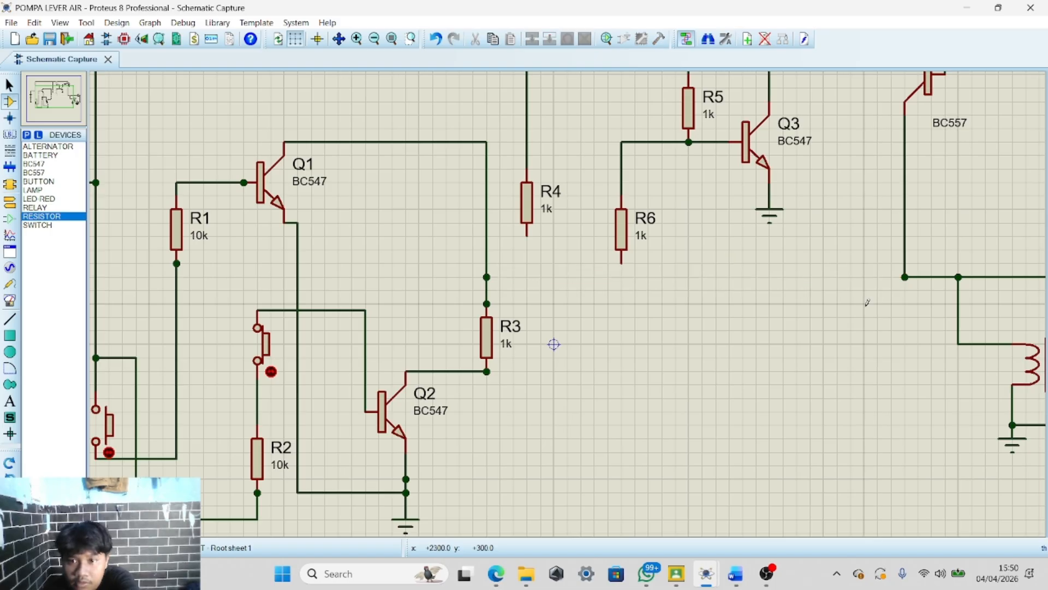
Draw a wire from R3's lower end across to the Q4 collector junction
click(488, 370)
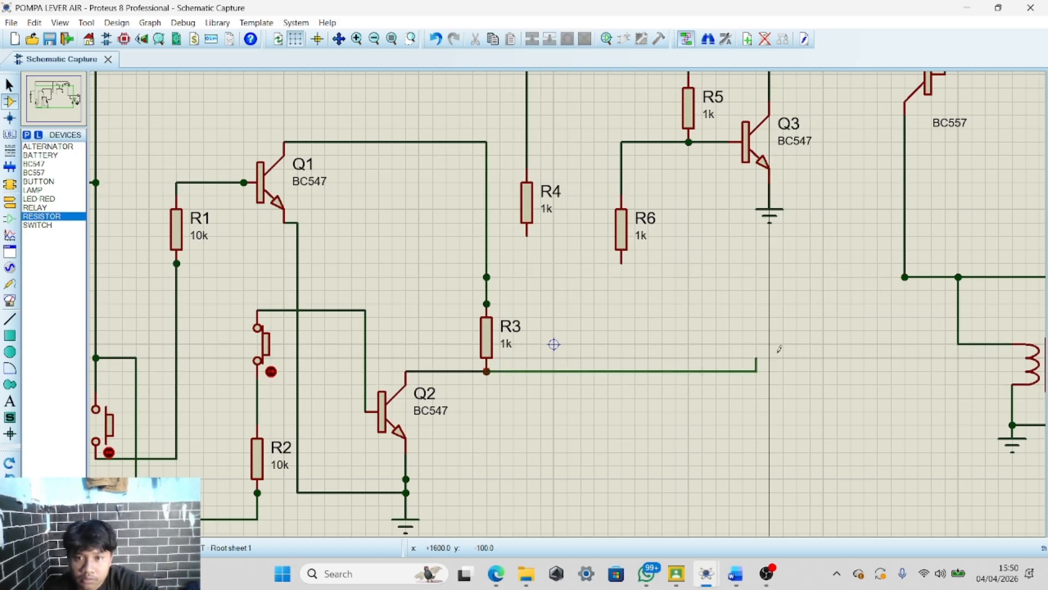
click(906, 279)
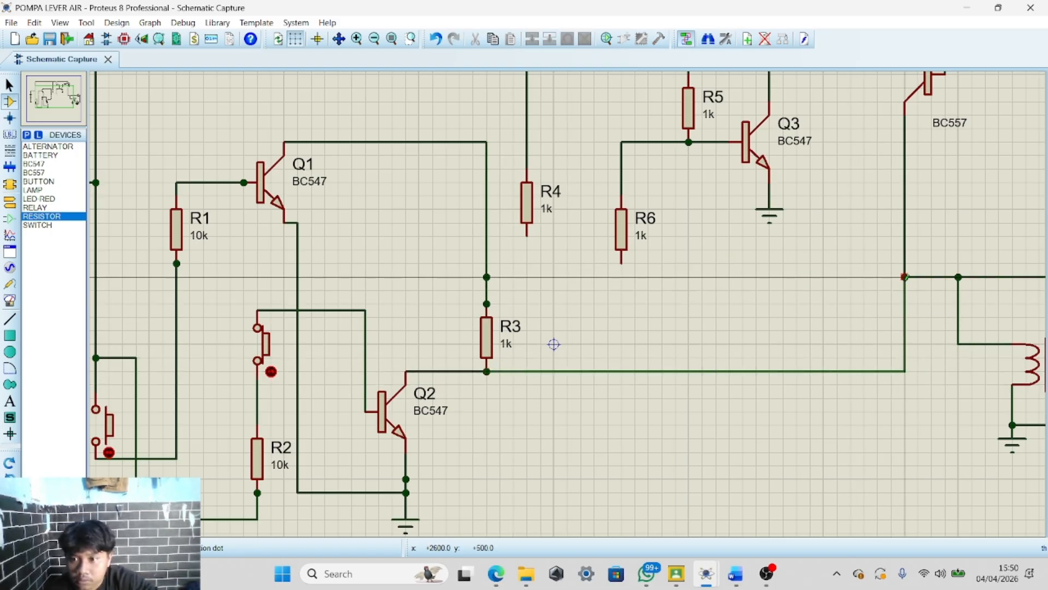
scroll(907, 283, down, 4)
scroll(514, 270, up, 5)
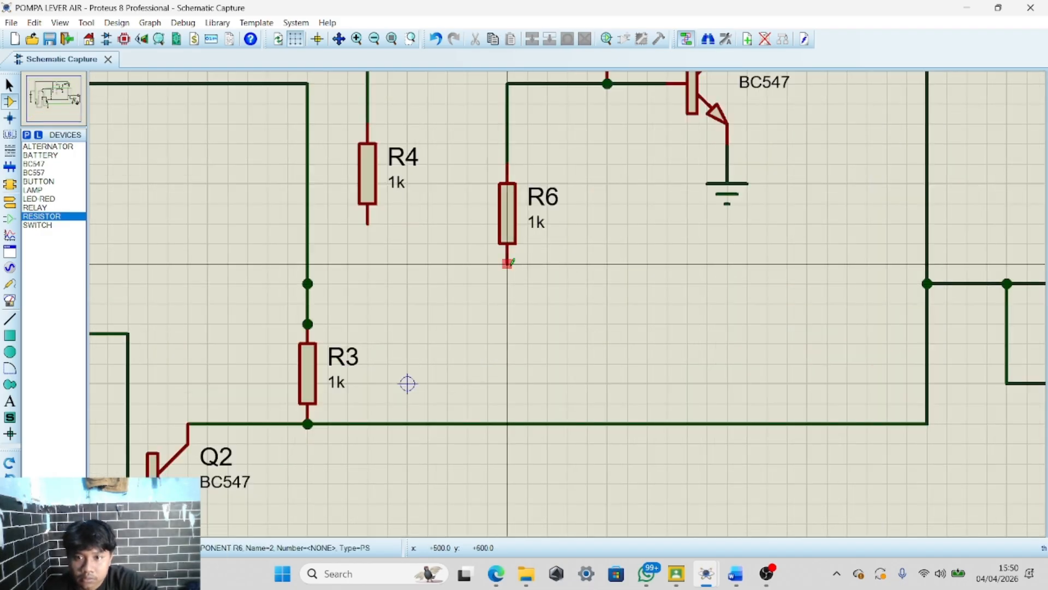
Connect R6's lower end down to the new horizontal wire
scroll(435, 272, down, 1)
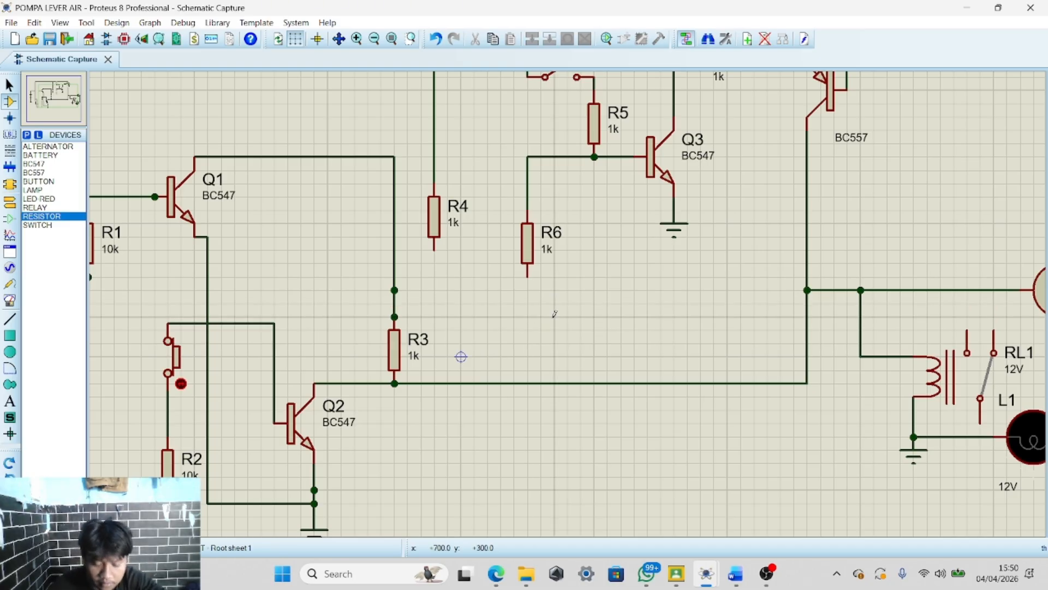
scroll(555, 314, down, 1)
scroll(569, 299, up, 1)
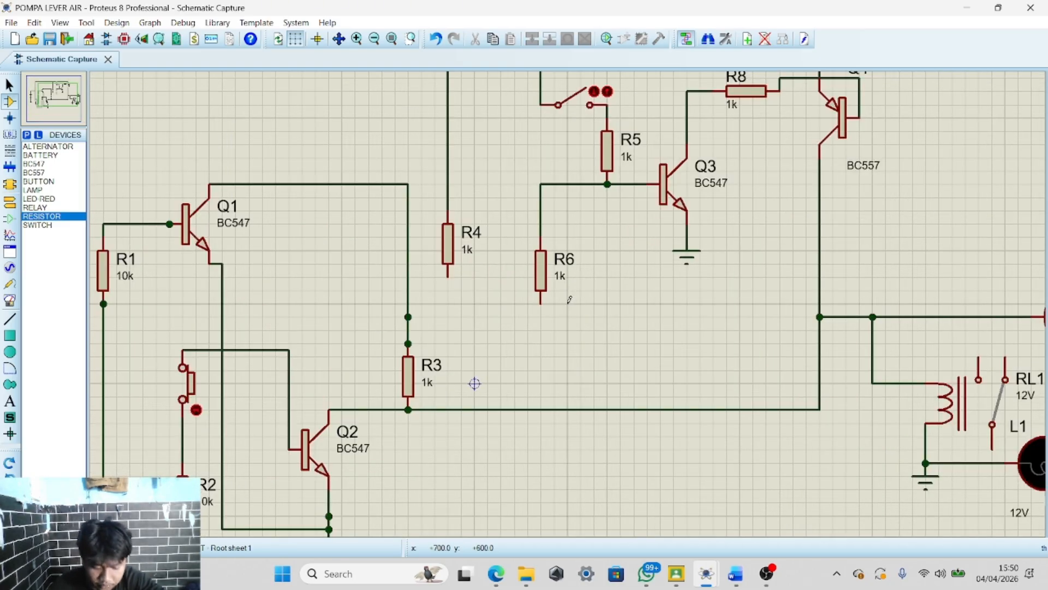
click(541, 303)
click(540, 409)
Connect R4's lower end to the node at R3's upper end
scroll(546, 407, down, 1)
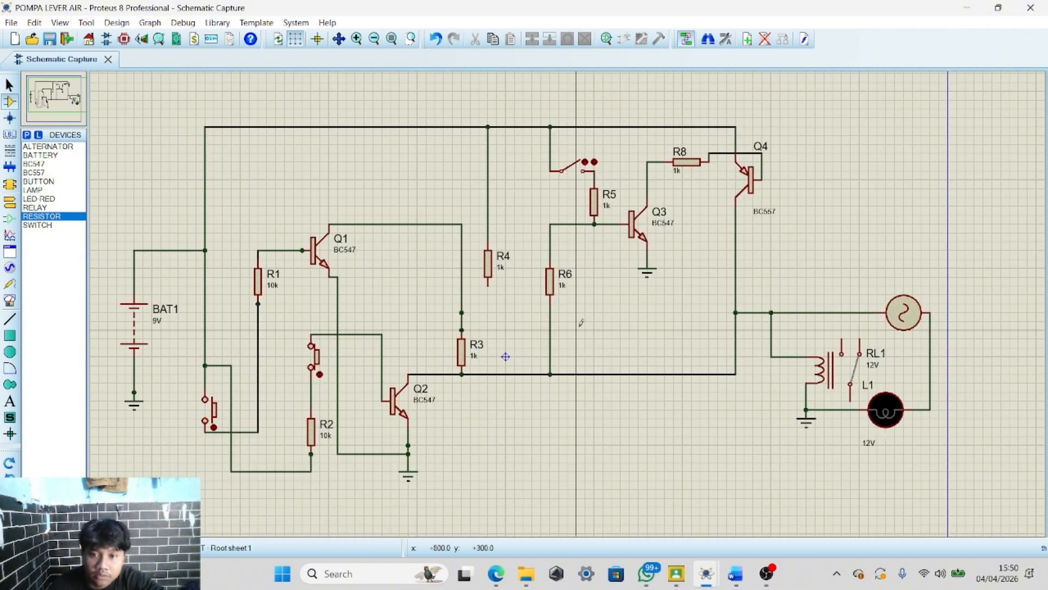
click(462, 311)
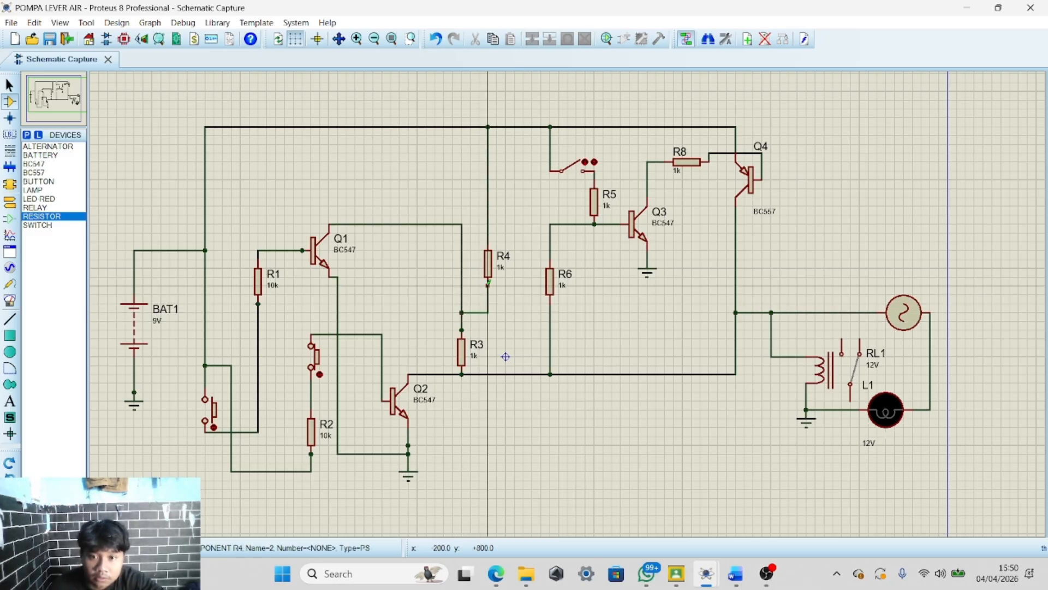
click(488, 285)
right_click(515, 427)
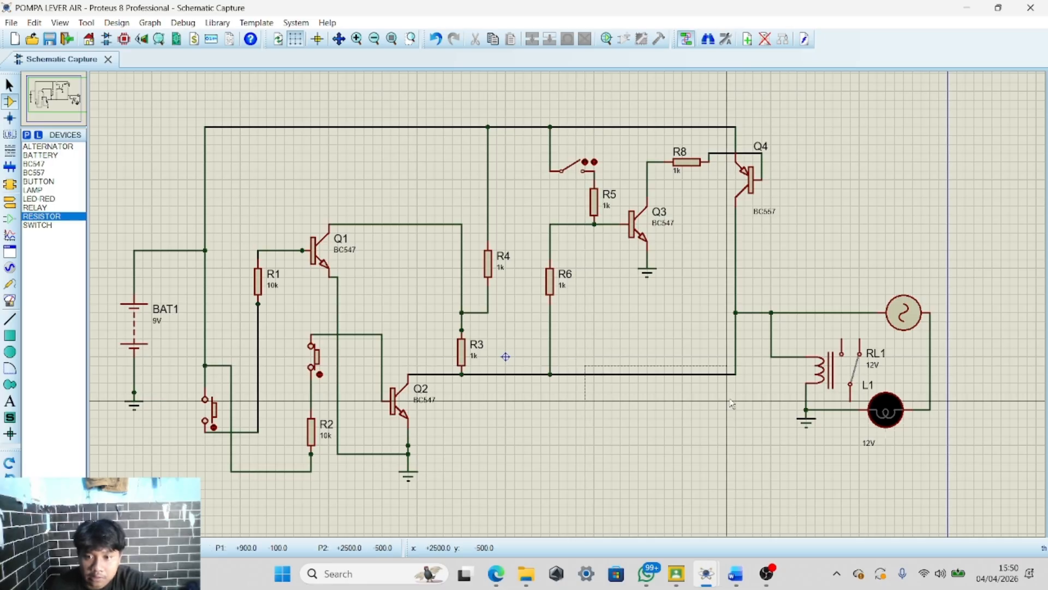
mouse_move(568, 347)
mouse_down()
mouse_move(756, 425)
mouse_move(728, 421)
mouse_up()
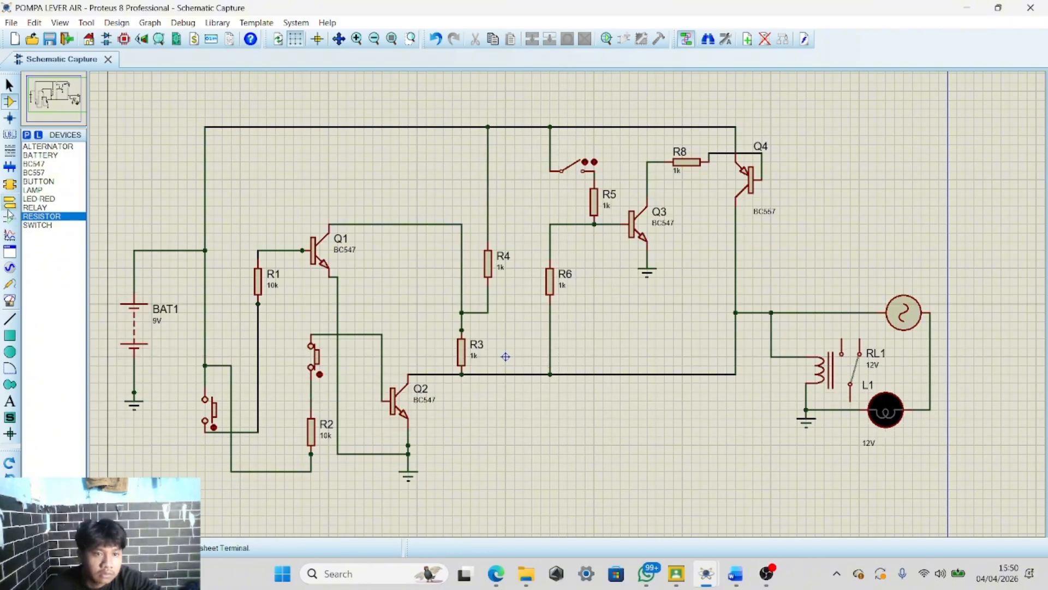
Place a horizontal resistor R7 on the wire between R6 and the Q4 collector line
click(46, 216)
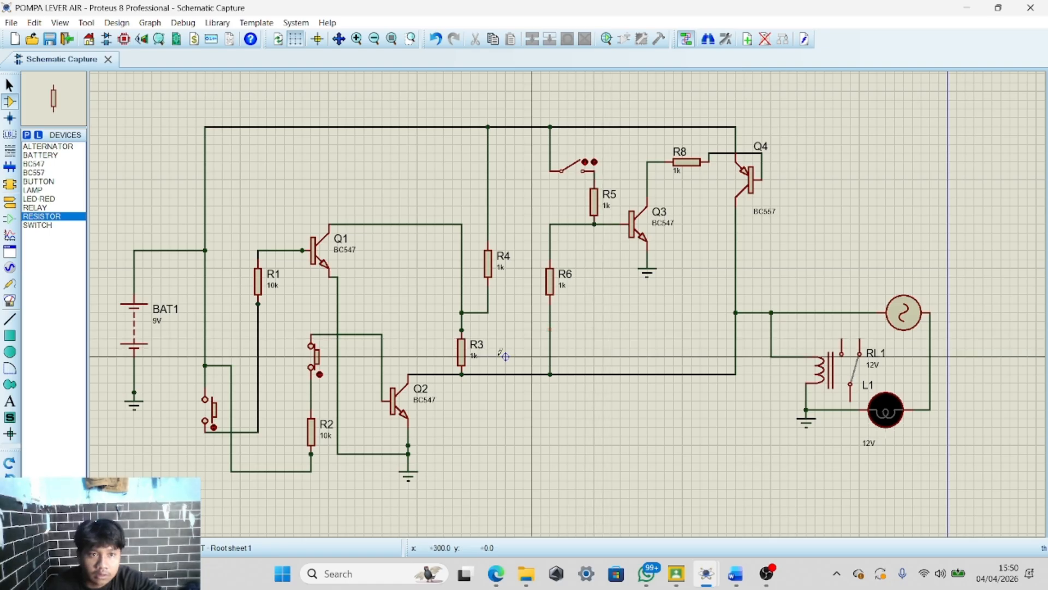
key(KP_Add)
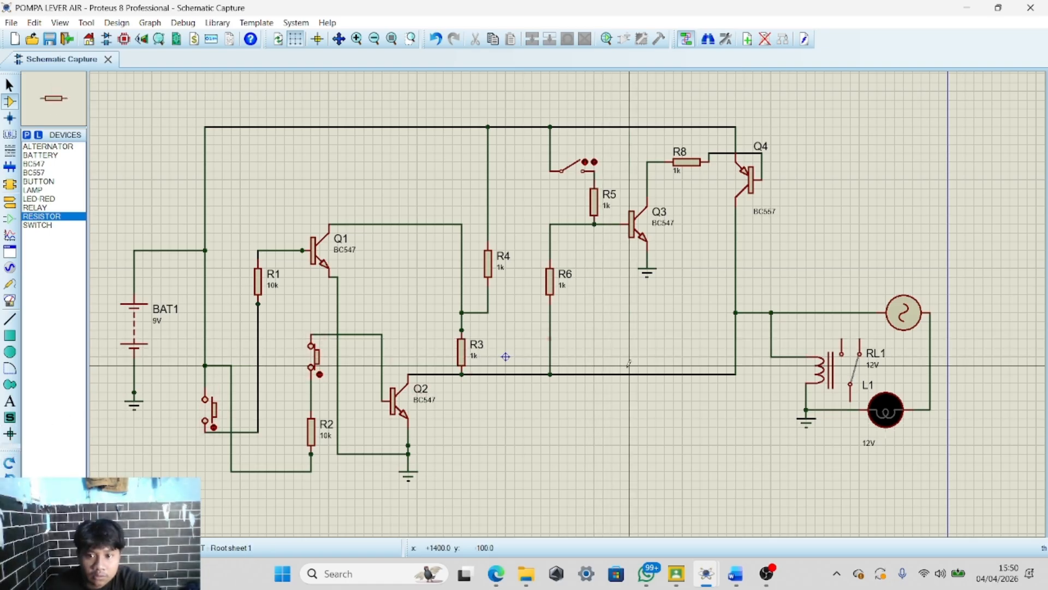
click(633, 375)
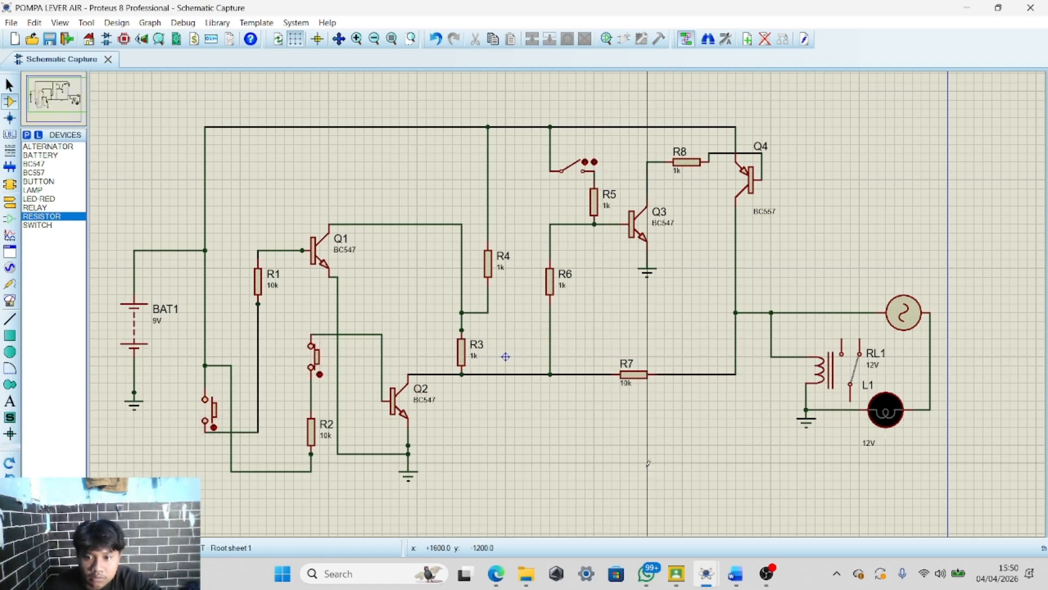
scroll(649, 463, up, 3)
scroll(571, 288, down, 3)
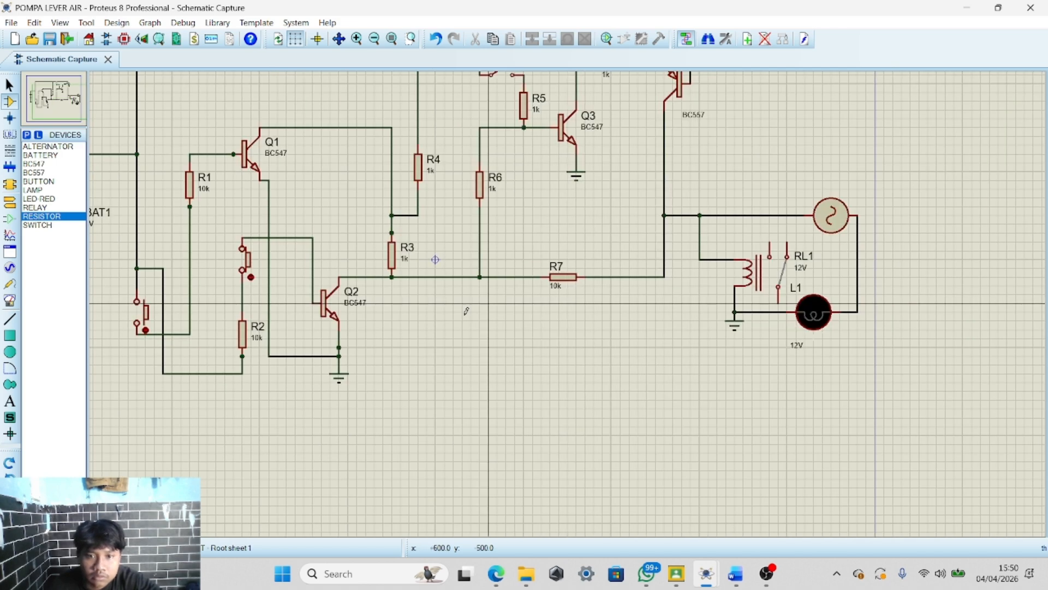
Run the simulation and operate the middle push button above R2
click(10, 548)
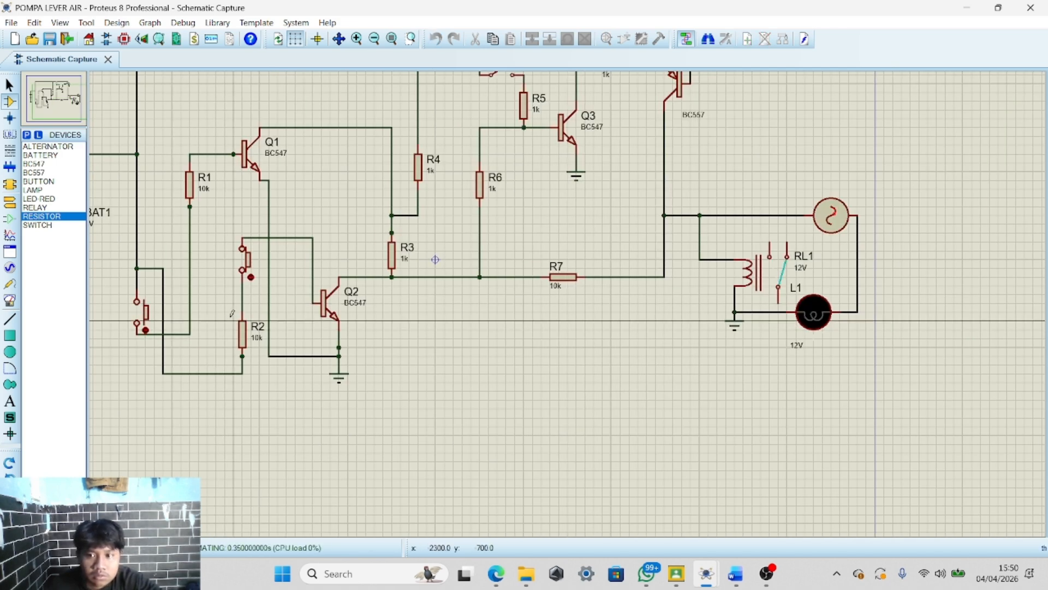
click(258, 266)
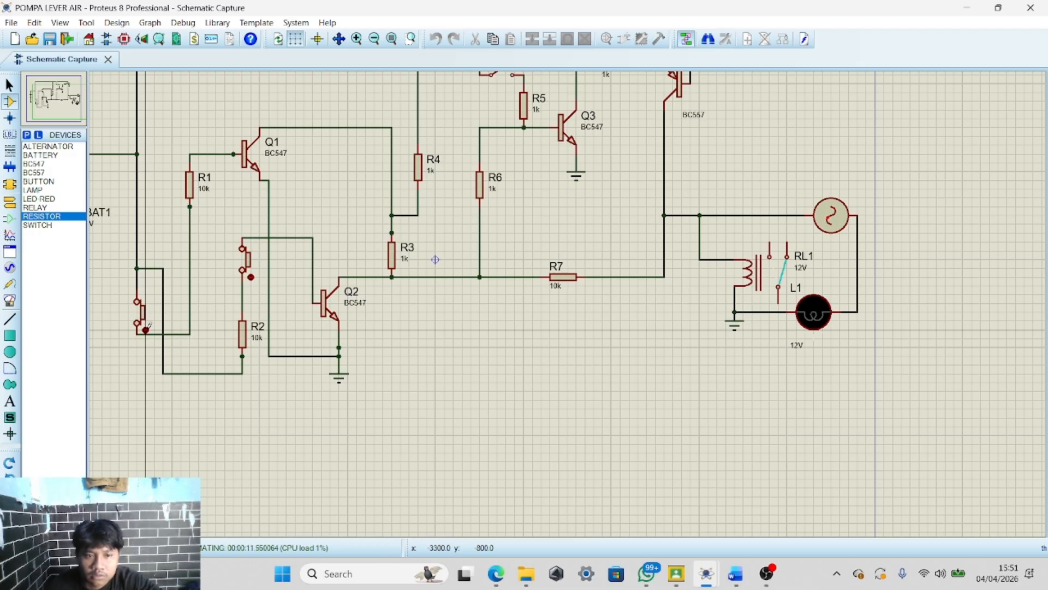
scroll(356, 273, down, 3)
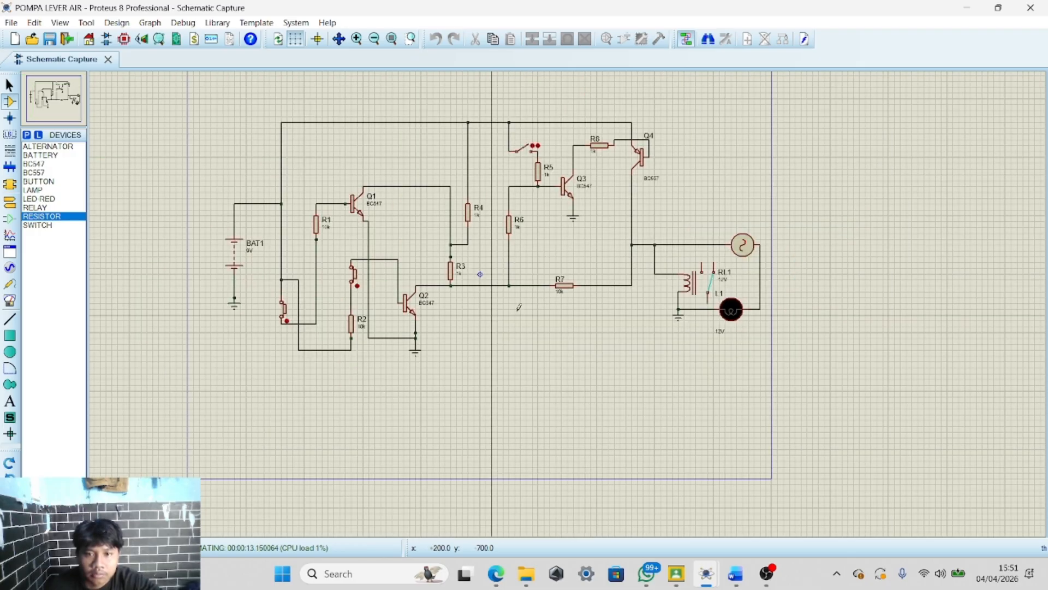
scroll(492, 246, up, 3)
scroll(572, 206, down, 3)
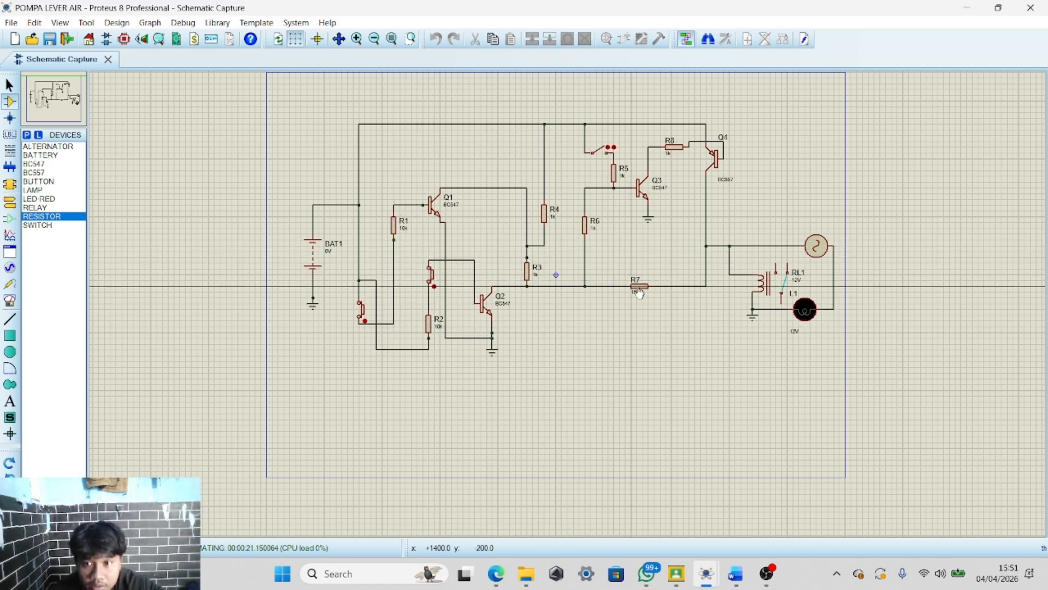
scroll(636, 290, up, 2)
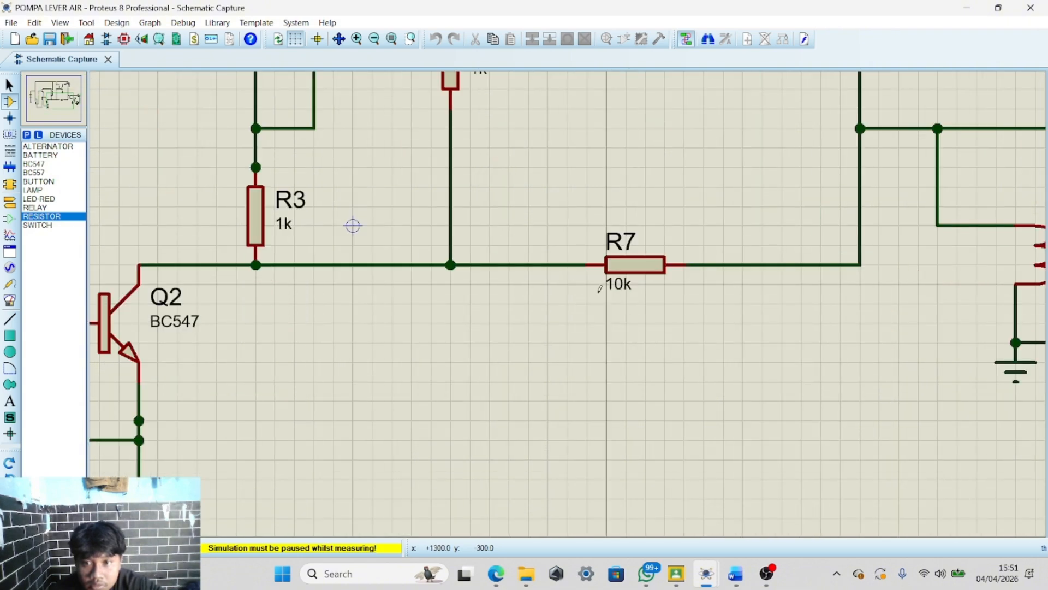
Stop the simulation and set resistor R7's value to 1k
click(68, 548)
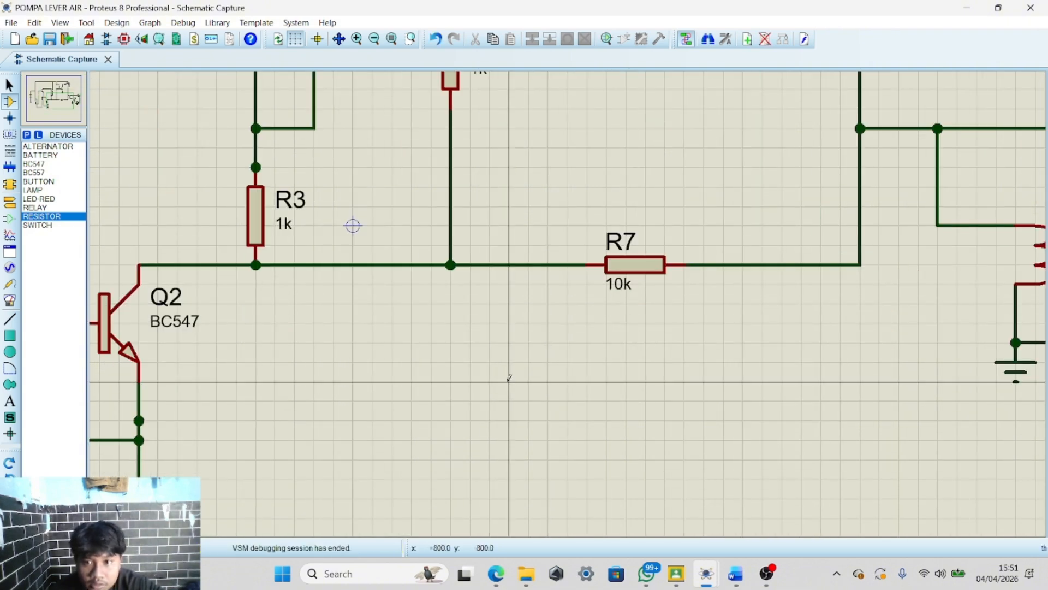
click(612, 291)
click(612, 291)
text(1k)
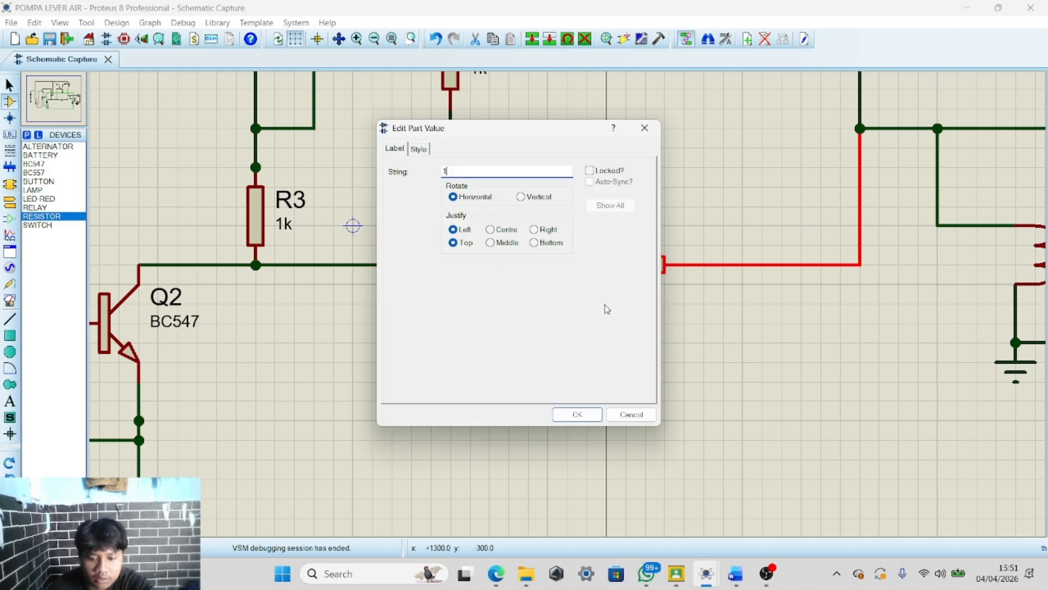
click(568, 414)
Run the simulation again with the modified circuit
scroll(560, 296, down, 3)
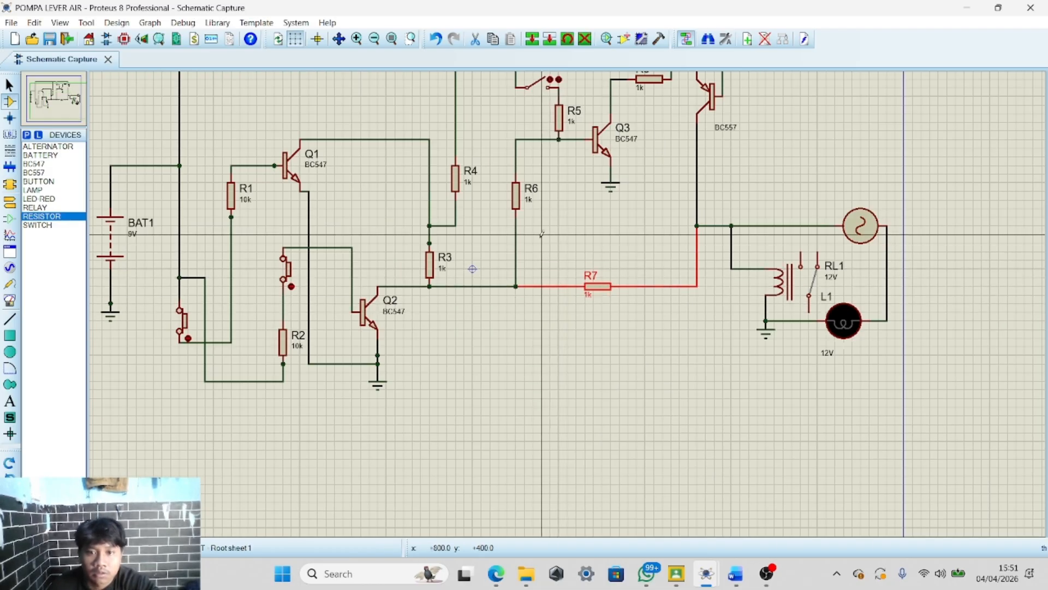
scroll(553, 327, down, 1)
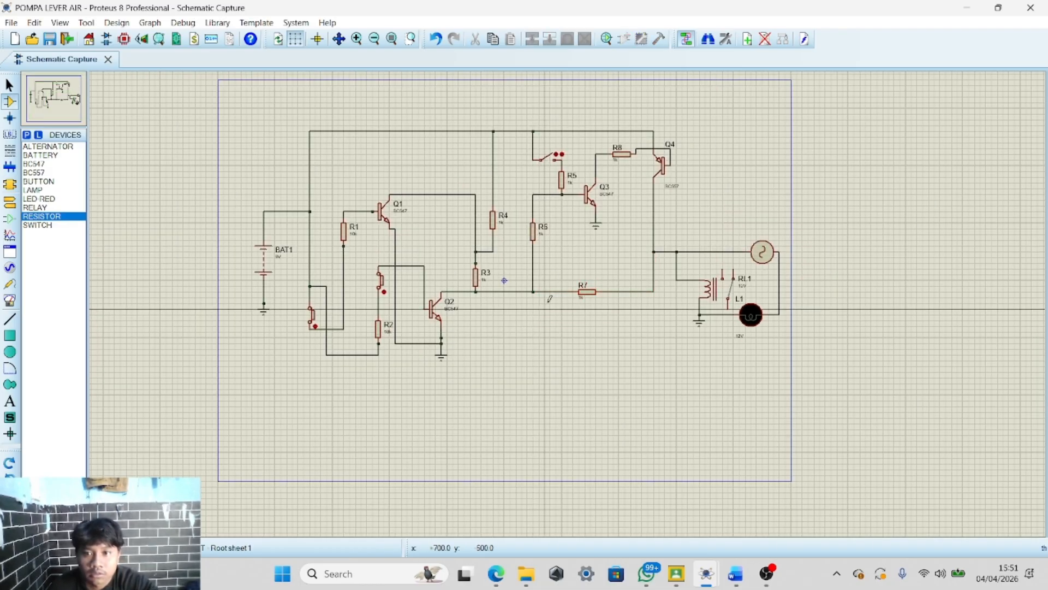
scroll(553, 328, up, 3)
scroll(551, 333, down, 2)
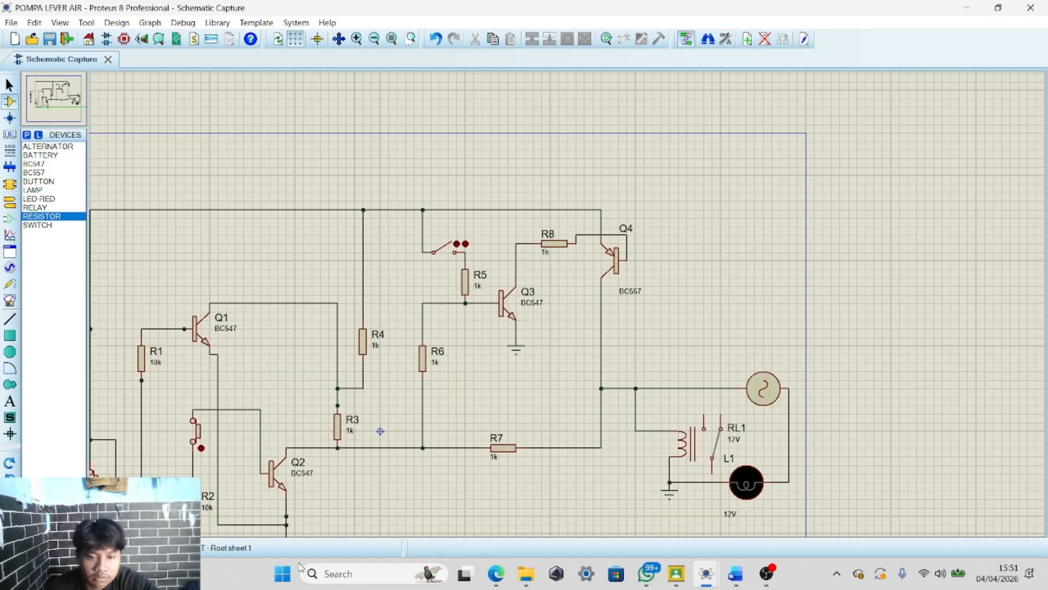
click(14, 548)
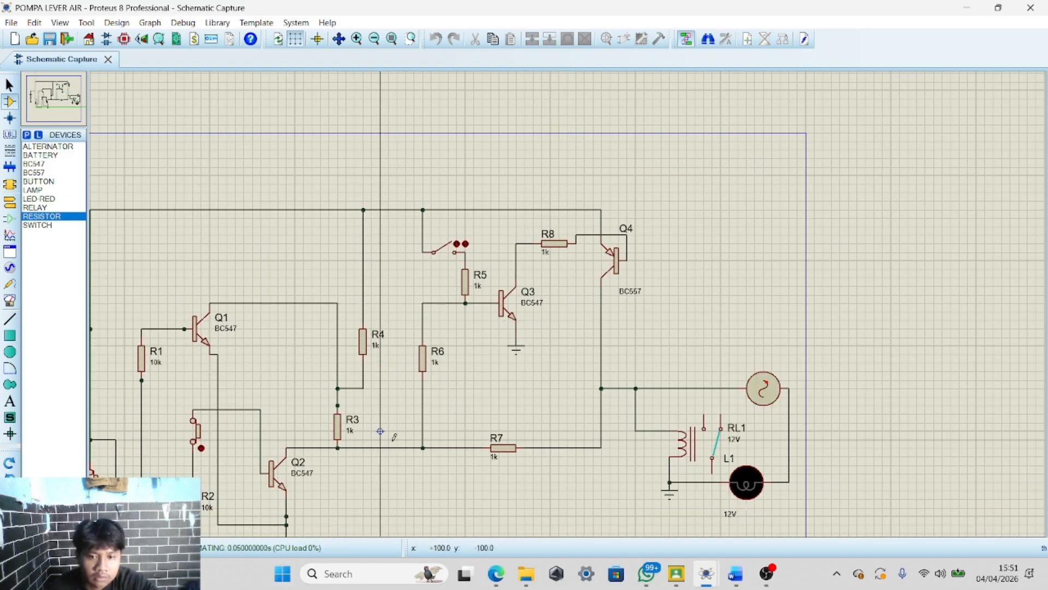
Operate the middle and lower-left push buttons in the running simulation
scroll(385, 439, down, 1)
scroll(290, 445, up, 1)
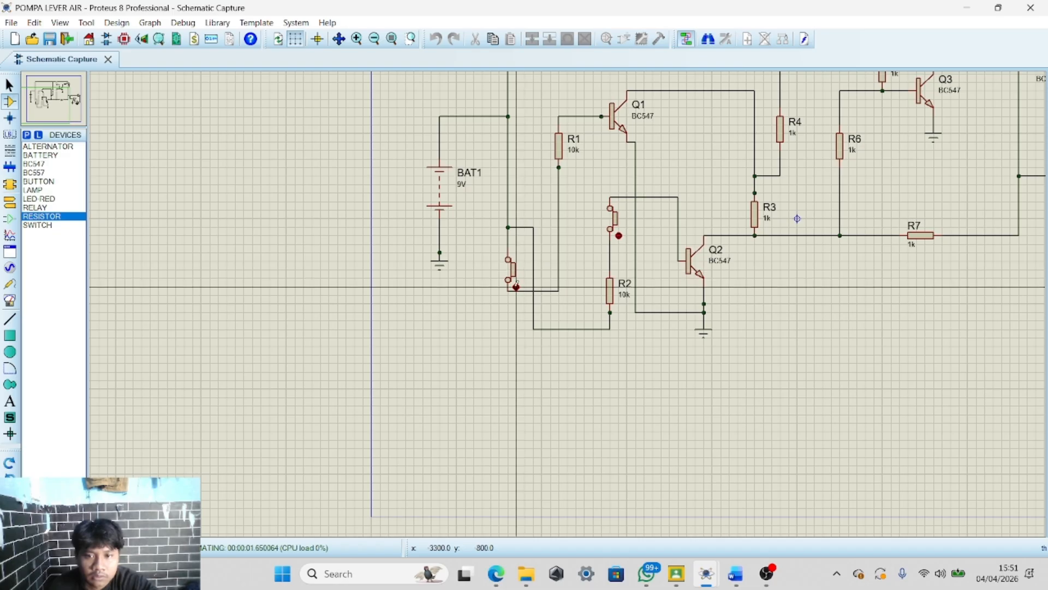
scroll(530, 269, down, 2)
scroll(375, 309, up, 2)
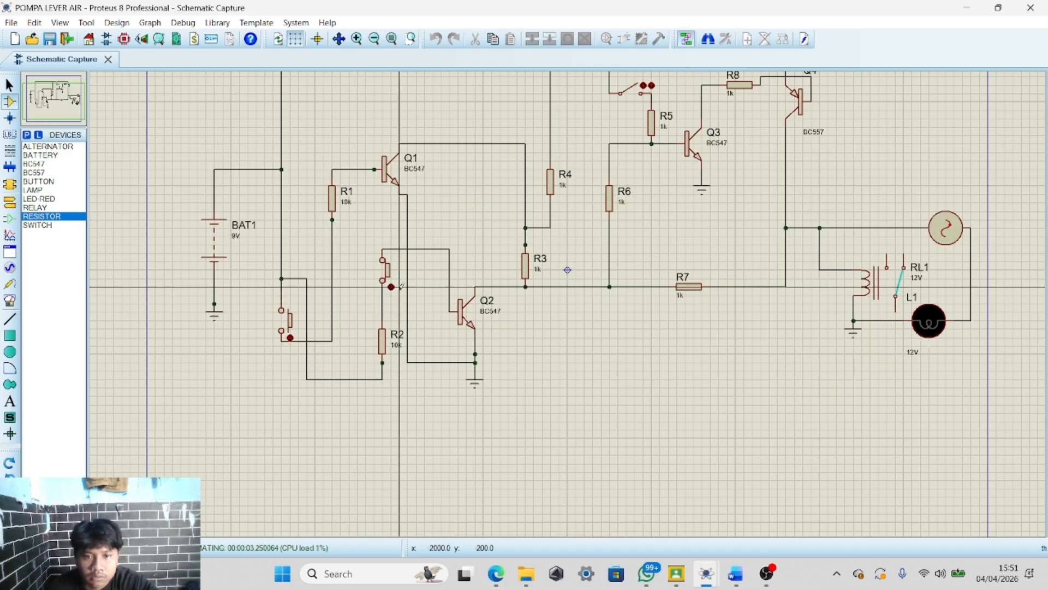
click(391, 286)
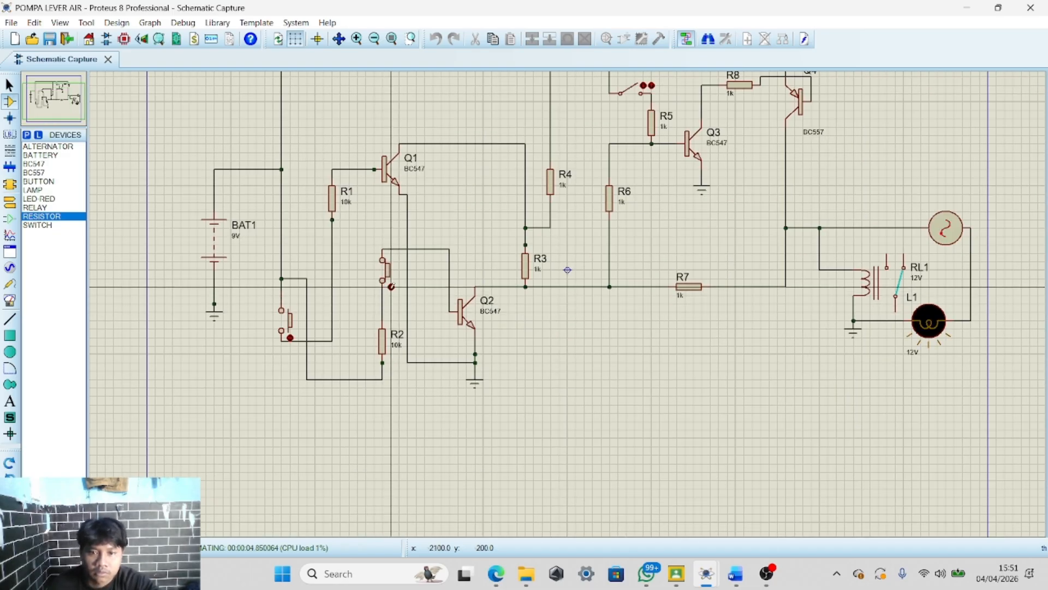
click(291, 335)
click(292, 335)
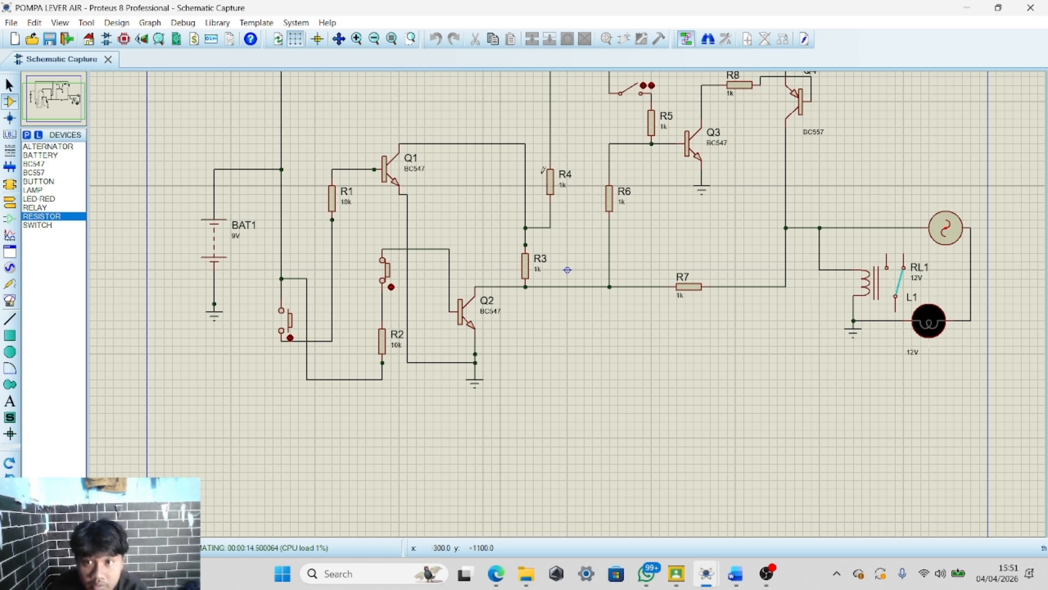
Stop the simulation
scroll(540, 189, down, 1)
scroll(595, 193, up, 2)
scroll(569, 302, down, 1)
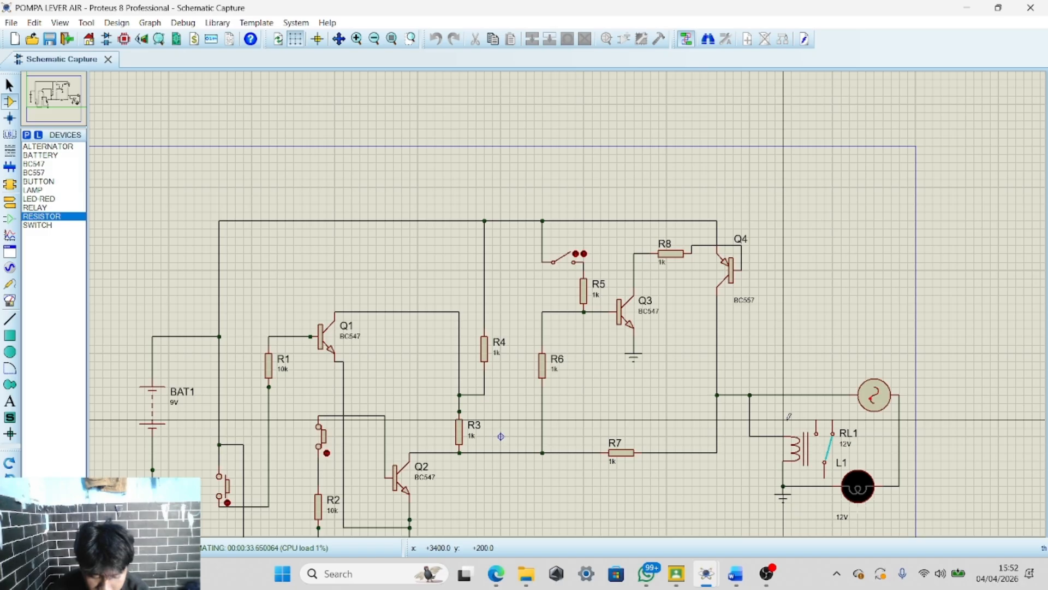
scroll(788, 416, down, 1)
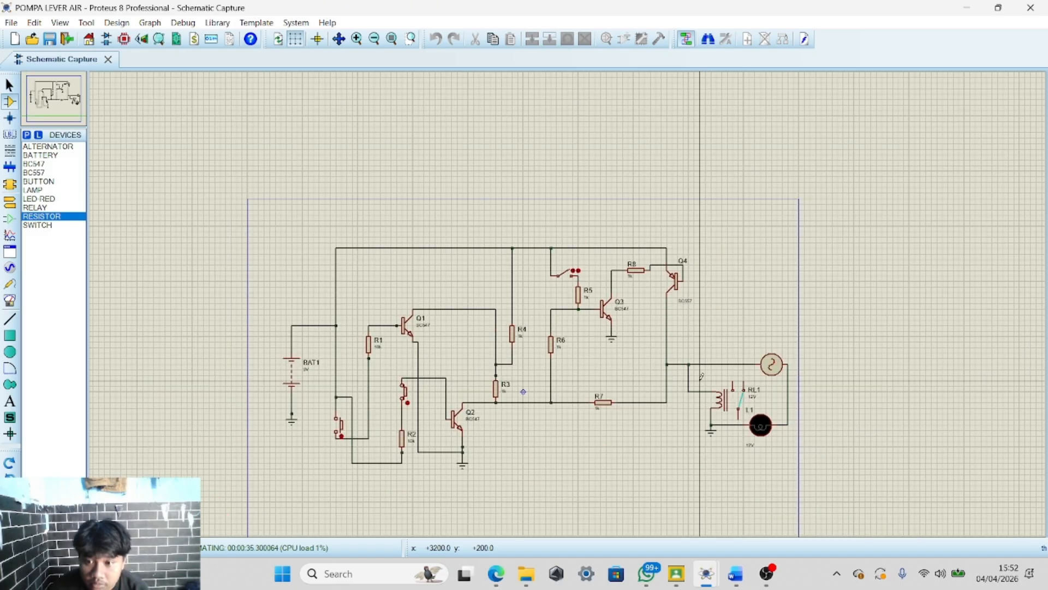
scroll(478, 238, up, 2)
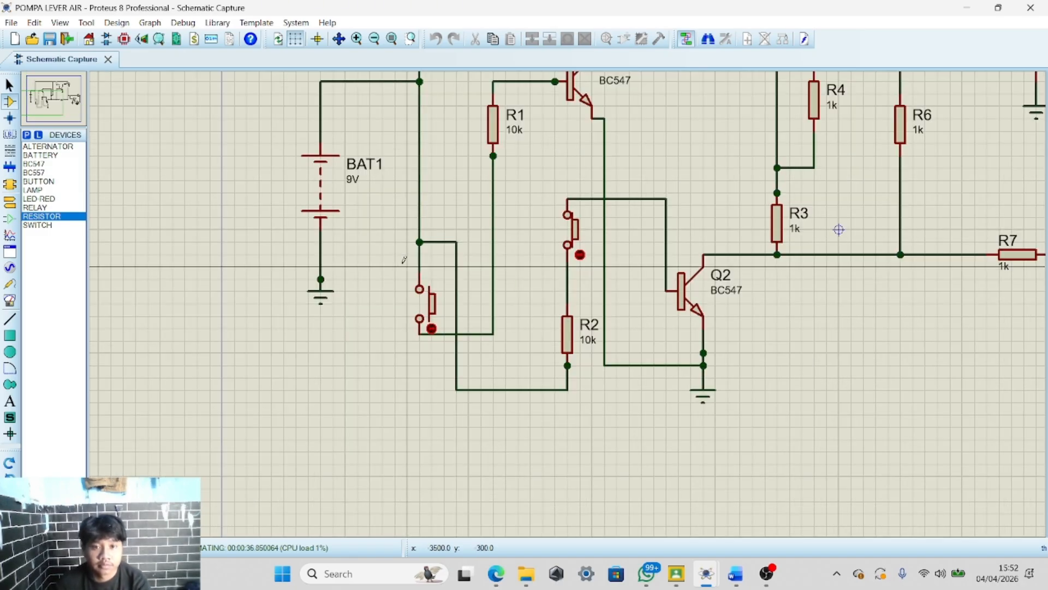
scroll(478, 239, down, 1)
scroll(569, 299, up, 1)
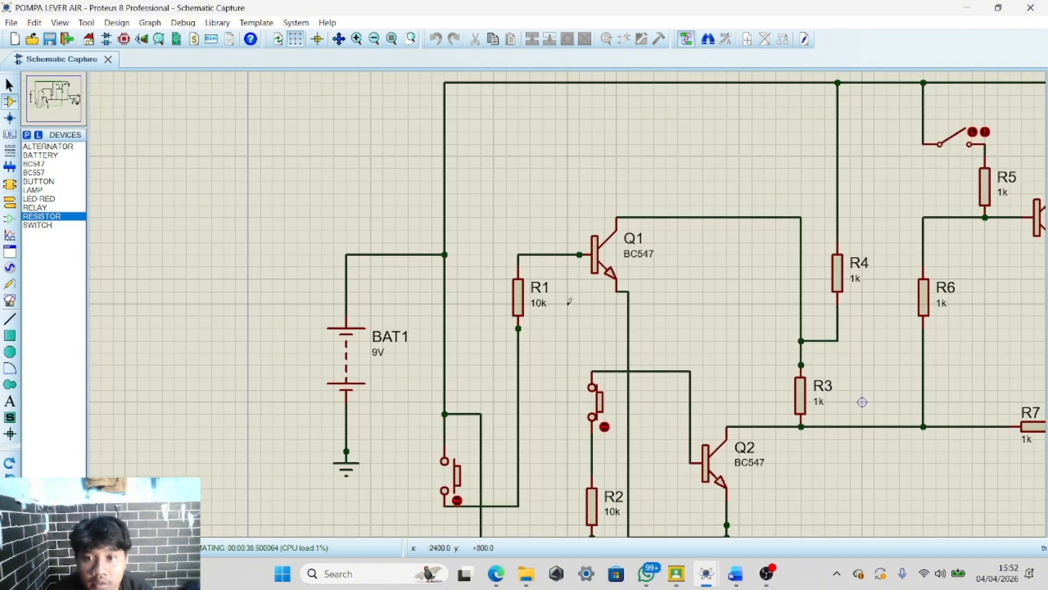
click(801, 342)
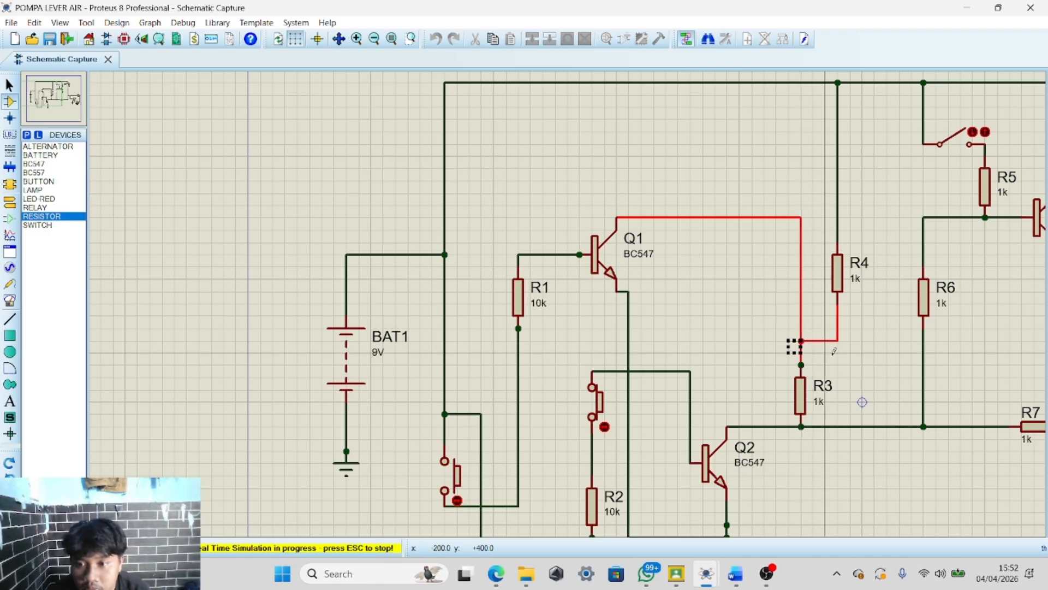
click(71, 548)
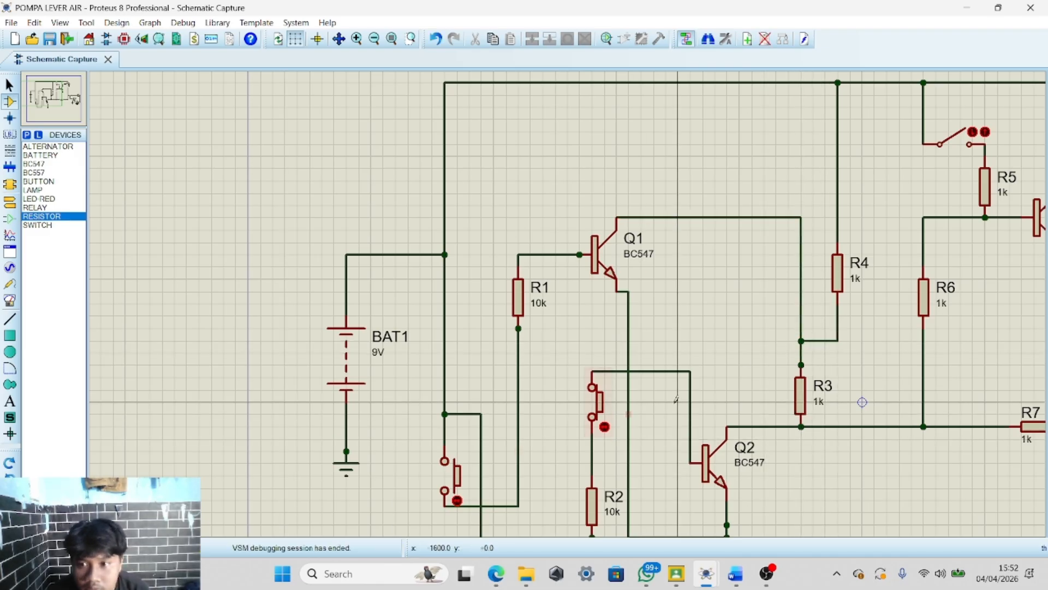
Try to add wiring at the junction between the top of R3 and R4
scroll(801, 378, up, 2)
click(568, 220)
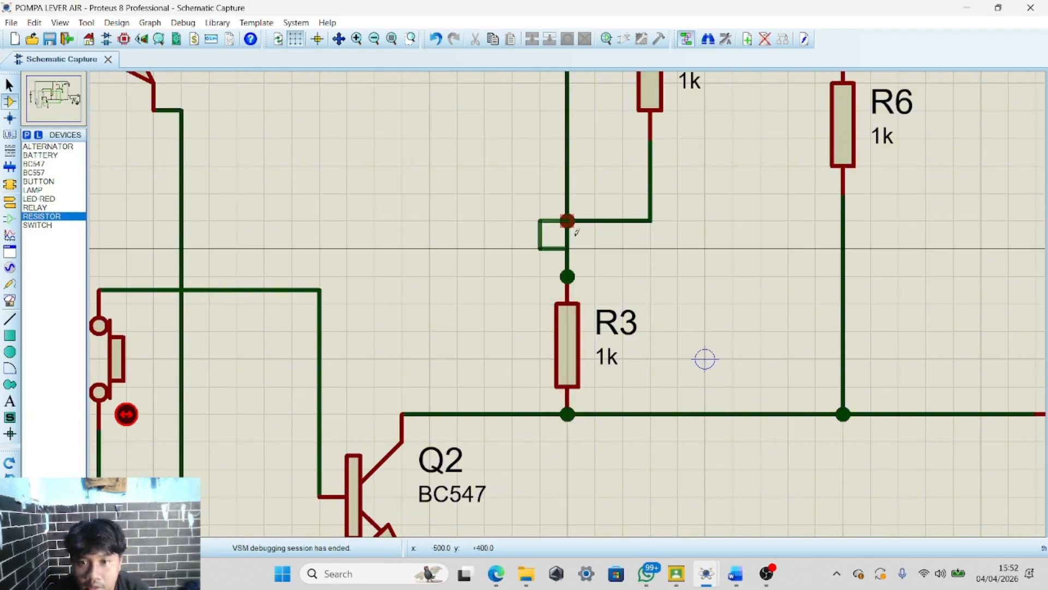
scroll(595, 248, up, 1)
right_click(578, 300)
click(519, 339)
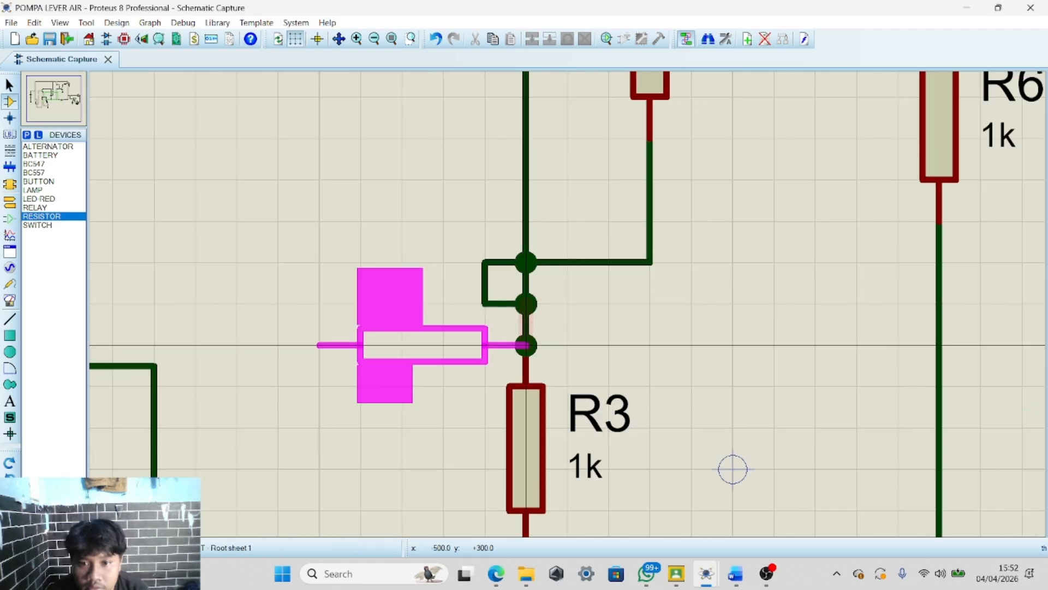
right_click(580, 304)
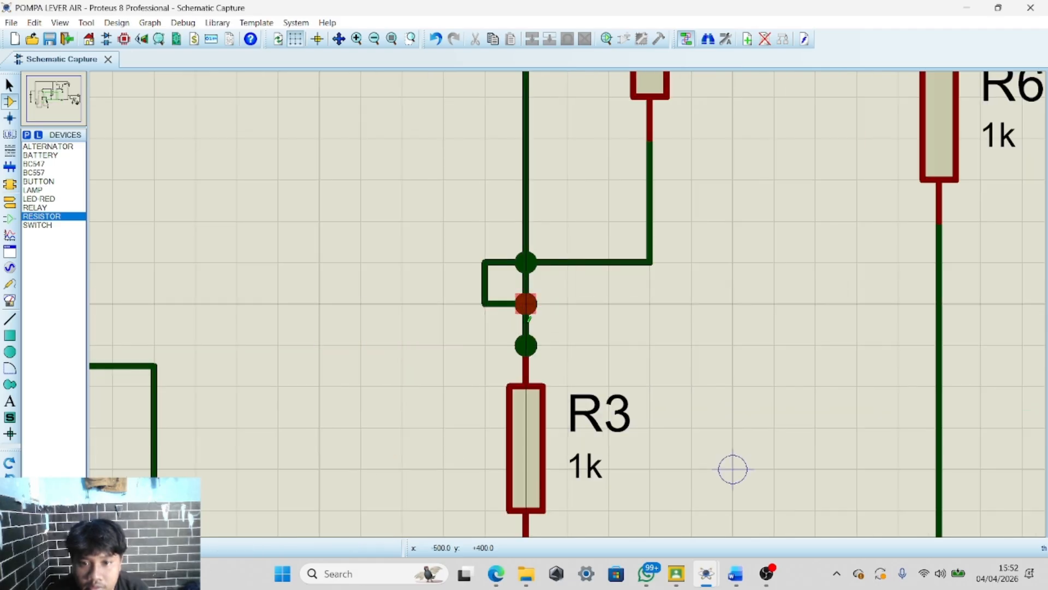
right_click(601, 289)
click(658, 300)
scroll(732, 263, down, 4)
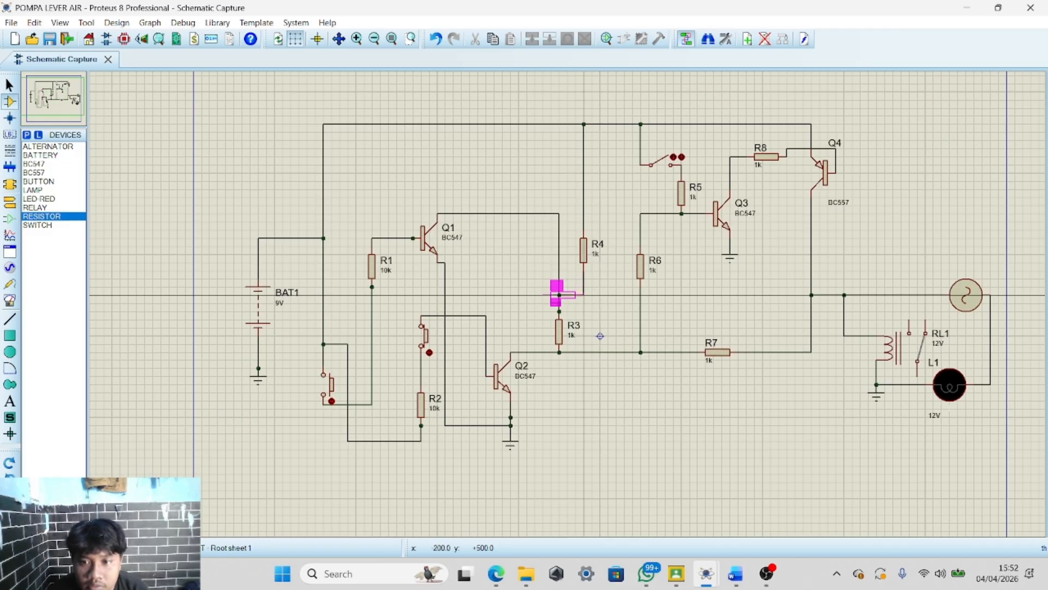
right_click(545, 303)
scroll(560, 304, up, 2)
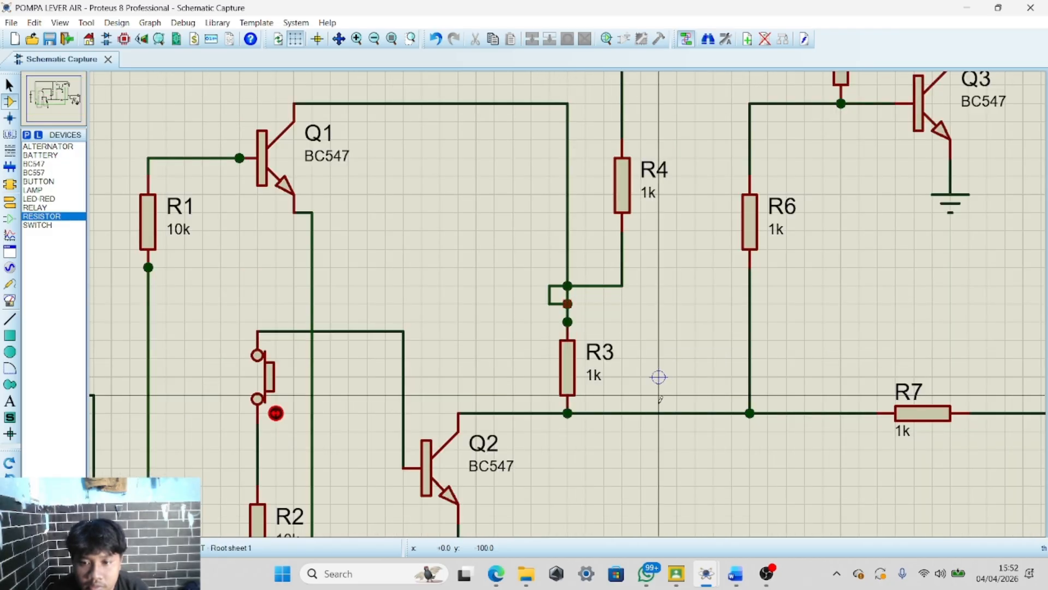
mouse_move(735, 573)
mouse_move(703, 526)
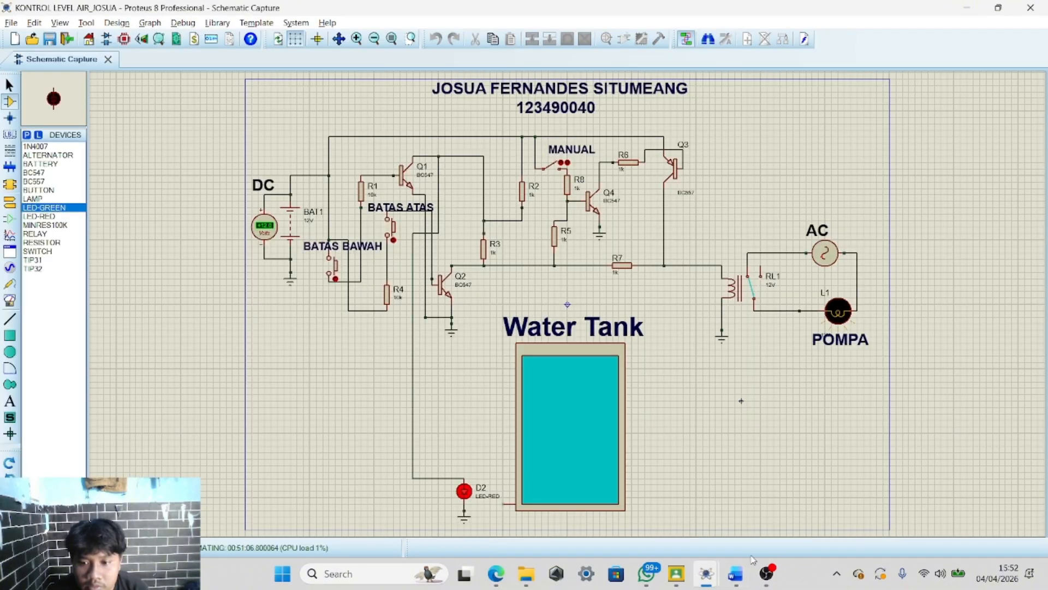
click(767, 573)
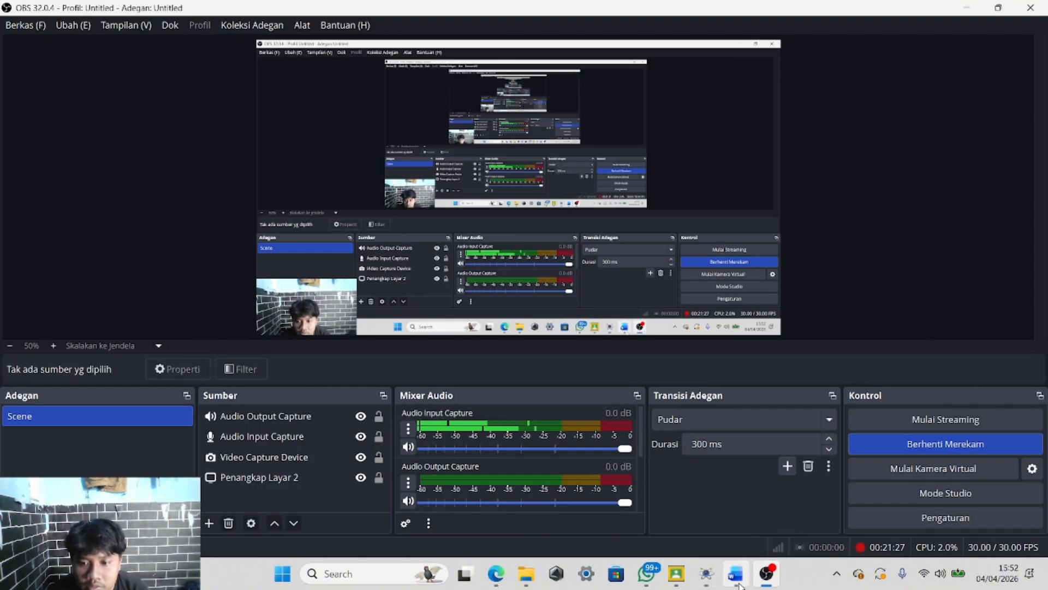
mouse_move(706, 573)
click(737, 495)
Undo the extra wire loop at the junction above R3
scroll(737, 496, down, 3)
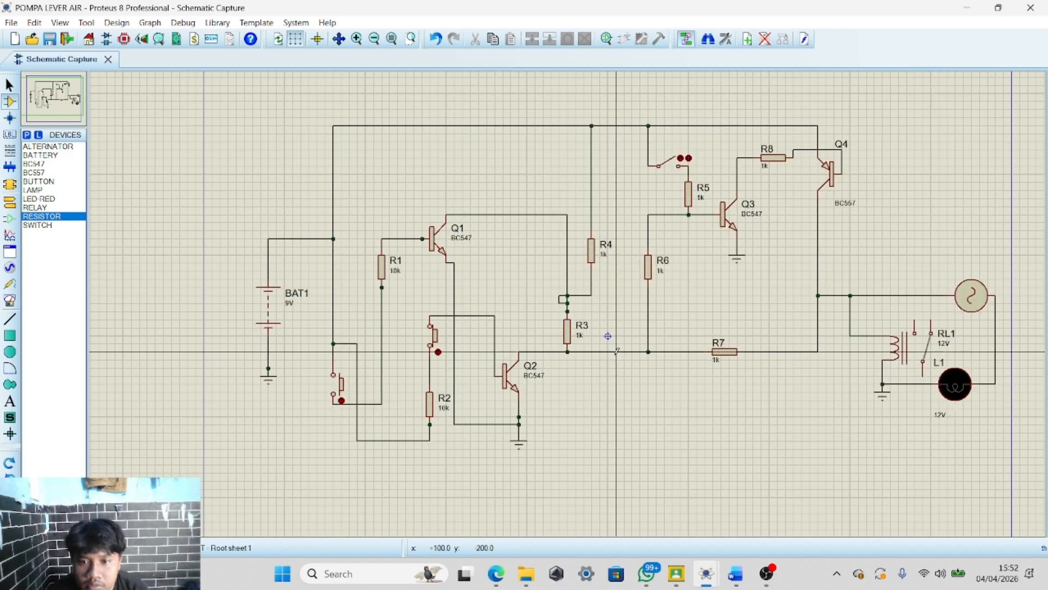
scroll(569, 299, up, 2)
scroll(568, 297, down, 2)
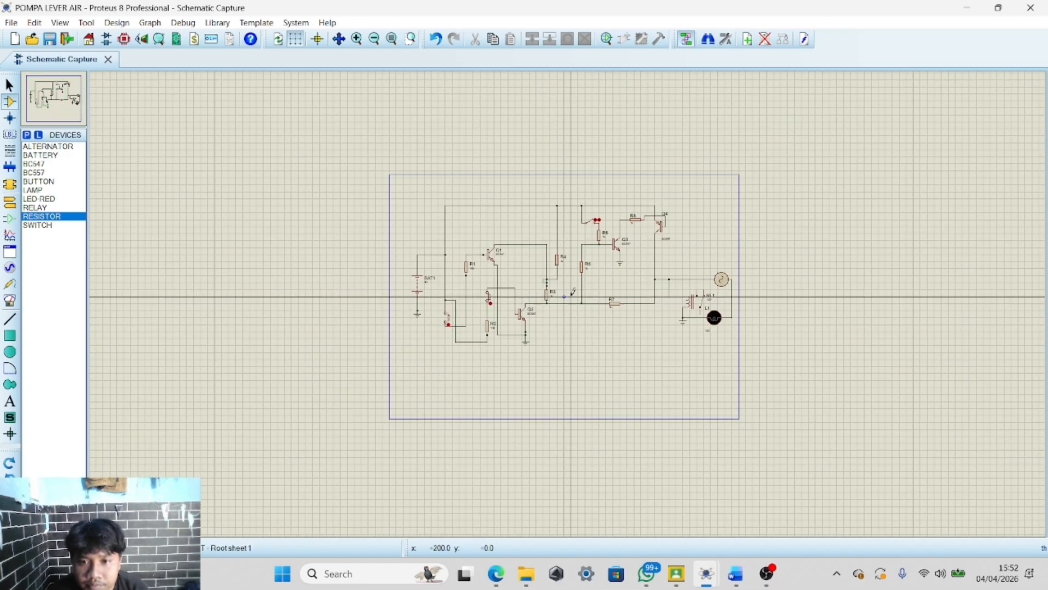
scroll(568, 298, up, 4)
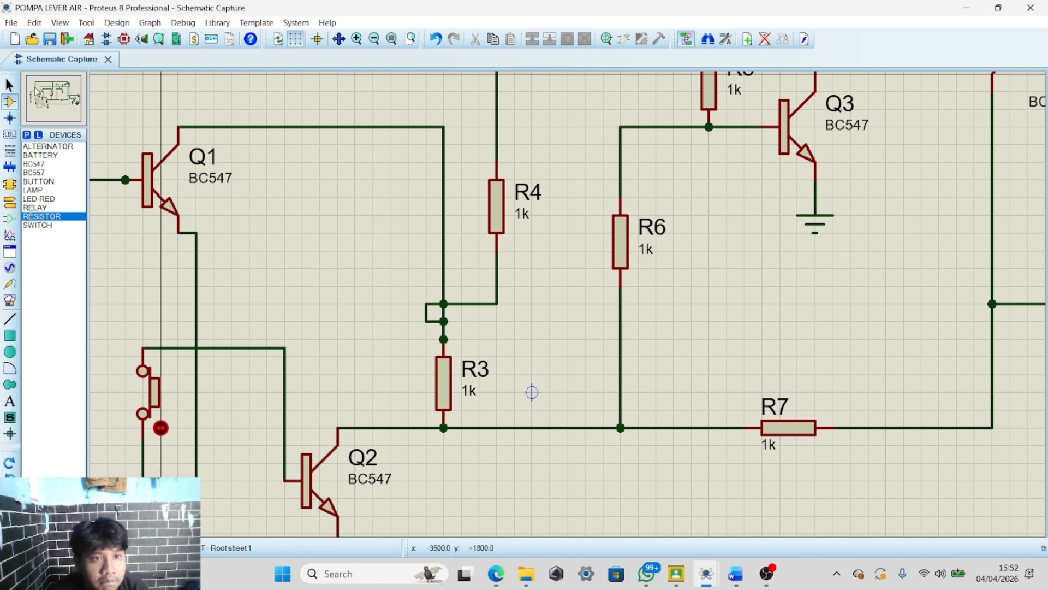
click(434, 41)
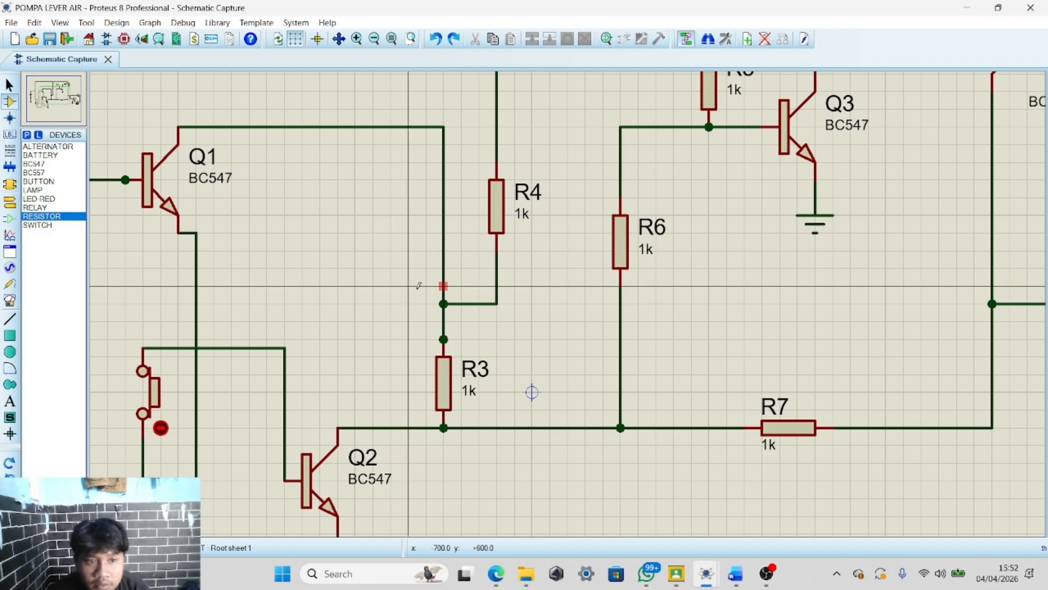
Try to redraw a wire between R3's top and the R4 junction, undoing it again
click(50, 146)
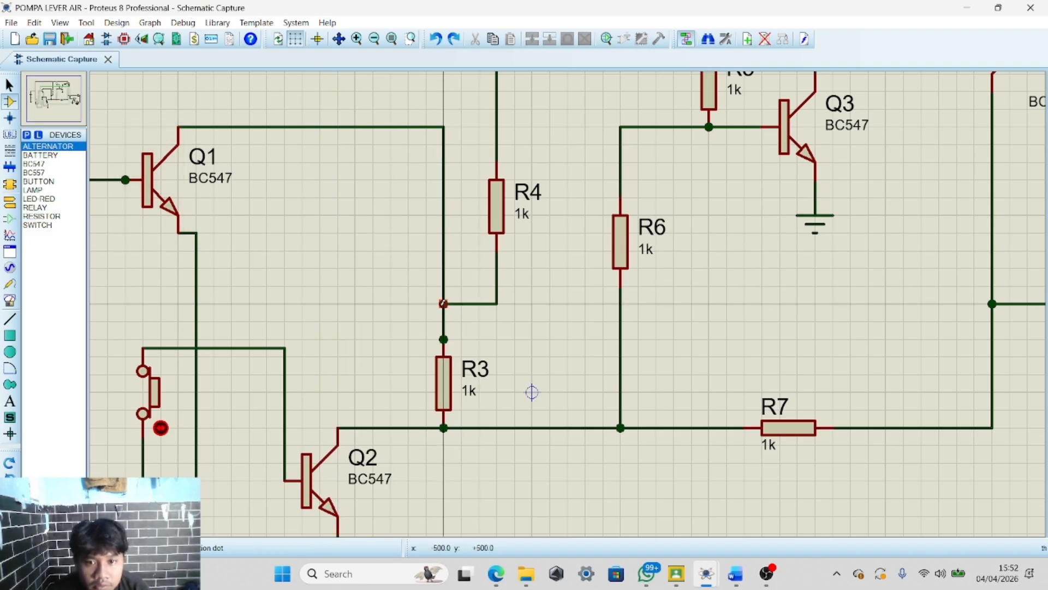
click(444, 339)
click(444, 304)
right_click(469, 320)
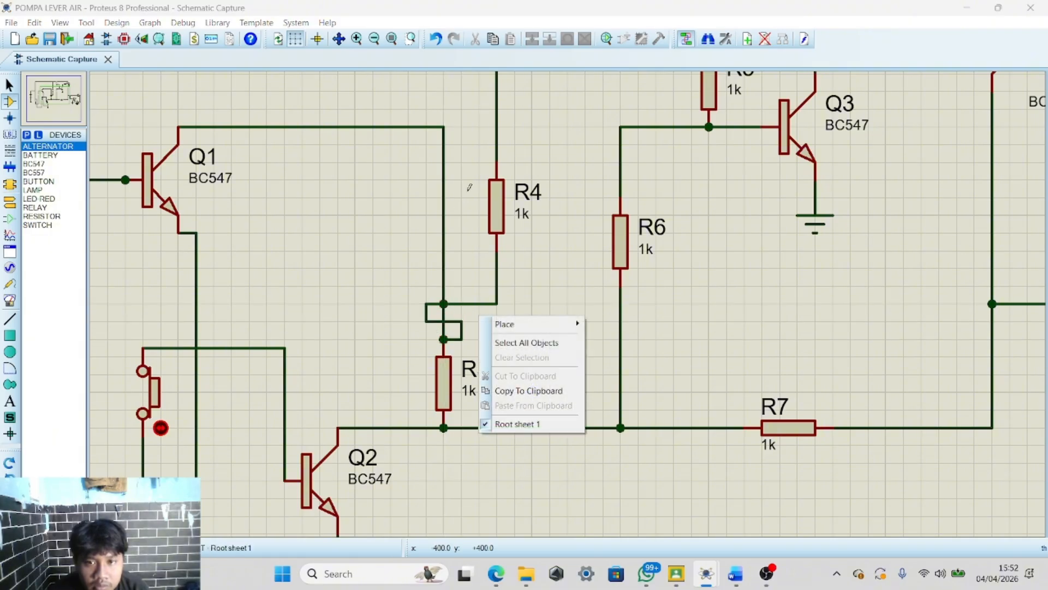
click(436, 38)
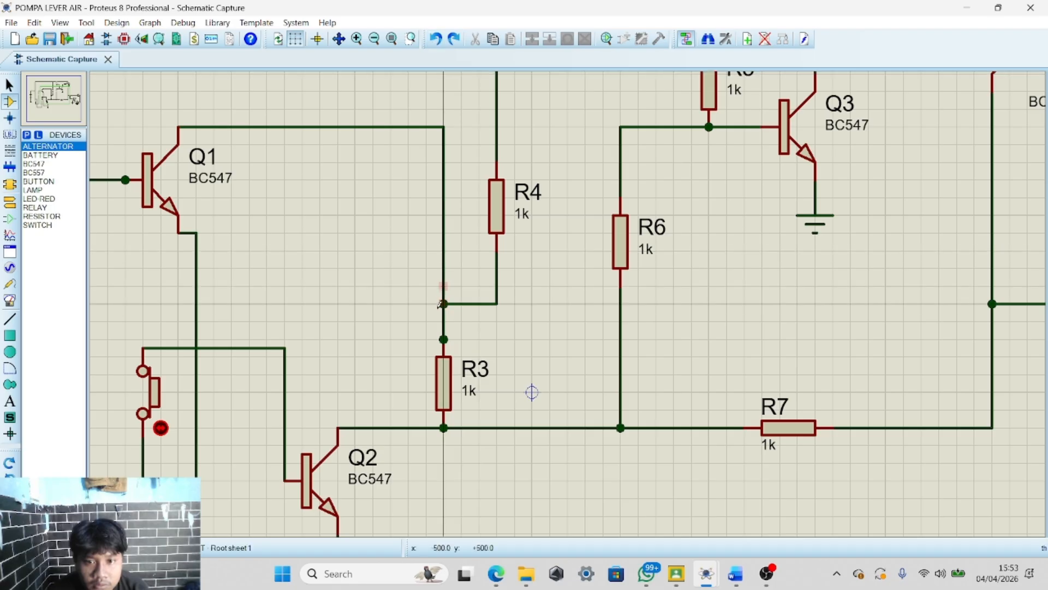
click(461, 337)
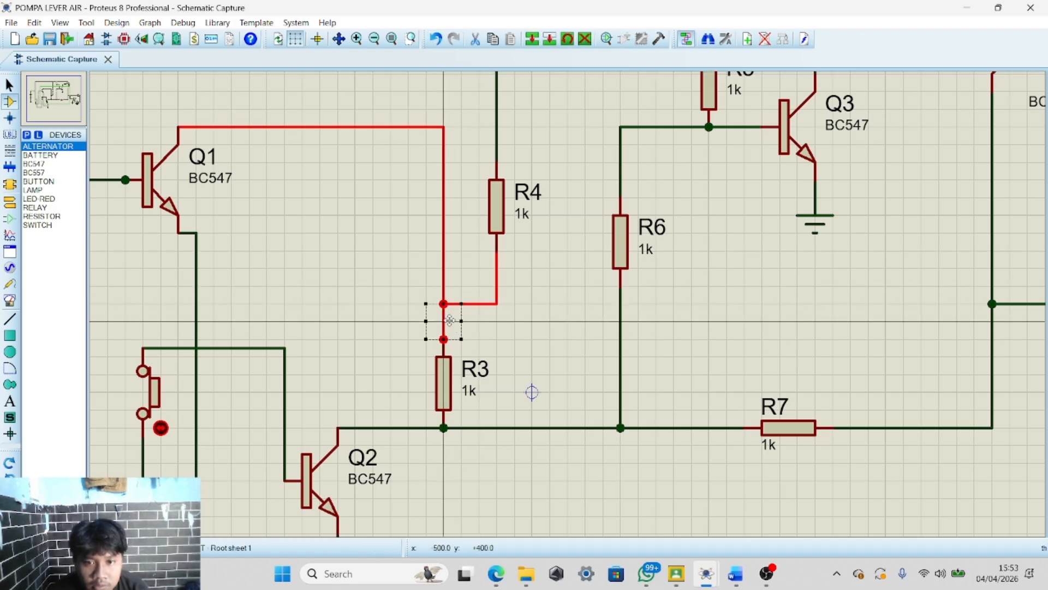
click(498, 322)
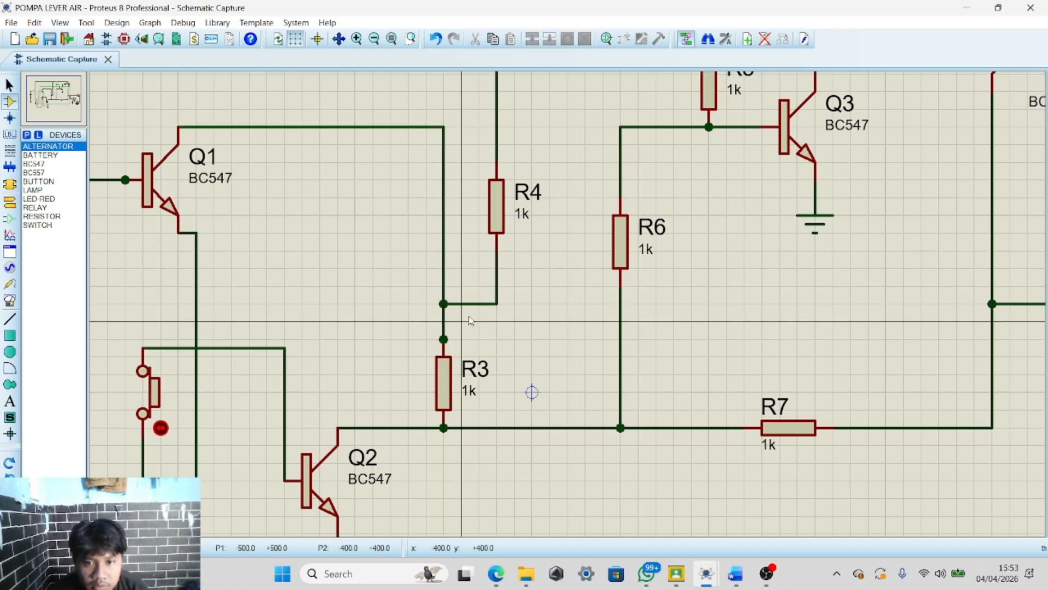
drag(463, 321, 445, 305)
click(402, 297)
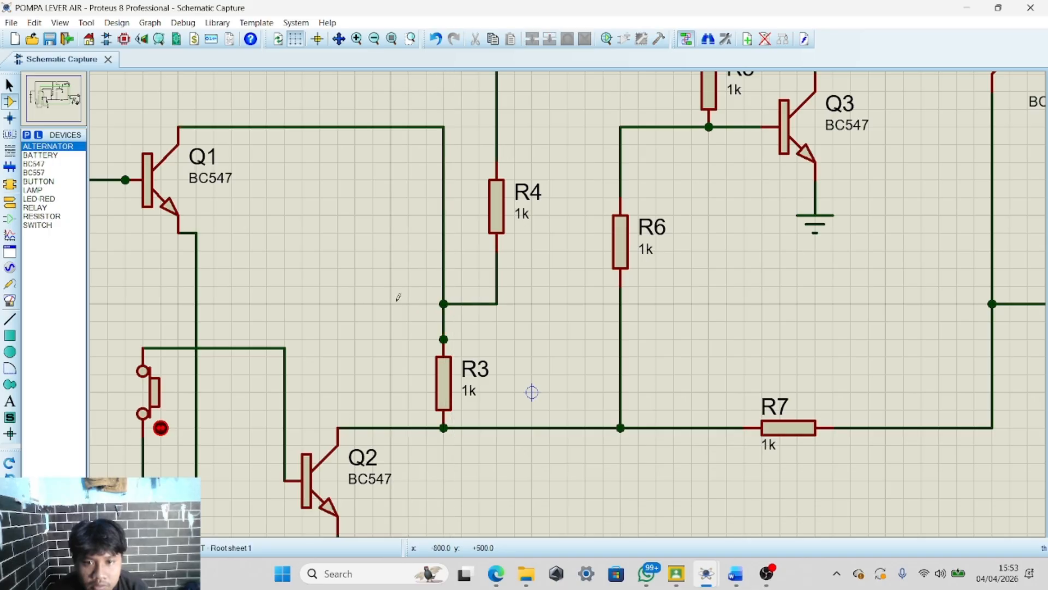
Delete the wires linking the alternator and relay coil to the Q4 collector line
scroll(406, 298, down, 3)
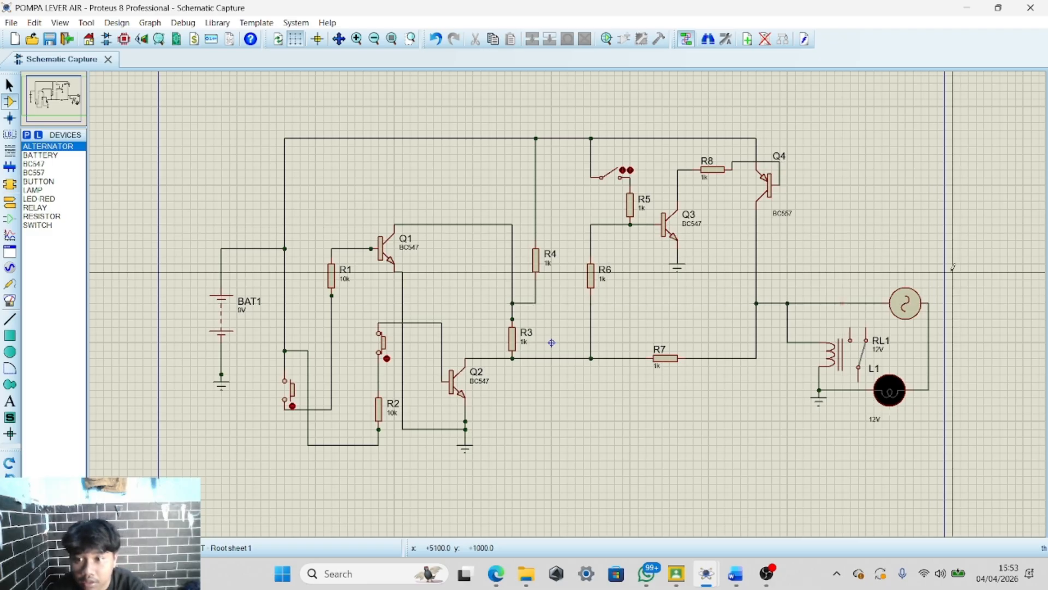
scroll(845, 308, up, 3)
scroll(550, 301, down, 3)
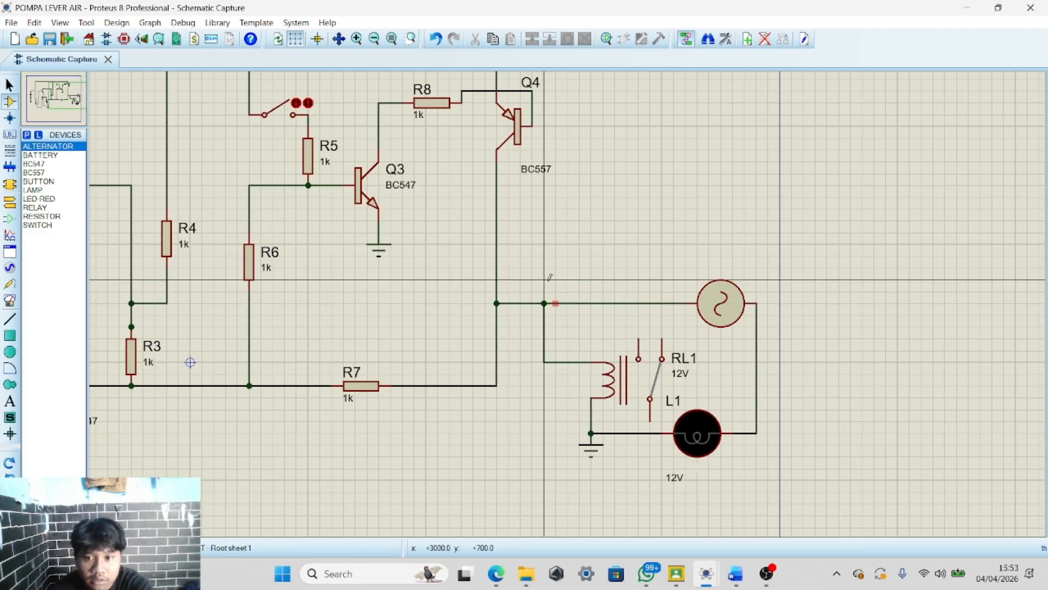
drag(521, 280, 650, 338)
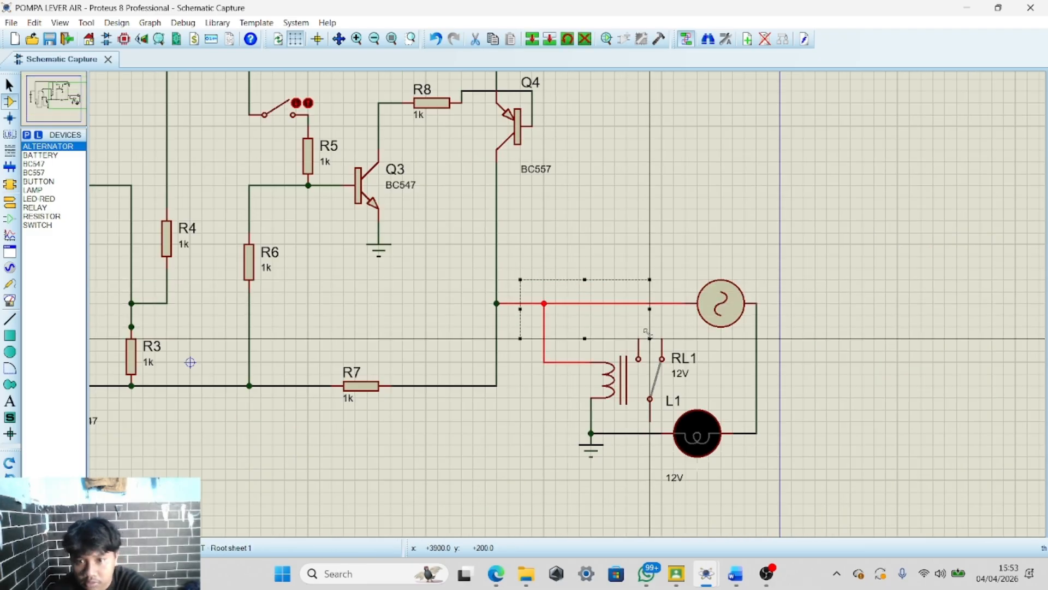
key(Delete)
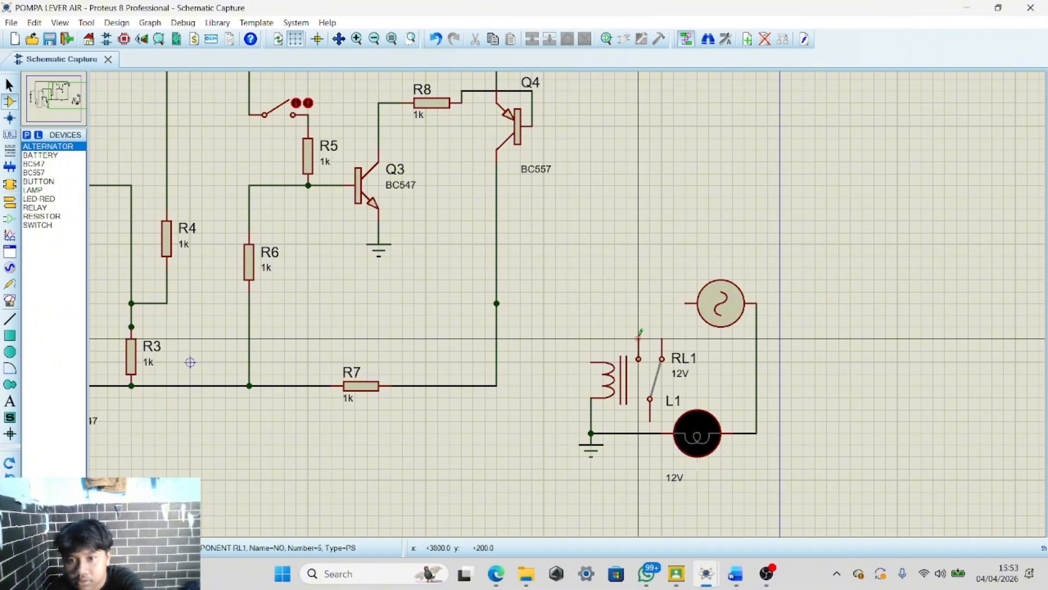
Wire the relay coil to the Q4 collector line and the alternator to the relay's upper contact
click(591, 361)
click(496, 303)
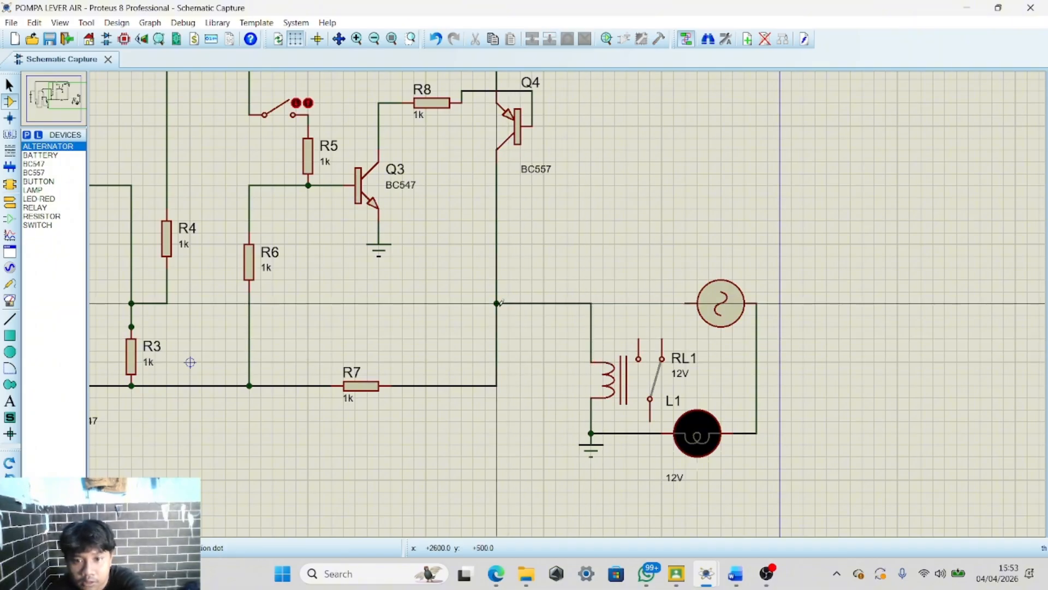
click(686, 303)
click(639, 339)
scroll(563, 296, down, 2)
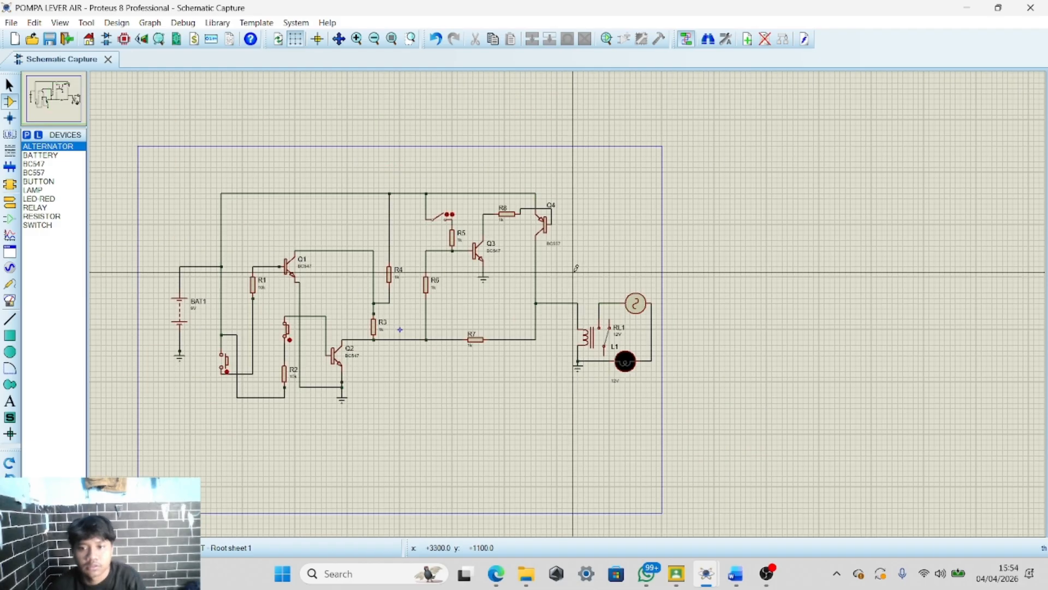
Run the simulation of the rewired circuit
click(12, 548)
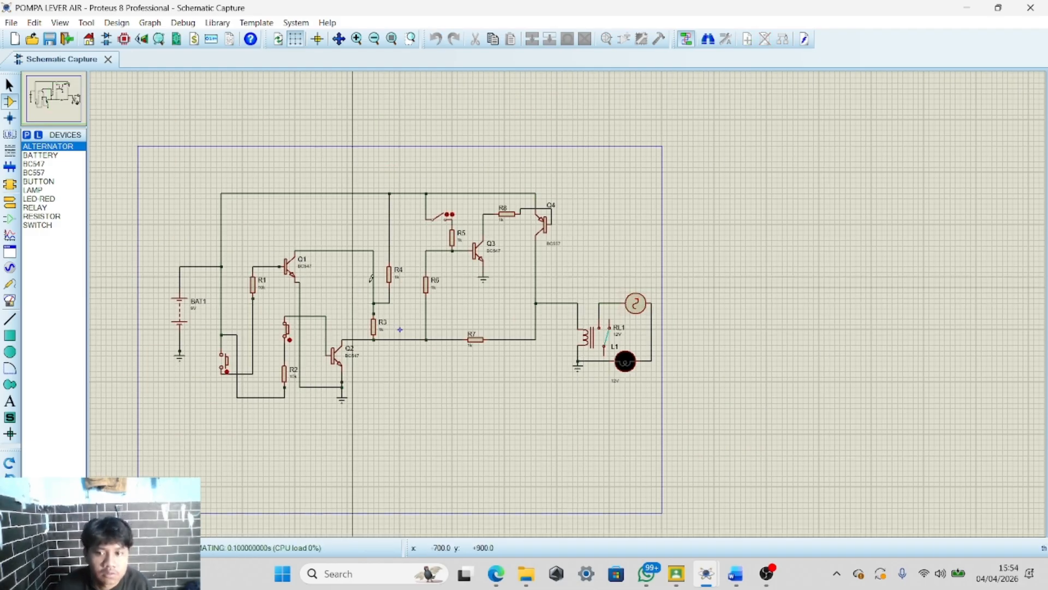
scroll(463, 265, down, 1)
scroll(456, 320, up, 3)
scroll(536, 320, down, 1)
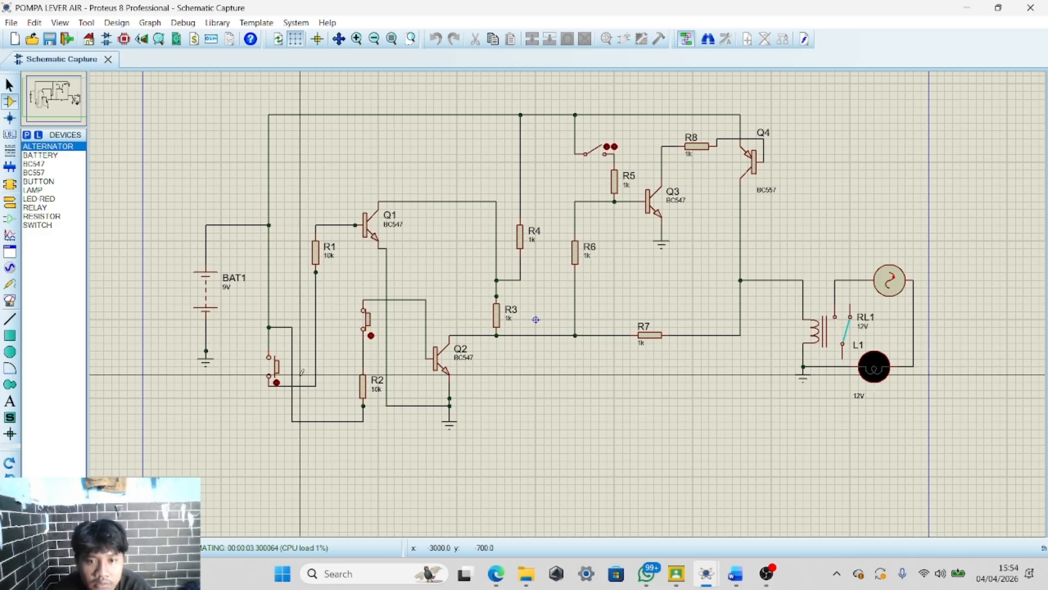
Toggle the upper push button during the running simulation, then stop the simulation
click(371, 335)
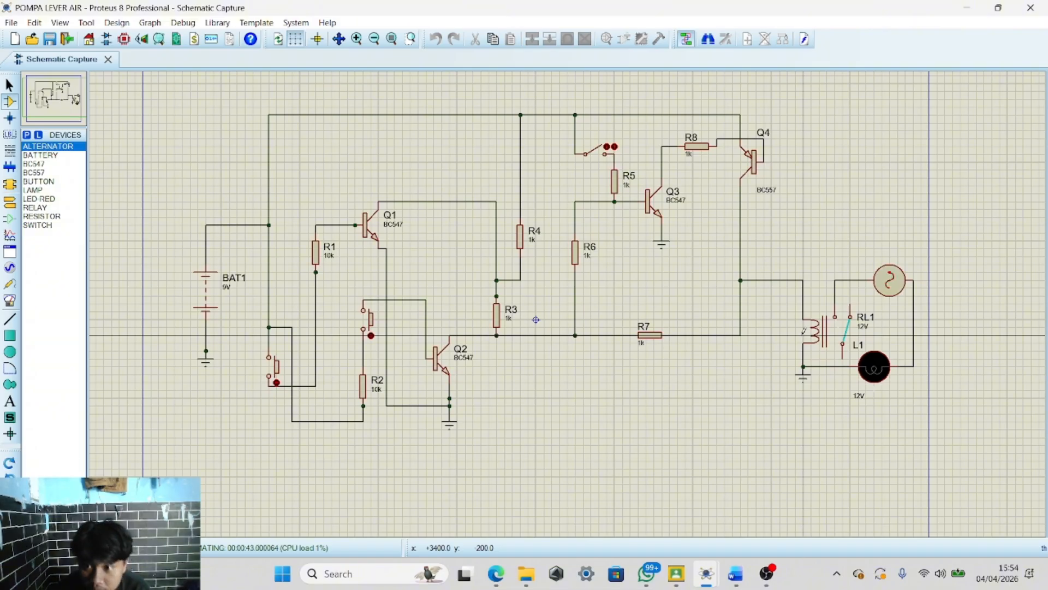
scroll(803, 330, up, 3)
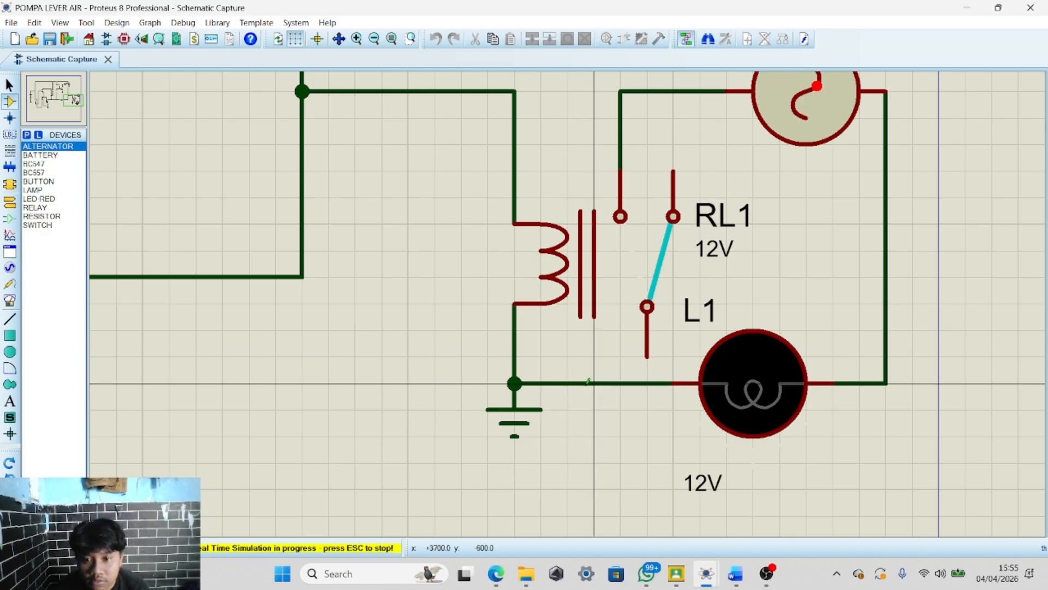
right_click(439, 399)
click(349, 336)
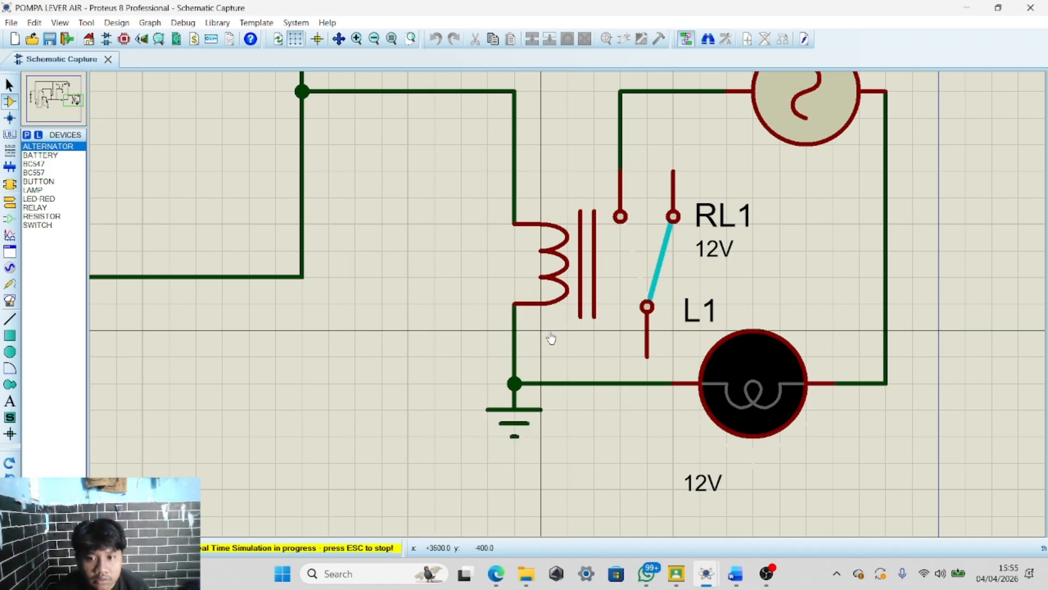
key(Escape)
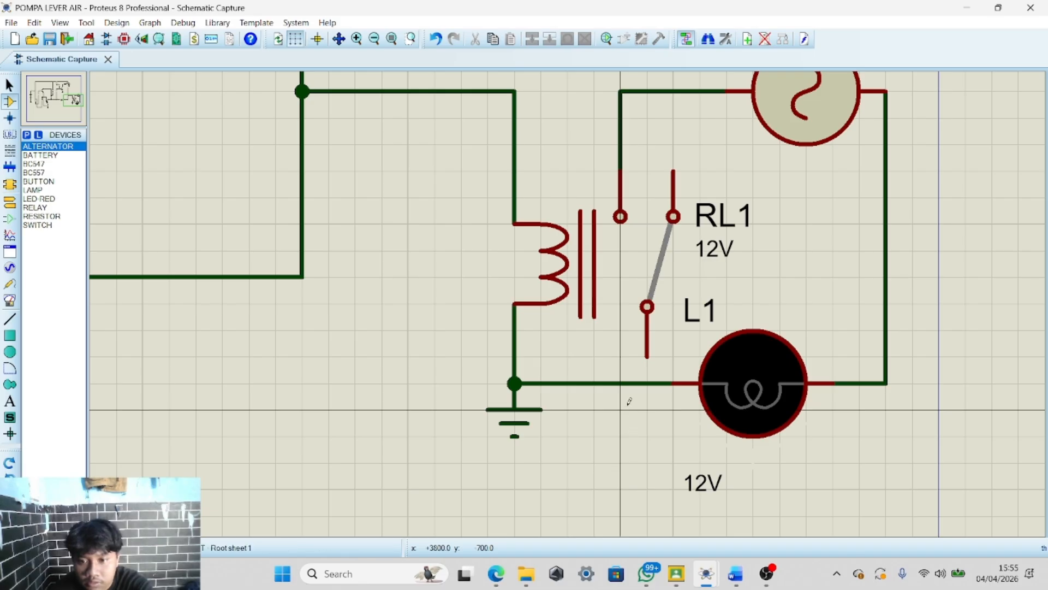
Delete the ground symbol and the wires joining the relay coil's lower pin and the lamp to it
click(624, 387)
right_click(567, 373)
drag(519, 357, 650, 431)
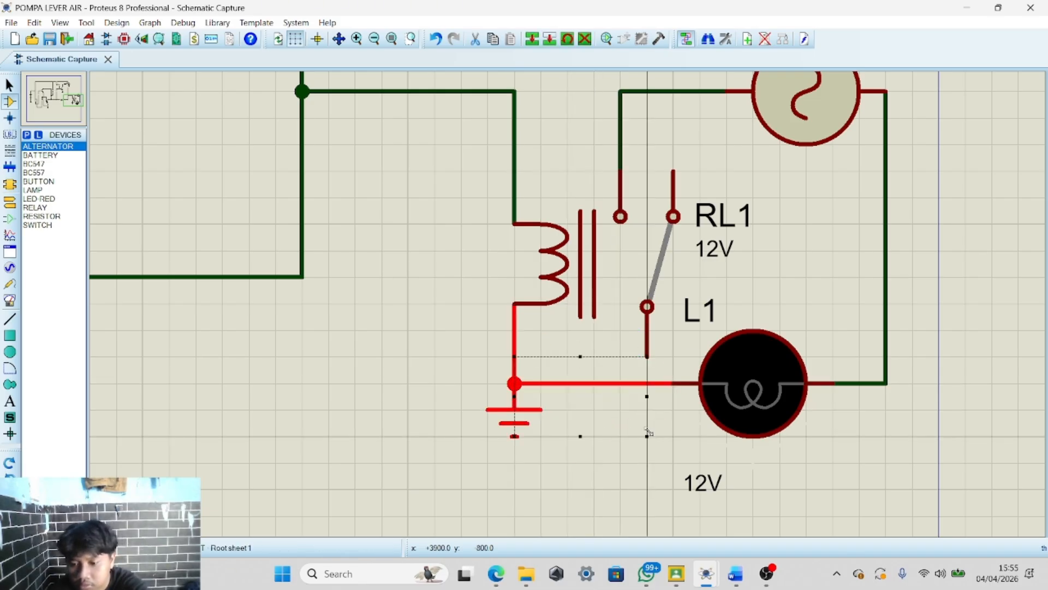
key(Delete)
drag(461, 330, 614, 402)
key(Delete)
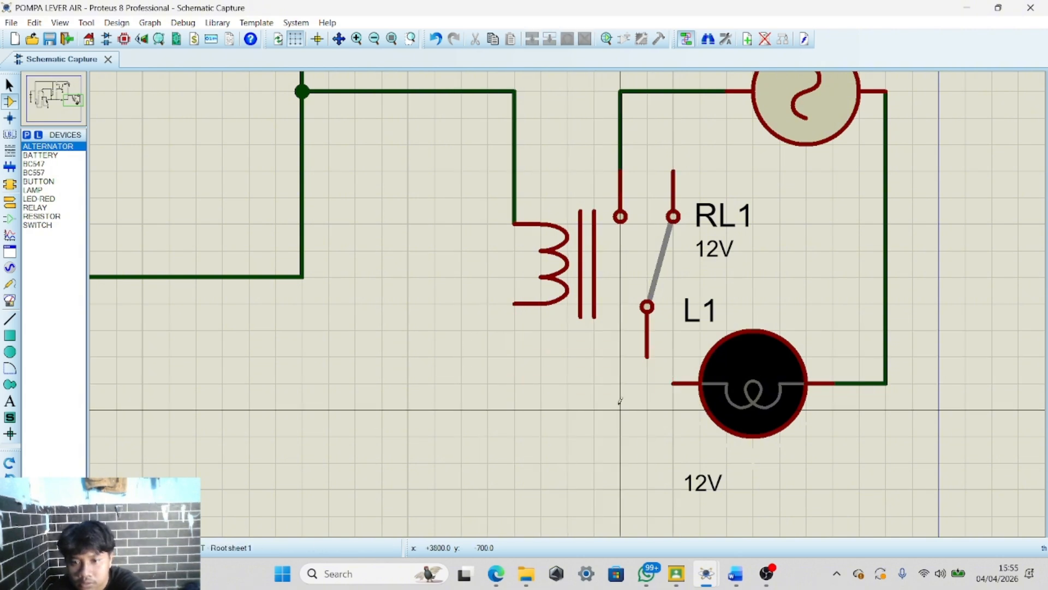
Wire the lamp to the relay's lower contact and run a wire straight down from the relay coil's lower pin
click(662, 384)
click(647, 358)
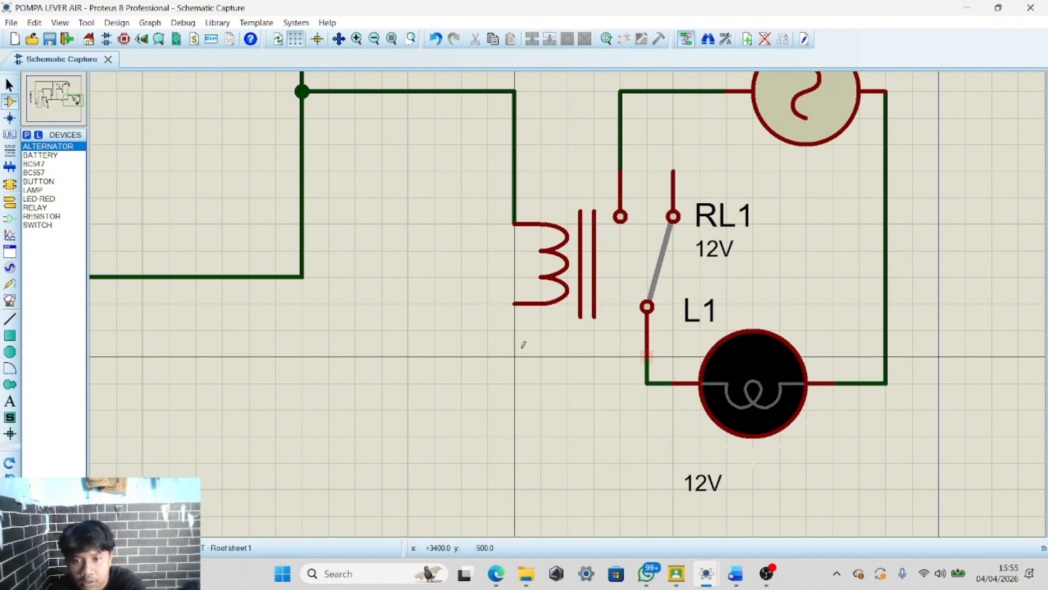
click(513, 303)
double_click(514, 409)
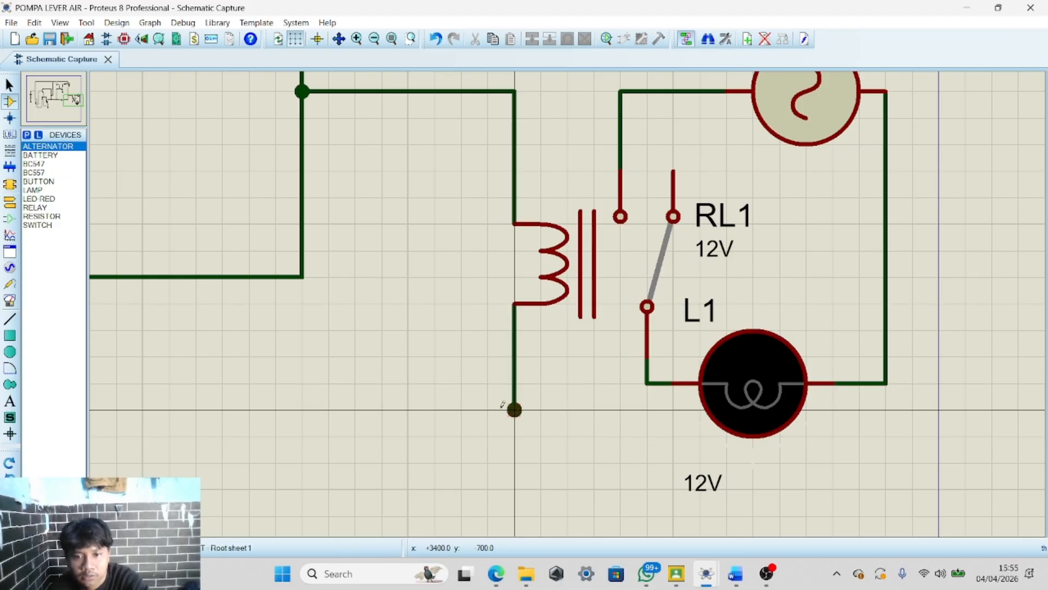
Place a Ground terminal at the end of the relay coil's new wire
click(9, 220)
click(9, 202)
click(37, 182)
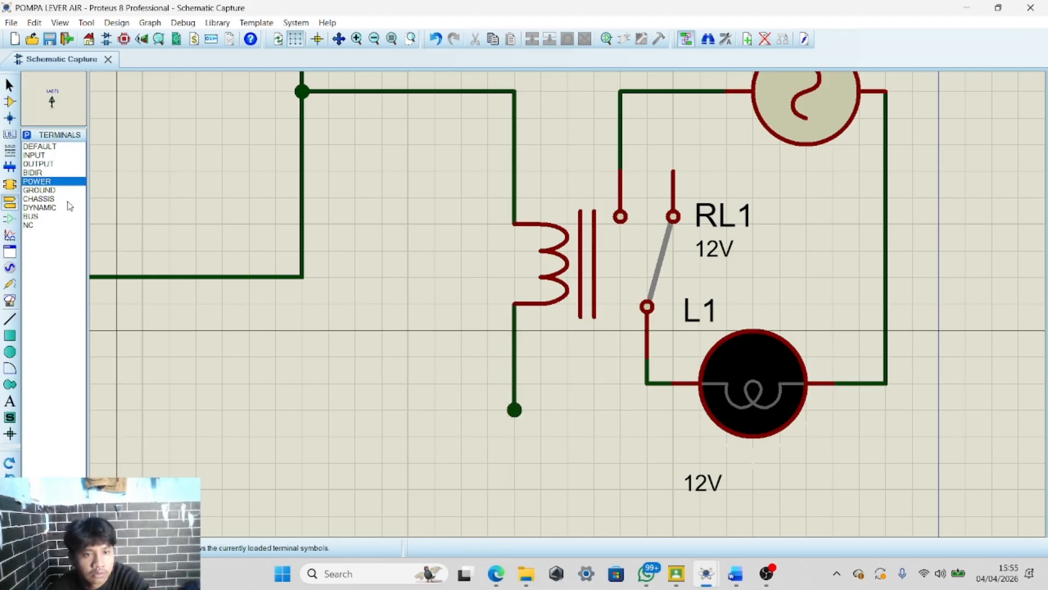
click(39, 190)
click(508, 447)
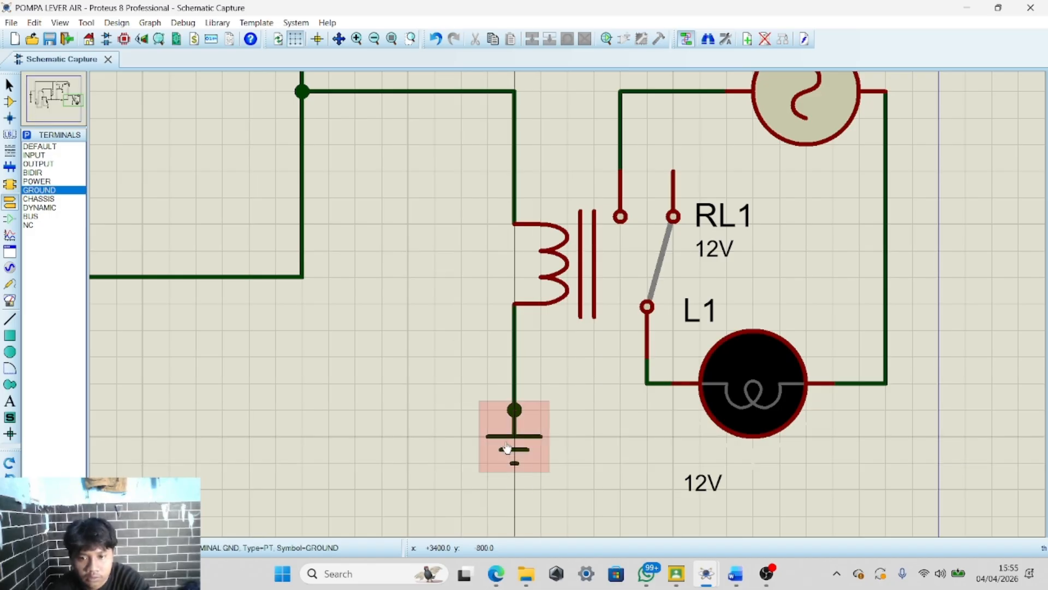
Run the simulation of the rewired circuit and inspect the relay and lamp
scroll(508, 447, down, 4)
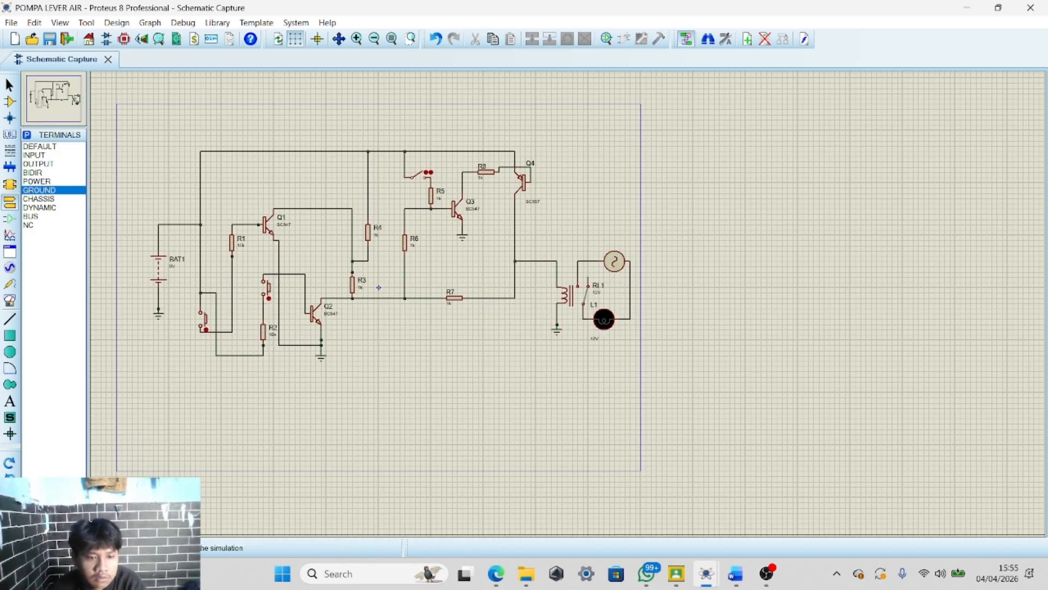
click(10, 547)
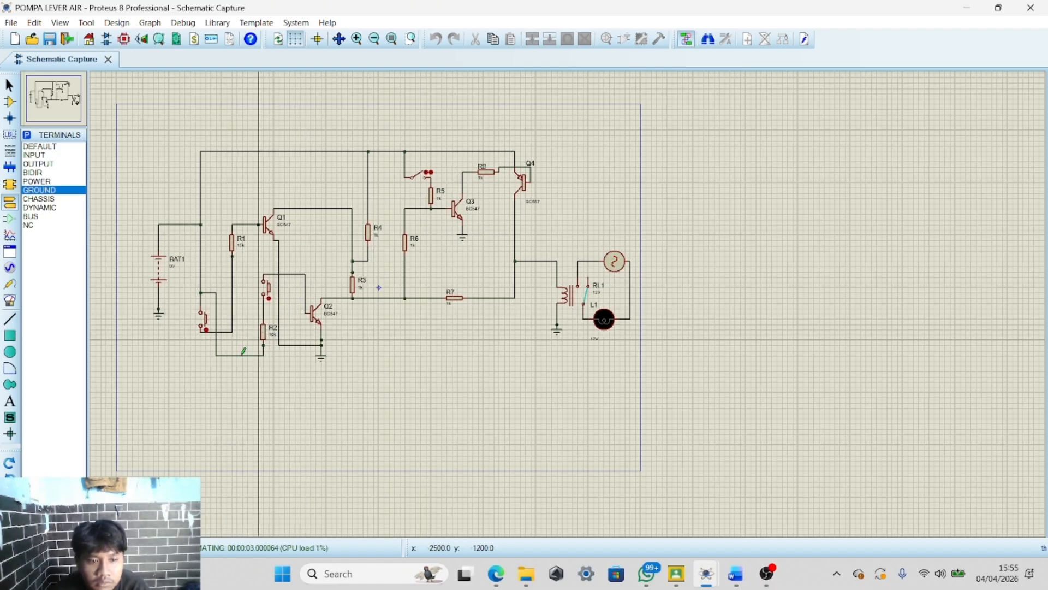
scroll(598, 338, up, 3)
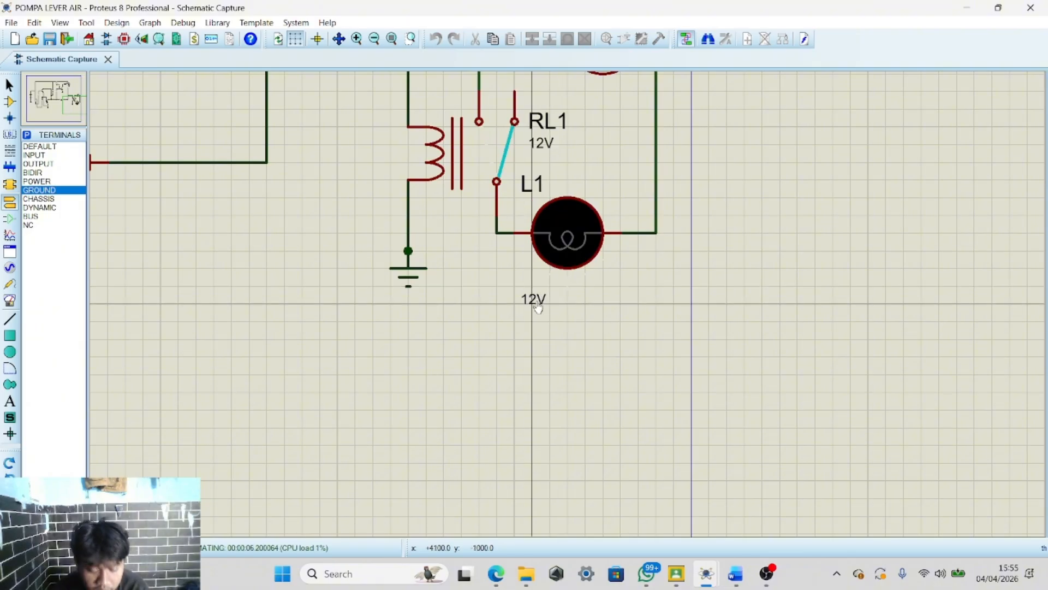
scroll(543, 271, down, 2)
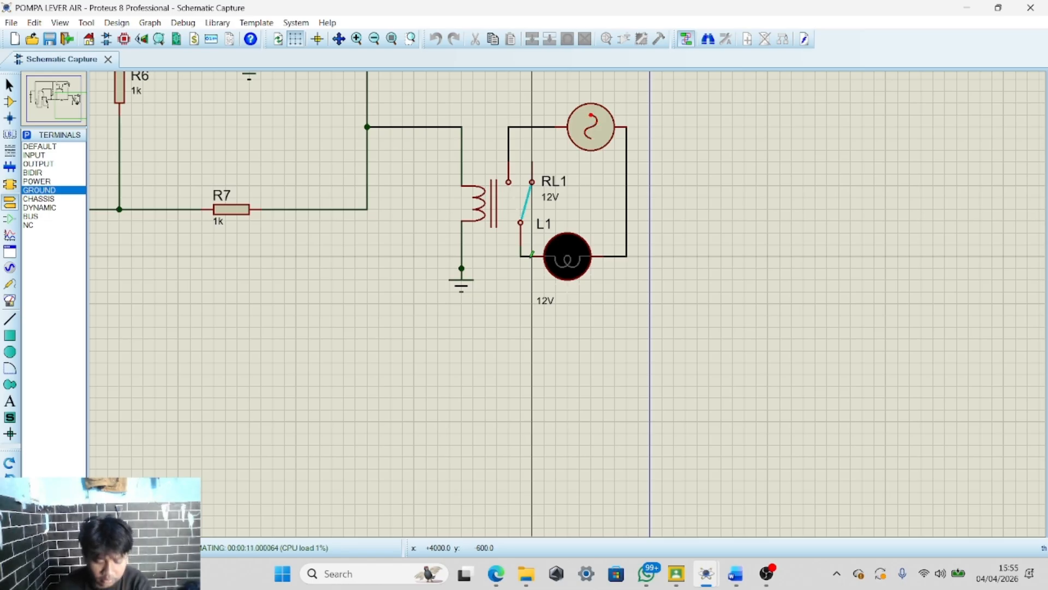
scroll(548, 275, down, 2)
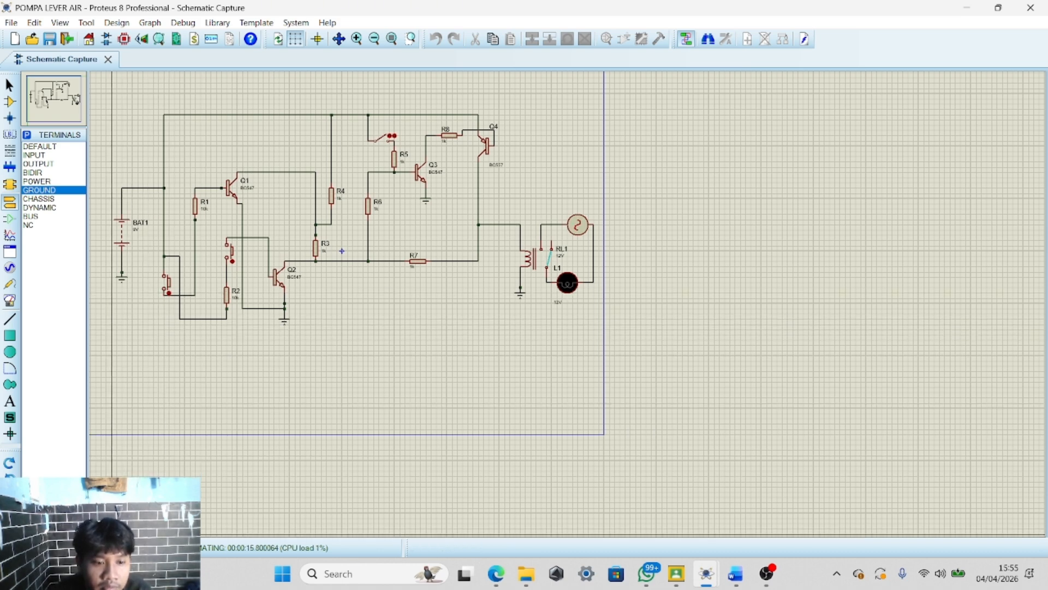
Pause and resume the simulation, press the lower push button, then stop the simulation
click(51, 547)
click(52, 548)
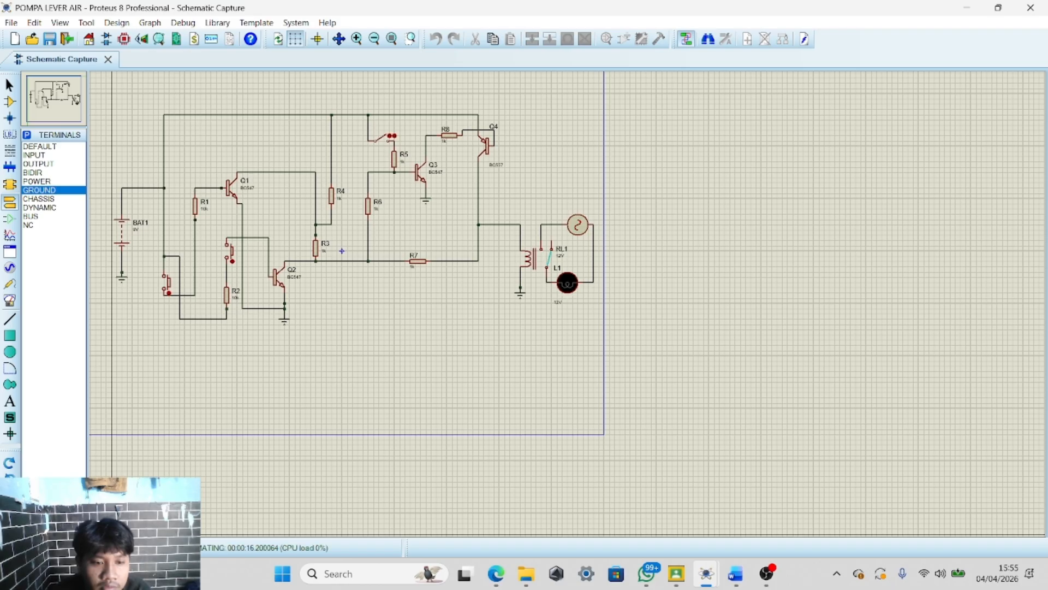
click(51, 547)
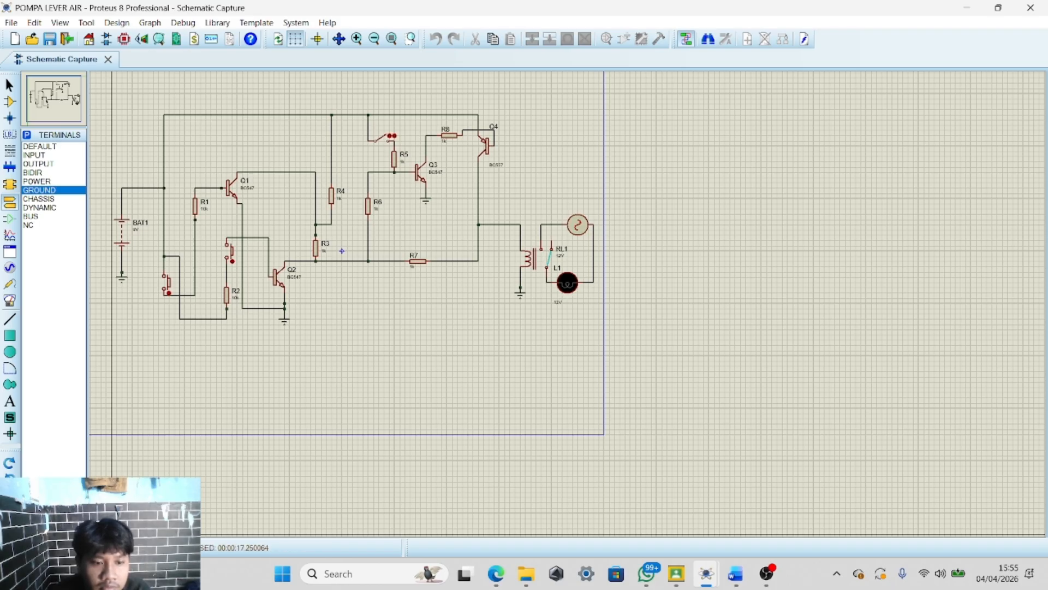
click(52, 548)
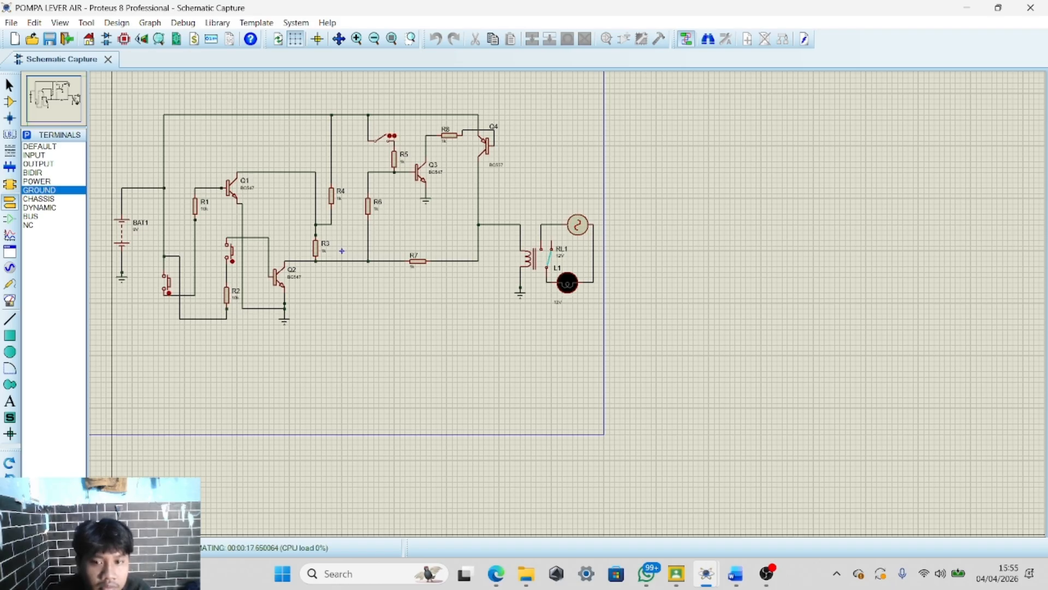
click(168, 288)
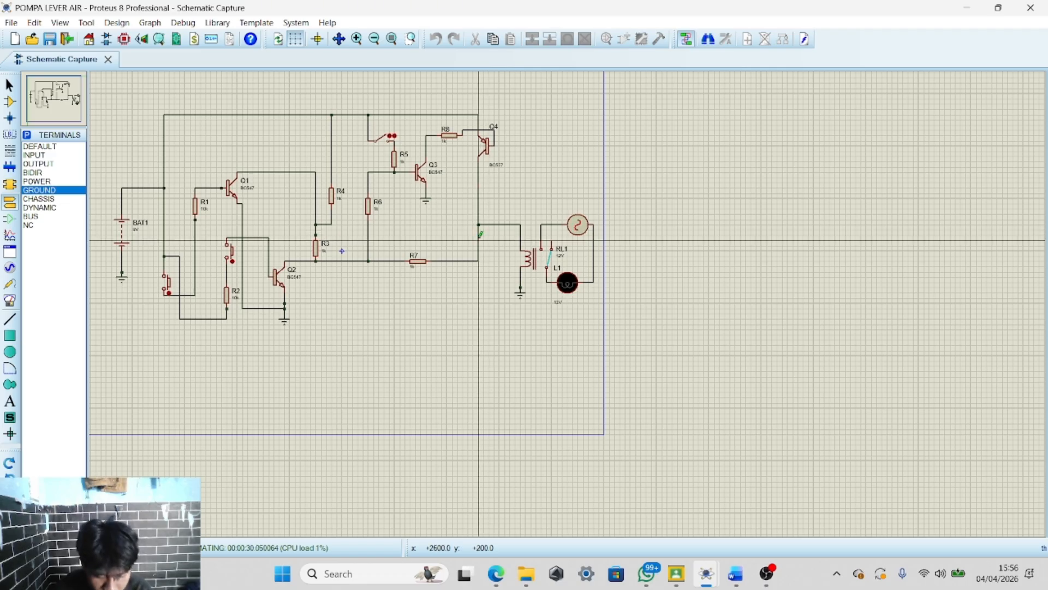
click(494, 214)
click(71, 548)
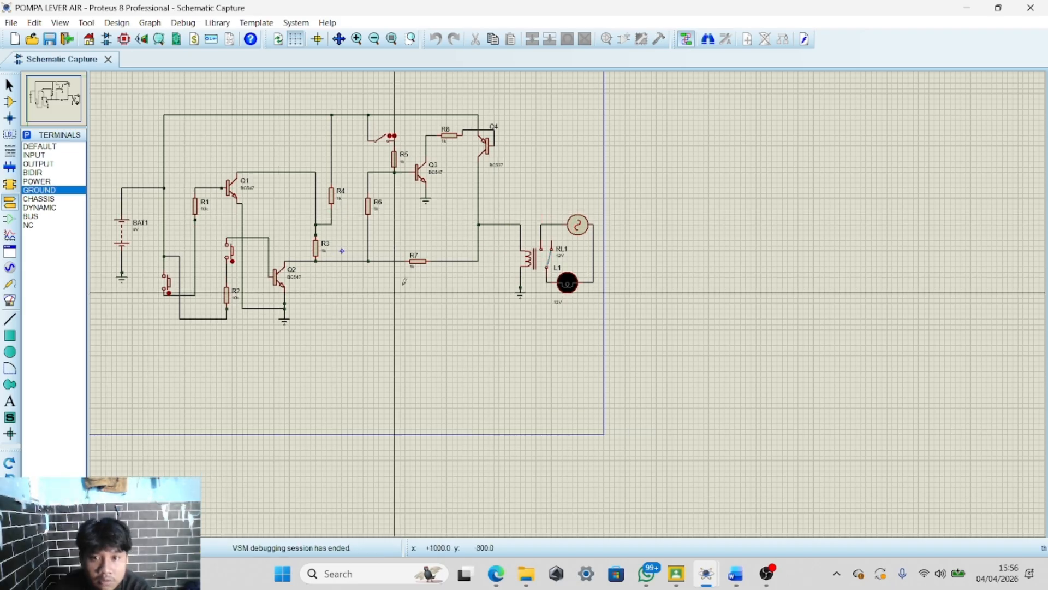
Delete the relay coil's wire to the Q4 collector line and reconnect the coil's upper pin to the R7 junction
scroll(494, 228, up, 3)
drag(532, 251, 655, 374)
key(Delete)
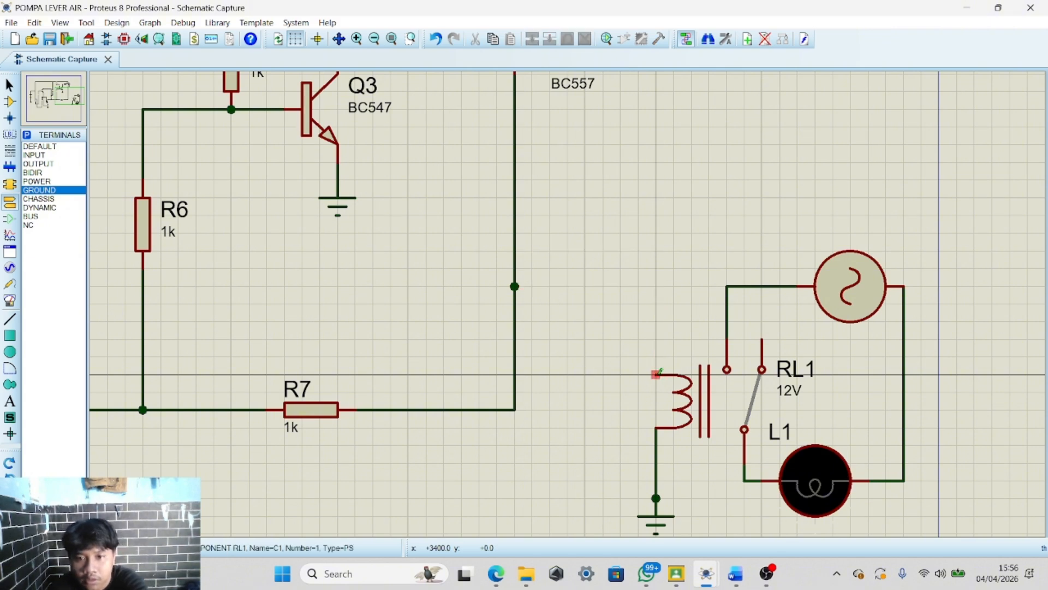
click(656, 374)
click(515, 409)
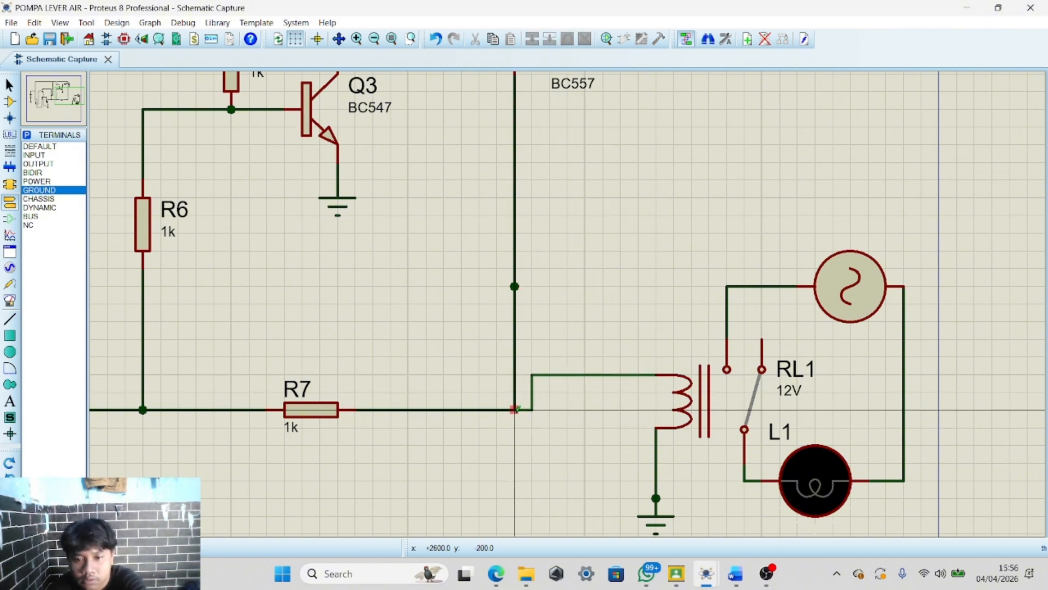
Switch to the reference water-level control project window
right_click(624, 299)
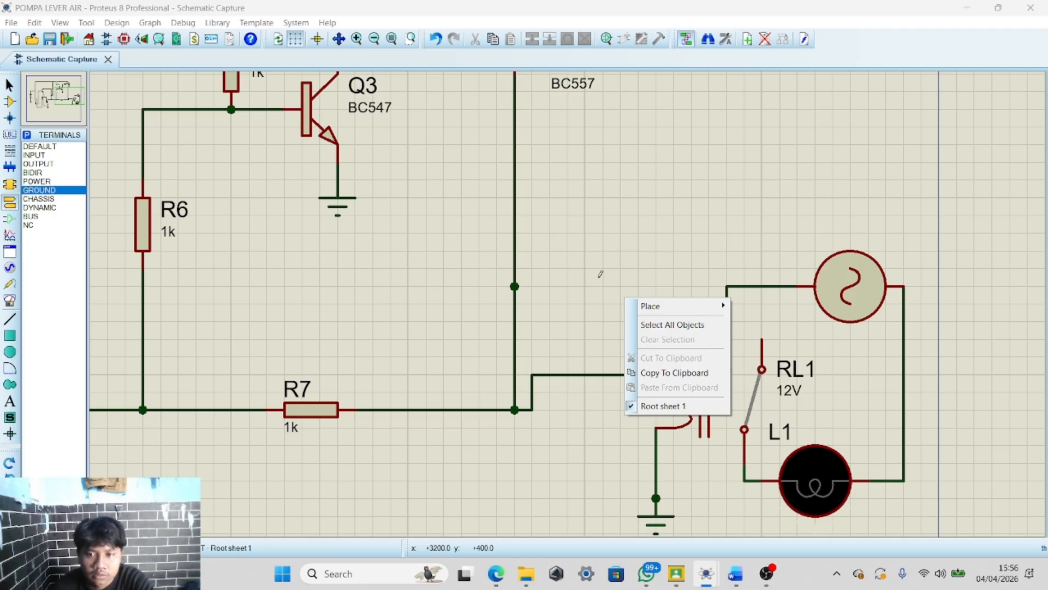
key(Escape)
scroll(569, 315, down, 2)
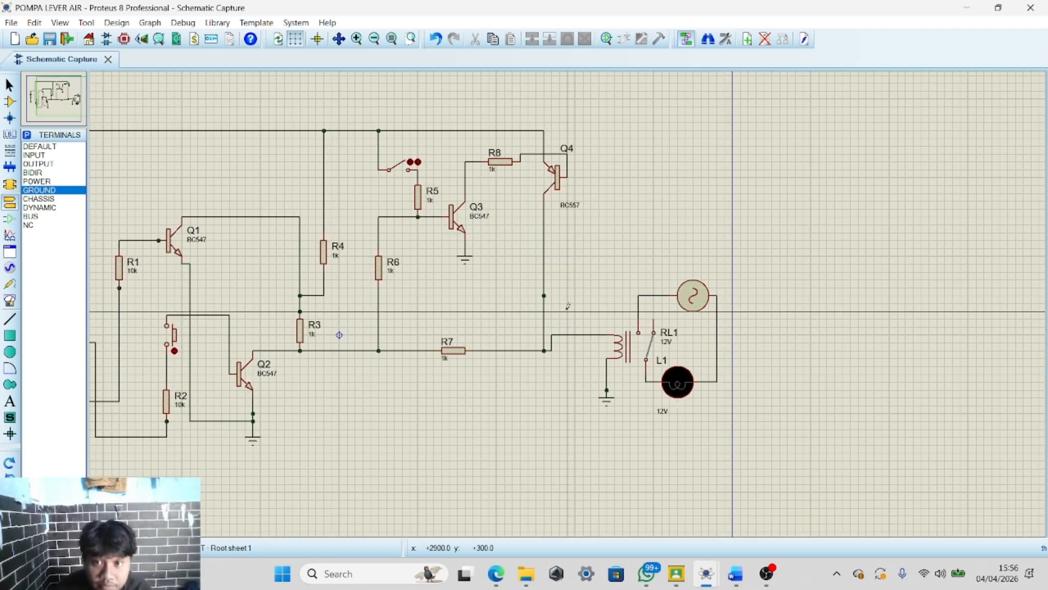
scroll(568, 297, down, 2)
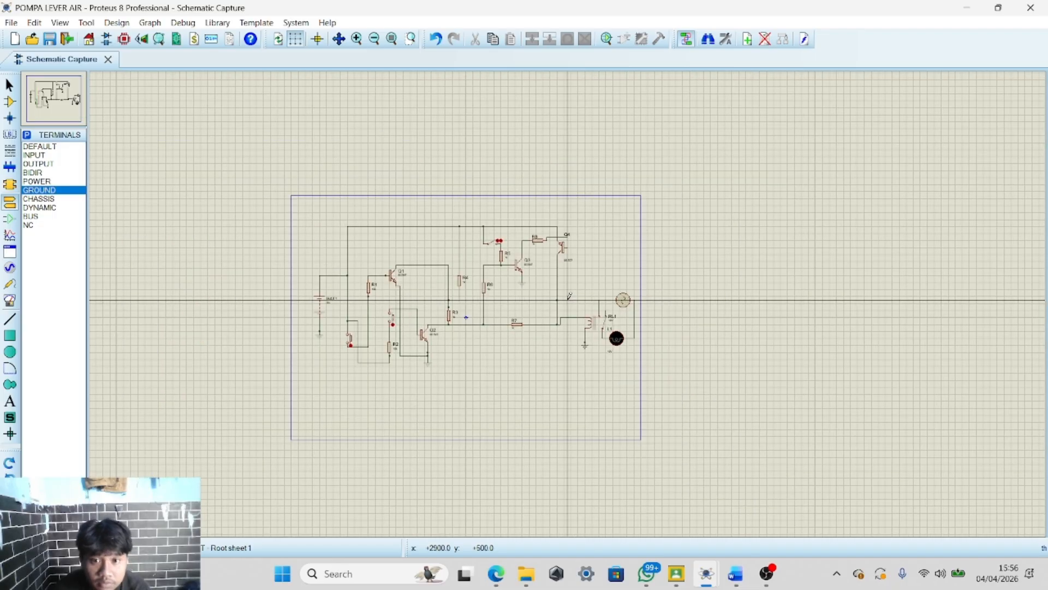
scroll(568, 298, up, 2)
scroll(569, 298, down, 1)
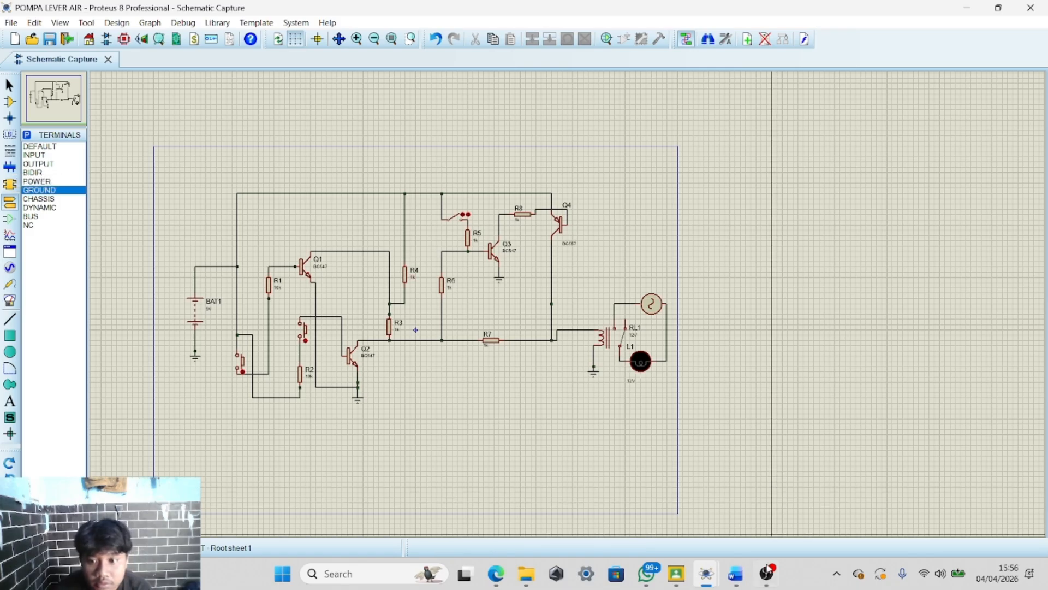
mouse_move(706, 573)
click(664, 474)
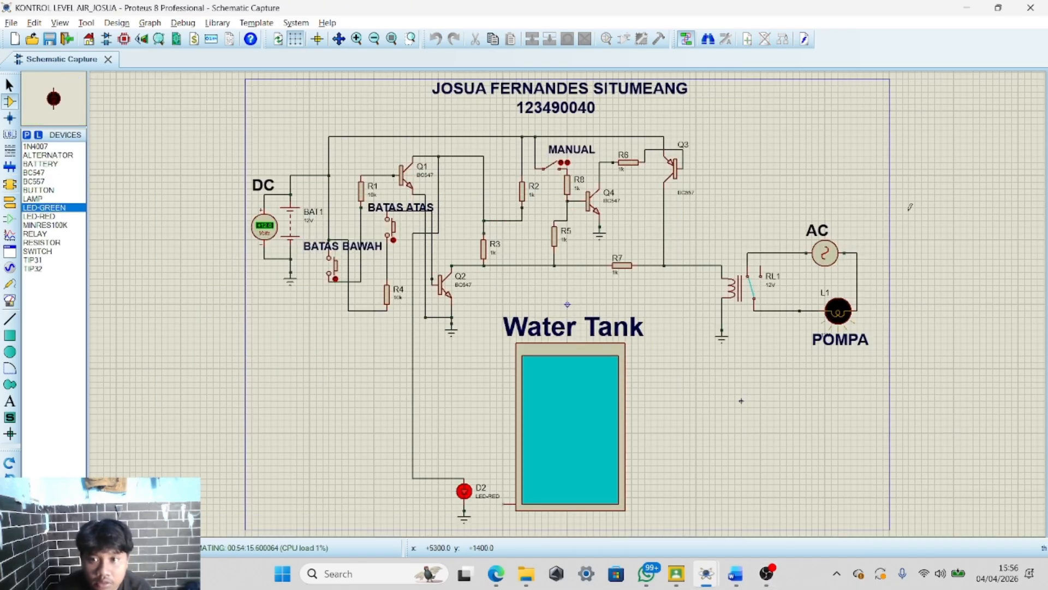
Examine the reference water-level control schematic and its wiring around the relay and pump
scroll(665, 474, down, 1)
scroll(508, 376, up, 2)
scroll(508, 375, down, 1)
scroll(508, 375, up, 1)
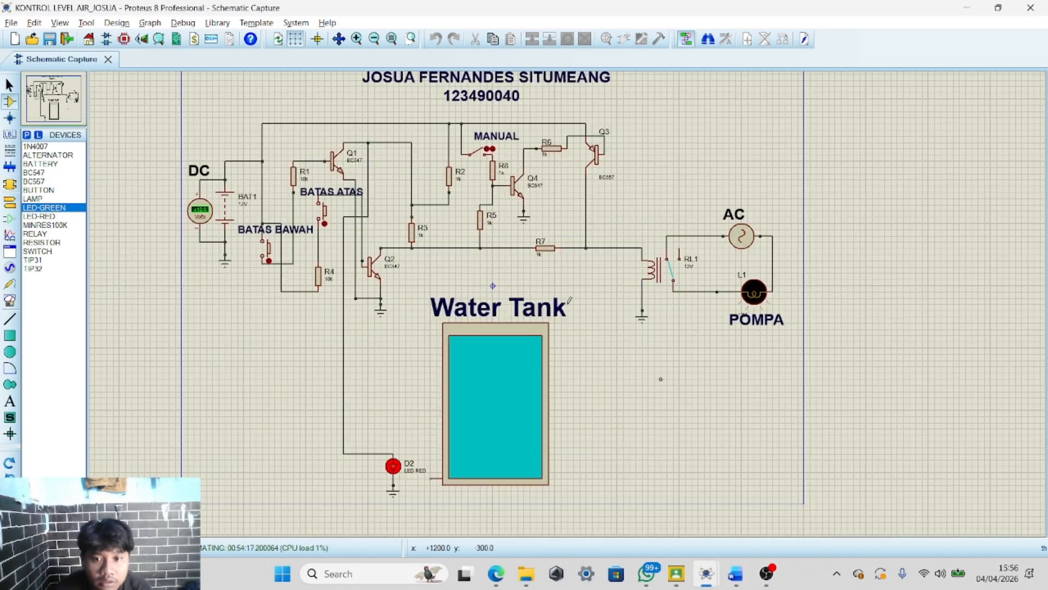
scroll(569, 259, up, 1)
scroll(569, 299, down, 2)
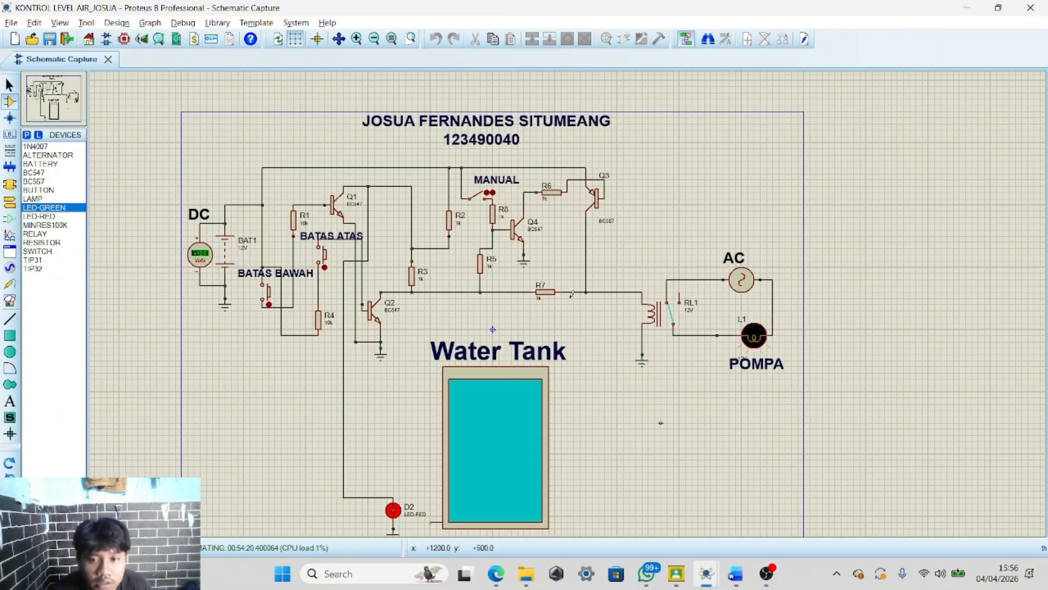
scroll(570, 297, down, 1)
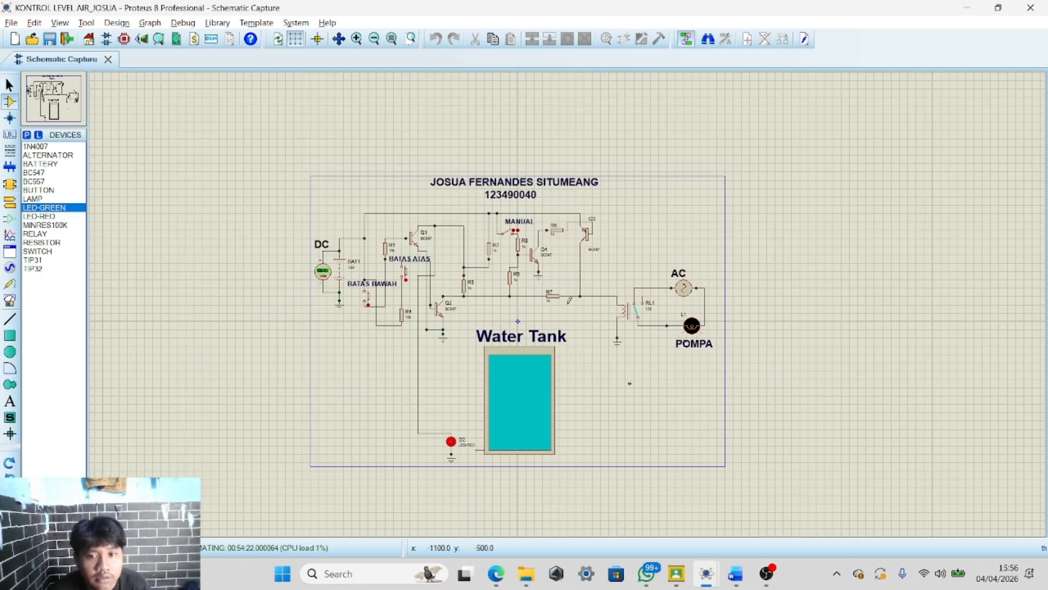
scroll(570, 299, up, 1)
scroll(570, 300, up, 1)
scroll(570, 299, down, 1)
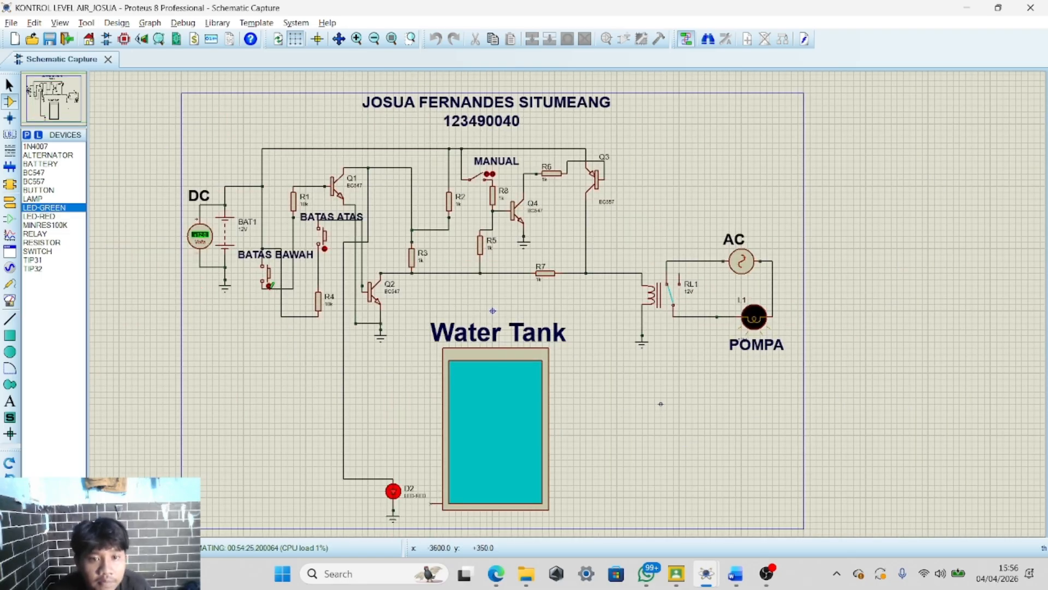
Test the reference circuit by pressing the BATAS BAWAH button, restarting the simulation, and pressing it again
click(271, 287)
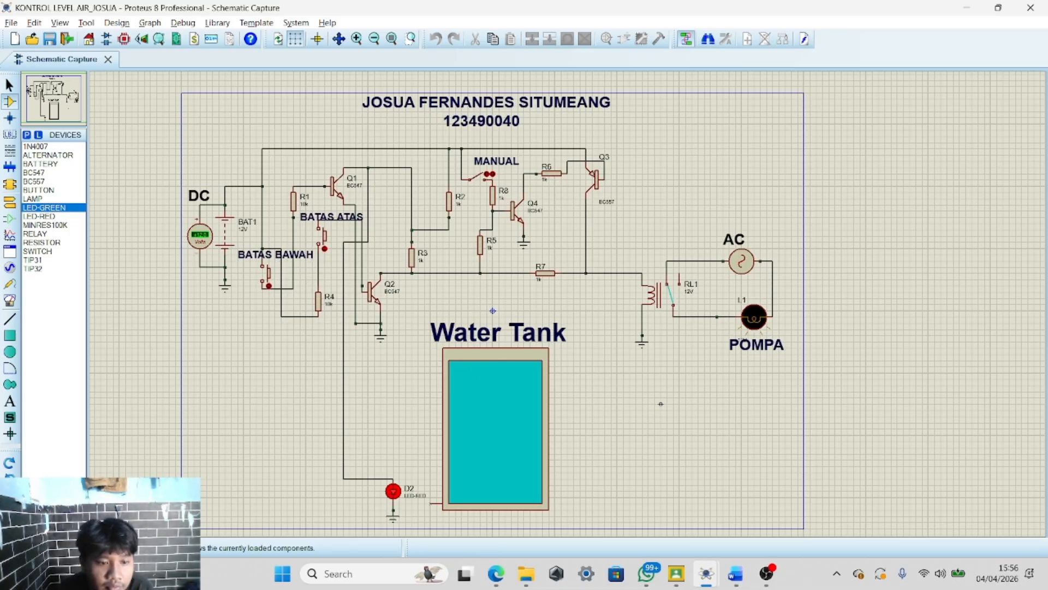
click(72, 548)
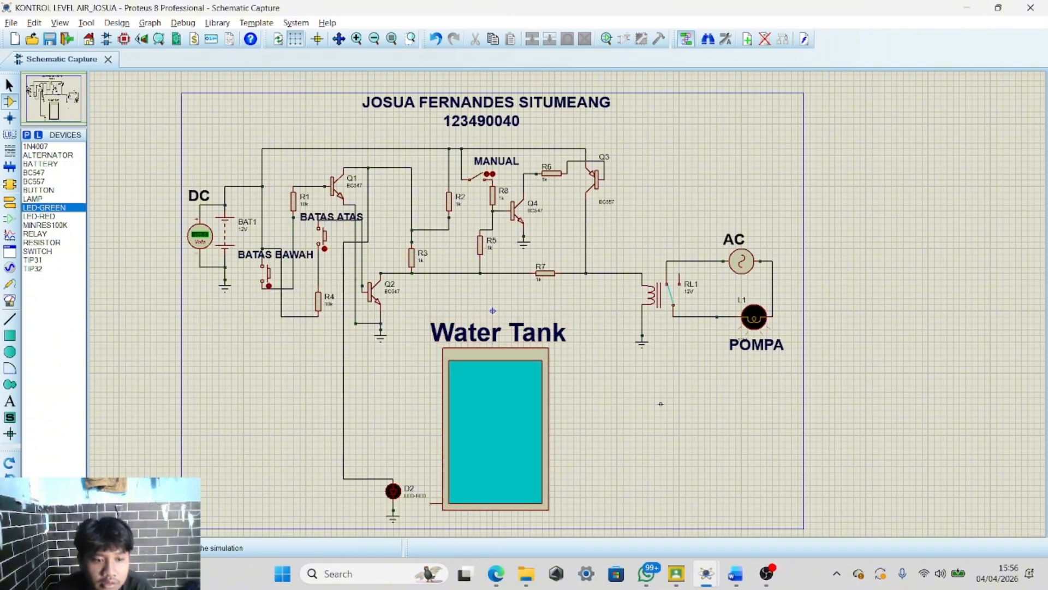
click(11, 548)
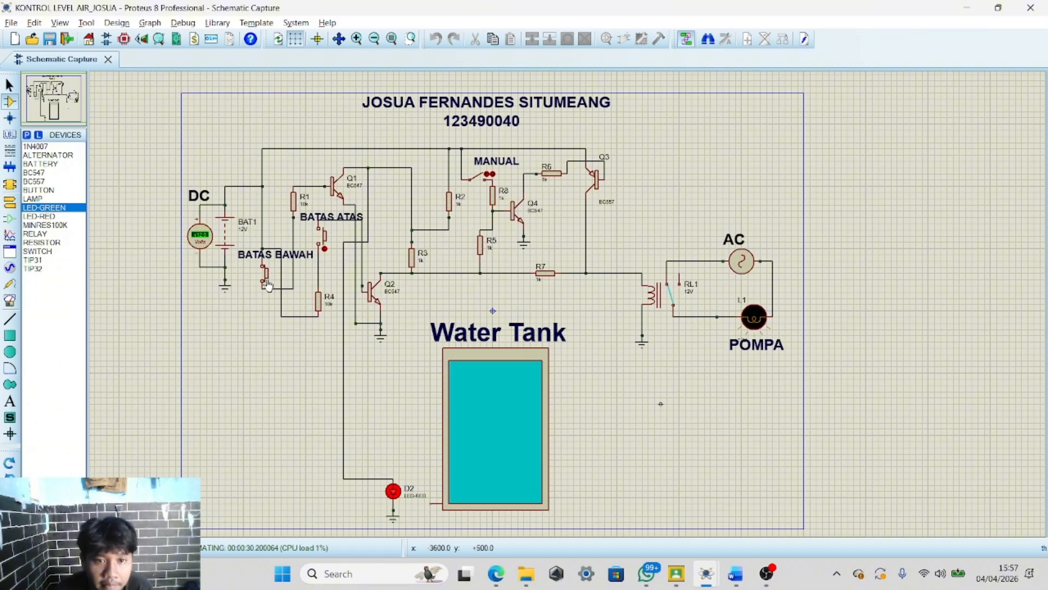
click(269, 285)
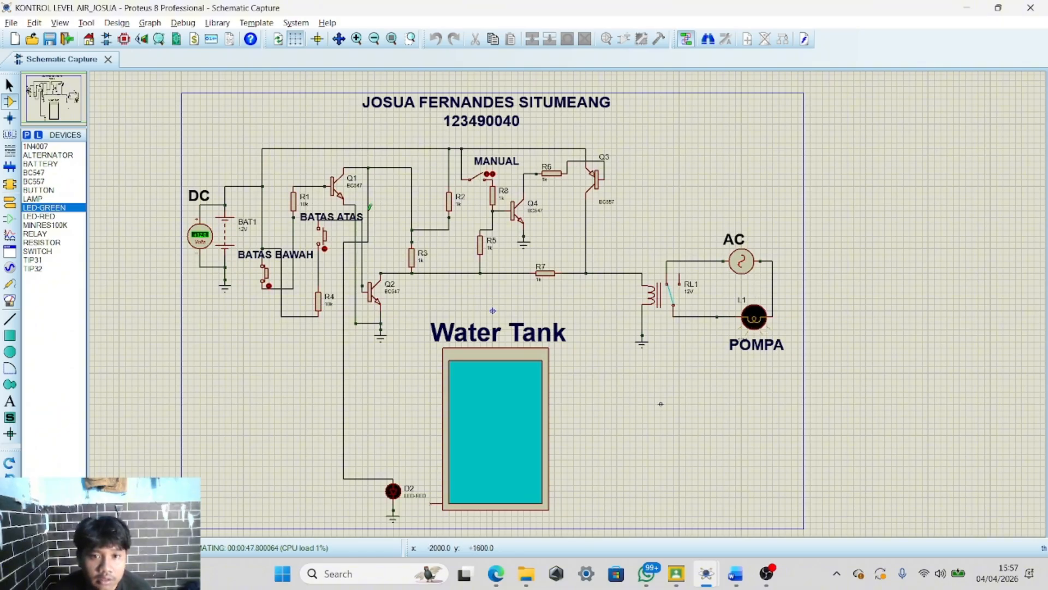
Test the running simulation by pressing the BATAS ATAS button several times and then the BATAS BAWAH button
click(326, 238)
click(325, 243)
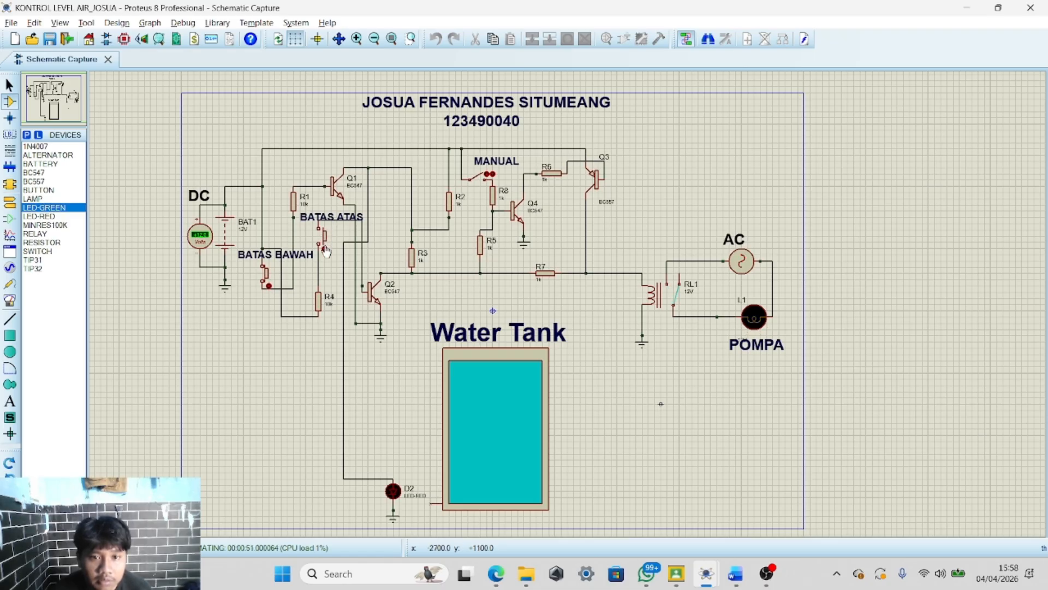
click(326, 247)
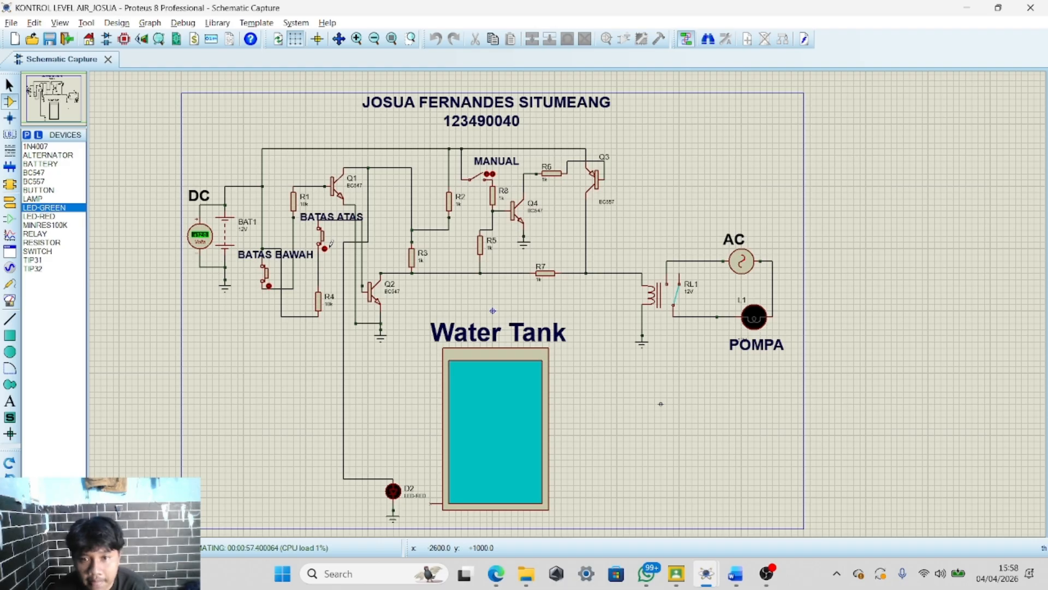
click(327, 242)
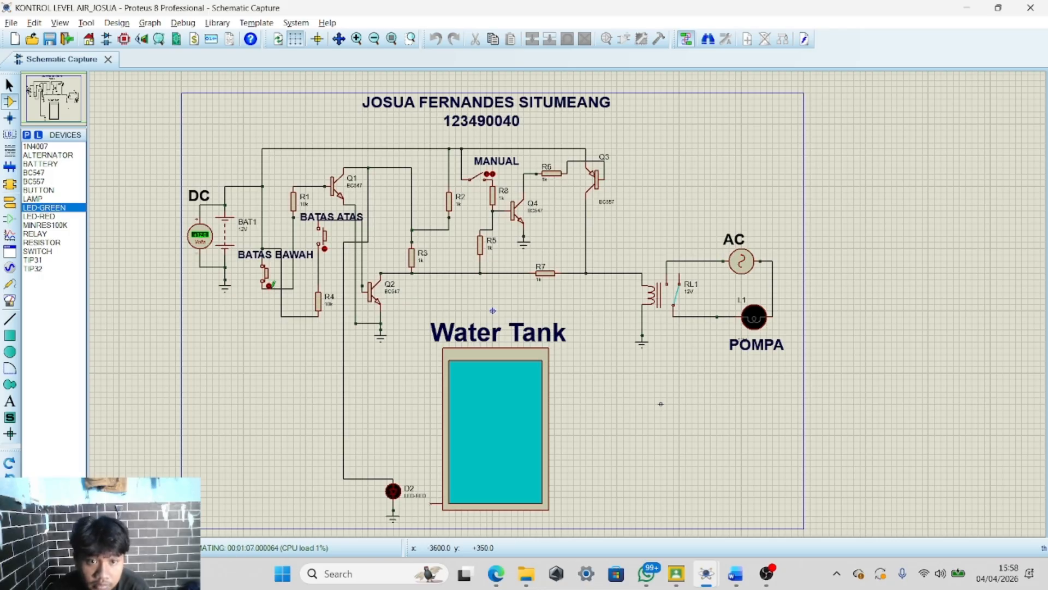
click(269, 278)
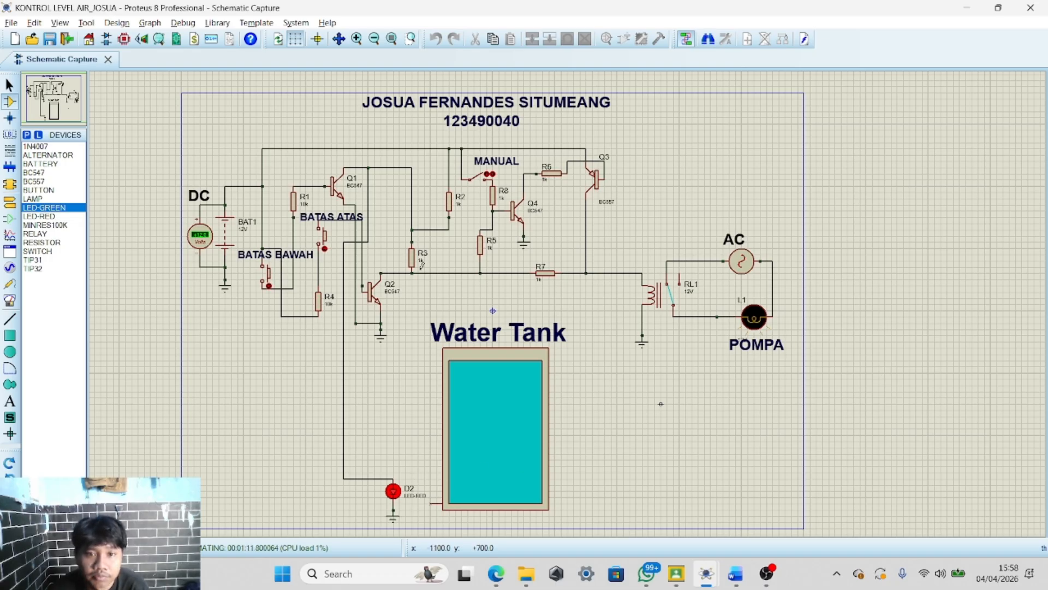
click(268, 279)
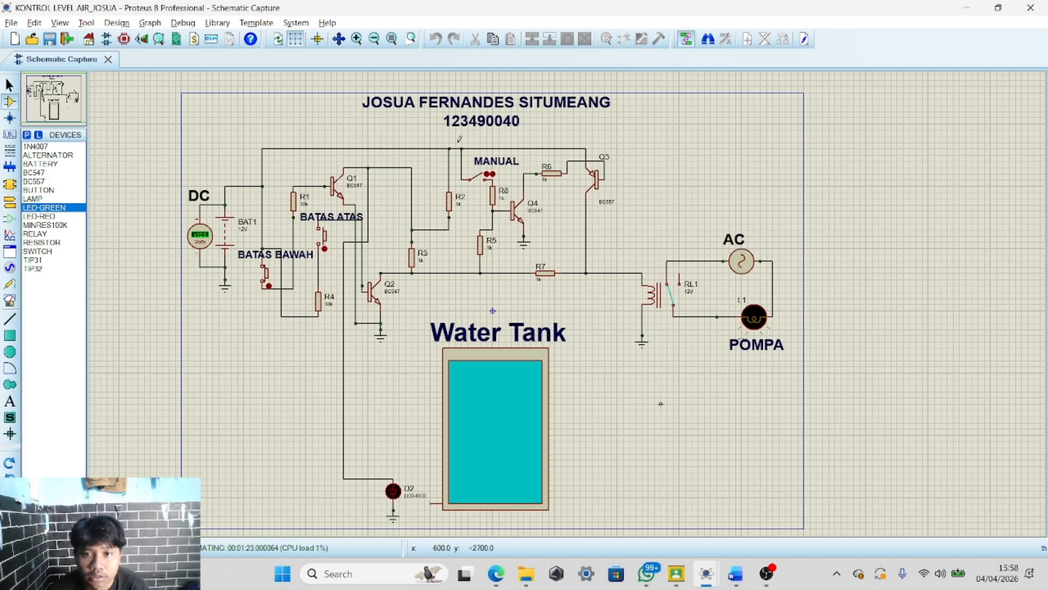
Examine the simulated schematic up close, checking the transistor stages, relay, pump lamp and red LED indicator
scroll(601, 173, up, 2)
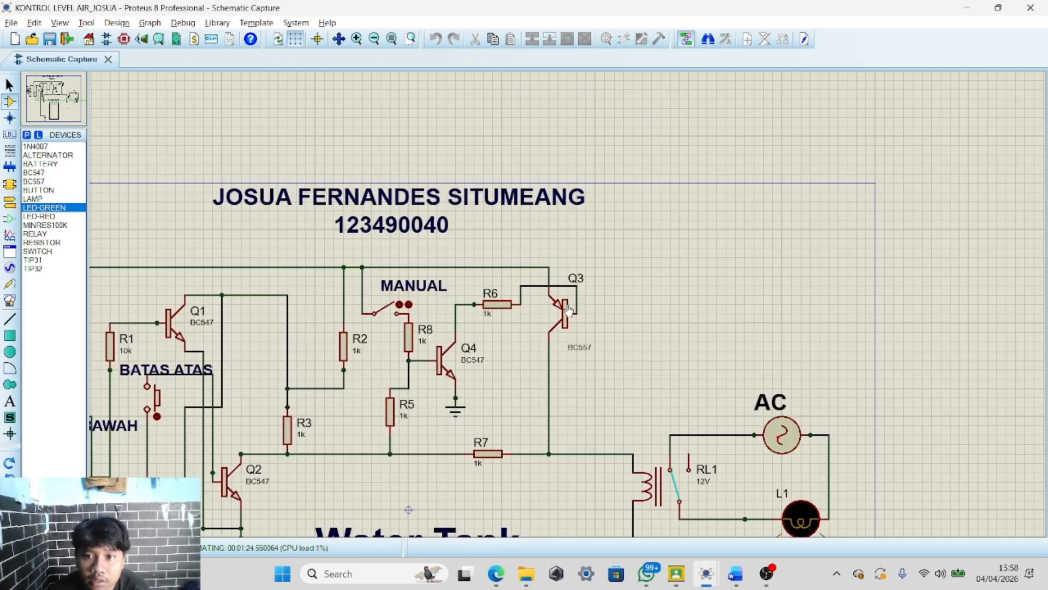
scroll(563, 311, down, 3)
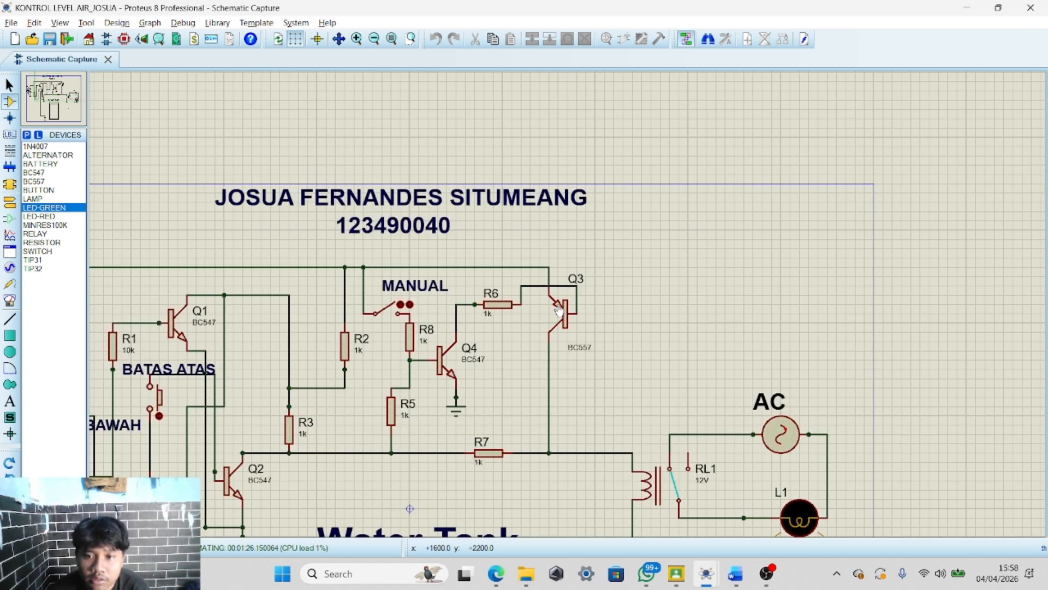
scroll(567, 316, up, 1)
scroll(569, 320, up, 1)
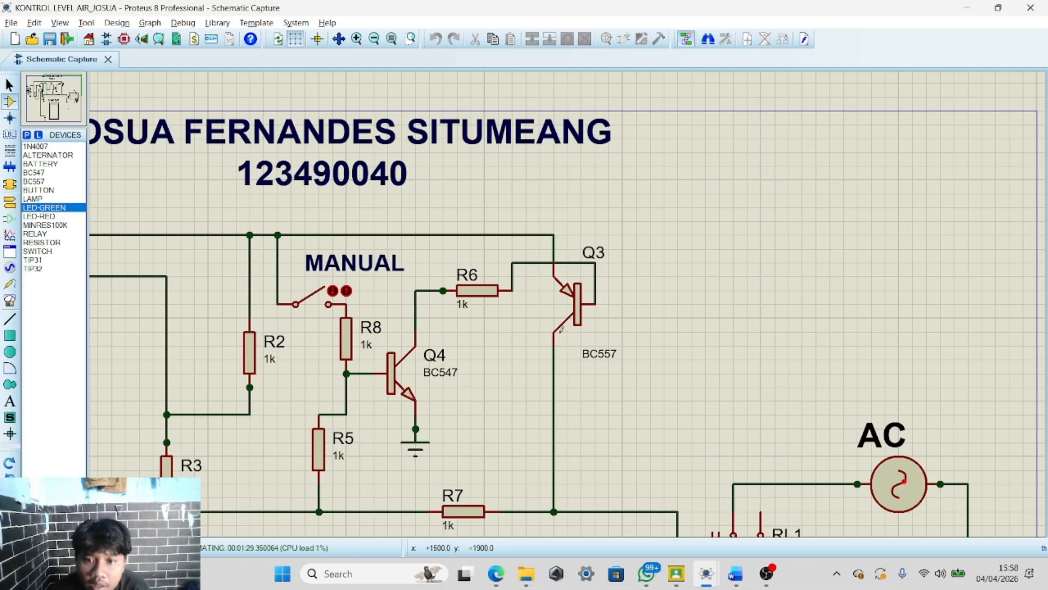
scroll(567, 310, down, 3)
scroll(566, 313, up, 2)
scroll(579, 328, down, 2)
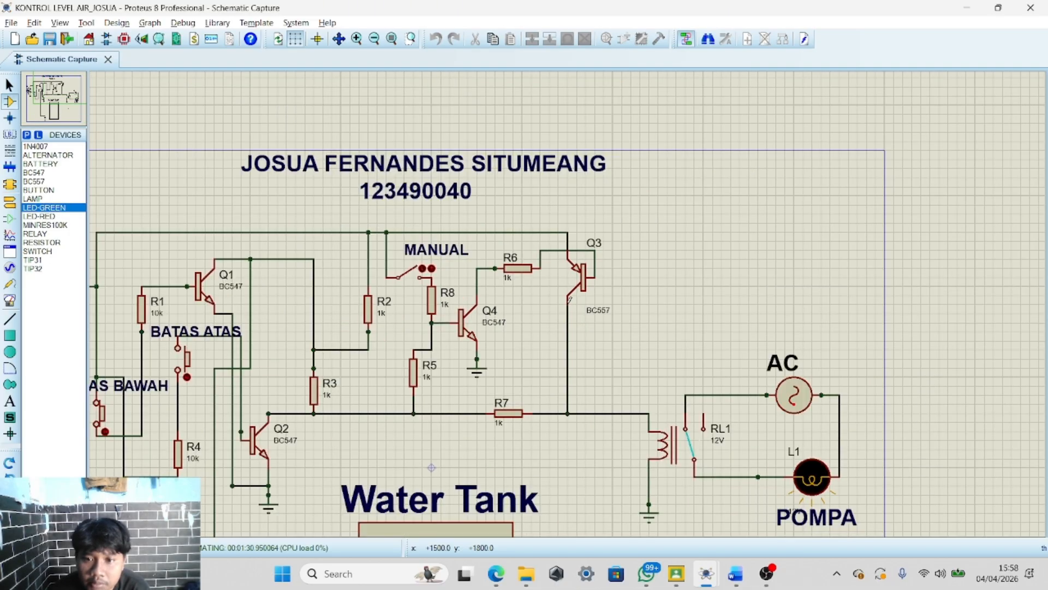
scroll(606, 360, up, 1)
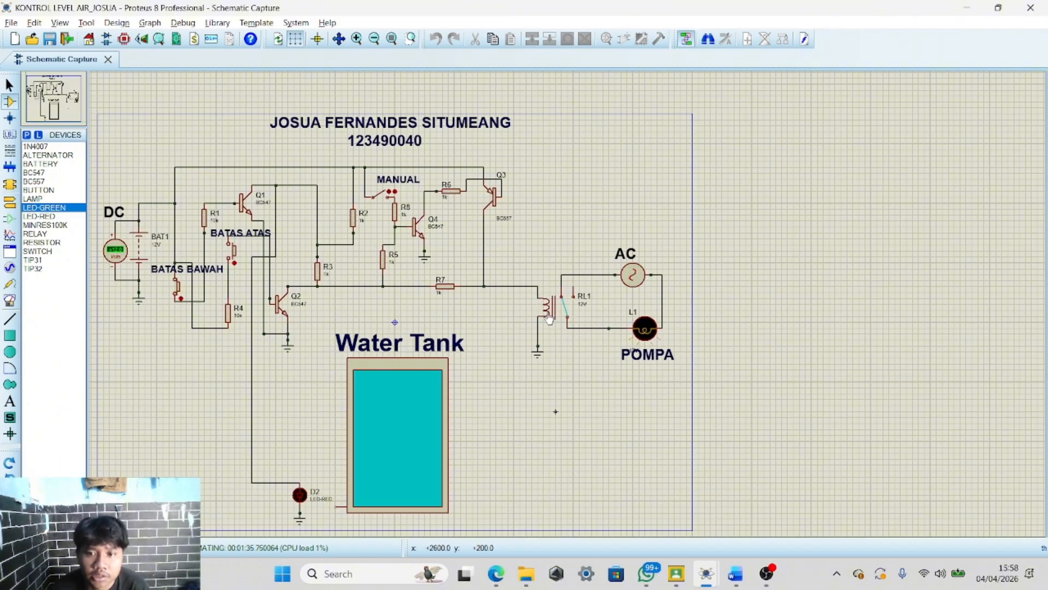
scroll(578, 304, down, 1)
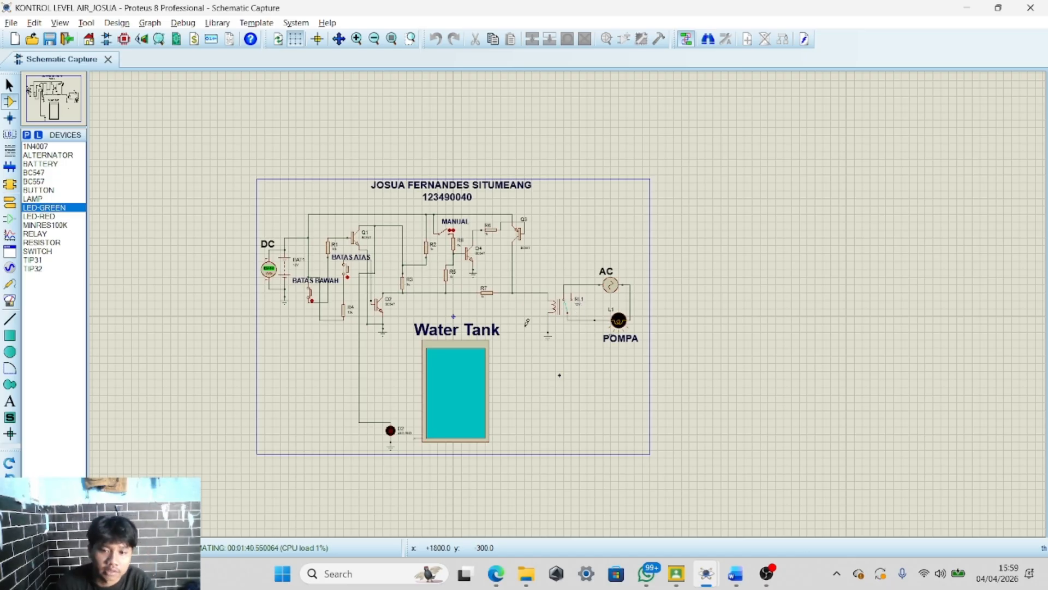
scroll(559, 318, up, 3)
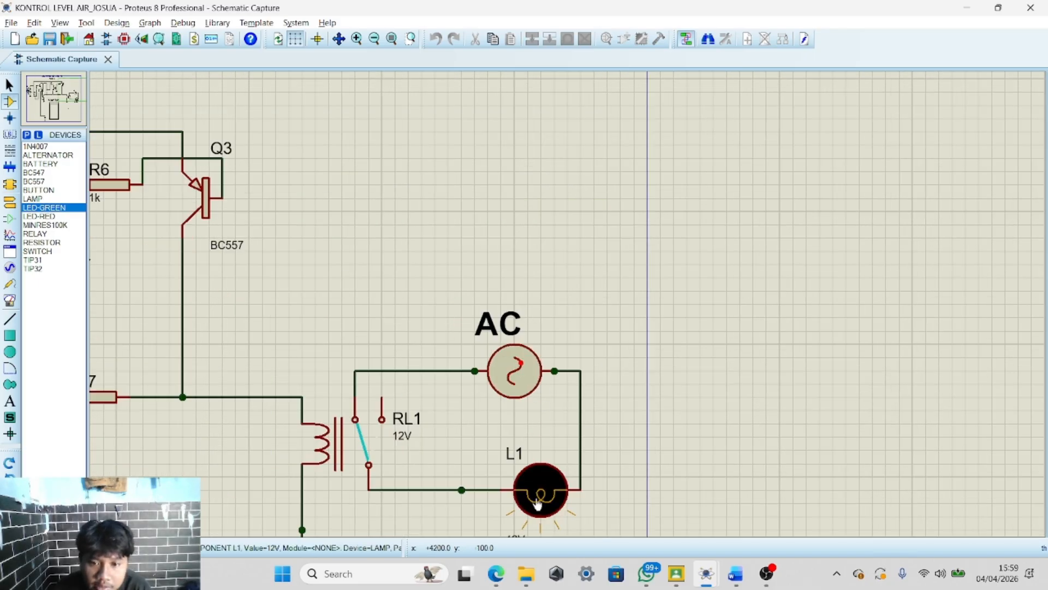
scroll(538, 503, down, 3)
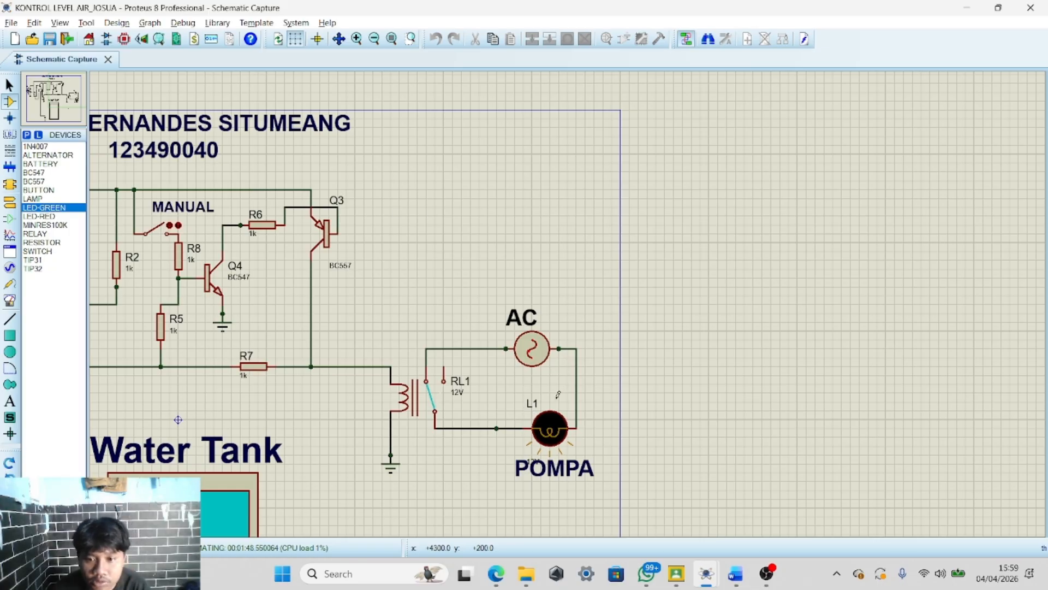
scroll(558, 394, down, 2)
scroll(566, 357, up, 3)
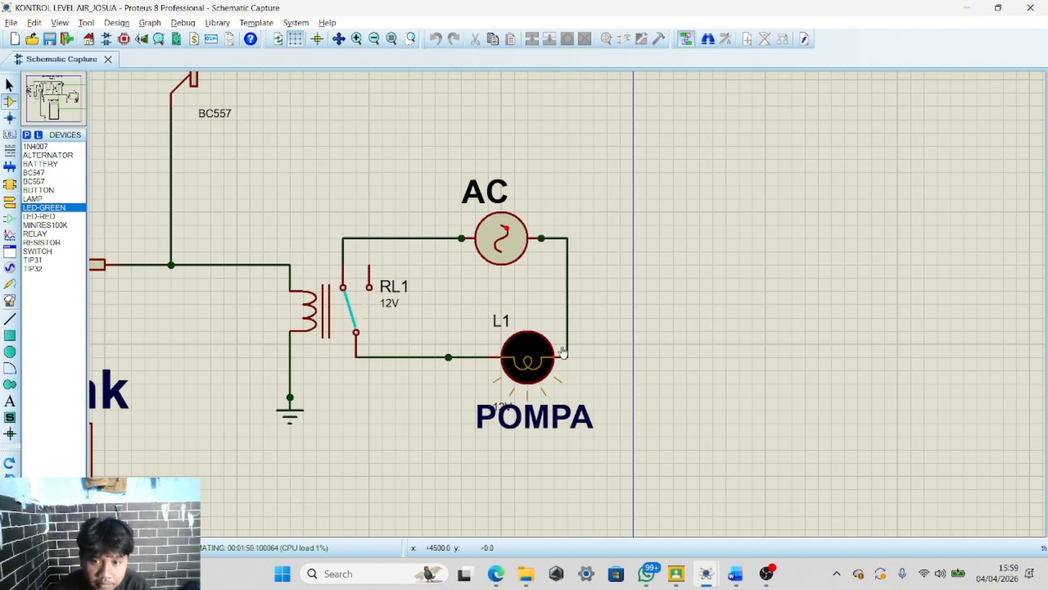
scroll(560, 323, down, 1)
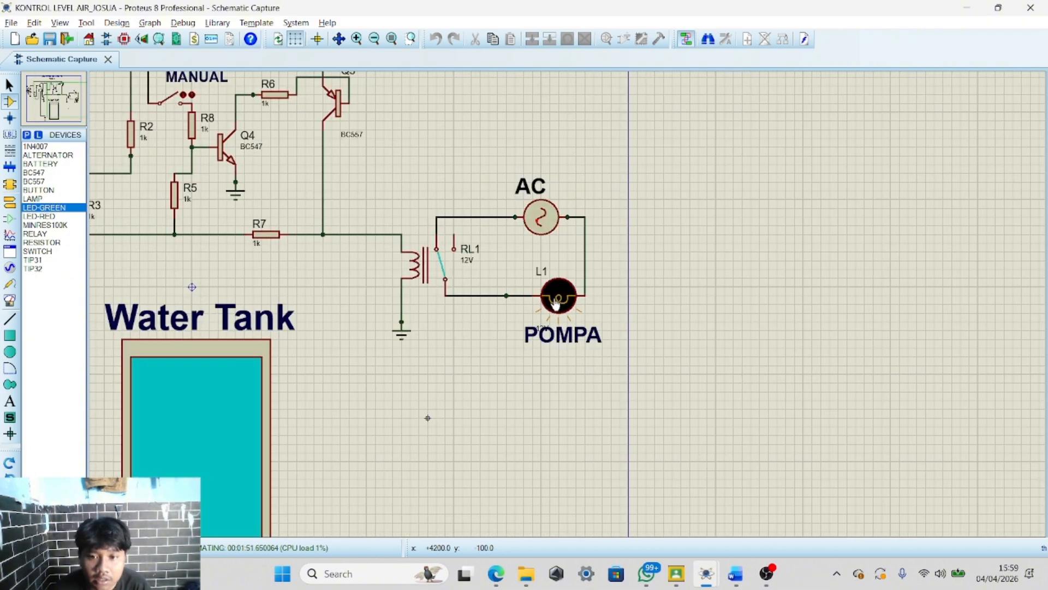
scroll(557, 303, down, 1)
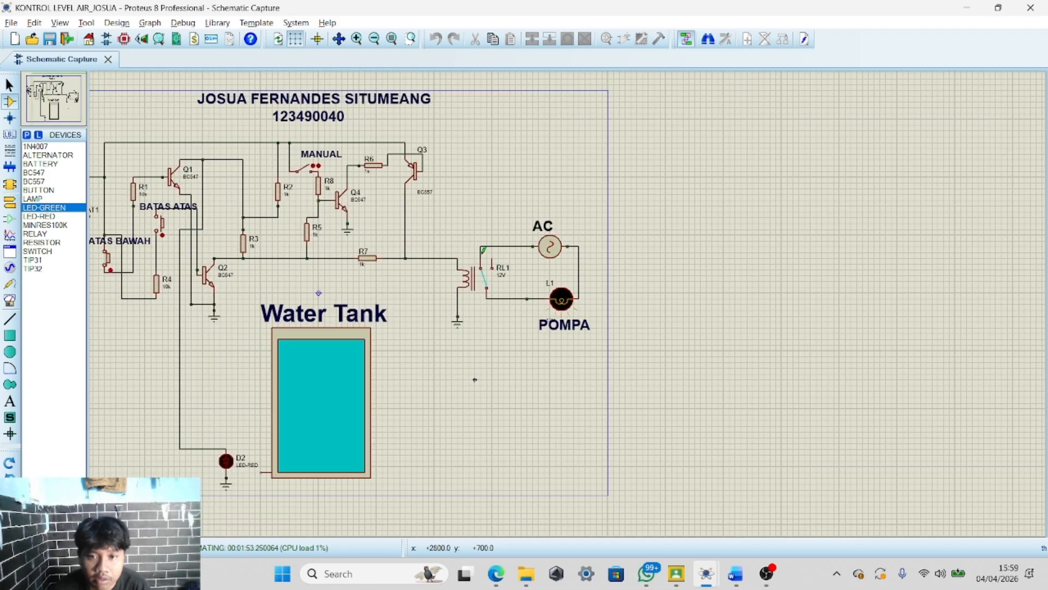
scroll(475, 379, down, 1)
scroll(569, 300, up, 2)
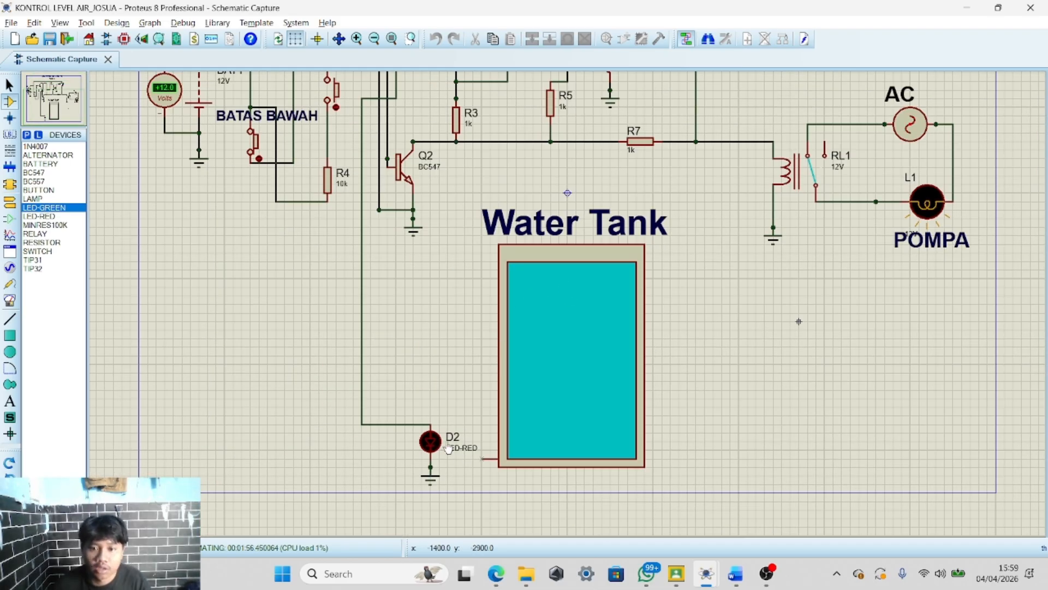
scroll(449, 449, down, 1)
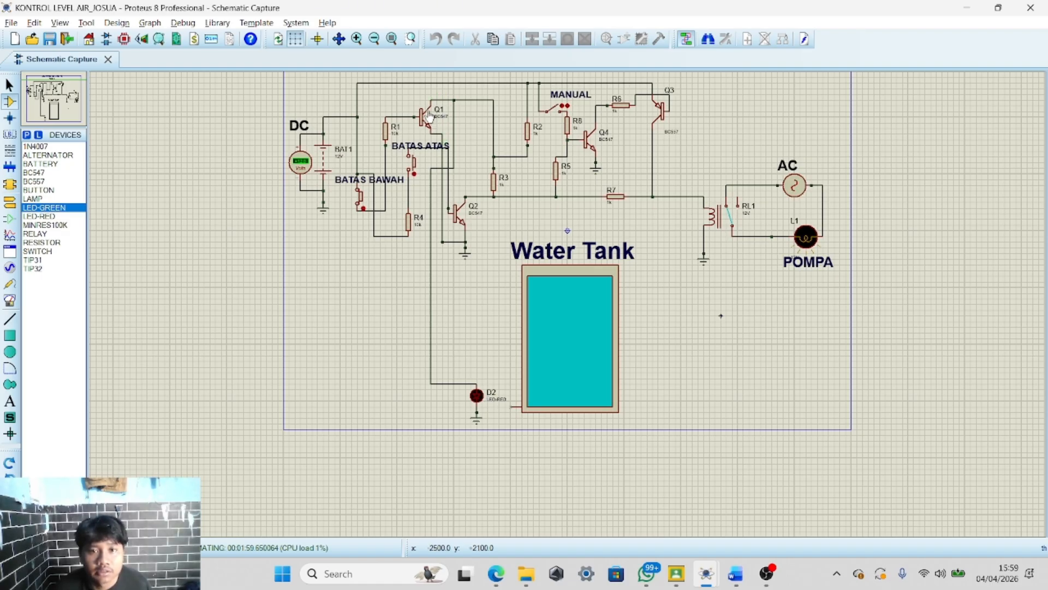
scroll(435, 96, up, 2)
scroll(570, 300, up, 1)
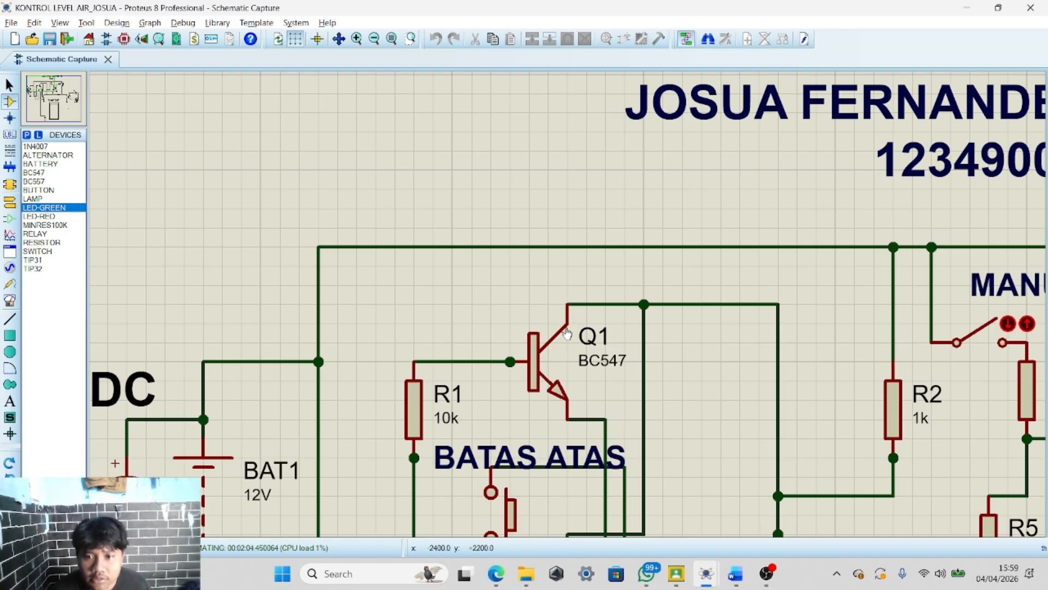
scroll(570, 327, down, 3)
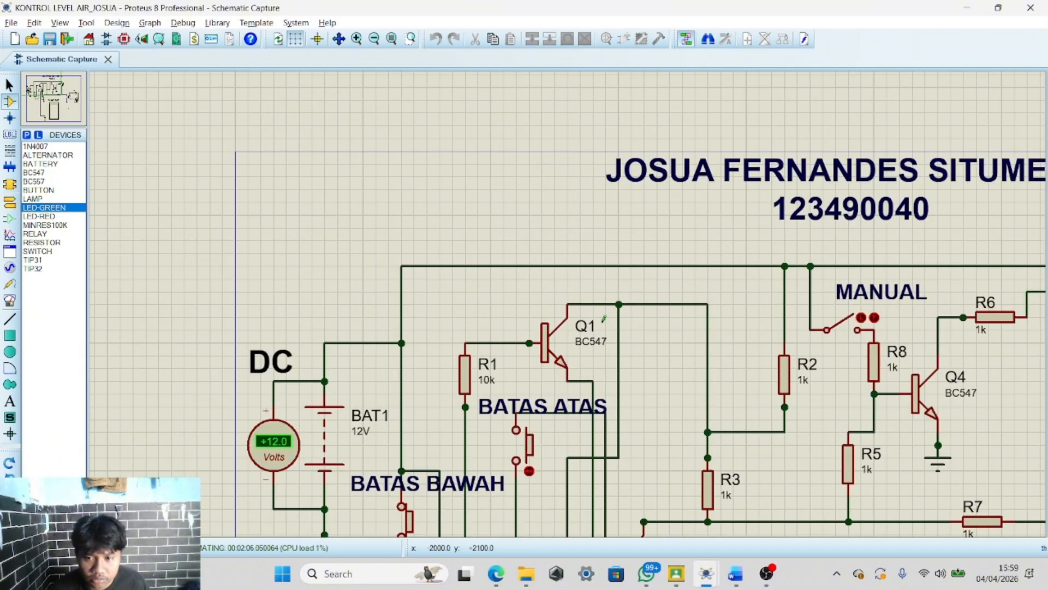
scroll(570, 300, up, 2)
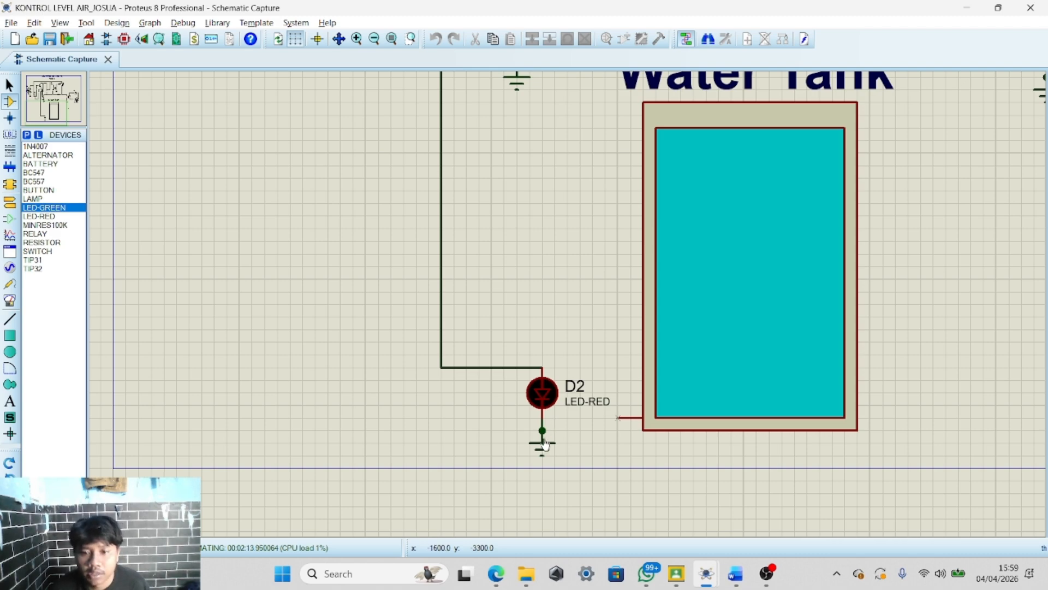
scroll(554, 423, down, 2)
scroll(569, 300, up, 1)
scroll(569, 300, down, 1)
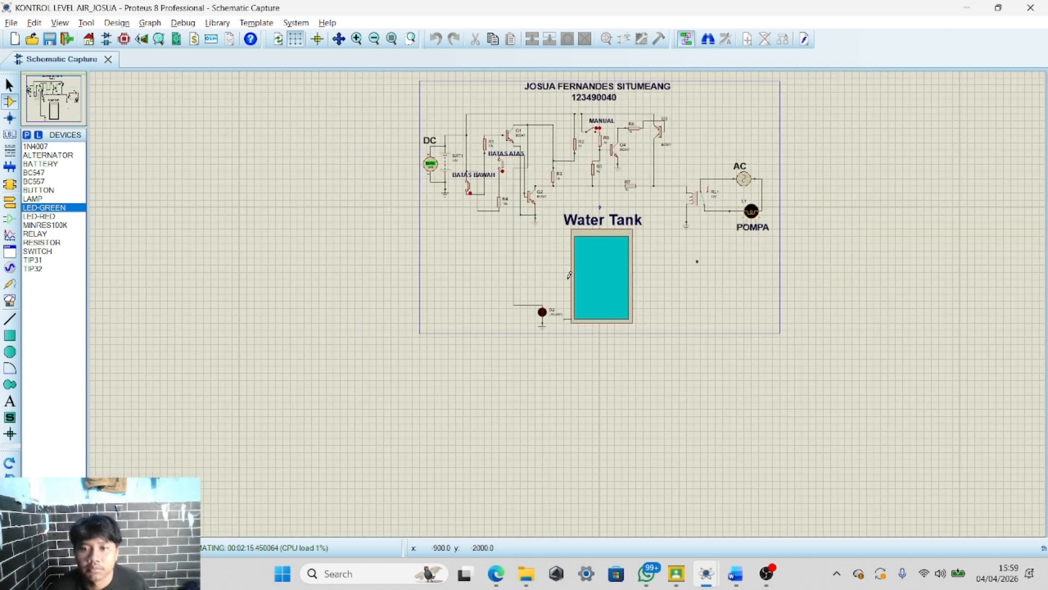
scroll(562, 276, up, 2)
scroll(553, 245, down, 2)
scroll(471, 155, up, 1)
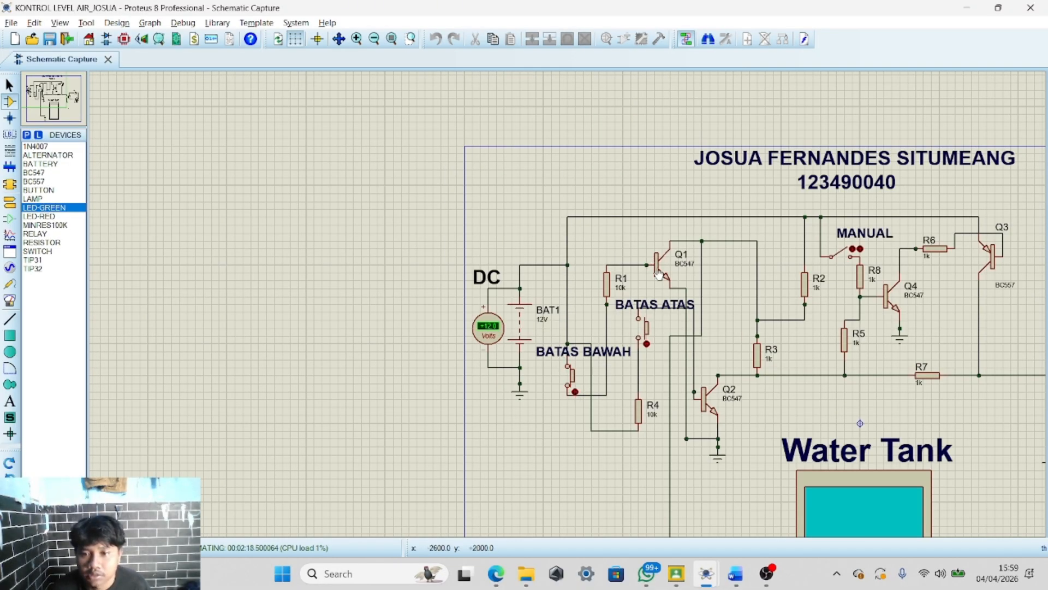
scroll(652, 303, down, 1)
scroll(652, 306, down, 1)
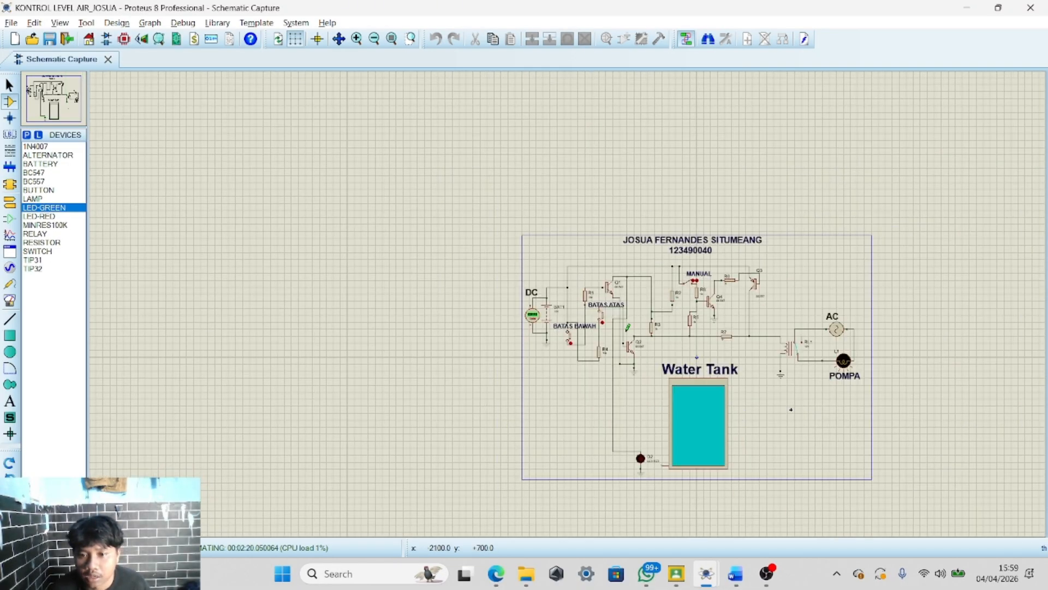
scroll(634, 430, up, 2)
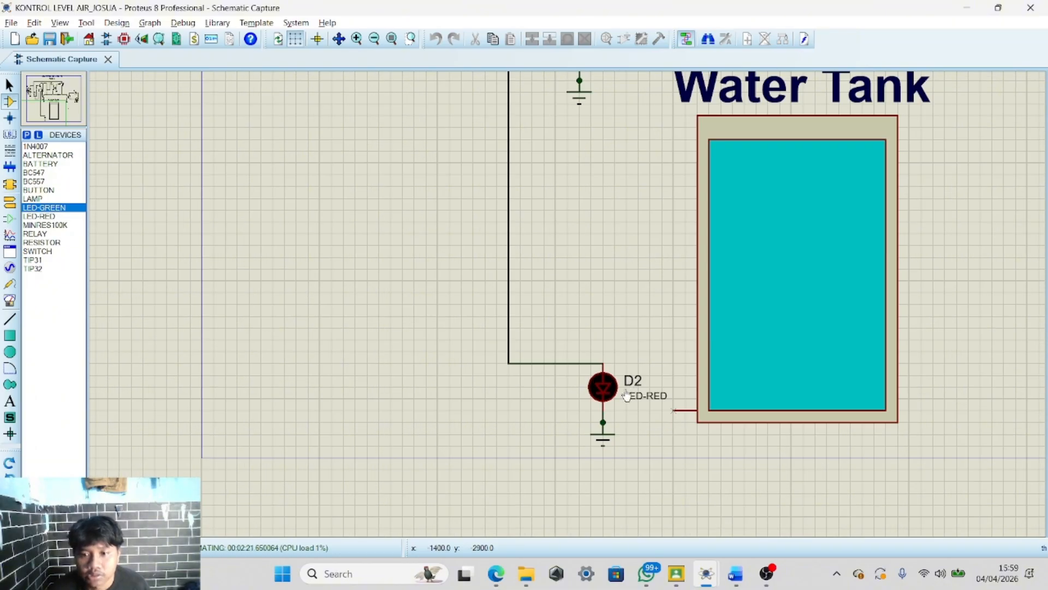
scroll(600, 366, down, 2)
Press the BATAS BAWAH button again during simulation and view the whole circuit
click(478, 165)
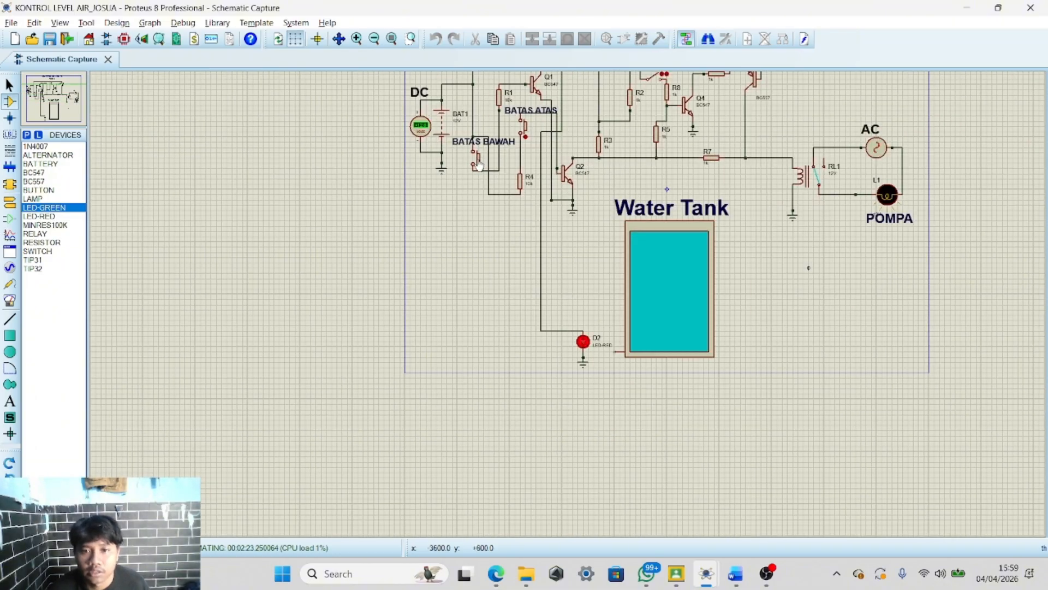
scroll(652, 241, down, 1)
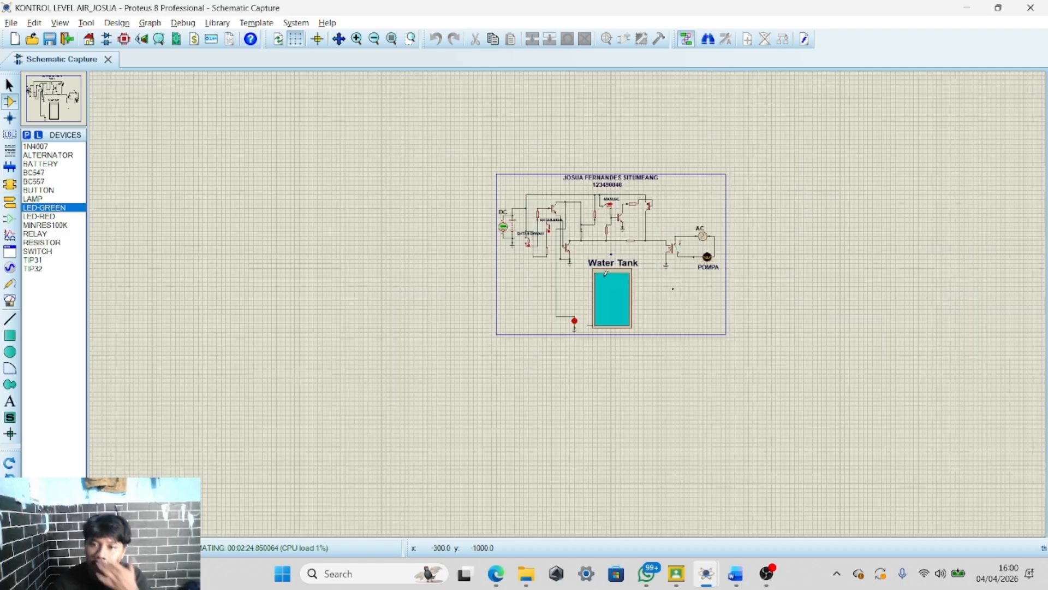
scroll(545, 347, up, 1)
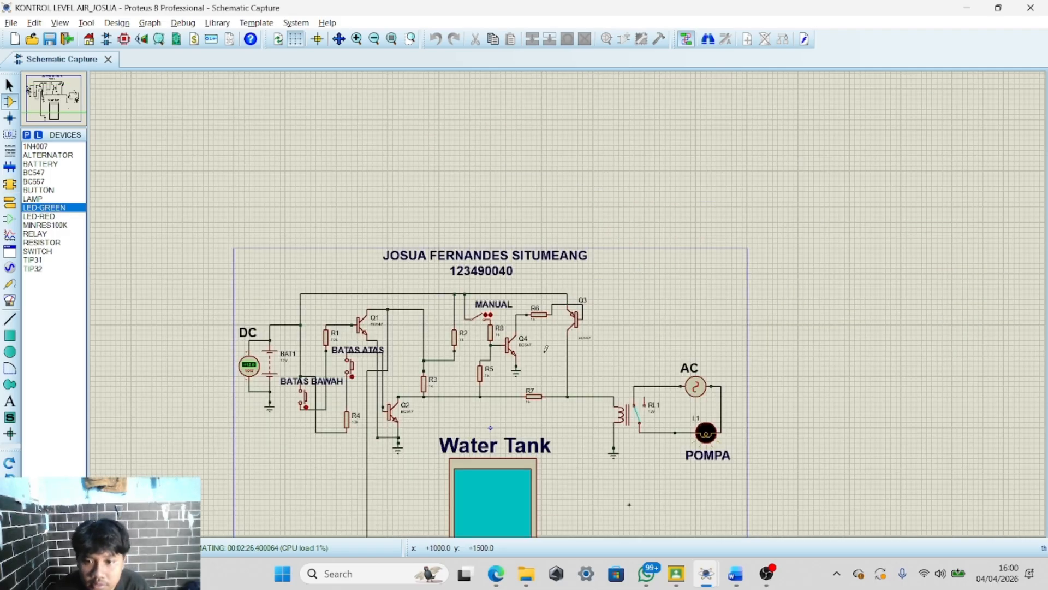
Switch to the TUGAS CBL 1_JOSUA Word report and inspect the truth table in section 3.1
click(731, 573)
scroll(480, 290, up, 1)
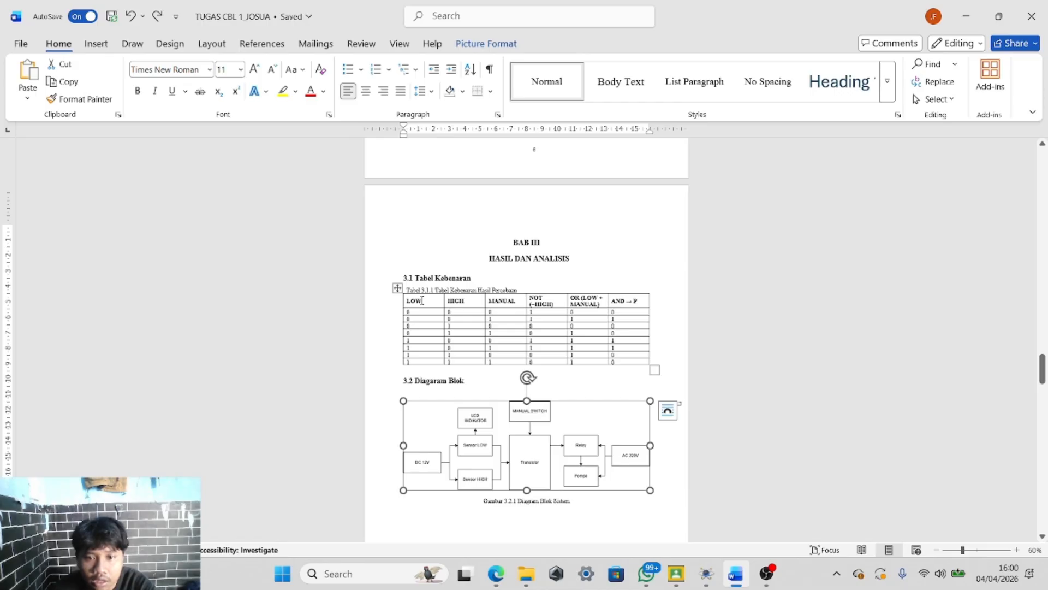
click(424, 300)
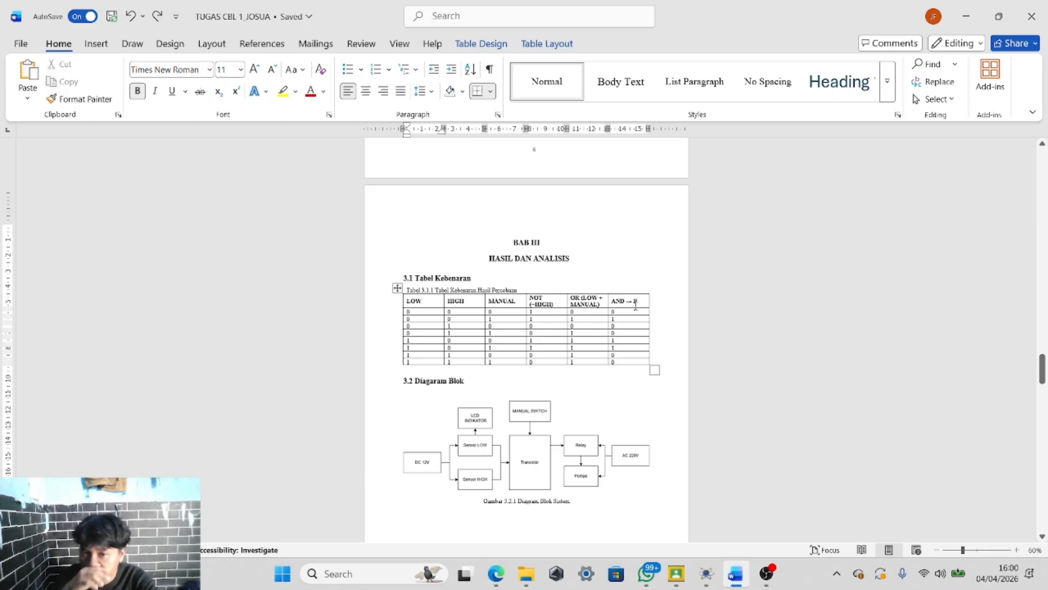
Compare the simulation against the truth table, switching between the schematic and the report and pressing the BATAS ATAS button
key(alt+Tab)
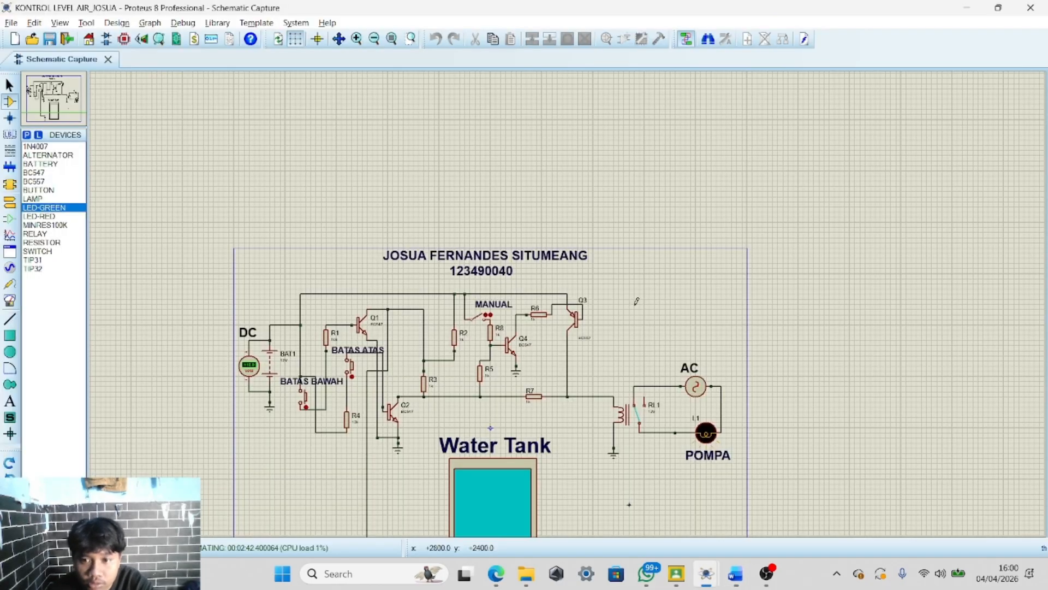
key(alt+Tab)
key(alt+Tab)
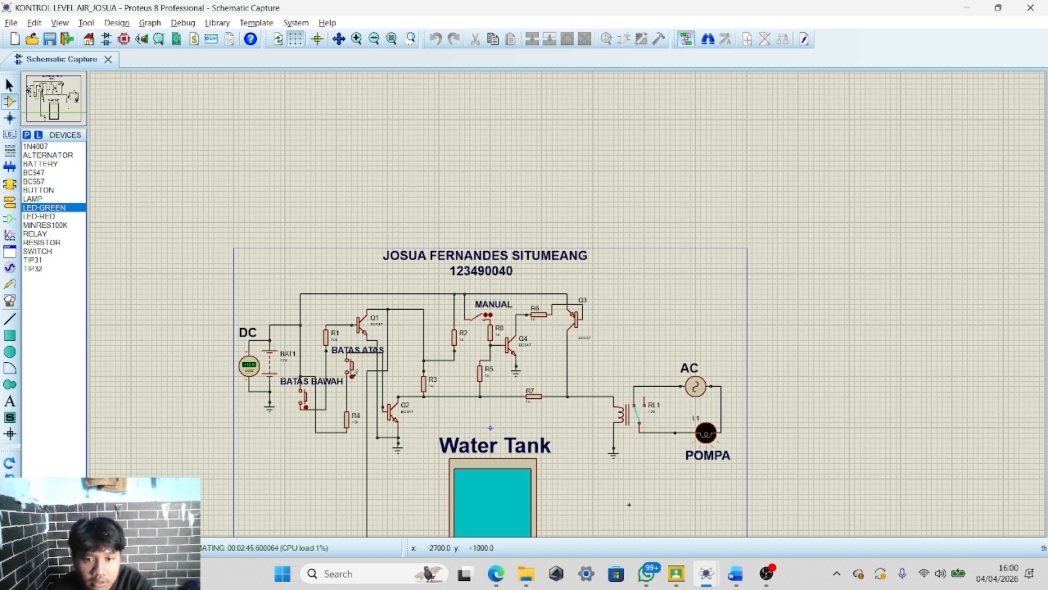
click(352, 375)
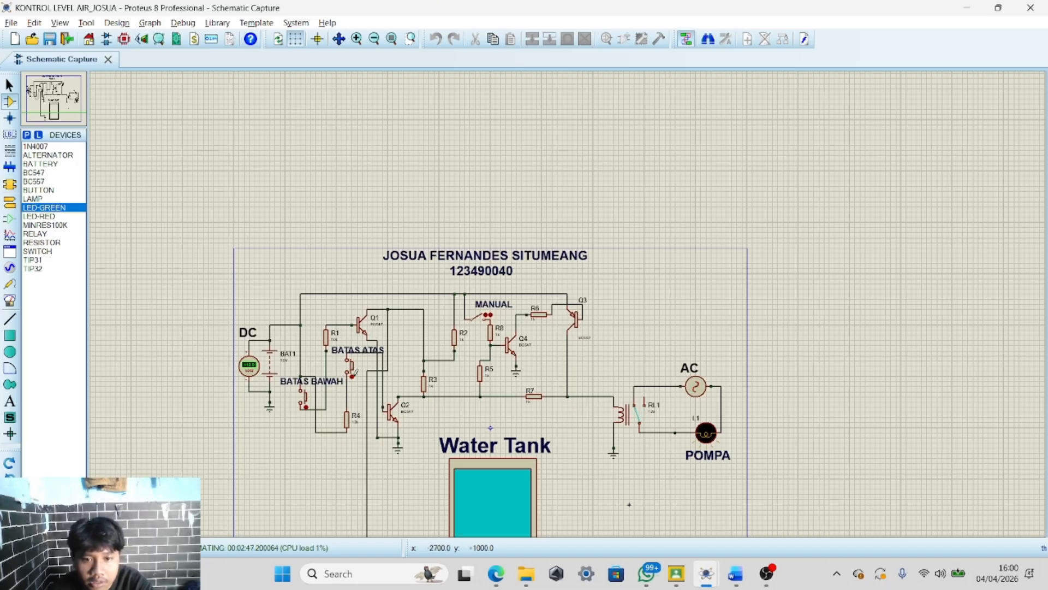
key(alt+Tab)
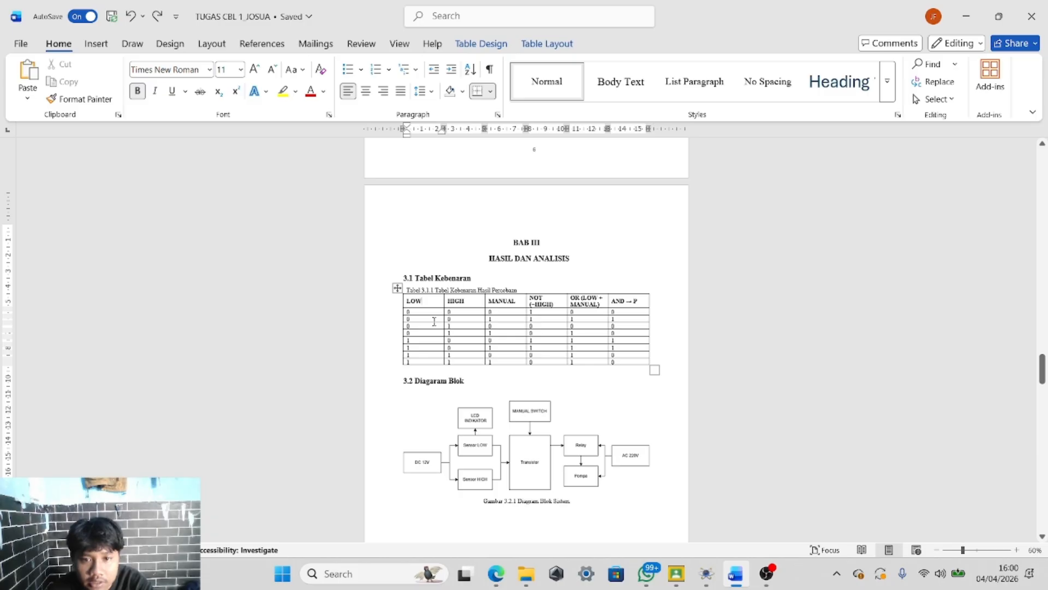
key(alt+Tab)
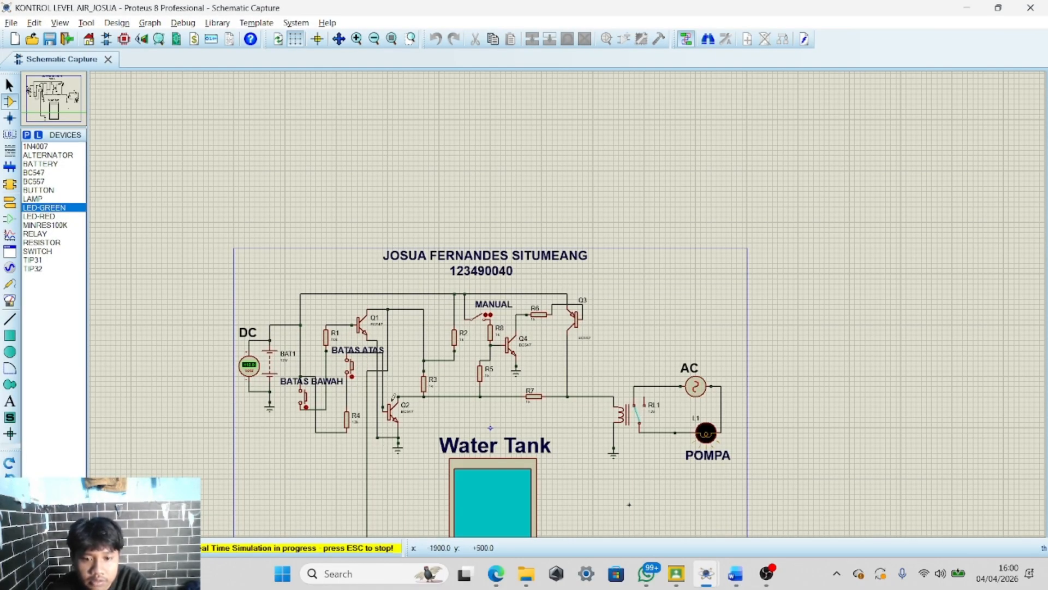
Switch between the running simulation and the report's truth table to compare them
scroll(347, 420, down, 1)
scroll(346, 419, up, 2)
key(alt+Tab)
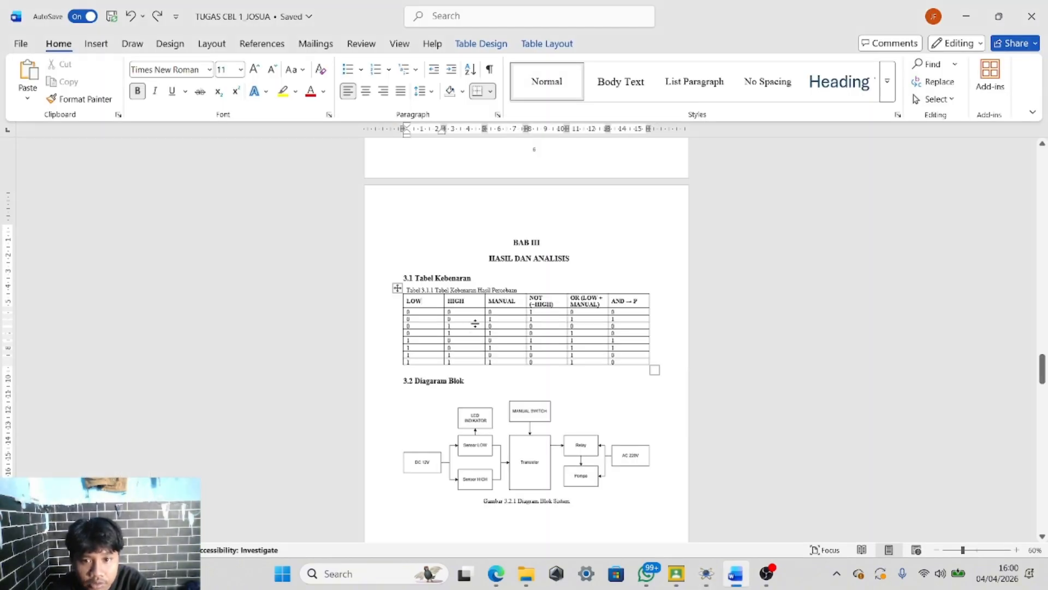
key(alt+Tab)
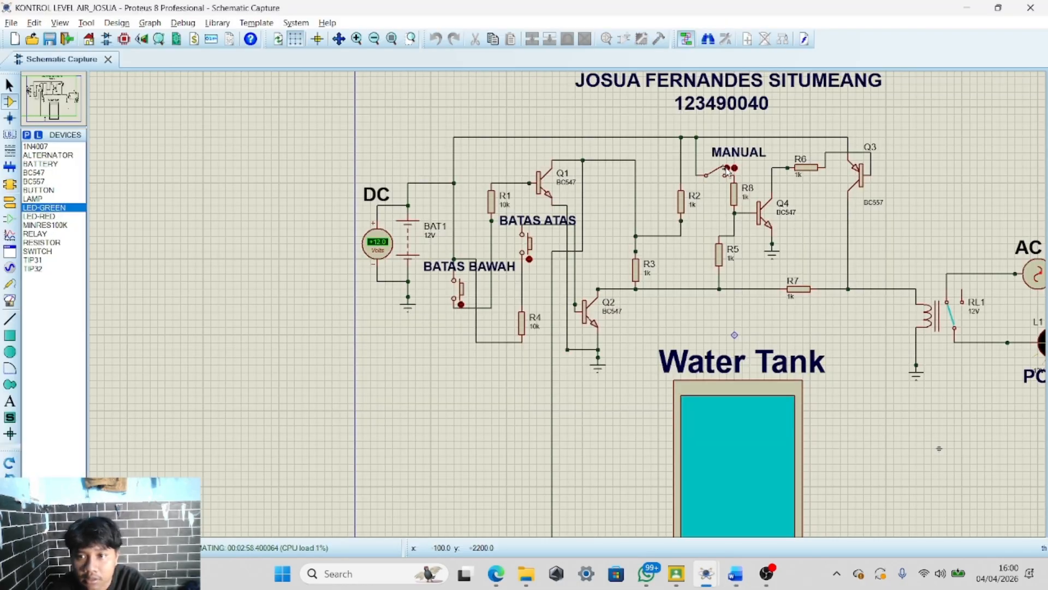
scroll(727, 171, down, 2)
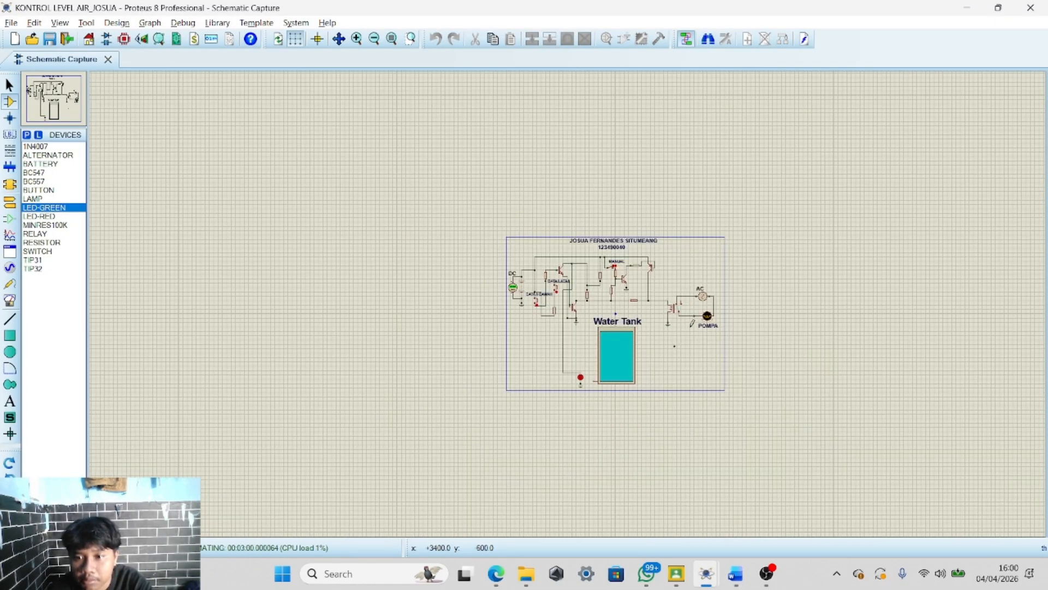
scroll(565, 301, up, 1)
key(alt+Tab)
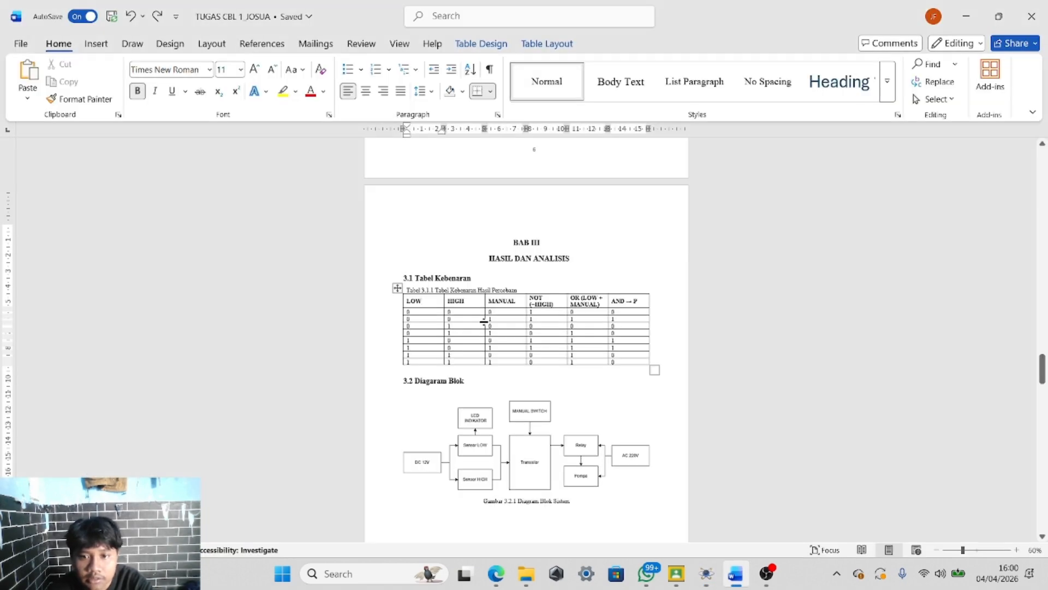
key(alt+Tab)
key(alt+Tab)
Scroll up in the report to read the logic equation and operation notes above the truth table
scroll(509, 229, up, 3)
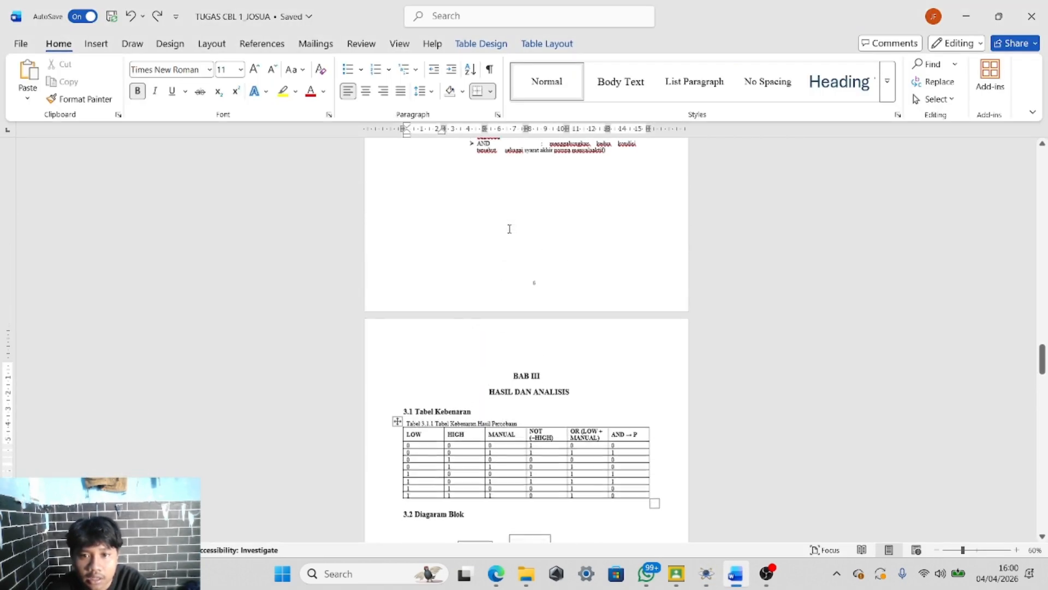
scroll(510, 229, up, 2)
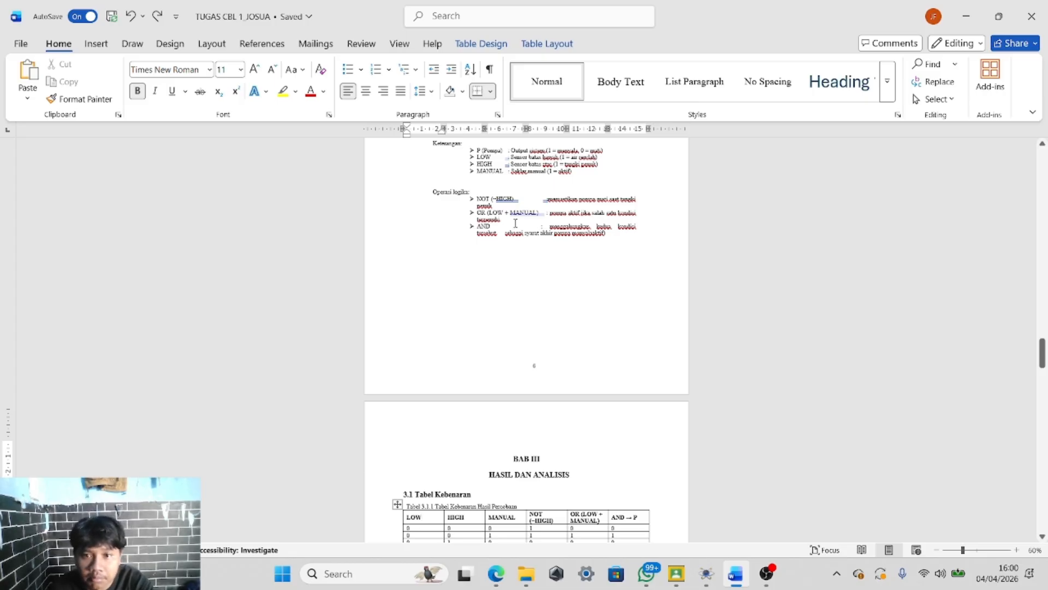
scroll(509, 229, up, 2)
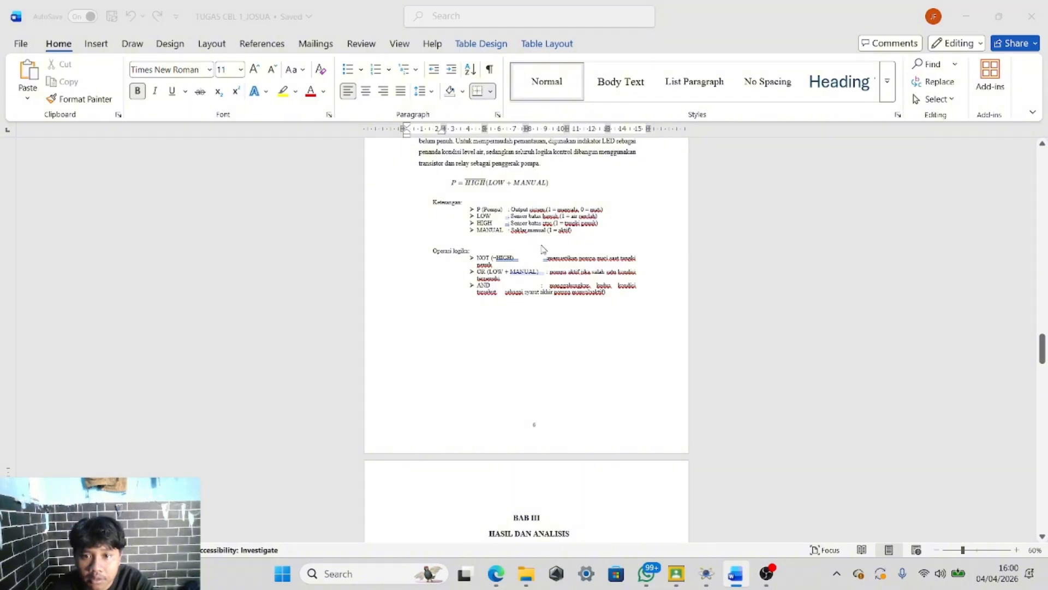
Return to the simulation and examine the input switches, transistor stages and pump circuit up close
key(alt+Tab)
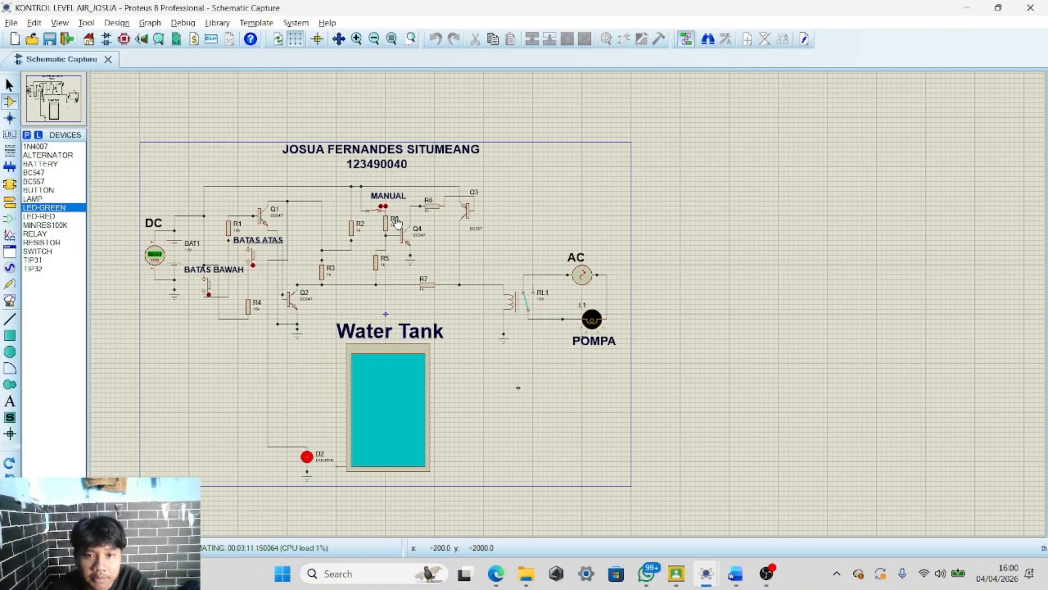
scroll(517, 300, down, 1)
scroll(445, 264, up, 2)
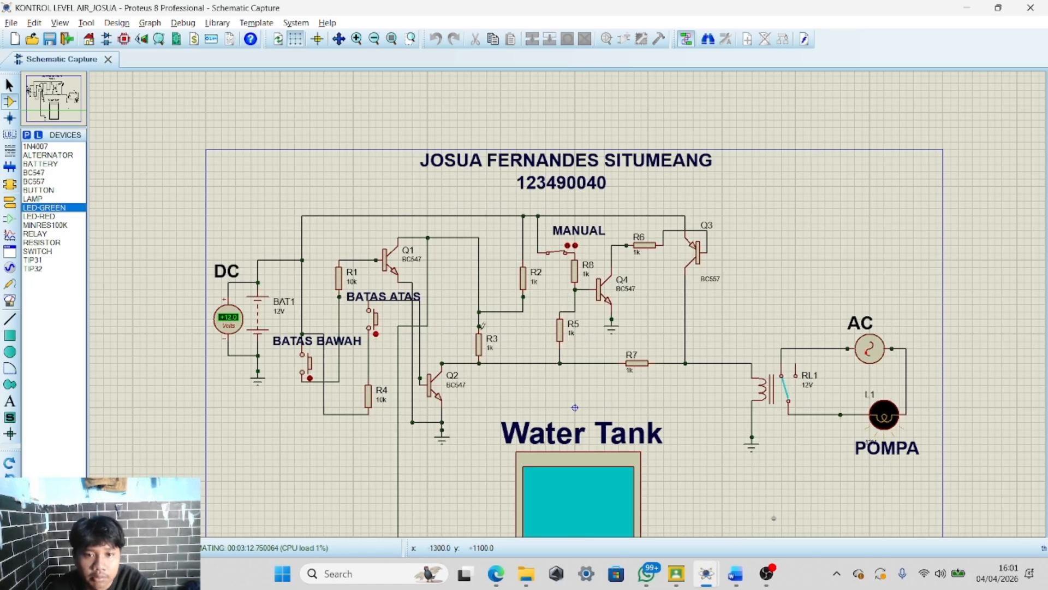
scroll(552, 322, down, 1)
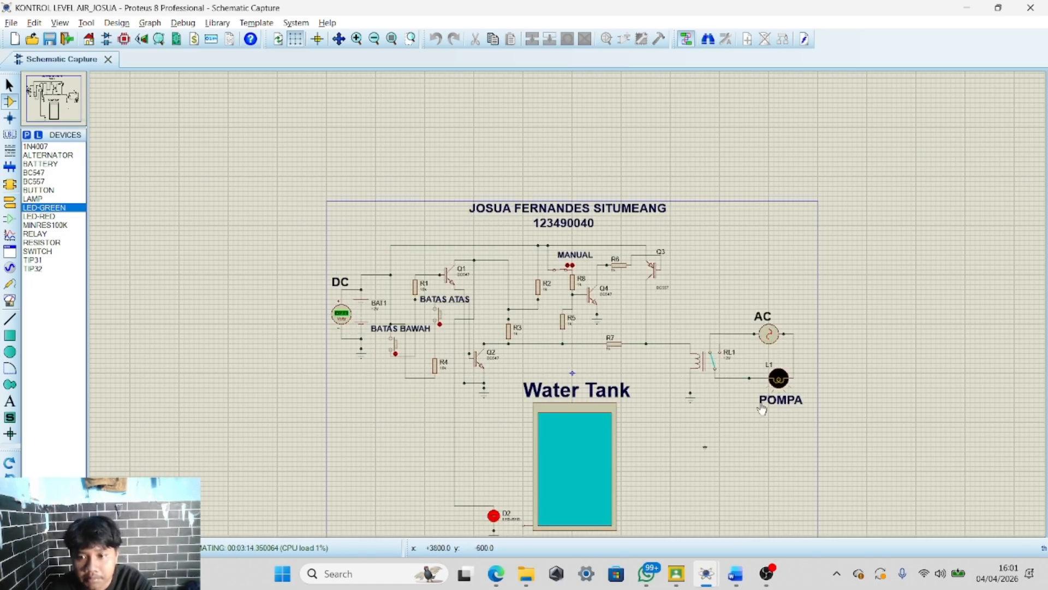
scroll(415, 284, up, 1)
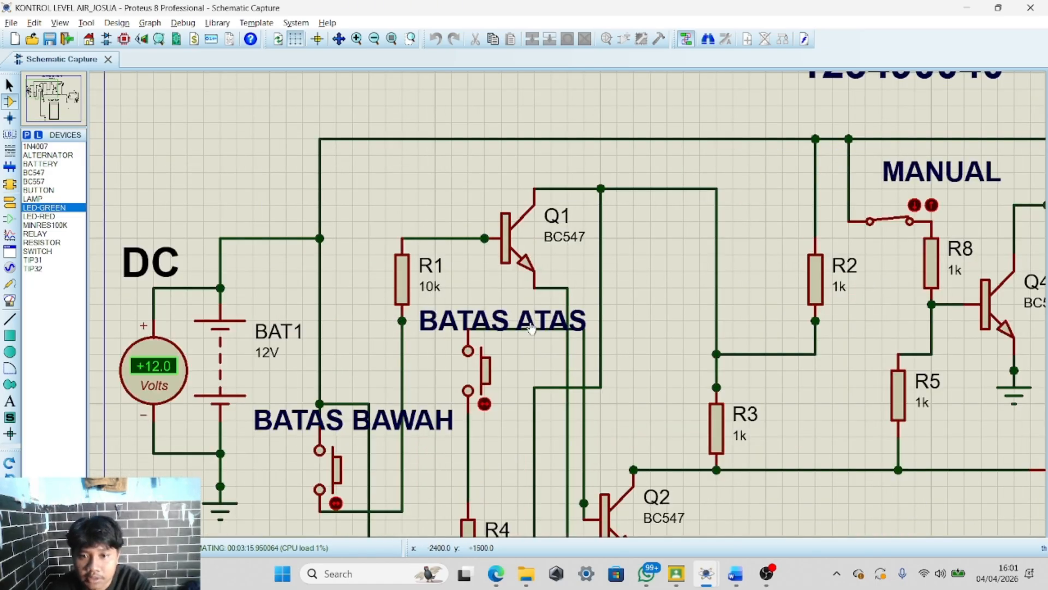
scroll(570, 300, down, 1)
scroll(569, 300, up, 1)
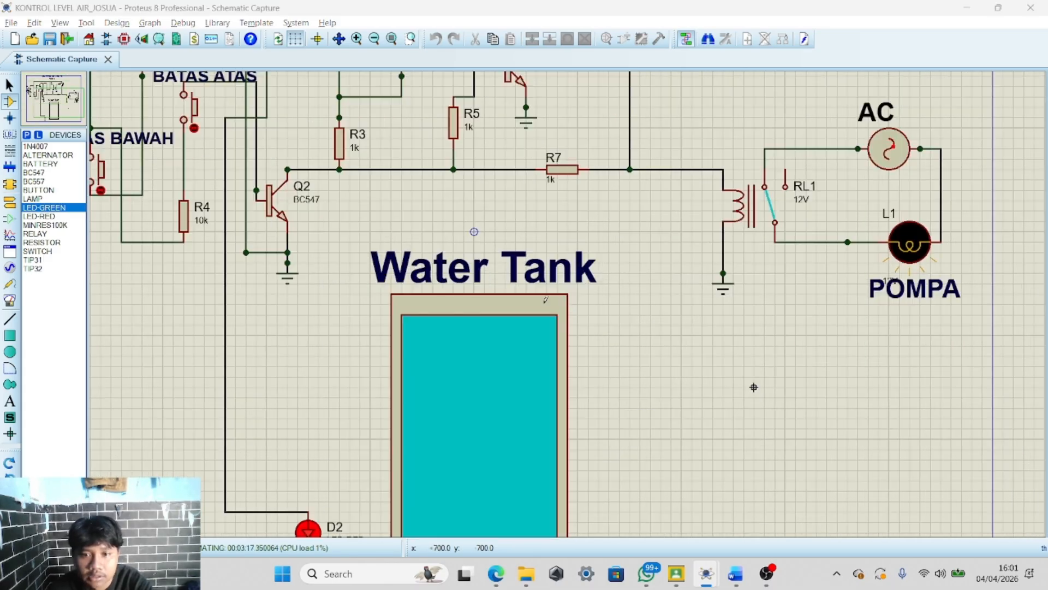
Review the truth table again and return to the schematic's BATAS ATAS and BATAS BAWAH switches
key(alt+Tab)
scroll(537, 310, down, 5)
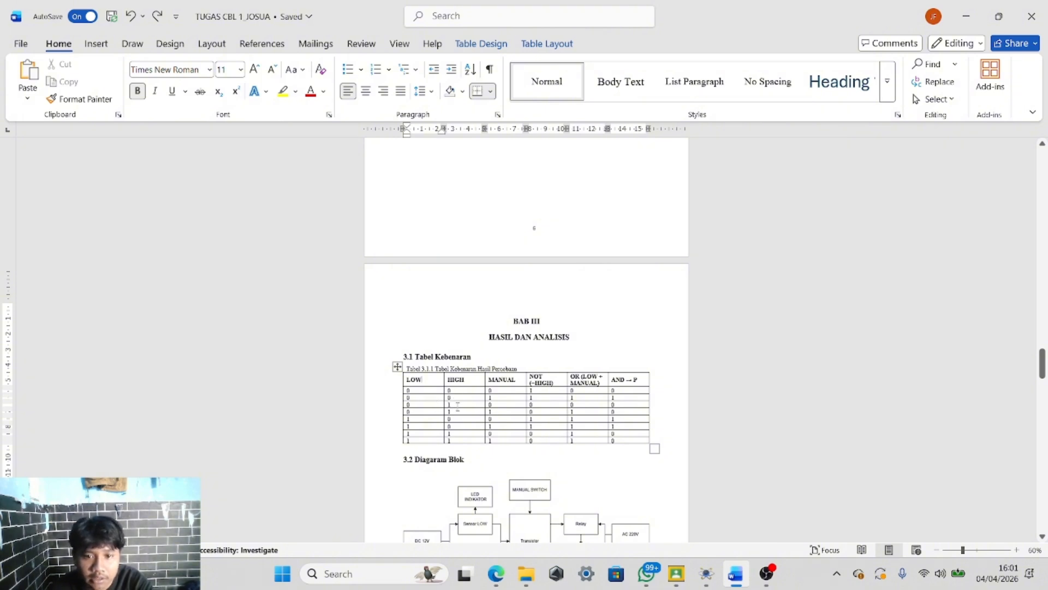
key(alt+Tab)
scroll(397, 351, down, 2)
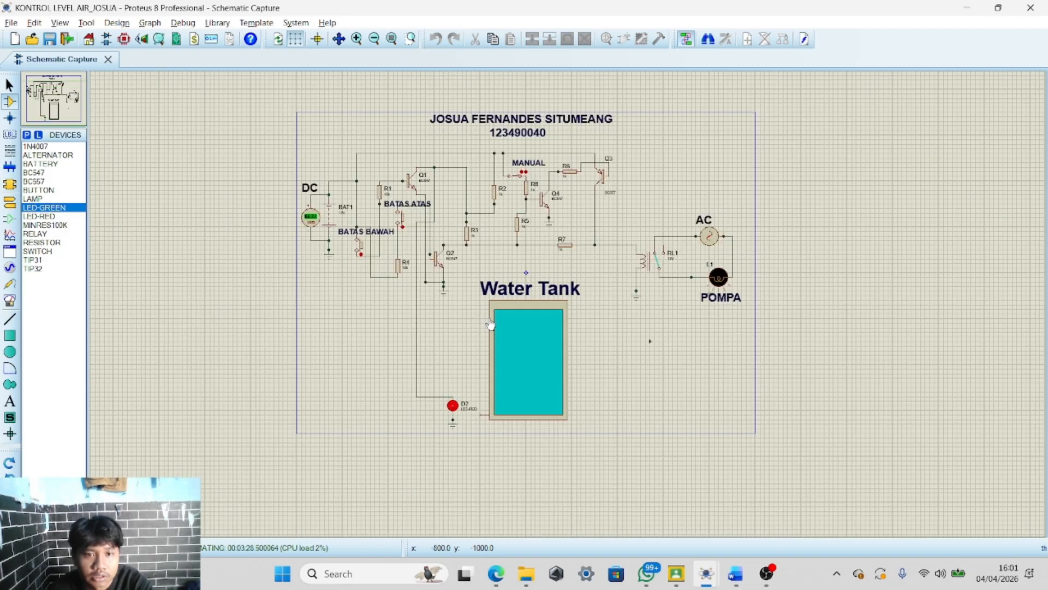
scroll(371, 236, up, 3)
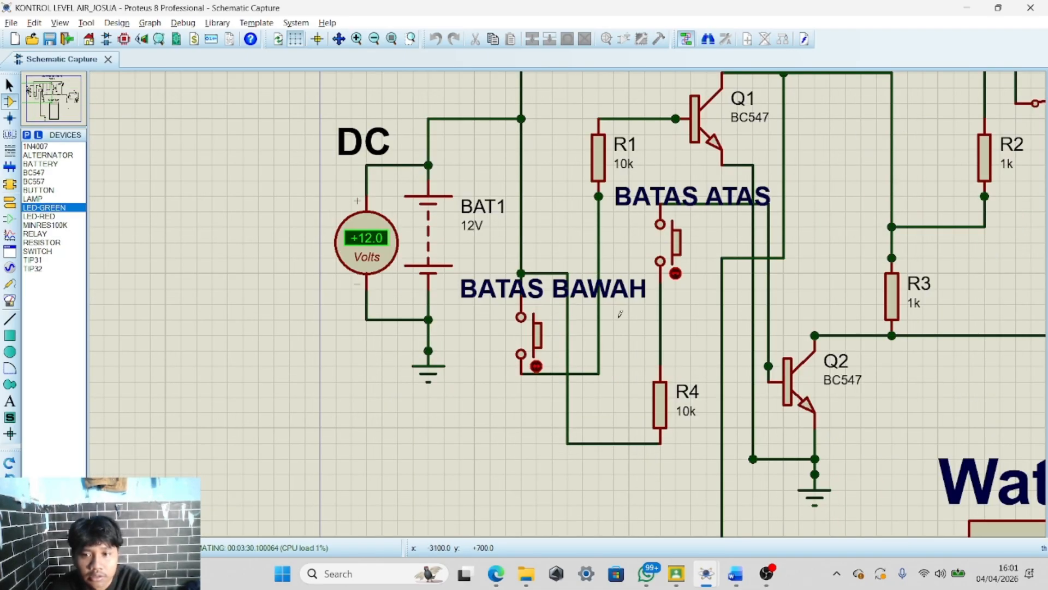
Press the BATAS ATAS button during simulation and compare the result with the truth table
click(675, 273)
scroll(675, 273, down, 3)
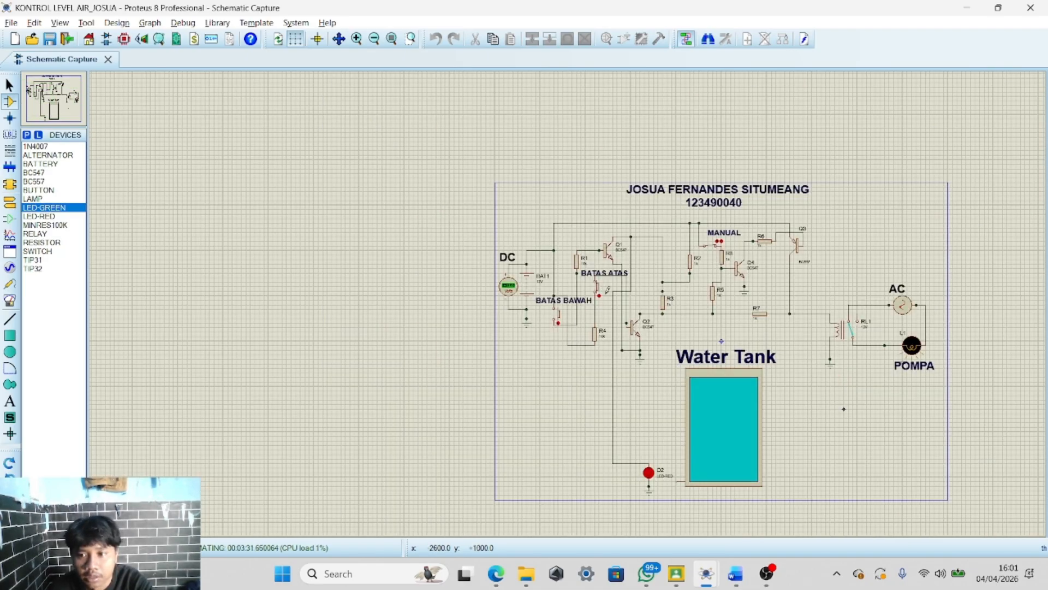
scroll(608, 290, up, 3)
key(alt+Tab)
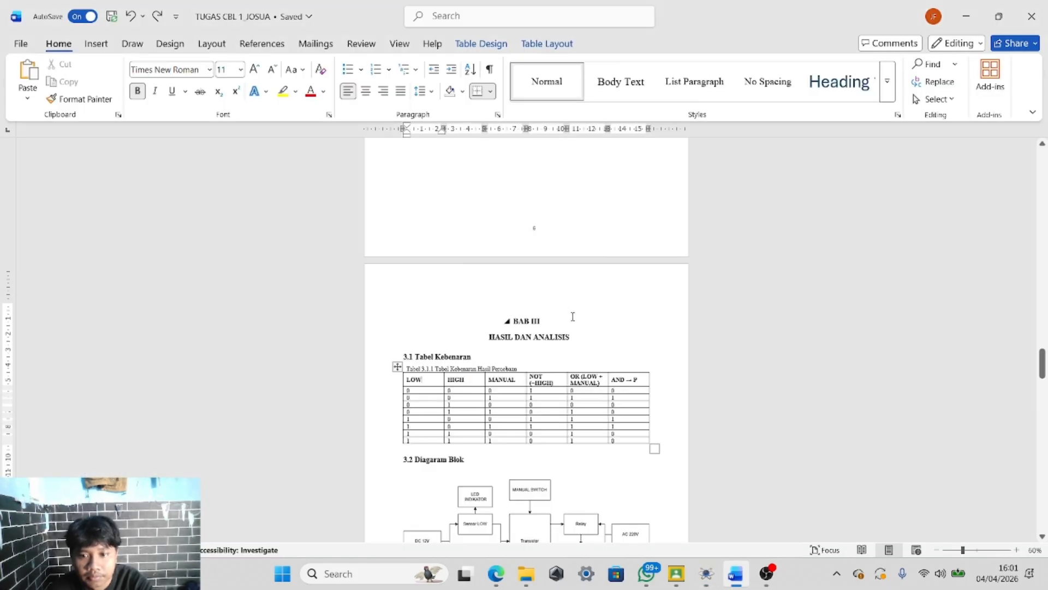
key(alt+Tab)
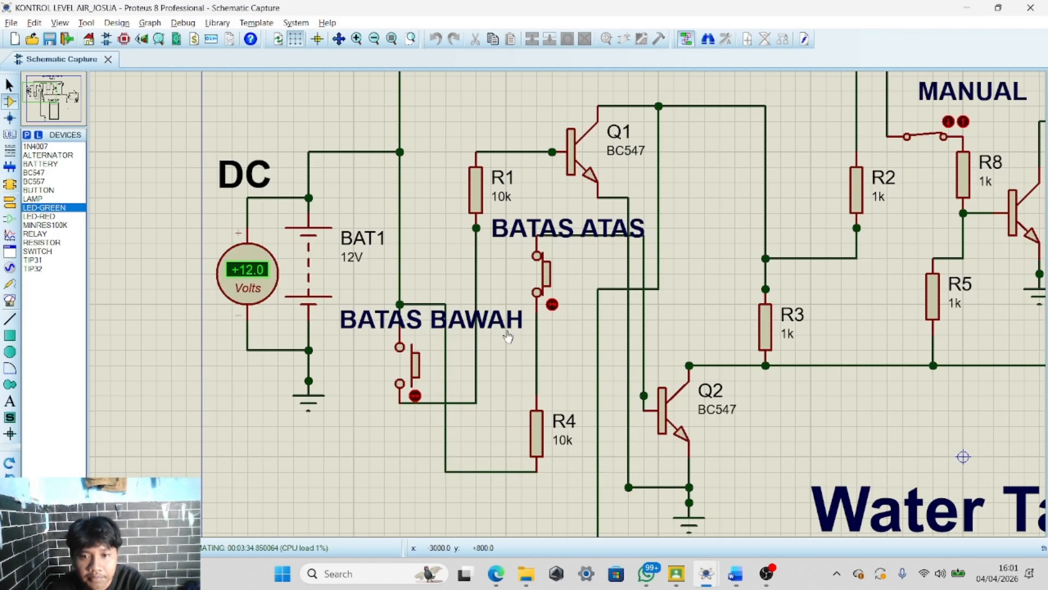
Press the BATAS BAWAH button during simulation, viewing the whole circuit and the red LED
click(421, 392)
scroll(568, 305, down, 4)
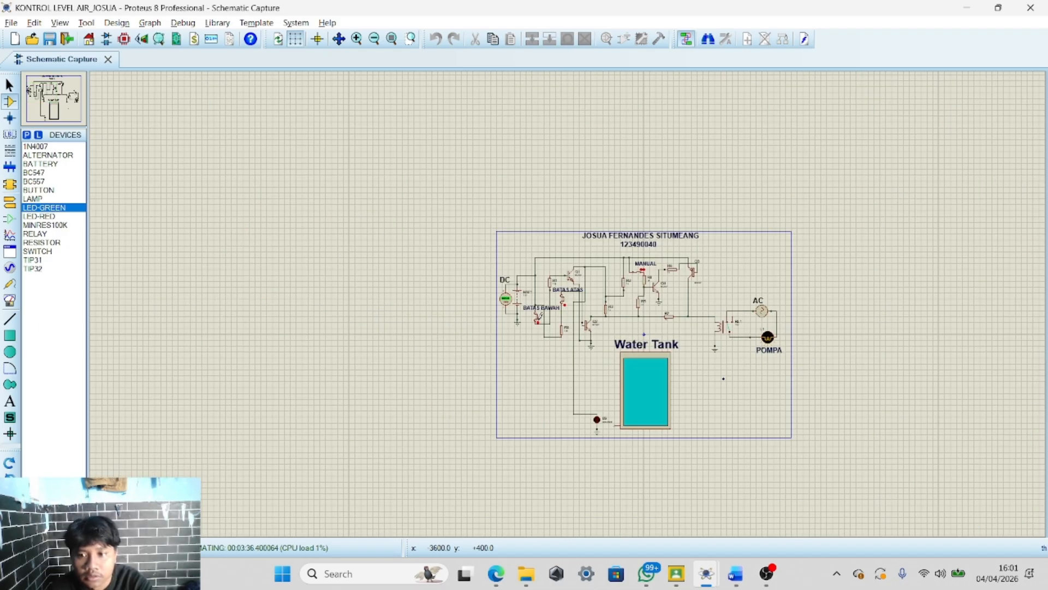
scroll(538, 322, up, 3)
scroll(568, 303, down, 2)
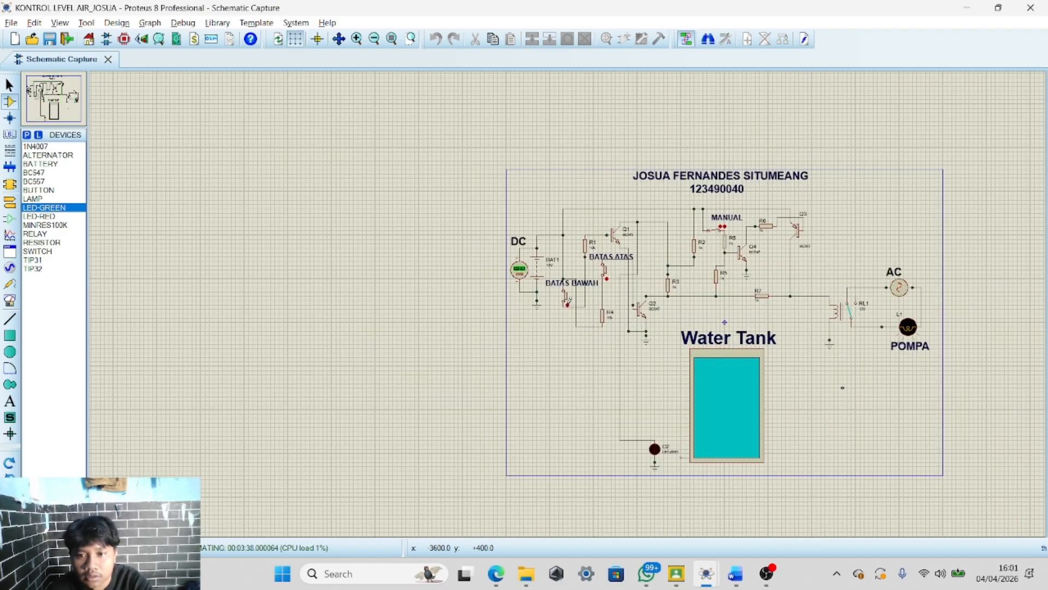
click(567, 298)
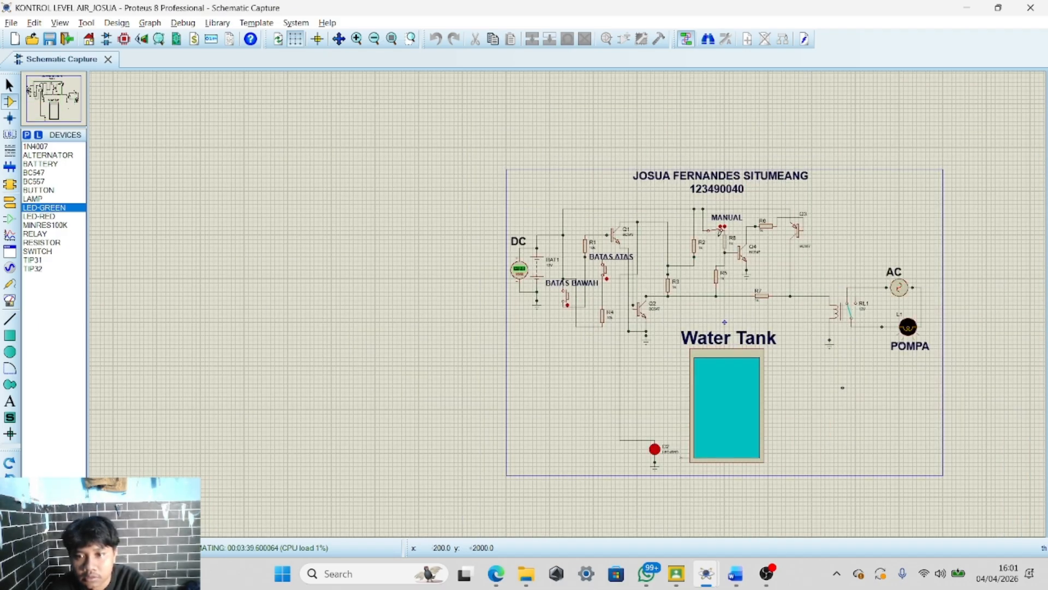
Toggle the MANUAL switch during simulation and view the whole circuit
scroll(720, 230, up, 4)
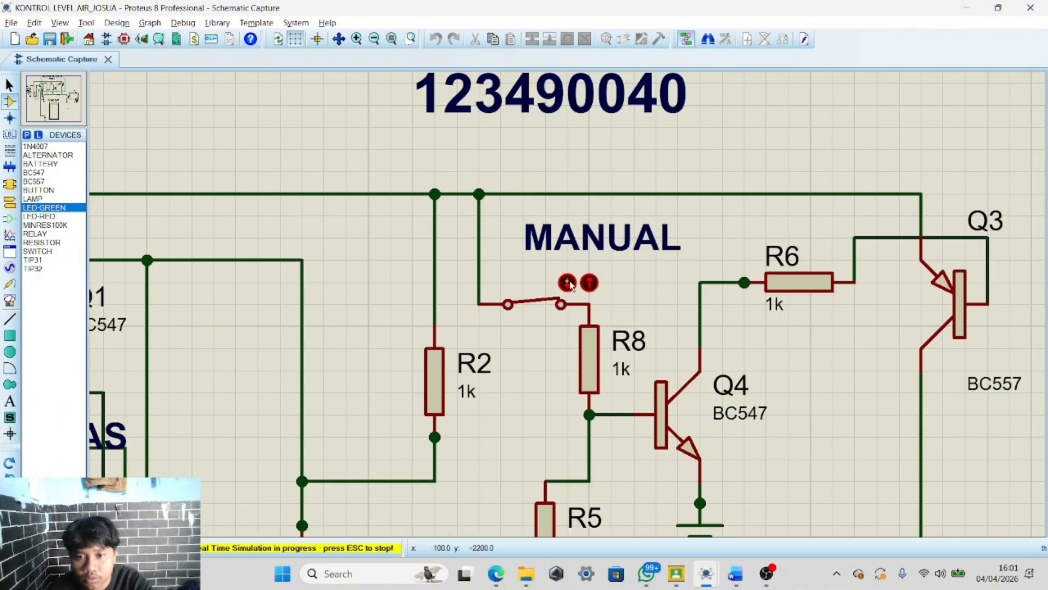
click(572, 282)
scroll(572, 282, down, 4)
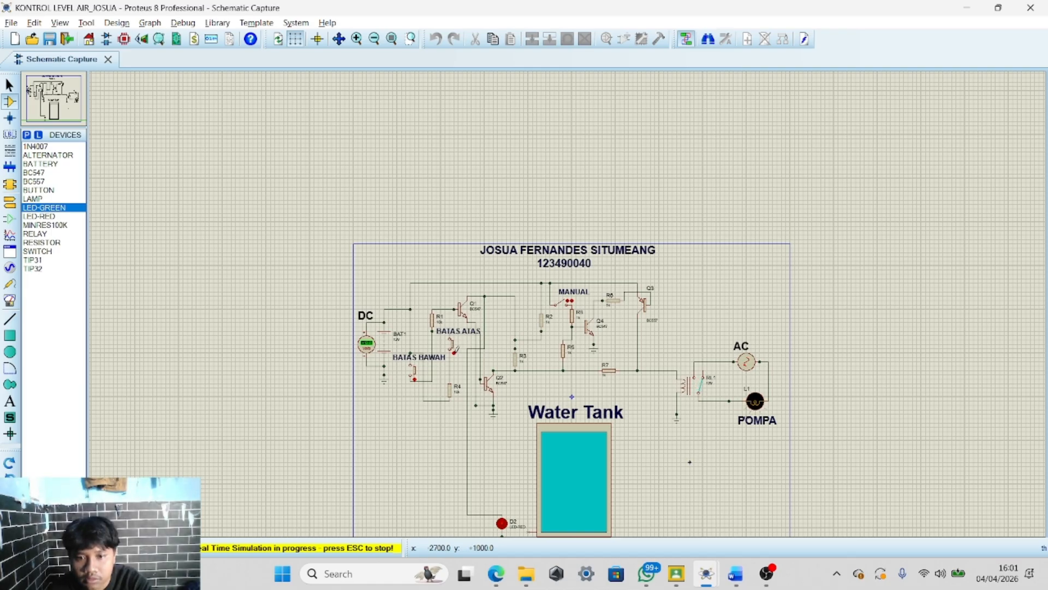
Check the matching rows of the truth table in the report
key(alt+Tab)
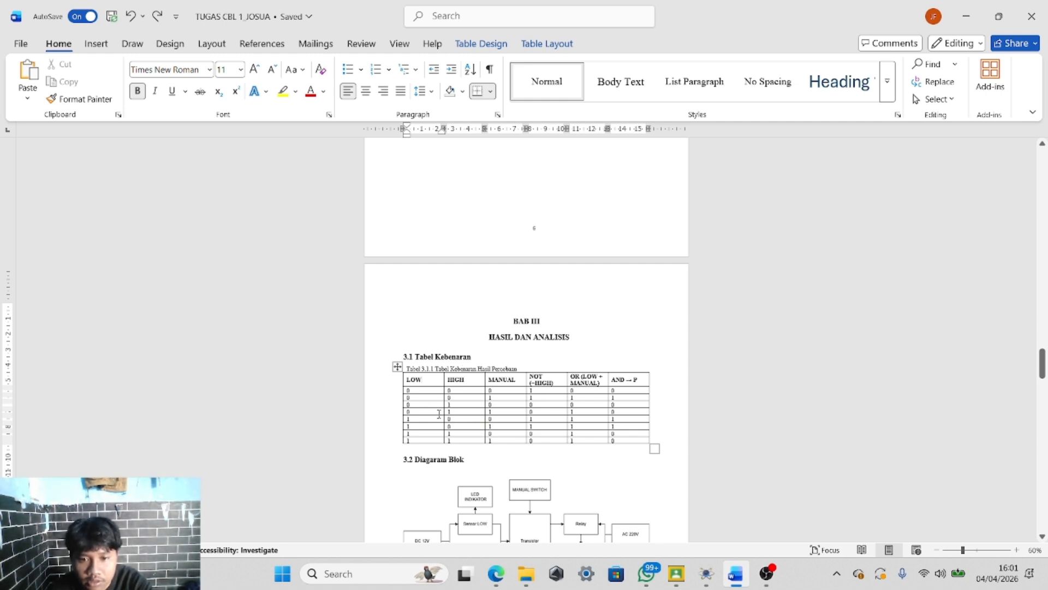
click(435, 418)
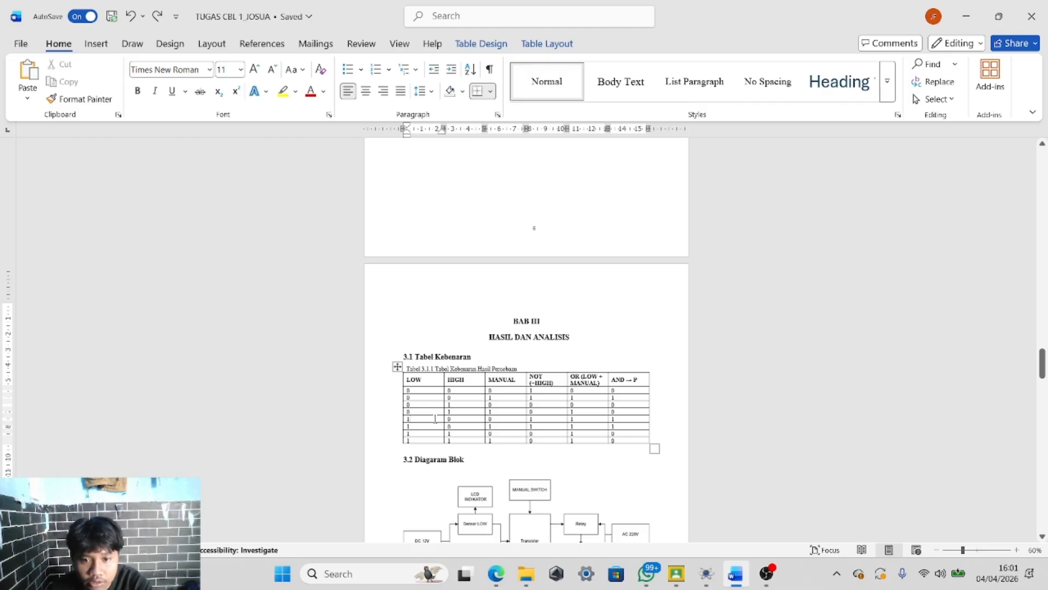
click(467, 419)
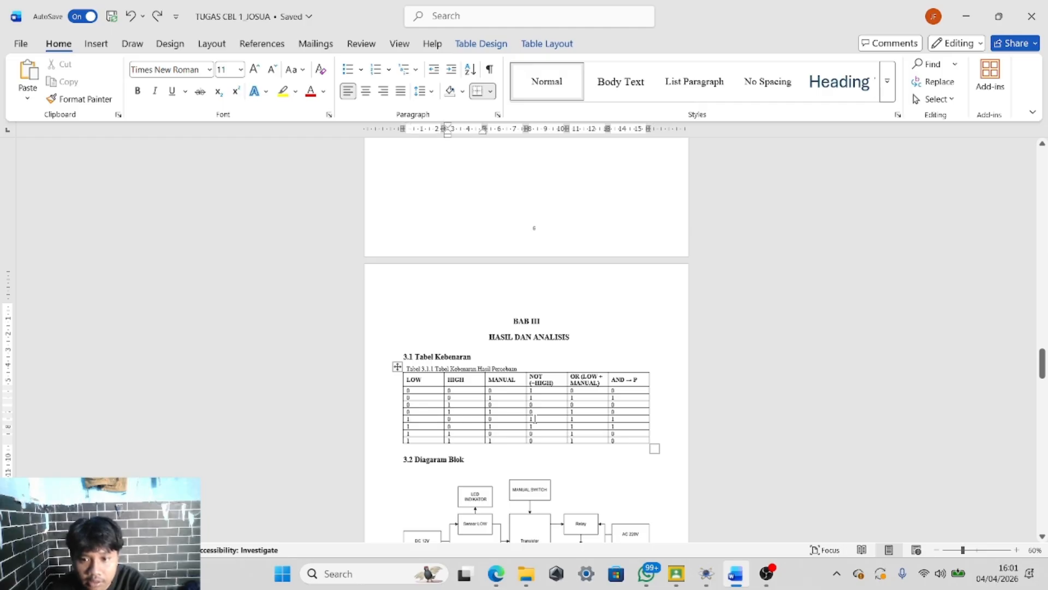
key(alt+Tab)
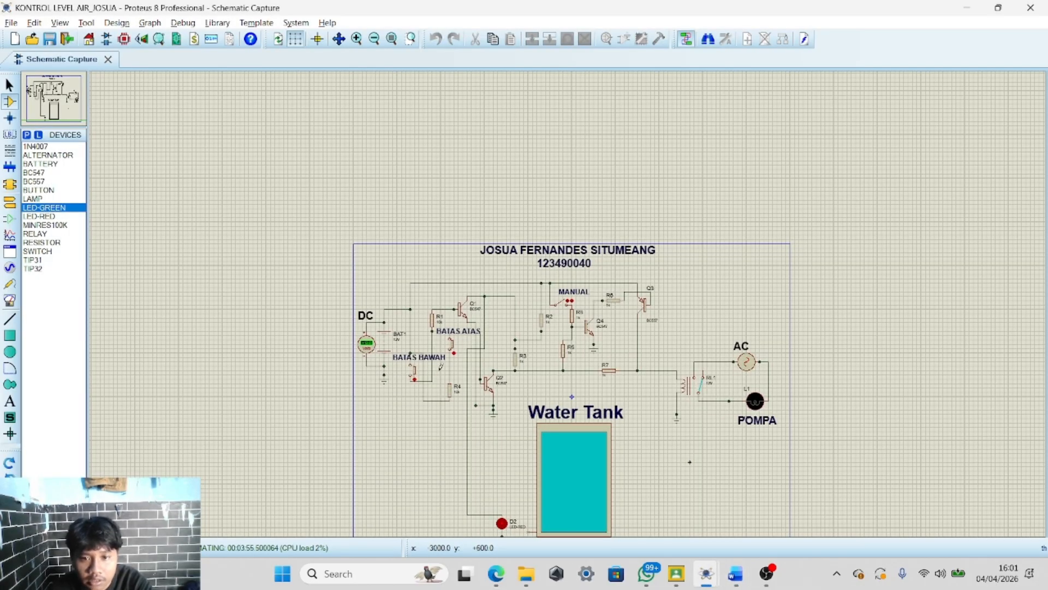
Inspect the relay and POMPA lamp in the simulation and compare them with the truth table
scroll(437, 371, up, 3)
scroll(569, 304, down, 3)
scroll(874, 331, up, 4)
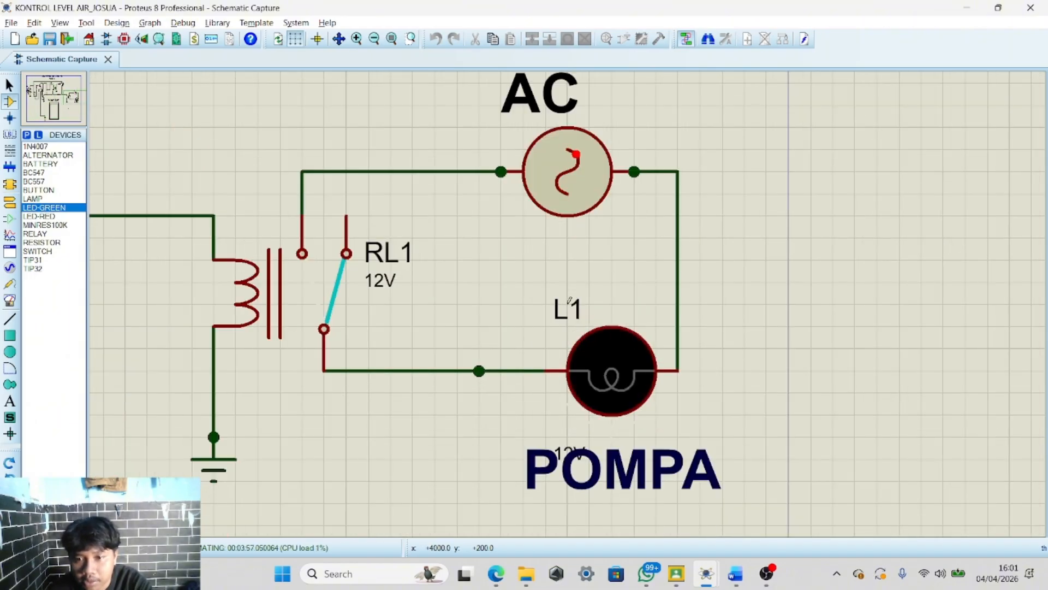
scroll(569, 306, down, 3)
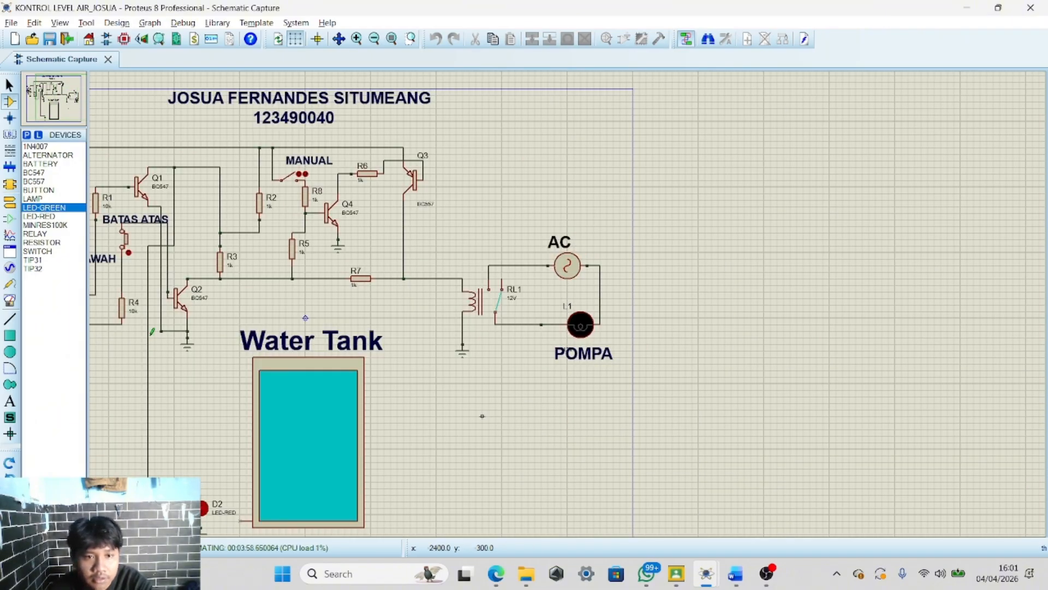
key(alt+Tab)
click(424, 426)
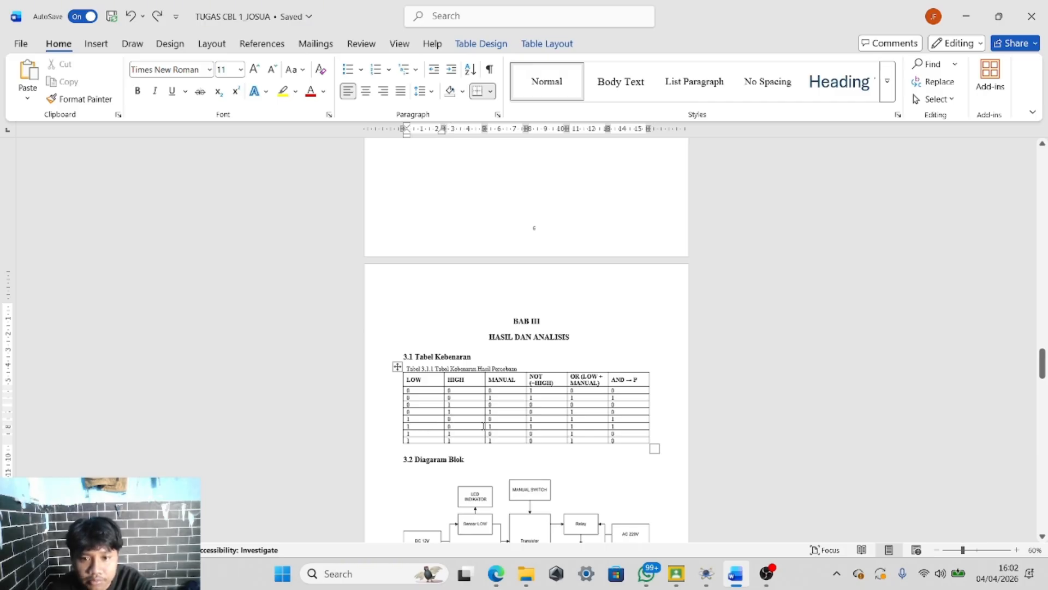
Keep switching between the simulated schematic and the report's truth table to compare outputs
key(alt+Tab)
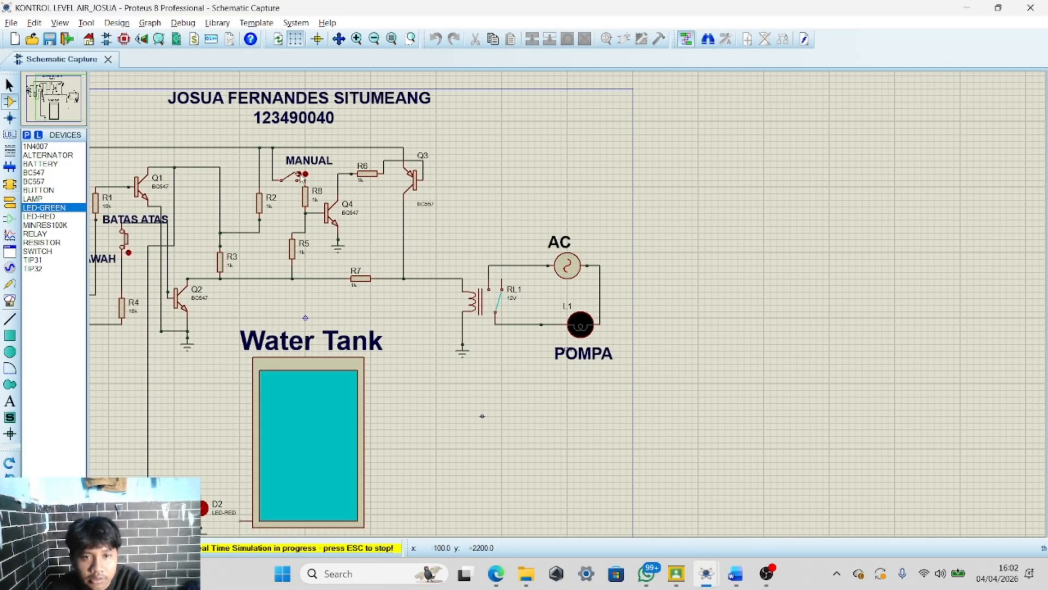
key(alt+Tab)
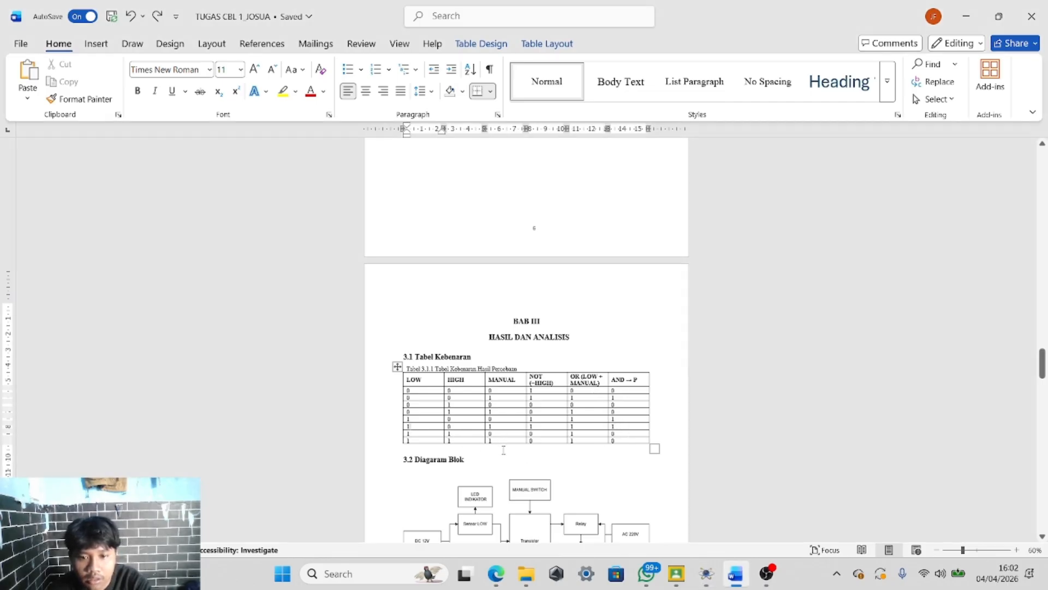
scroll(503, 449, down, 3)
key(alt+Tab)
scroll(568, 302, down, 2)
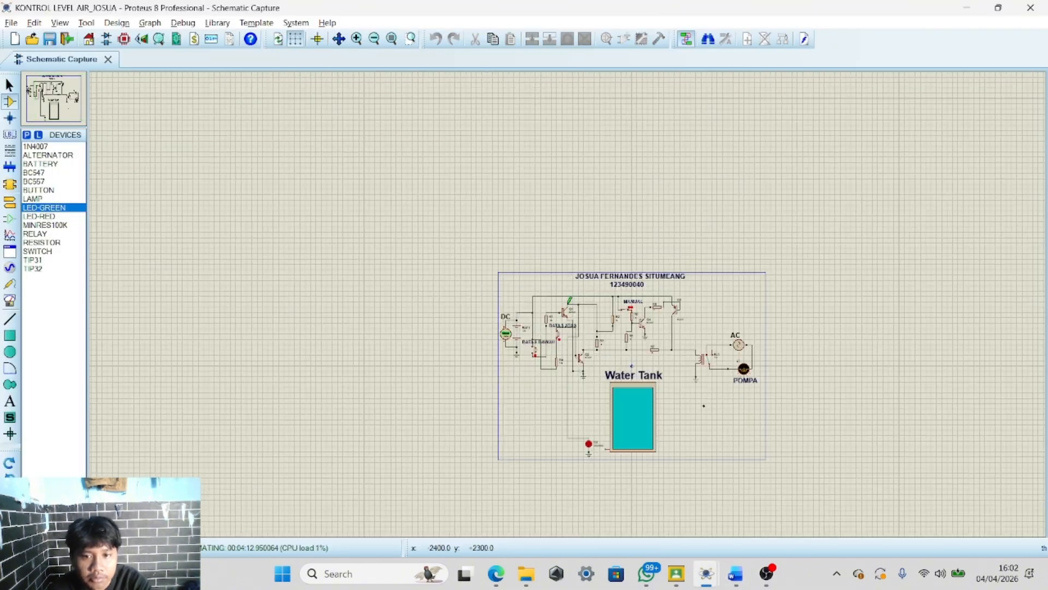
scroll(567, 302, down, 1)
scroll(568, 302, up, 2)
key(alt+Tab)
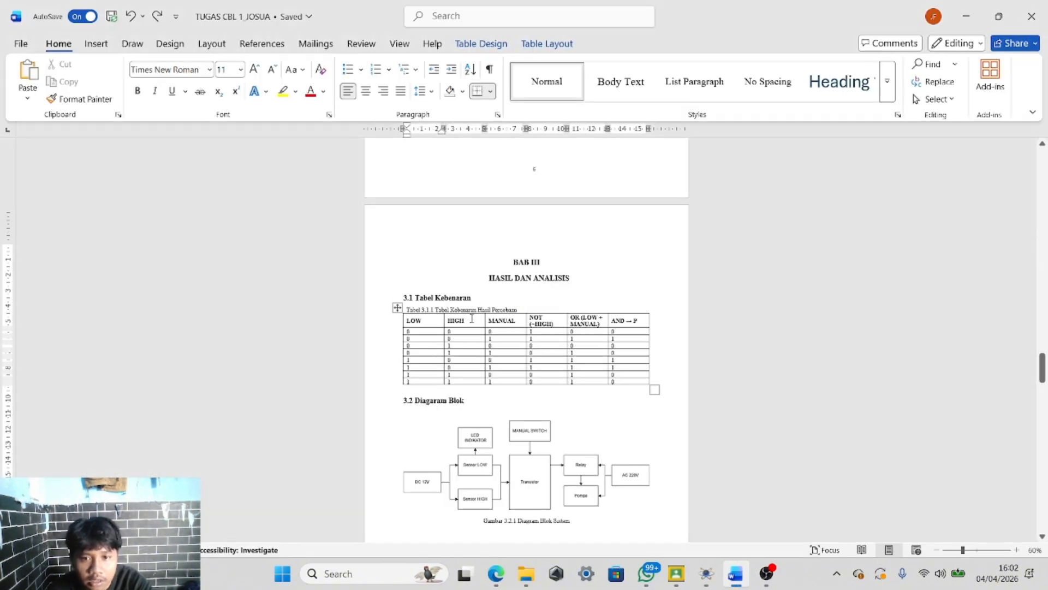
key(alt+Tab)
scroll(570, 327, up, 2)
scroll(569, 327, down, 2)
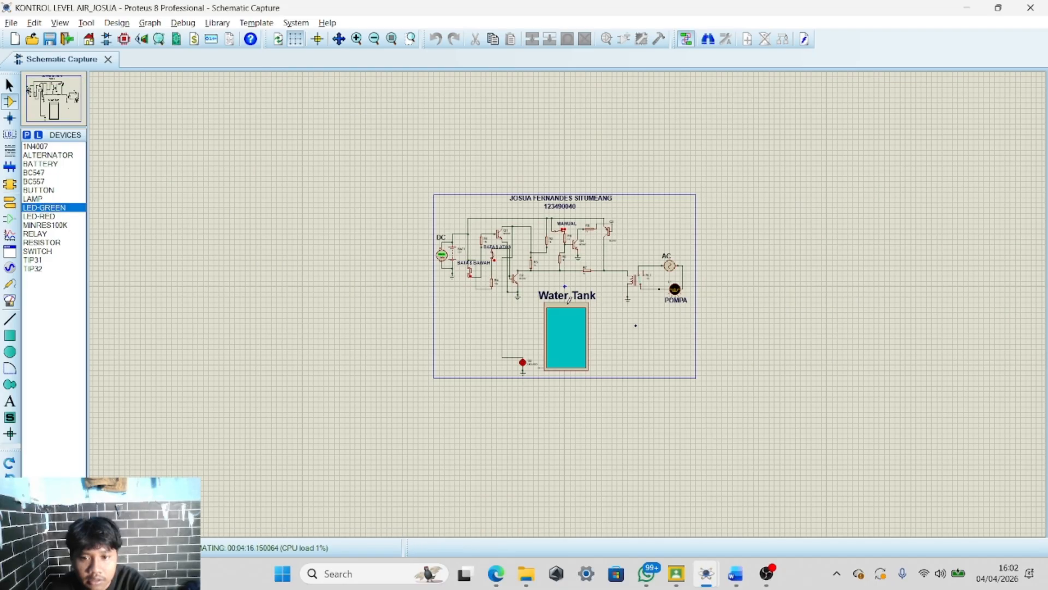
Zoom in on the DC battery and voltmeter in the running simulation while browsing the graph, generator and probe modes
scroll(569, 327, up, 2)
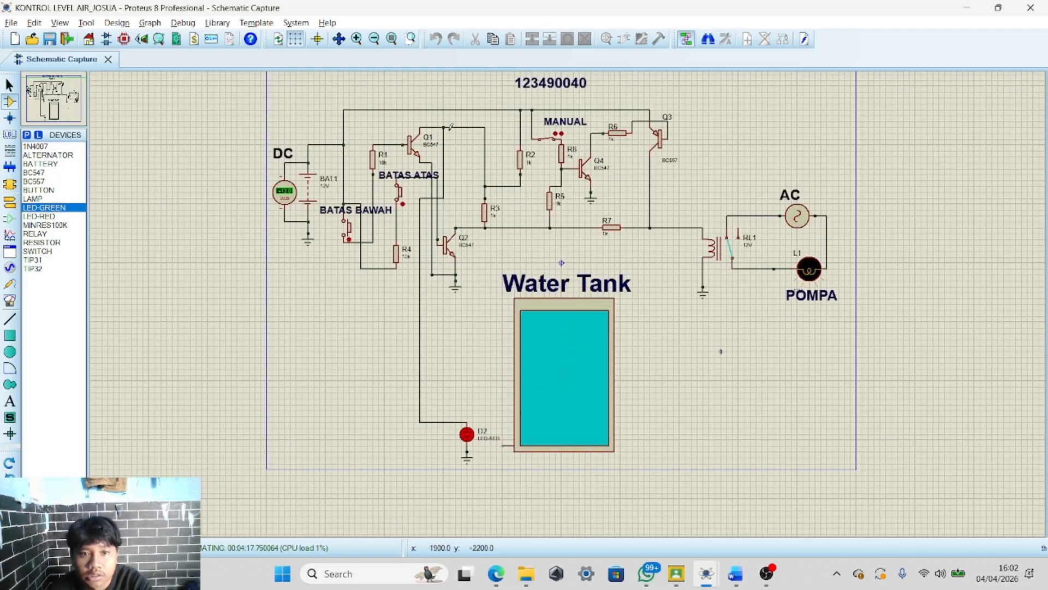
scroll(328, 158, up, 2)
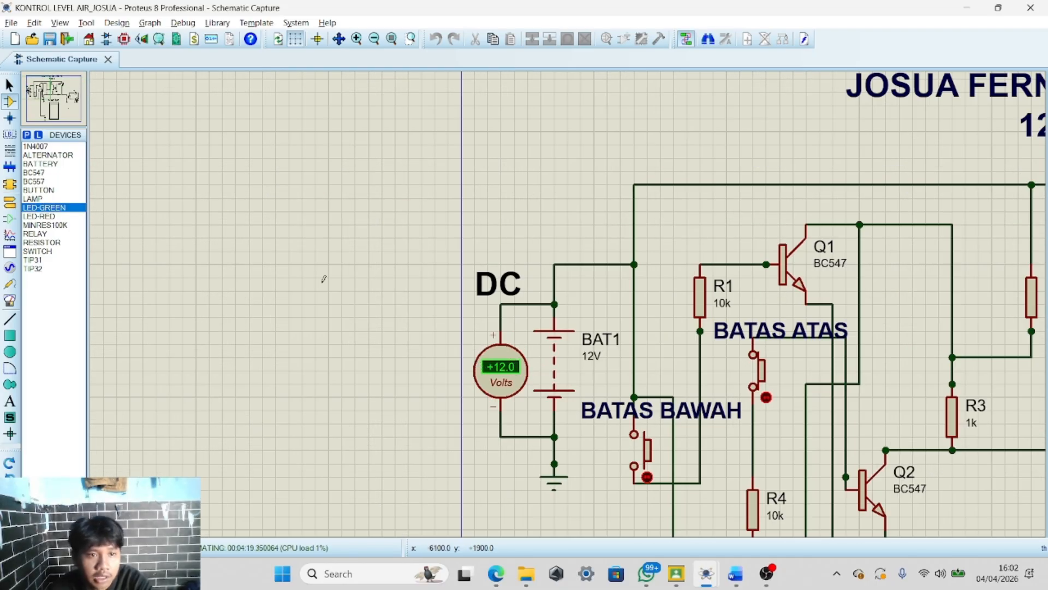
click(9, 235)
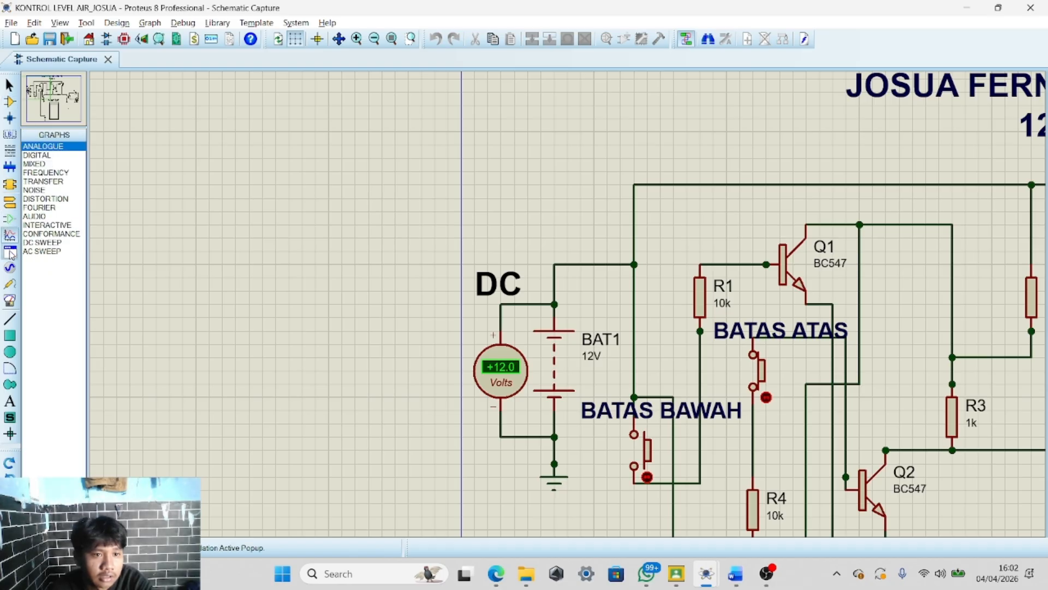
click(10, 268)
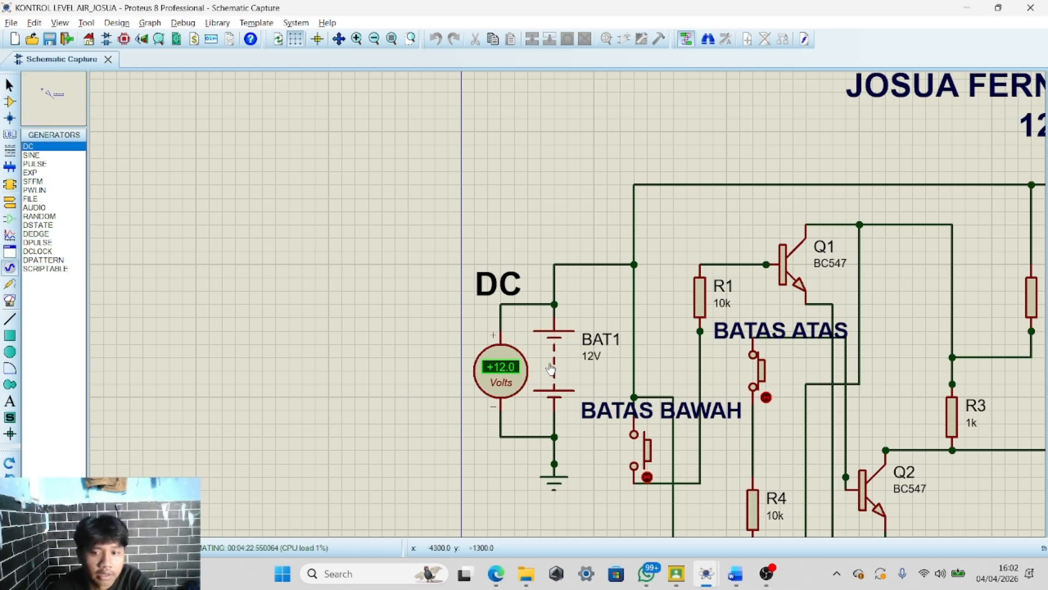
scroll(568, 305, down, 3)
scroll(665, 470, up, 3)
scroll(571, 300, down, 2)
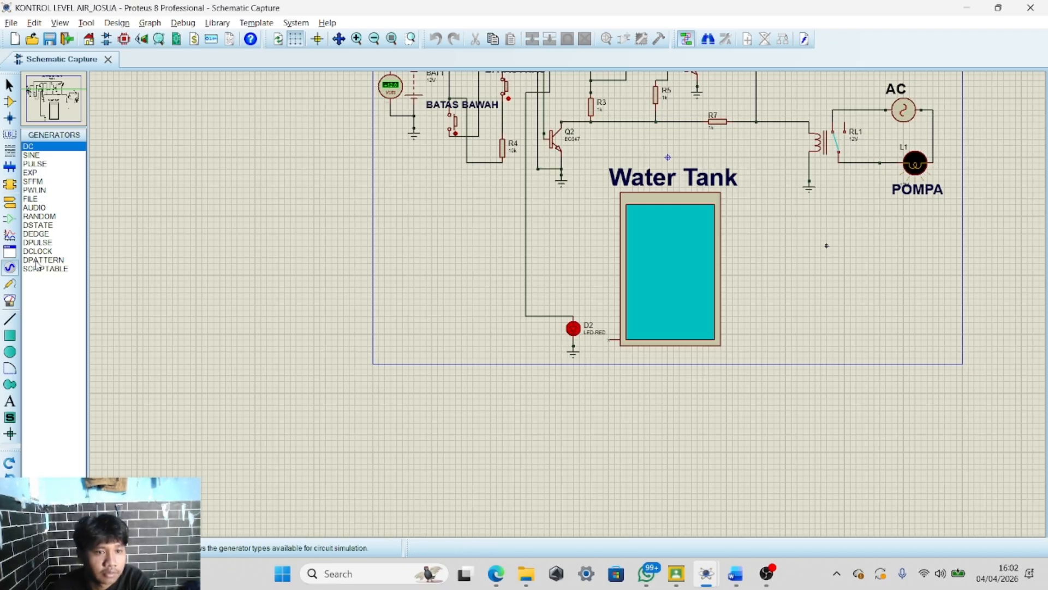
click(10, 284)
scroll(570, 229, down, 3)
scroll(553, 232, up, 4)
scroll(569, 230, down, 1)
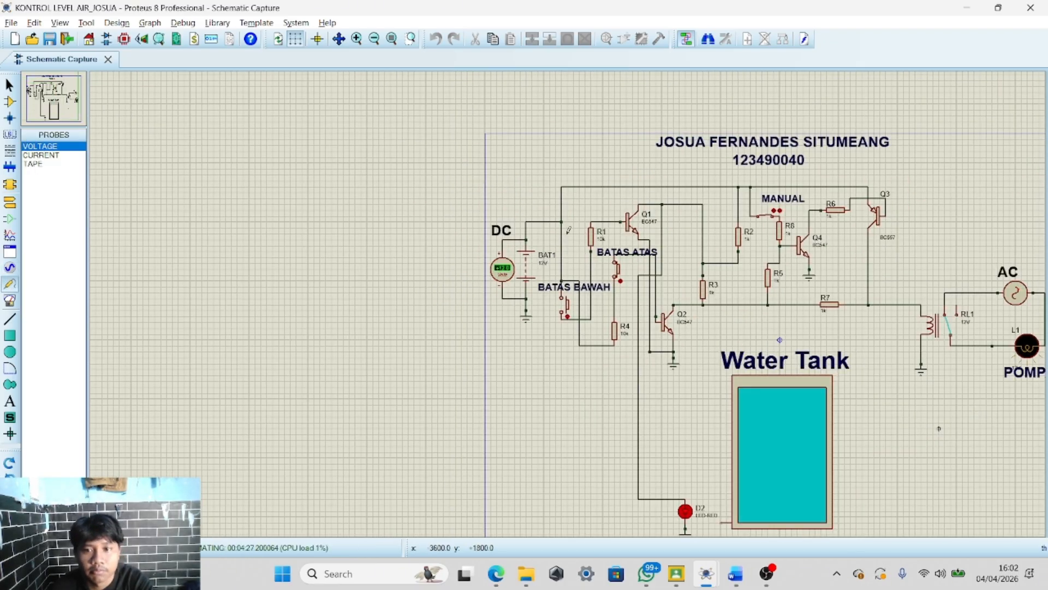
scroll(568, 229, up, 2)
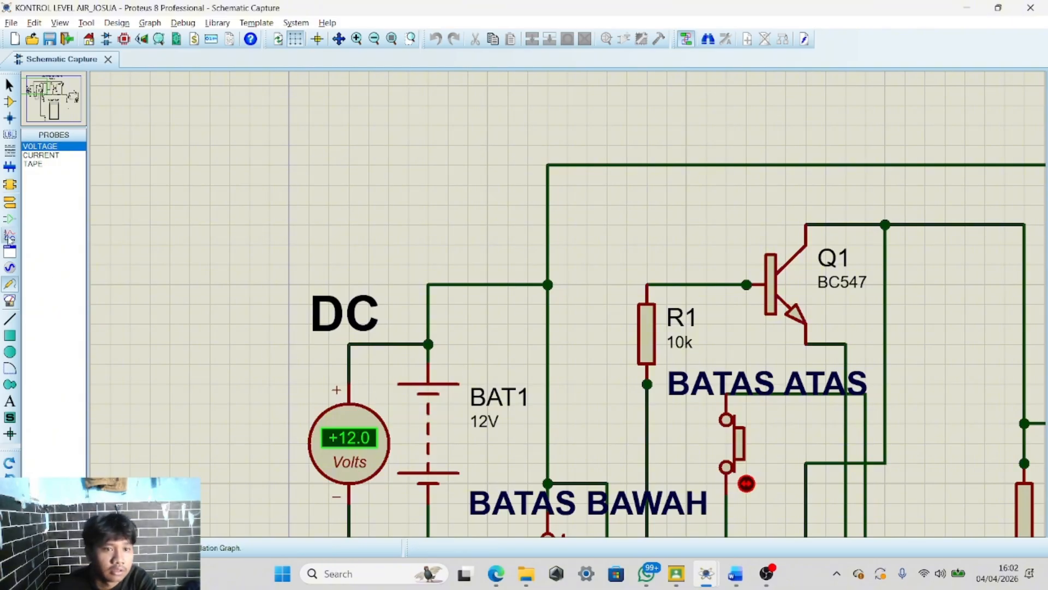
click(10, 267)
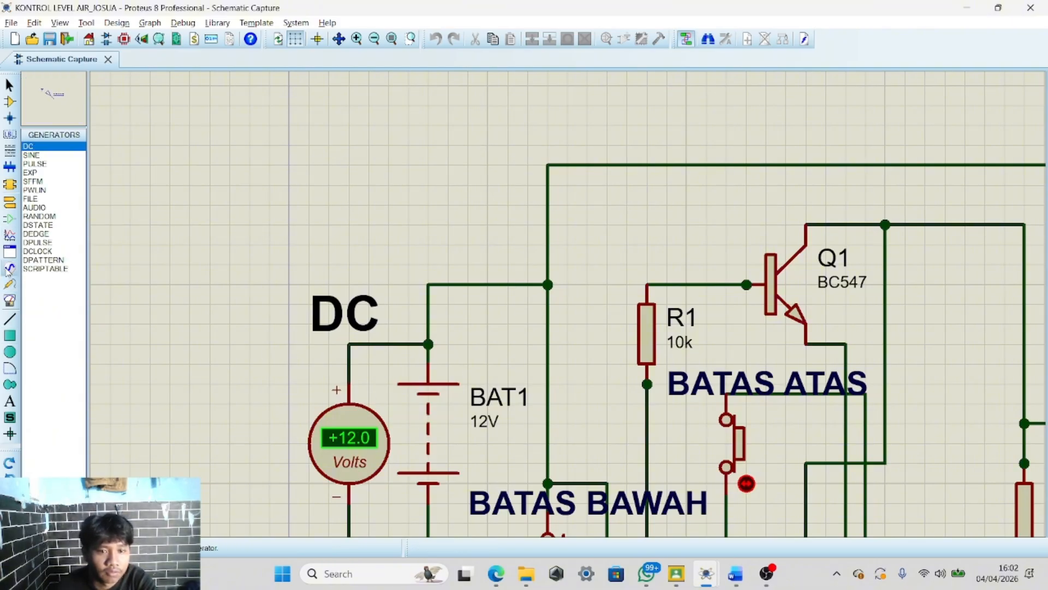
Zoom around the simulated circuit to review the MANUAL switch, relay and POMPA lamp
scroll(570, 296, down, 2)
scroll(570, 297, up, 3)
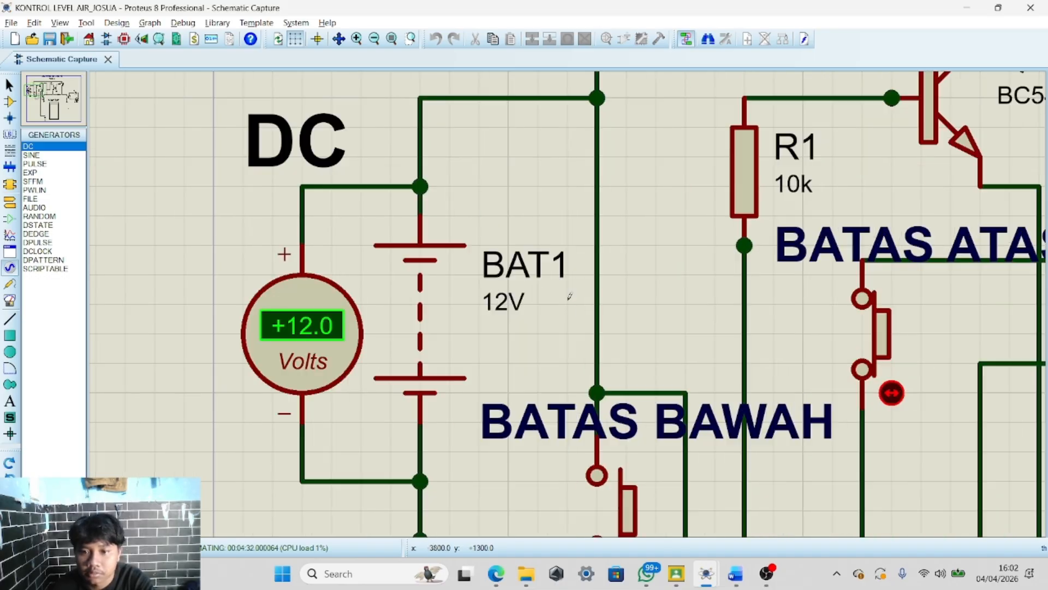
scroll(569, 296, down, 3)
scroll(558, 295, up, 1)
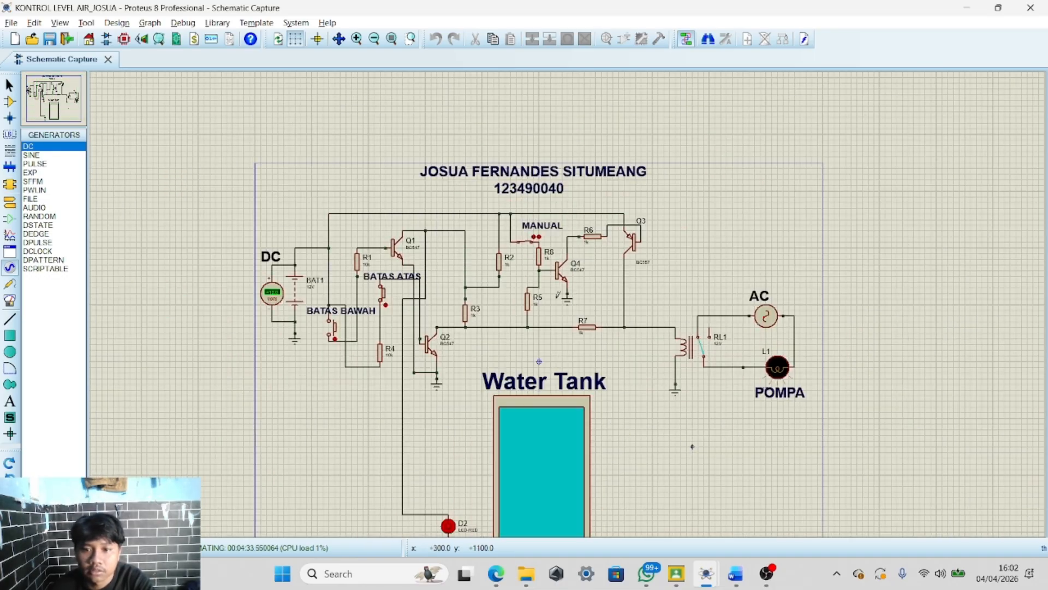
scroll(261, 258, up, 2)
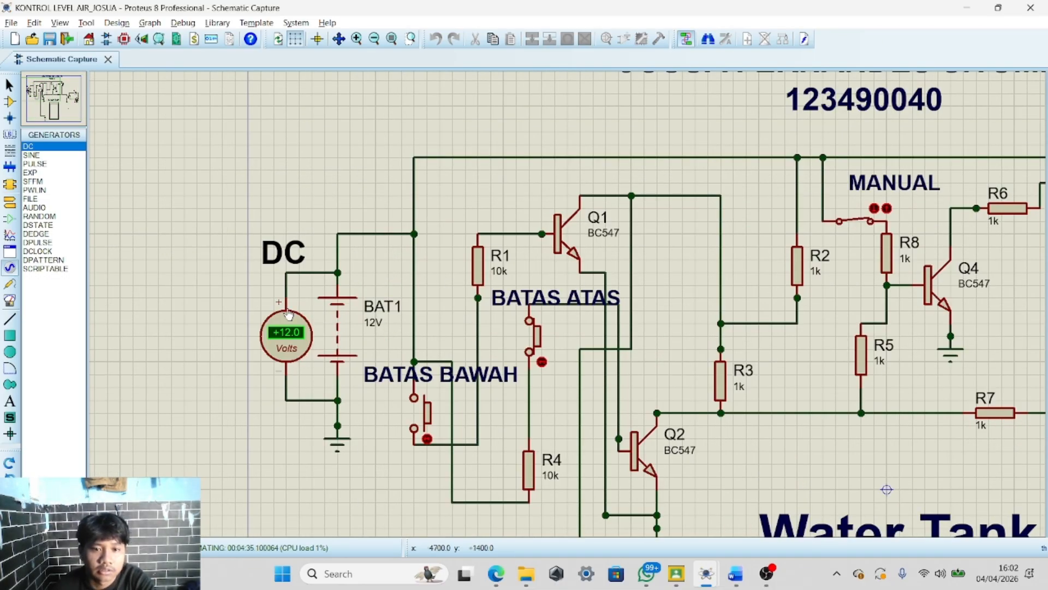
scroll(288, 314, up, 3)
scroll(582, 315, down, 2)
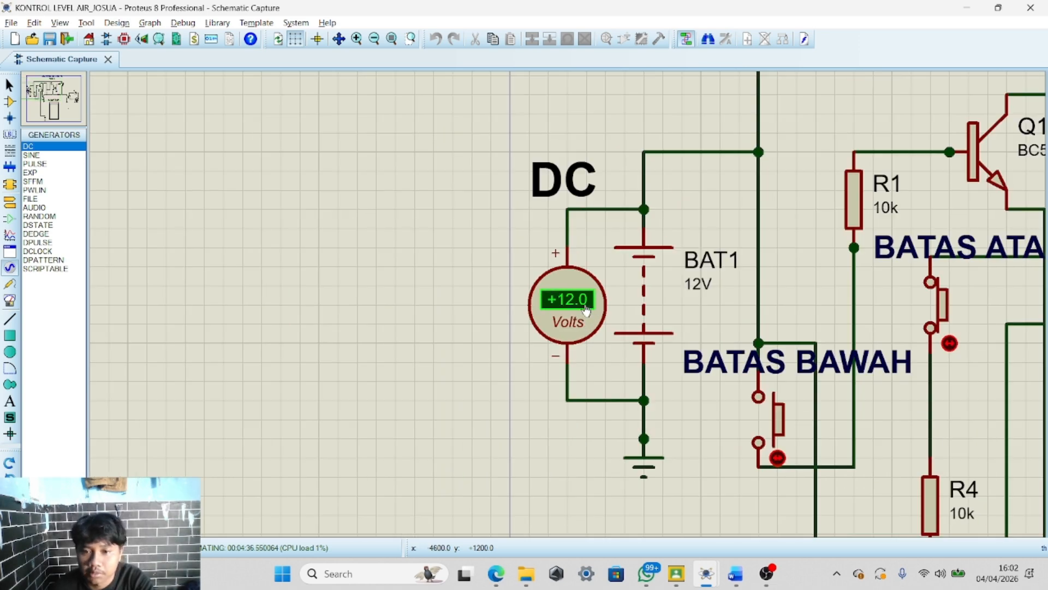
scroll(586, 309, down, 3)
scroll(570, 299, up, 2)
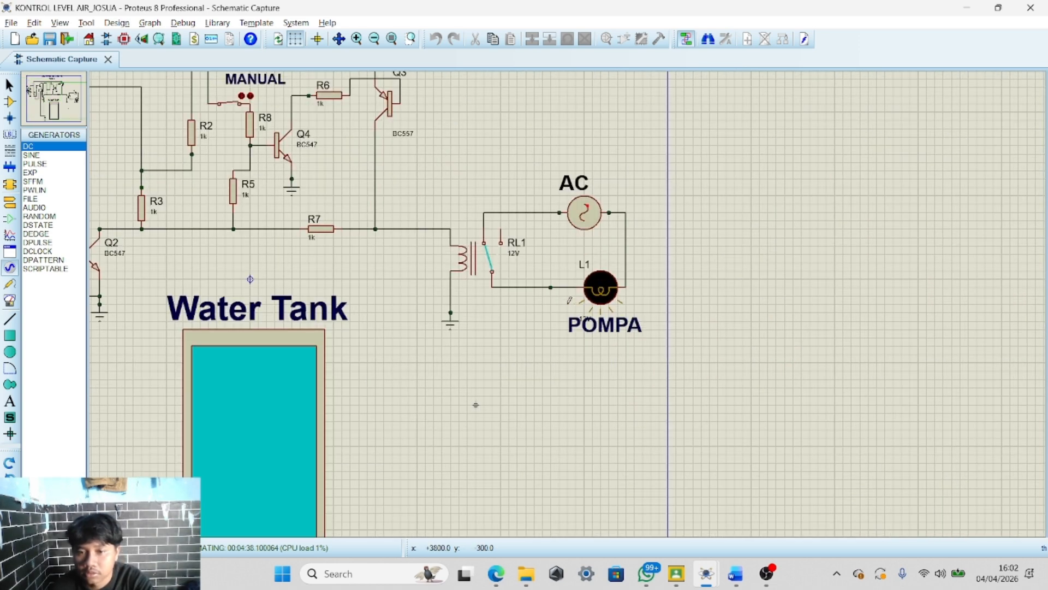
scroll(475, 404, down, 1)
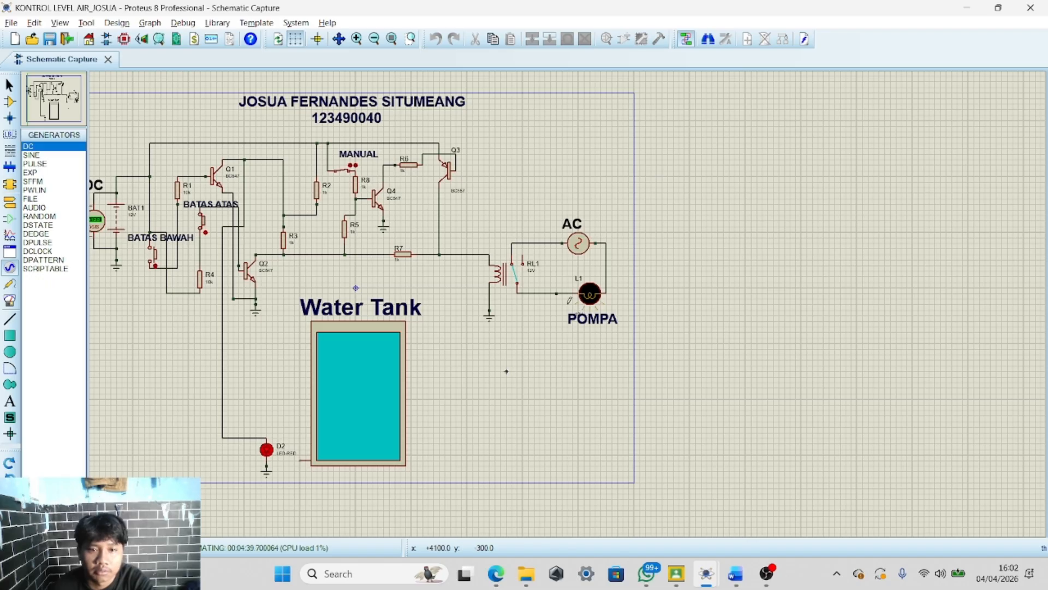
scroll(570, 298, up, 1)
scroll(694, 338, down, 1)
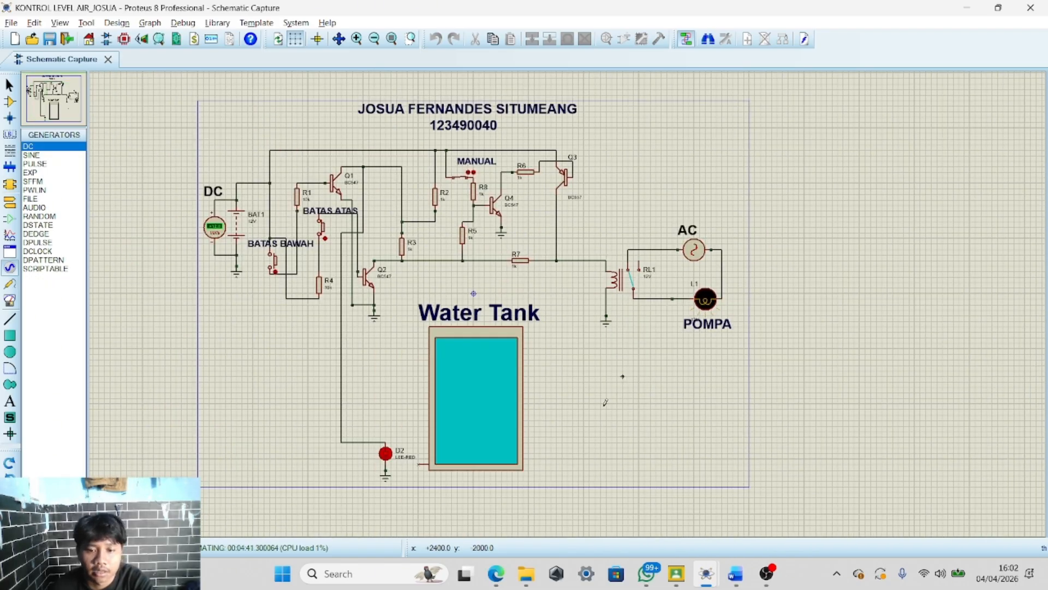
Switch to the report and review the truth table and the block diagram section
key(alt+Tab)
scroll(500, 401, down, 1)
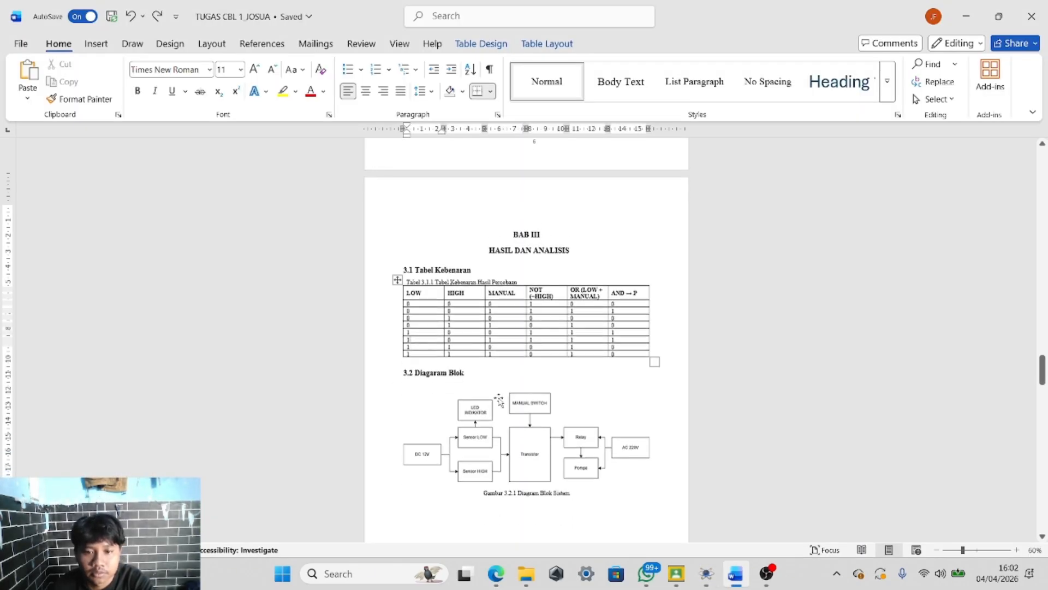
scroll(500, 400, up, 1)
click(497, 398)
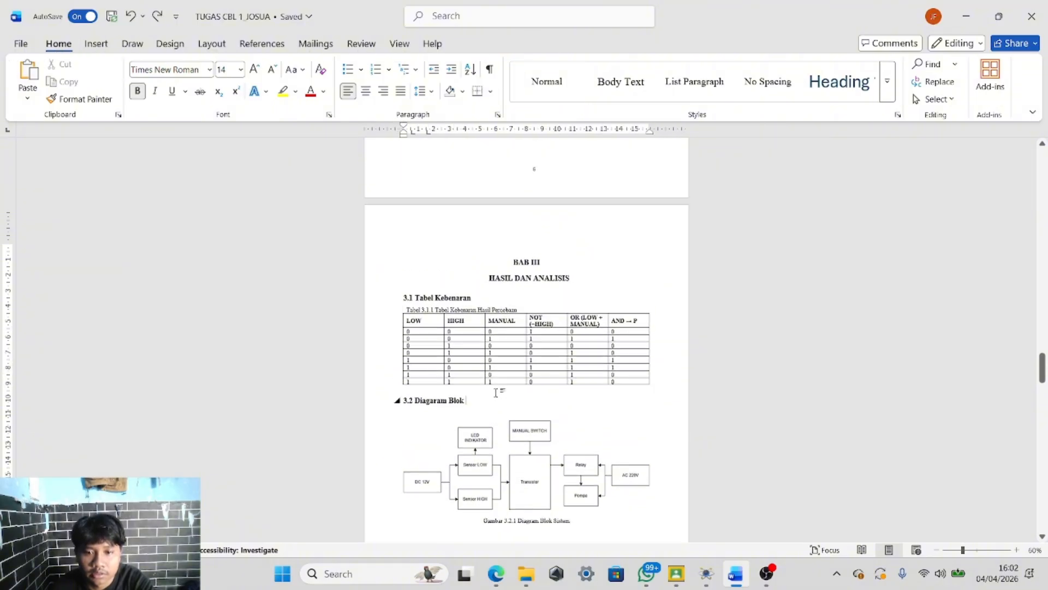
scroll(496, 434, down, 1)
click(519, 435)
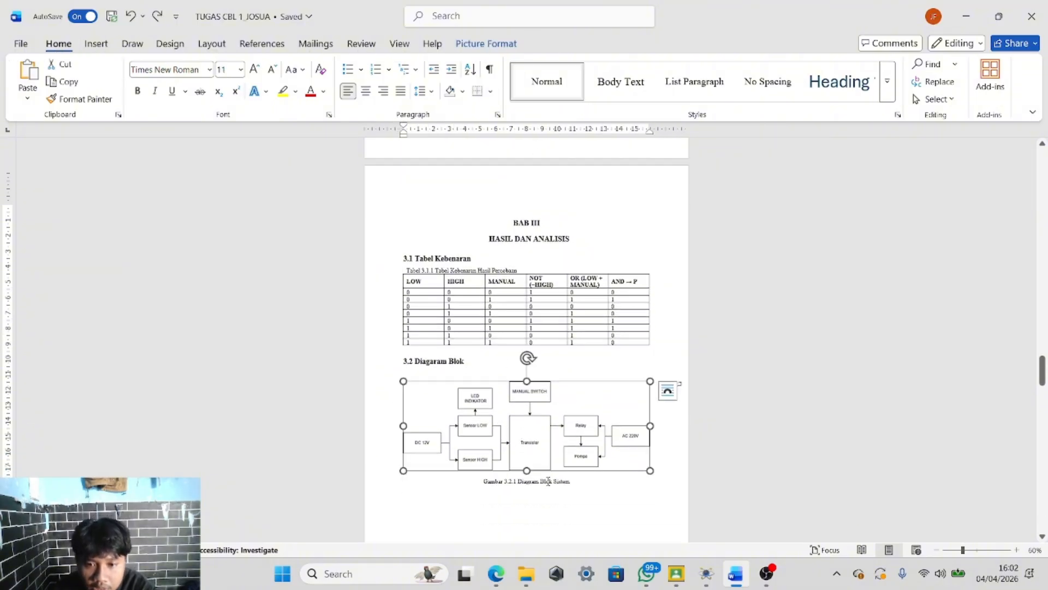
click(561, 515)
scroll(546, 464, down, 1)
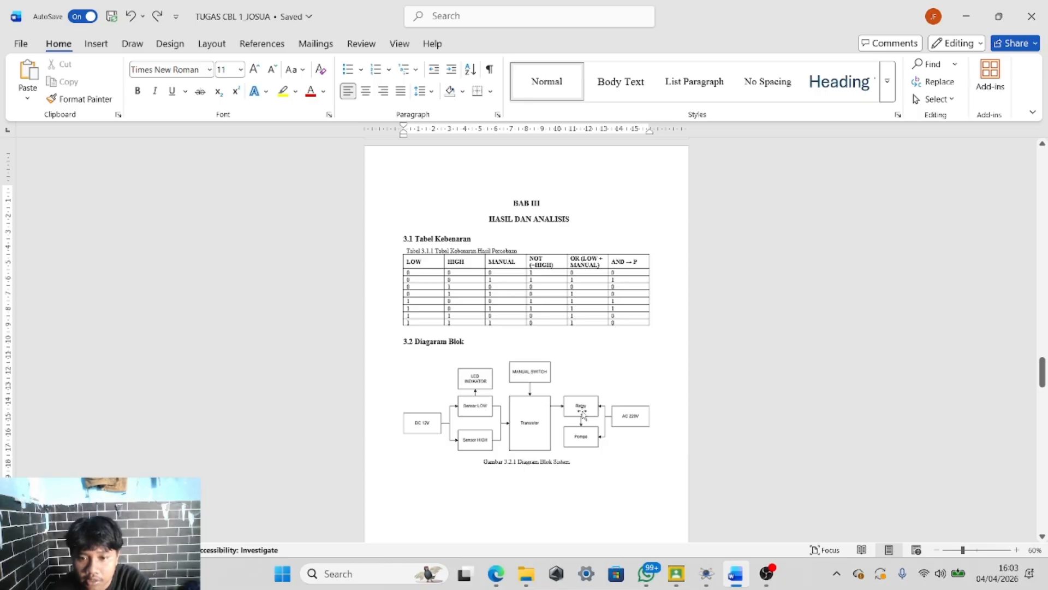
Switch back to the simulation and view the whole level-control circuit
key(alt+Tab)
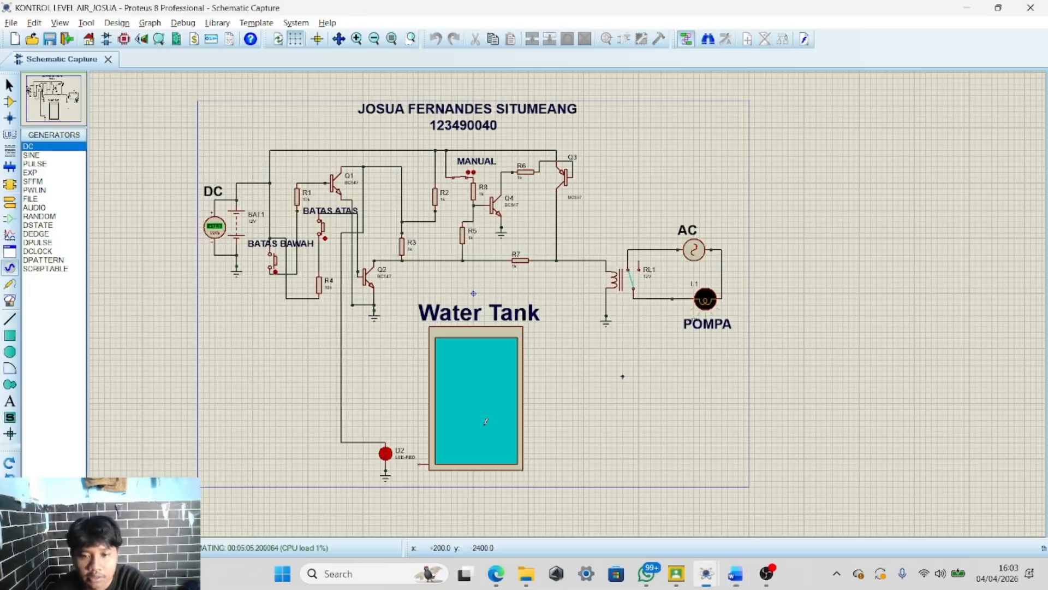
scroll(474, 362, up, 2)
scroll(519, 339, down, 4)
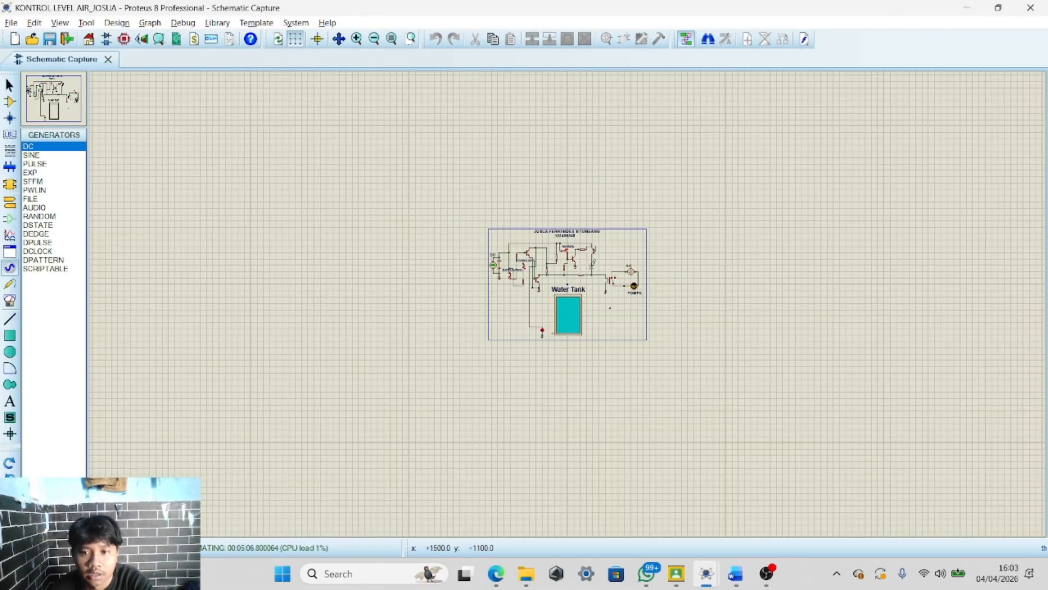
scroll(558, 314, up, 3)
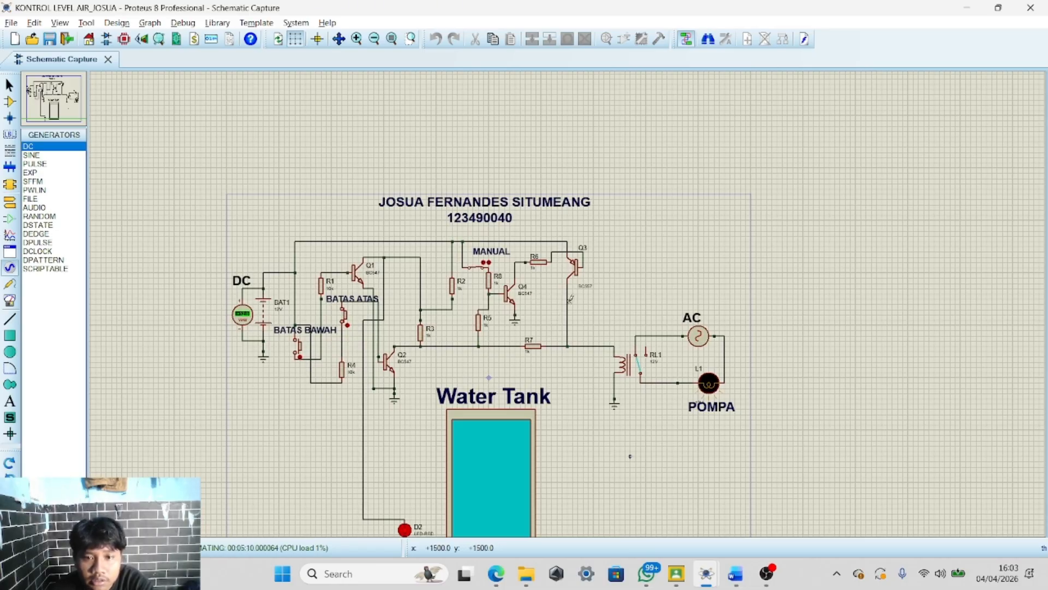
Scroll the report down to the schematic and system simulation figures
key(alt+Tab)
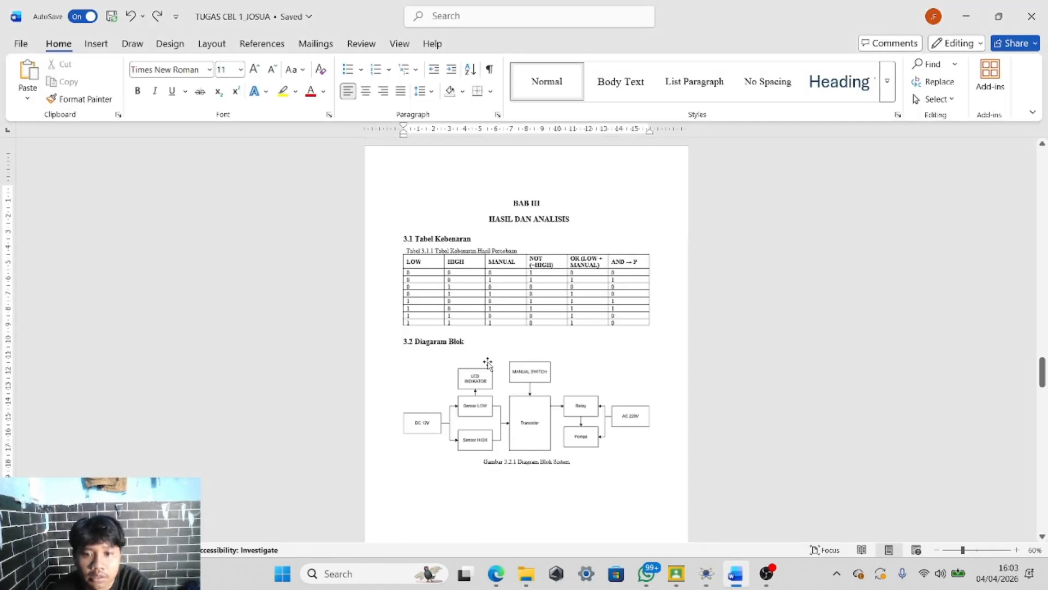
key(alt+Tab)
key(alt+Tab)
scroll(501, 379, down, 5)
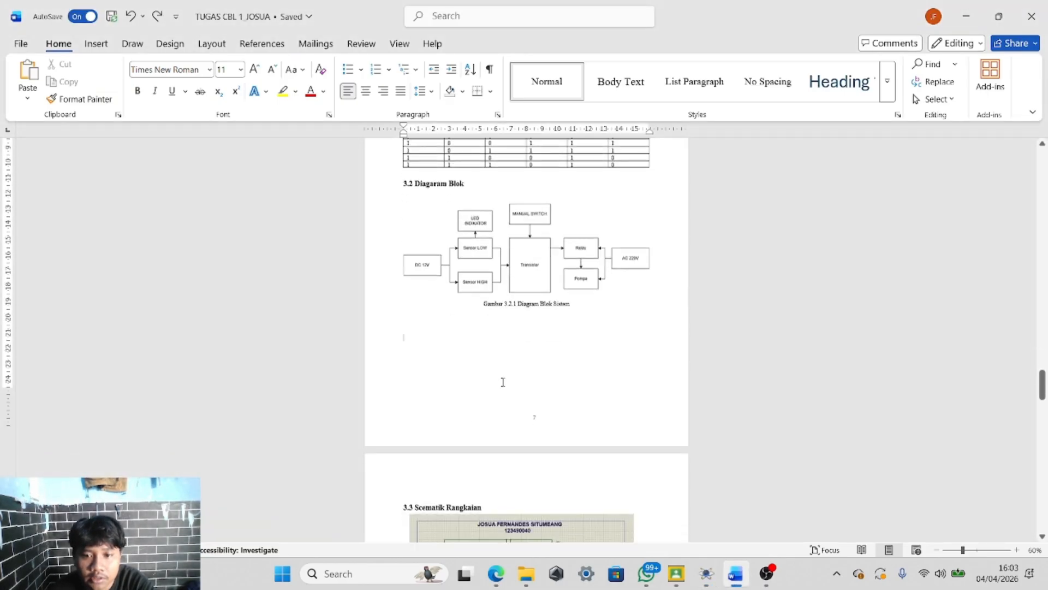
scroll(743, 371, up, 2)
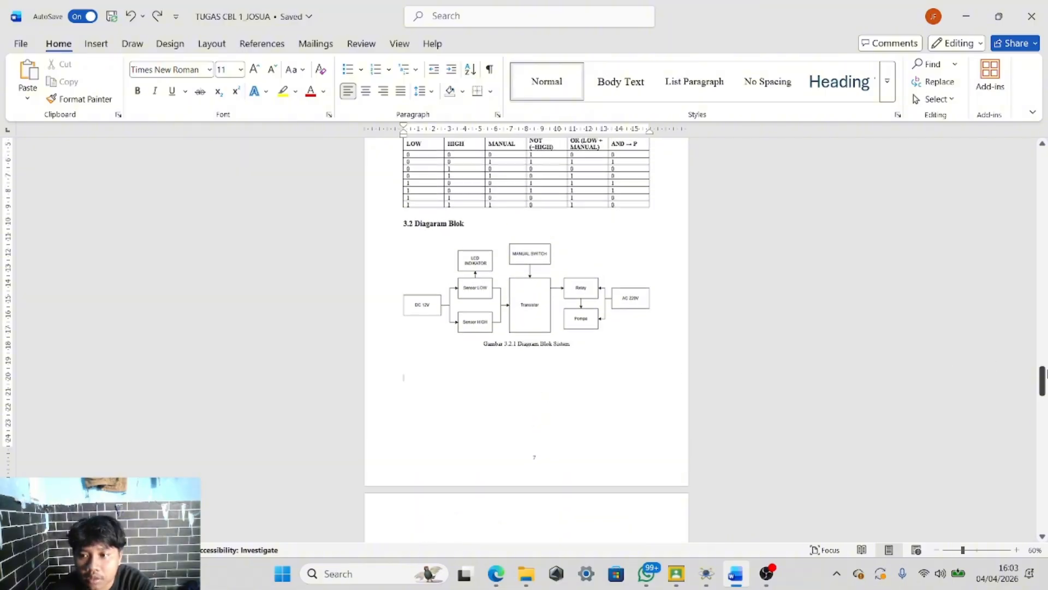
mouse_move(1042, 383)
mouse_down()
mouse_move(1044, 508)
mouse_move(1032, 399)
mouse_up()
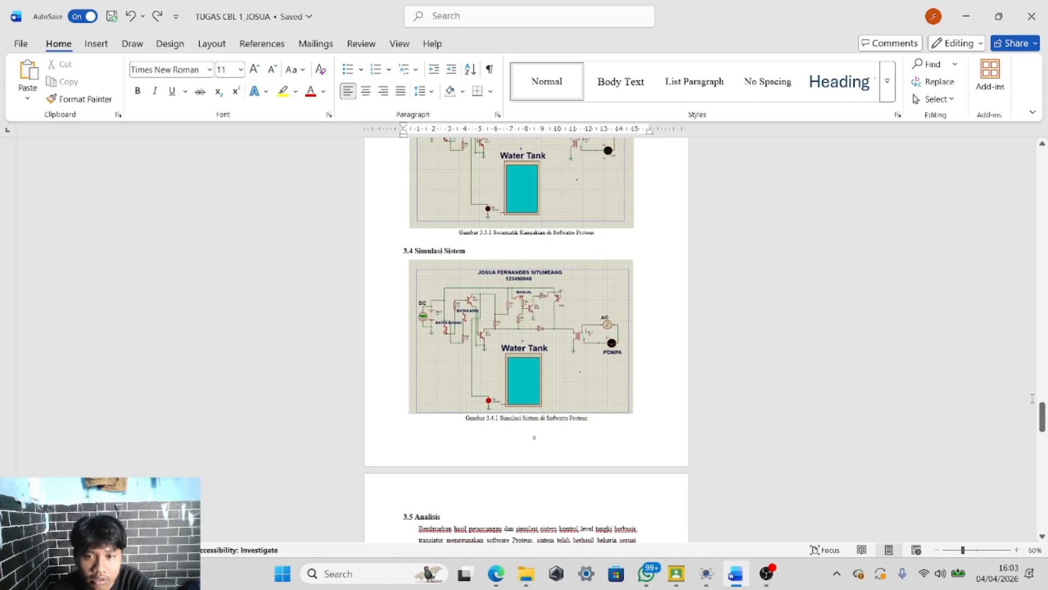
Scroll the report back up to the logic equation section
key(alt+Tab)
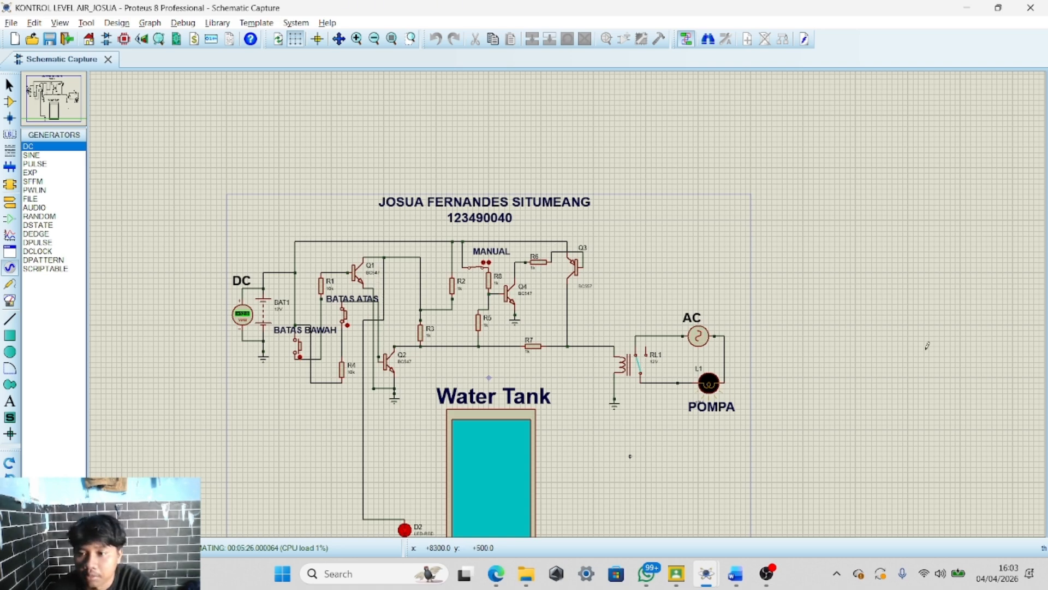
key(alt+Tab)
scroll(804, 314, up, 2)
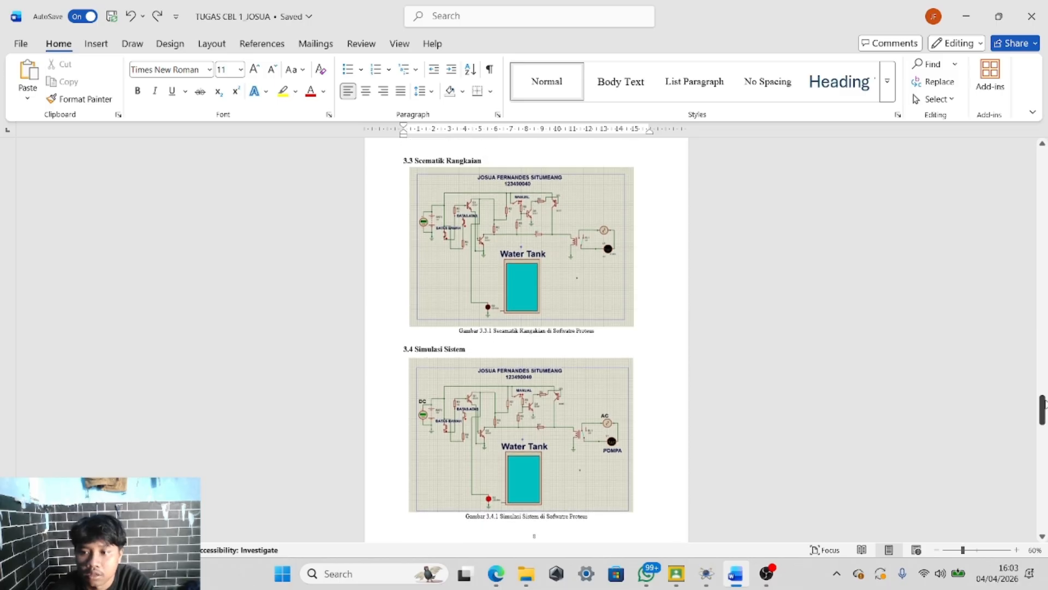
drag(1044, 404, 1045, 325)
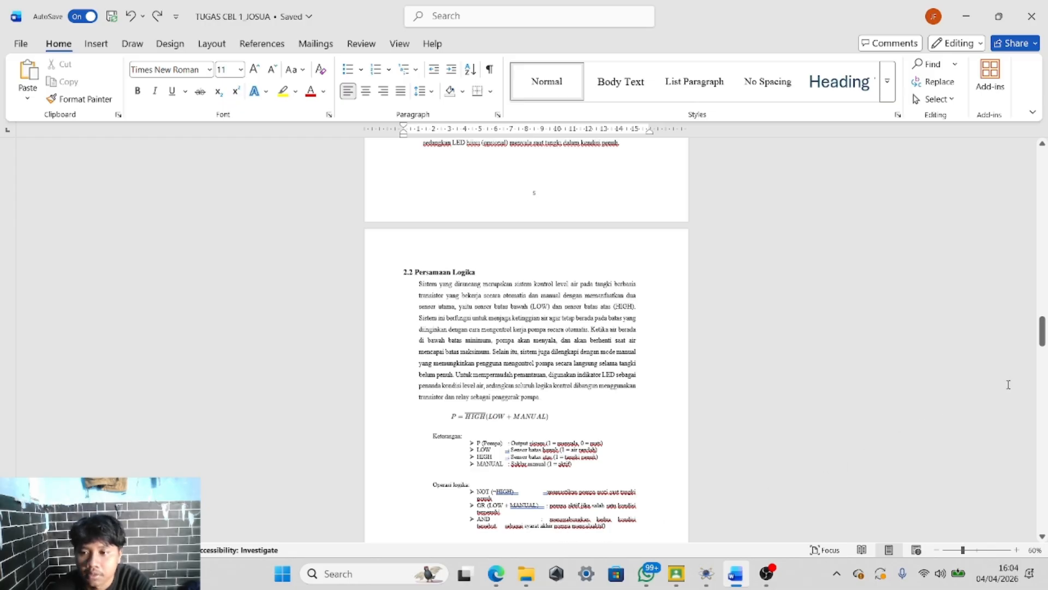
Return to the simulation and zoom in and out around the whole circuit
click(706, 573)
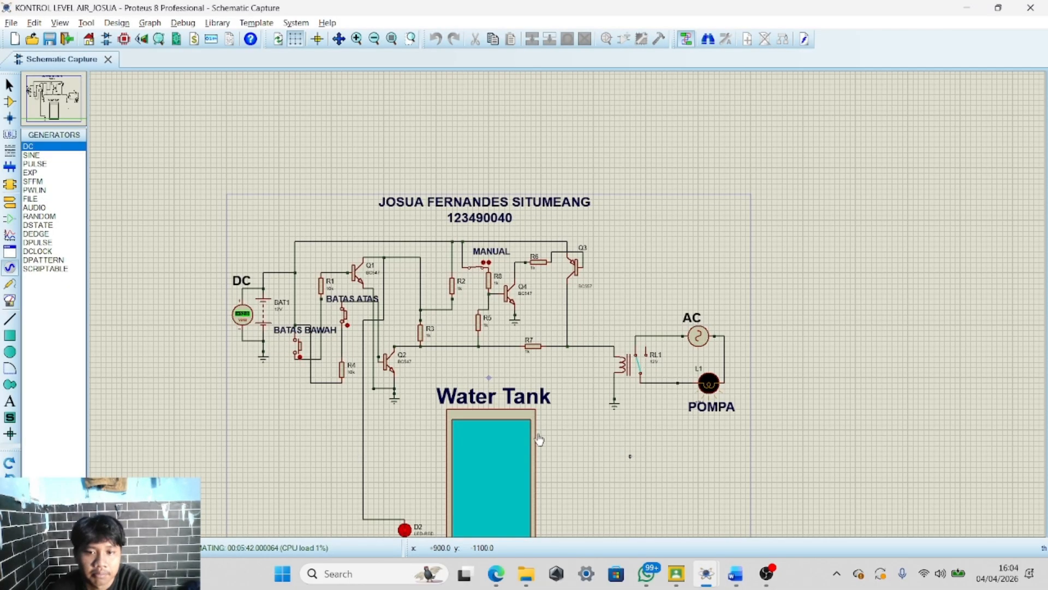
scroll(541, 436, down, 2)
scroll(555, 357, up, 4)
scroll(568, 313, down, 2)
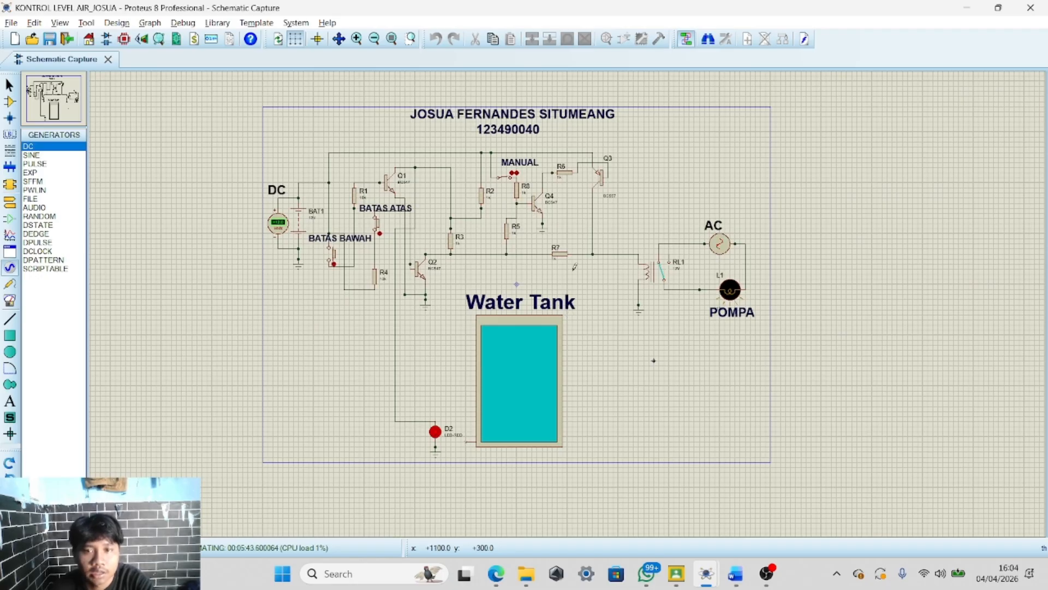
scroll(568, 261, up, 1)
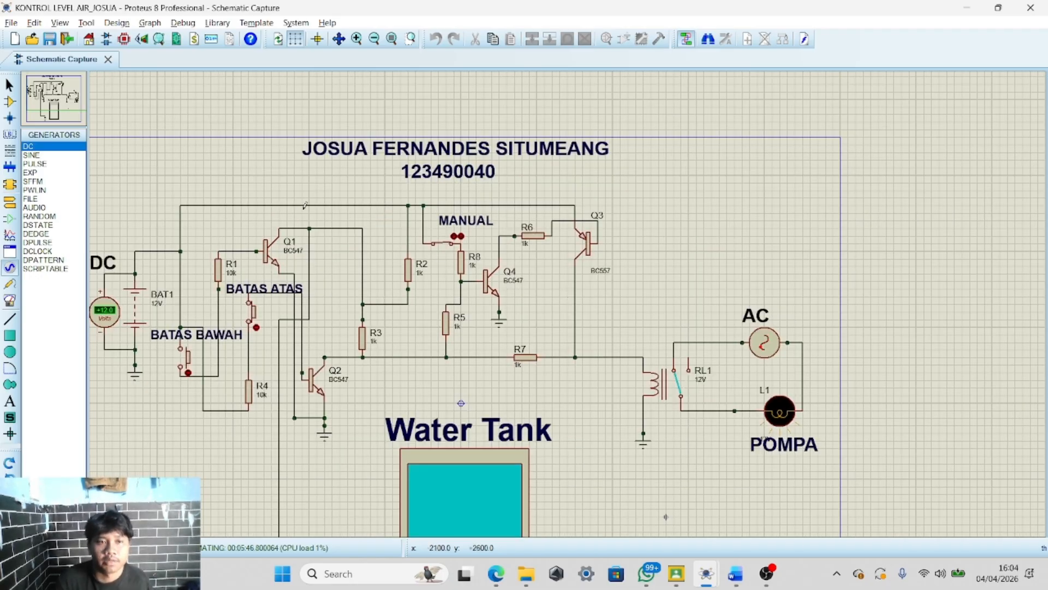
scroll(301, 209, down, 3)
scroll(570, 301, up, 3)
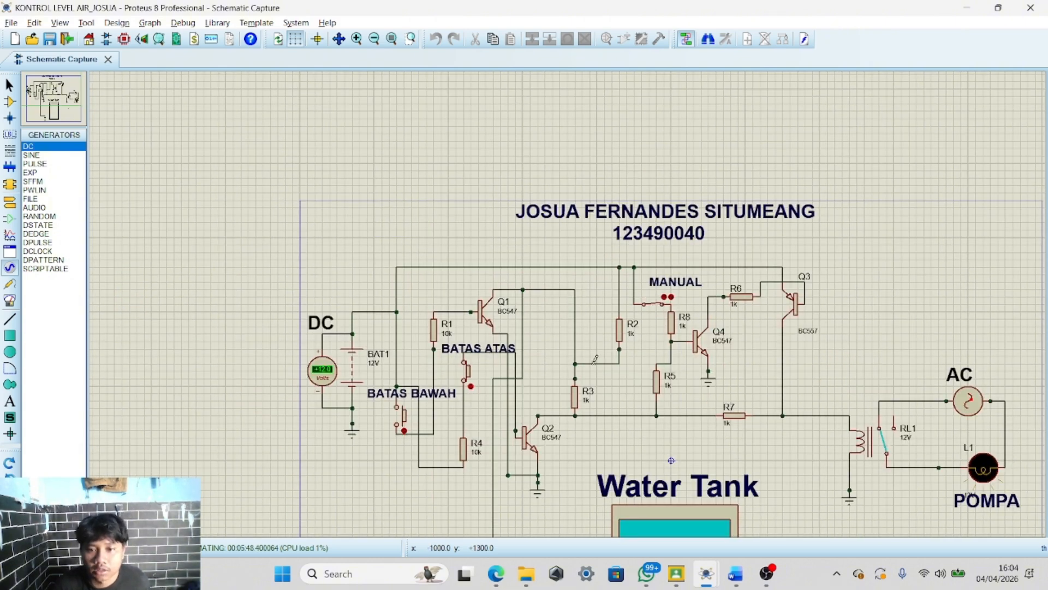
scroll(595, 360, up, 2)
scroll(569, 302, down, 5)
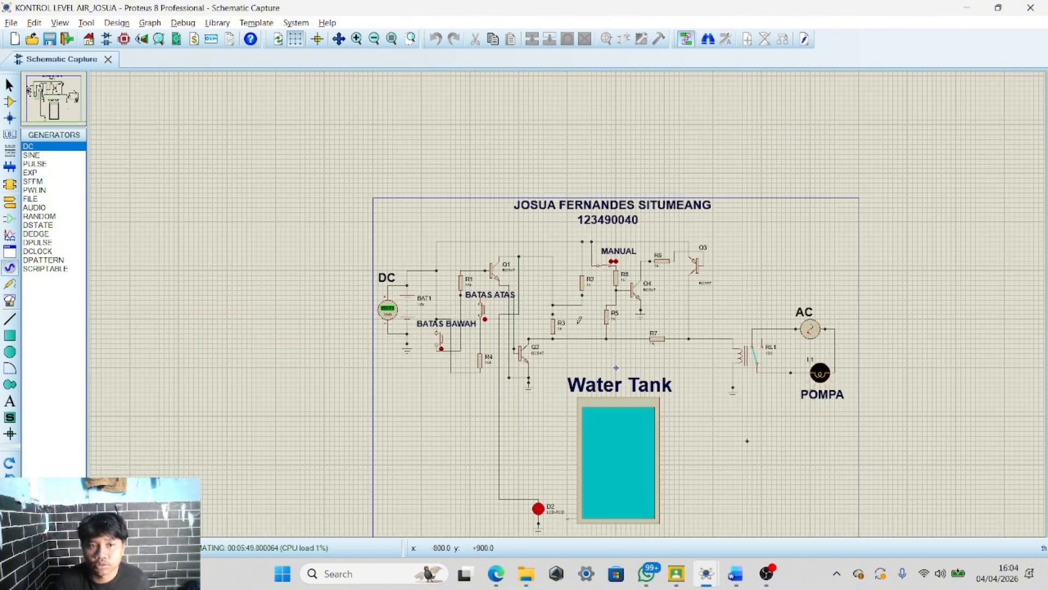
scroll(570, 302, up, 3)
scroll(571, 302, down, 2)
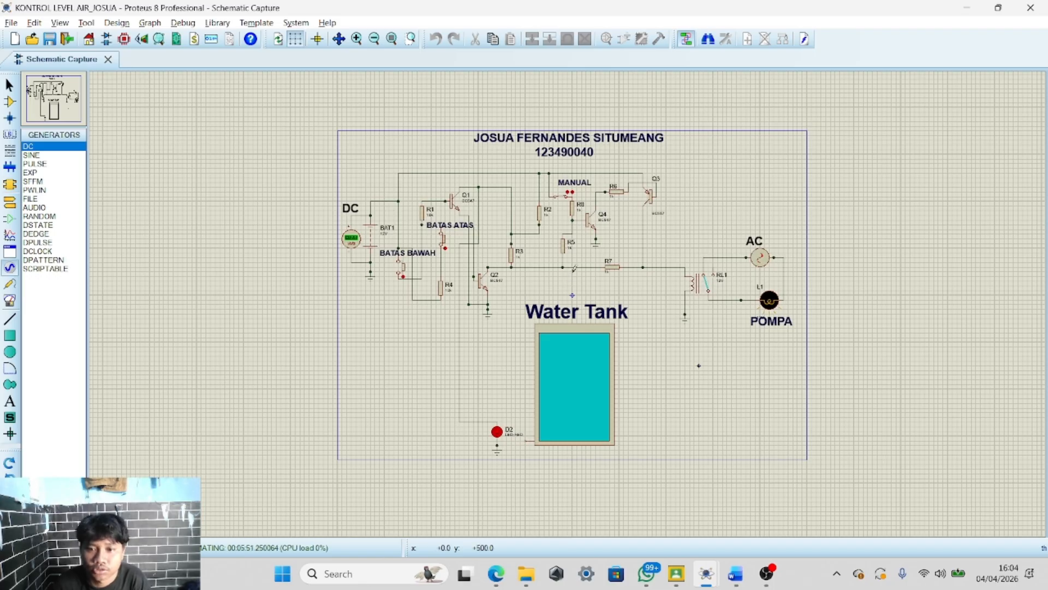